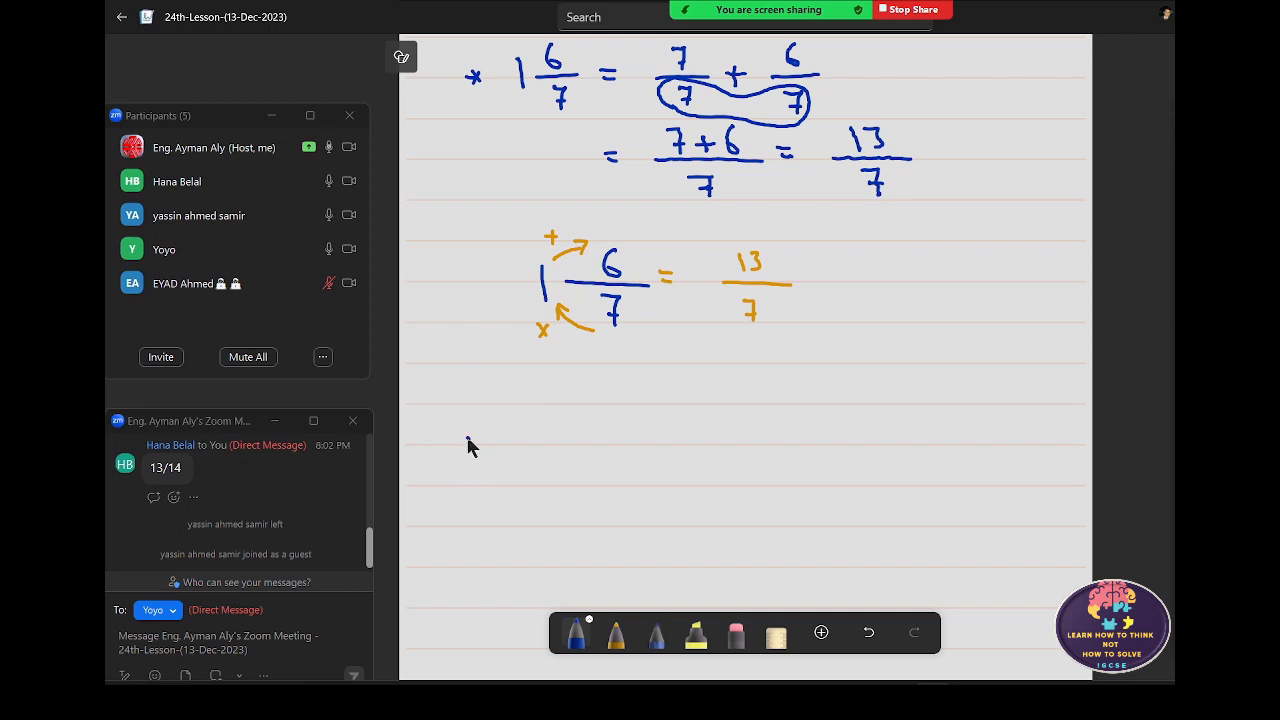
- Draw a blue asterisk on the empty line below the 1 6/7 = 13/7 working
{"action": "left_click_drag", "start_coordinate": [470, 437], "coordinate": [470, 453]}
{"action": "mouse_move", "coordinate": [462, 440]}
{"action": "left_mouse_down"}
{"action": "mouse_move", "coordinate": [478, 451]}
{"action": "mouse_move", "coordinate": [462, 451]}
{"action": "left_mouse_up"}
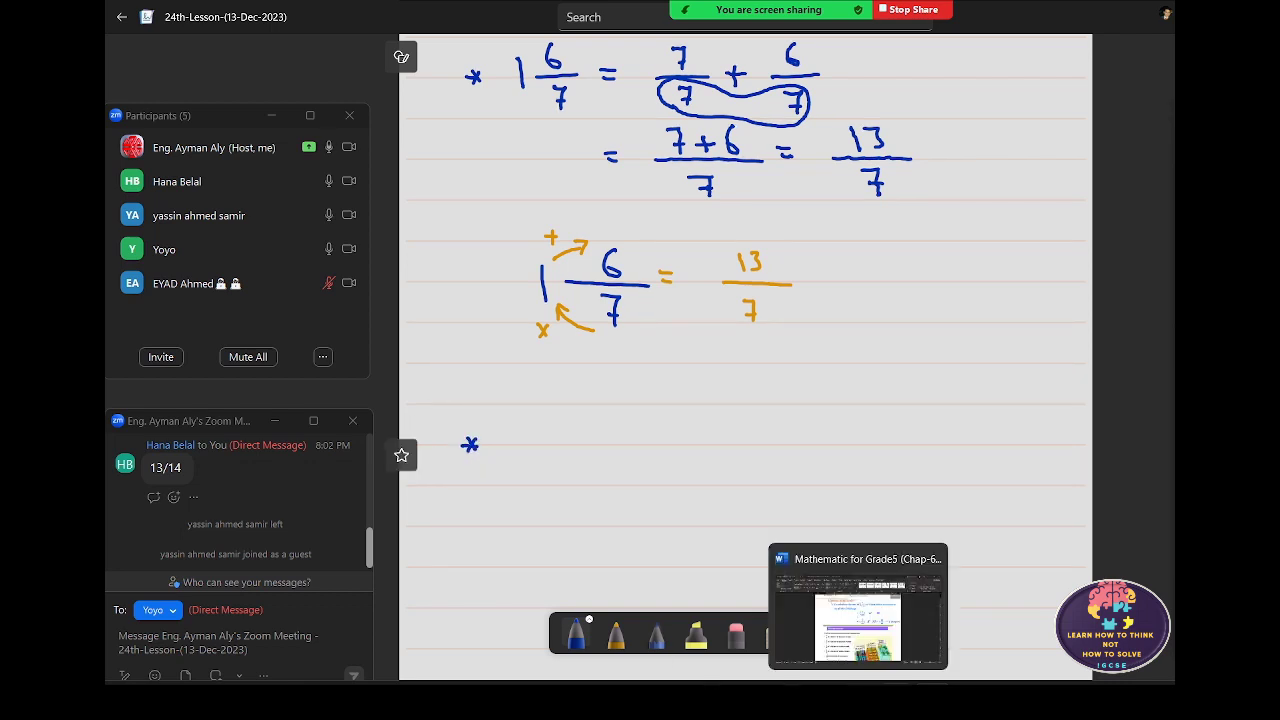
- Switch to the Mathematic for Grade5 Word document at its 'Fractions as operators' page
{"action": "left_click", "coordinate": [858, 690]}
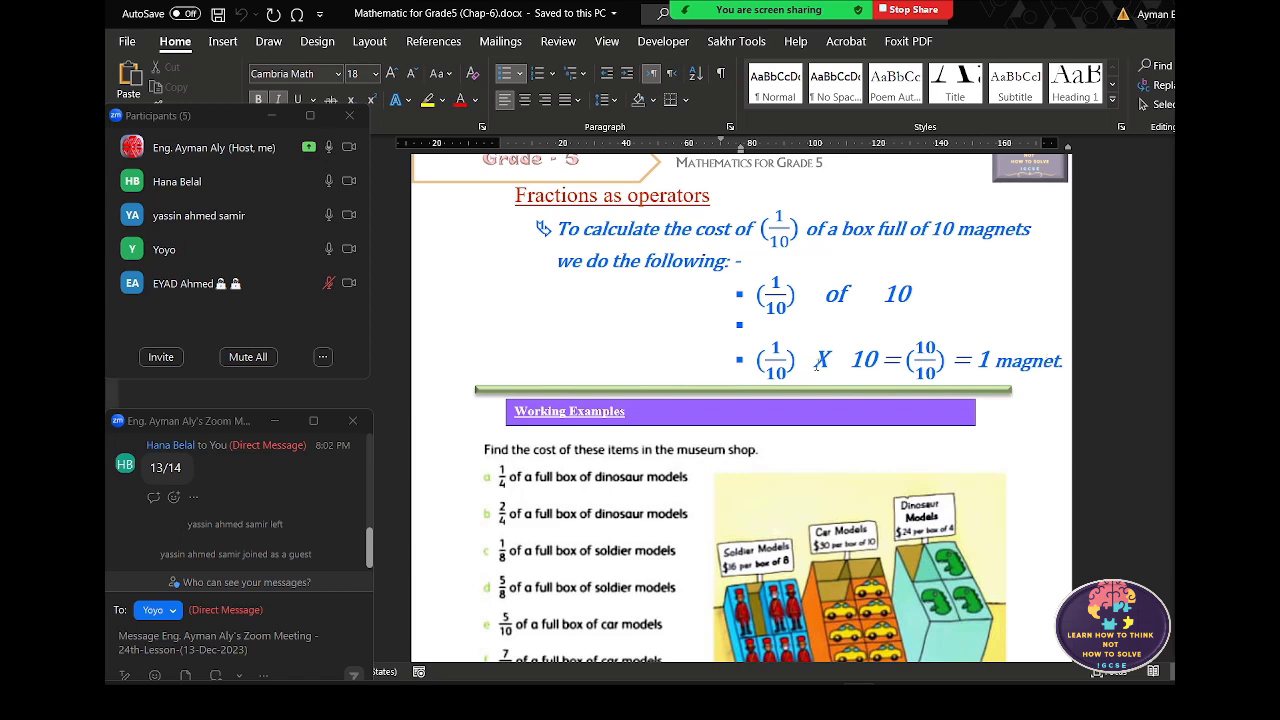
- Back in Journal, handwrite '1/10 of 10' in blue next to the new asterisk
{"action": "key", "text": "alt+Tab"}
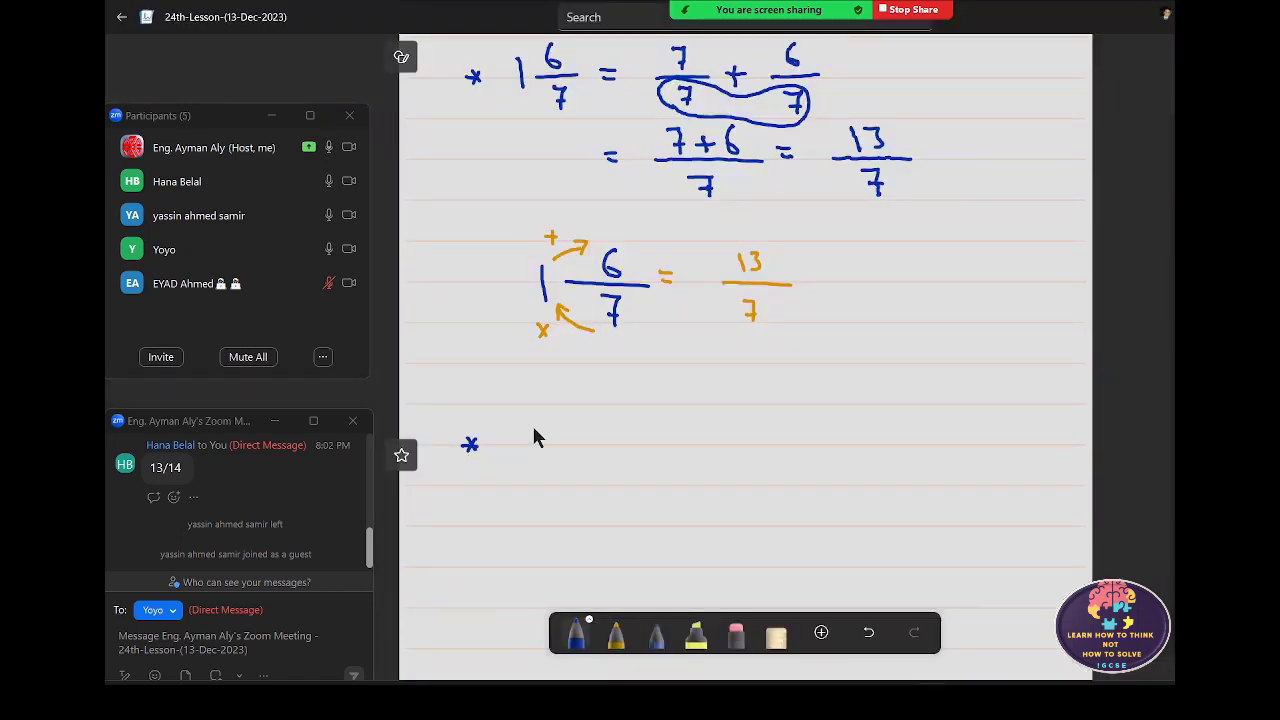
{"action": "mouse_move", "coordinate": [534, 427]}
{"action": "left_mouse_down"}
{"action": "mouse_move", "coordinate": [535, 447]}
{"action": "mouse_move", "coordinate": [557, 446]}
{"action": "mouse_move", "coordinate": [522, 473]}
{"action": "mouse_move", "coordinate": [535, 460]}
{"action": "left_mouse_up"}
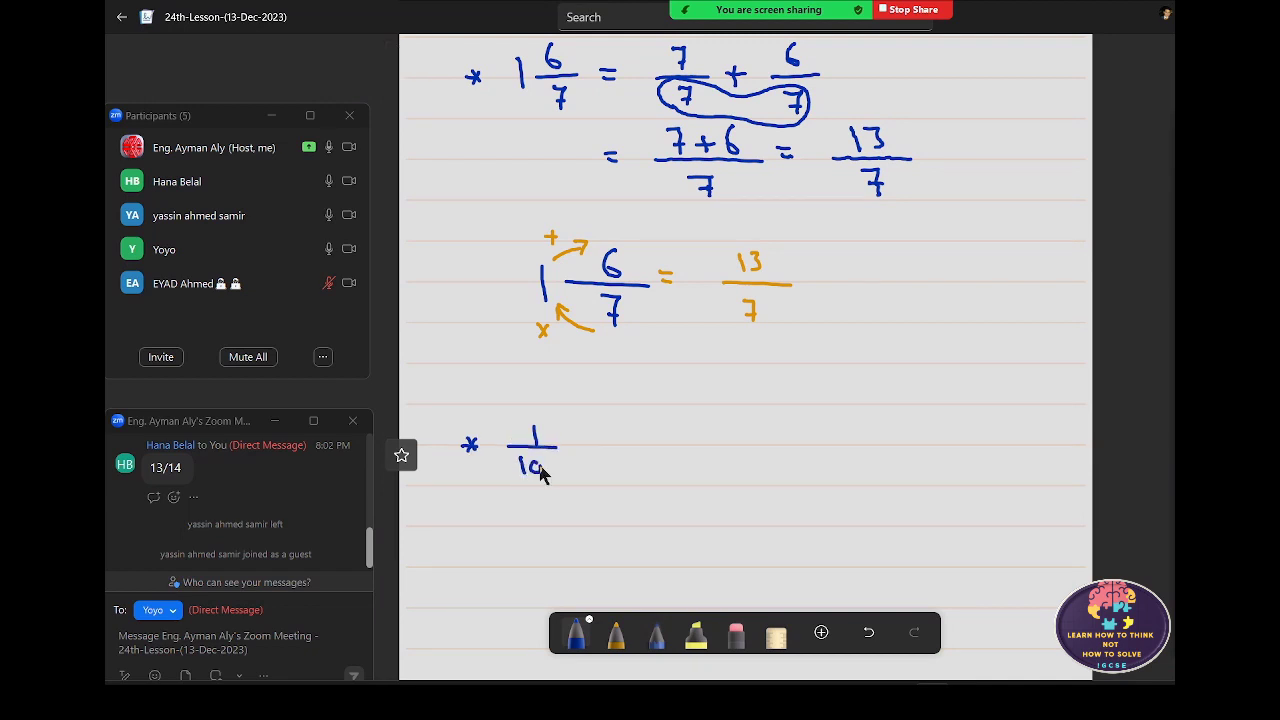
{"action": "mouse_move", "coordinate": [607, 437]}
{"action": "left_mouse_down"}
{"action": "mouse_move", "coordinate": [620, 420]}
{"action": "mouse_move", "coordinate": [657, 447]}
{"action": "mouse_move", "coordinate": [672, 447]}
{"action": "mouse_move", "coordinate": [671, 433]}
{"action": "left_mouse_up"}
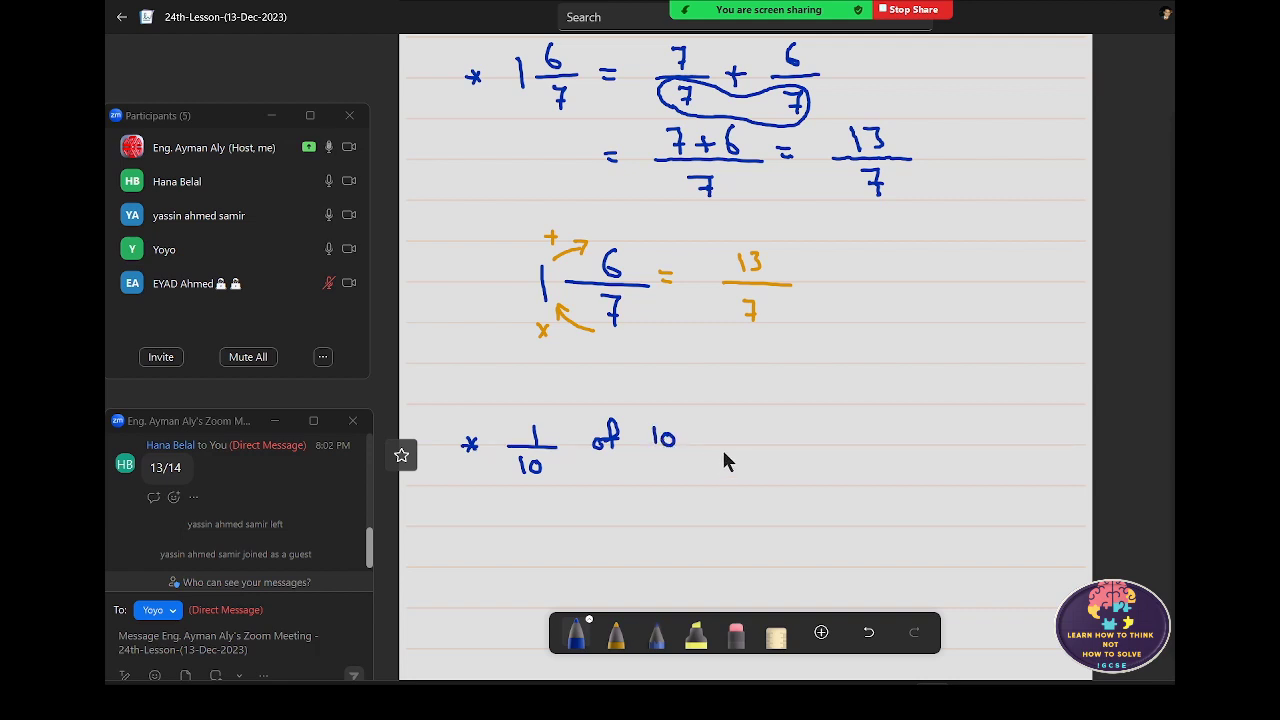
{"action": "scroll", "coordinate": [745, 350], "scroll_direction": "down", "scroll_amount": 3}
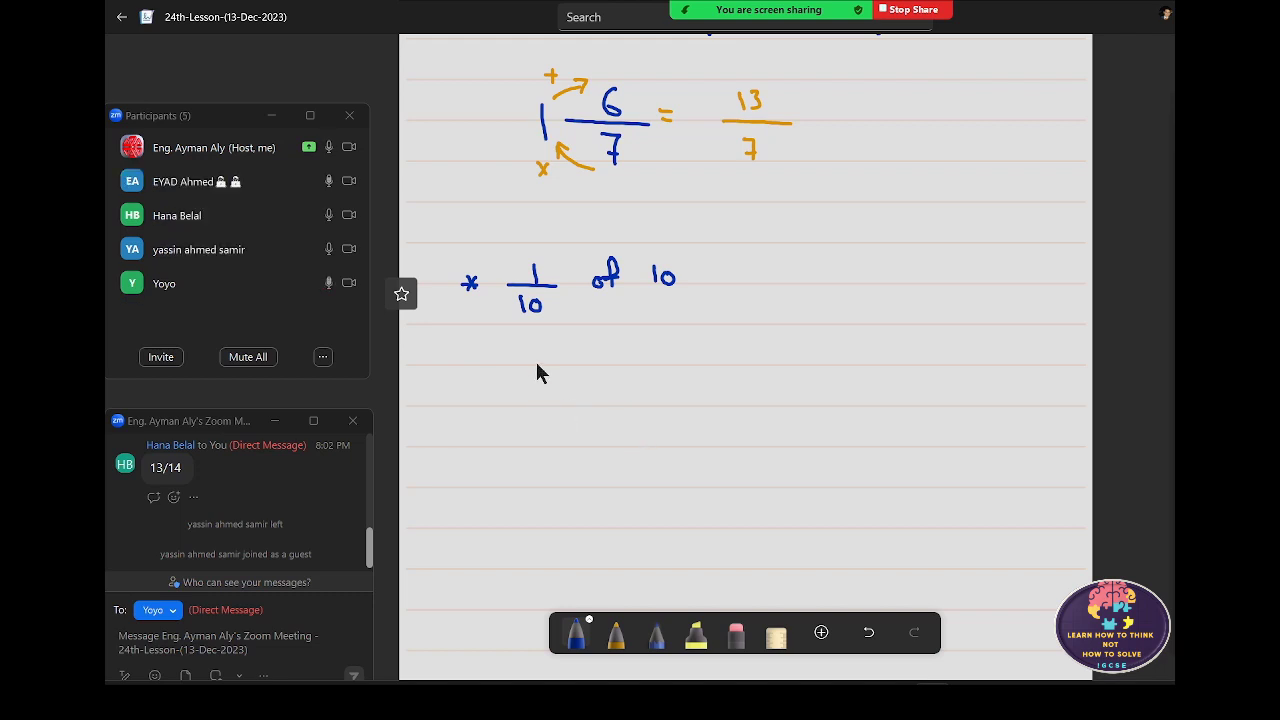
- In orange, work it out as 1/10 × 10/1 = 10/10 = 1, muting a meeting participant midway
{"action": "left_click", "coordinate": [616, 634]}
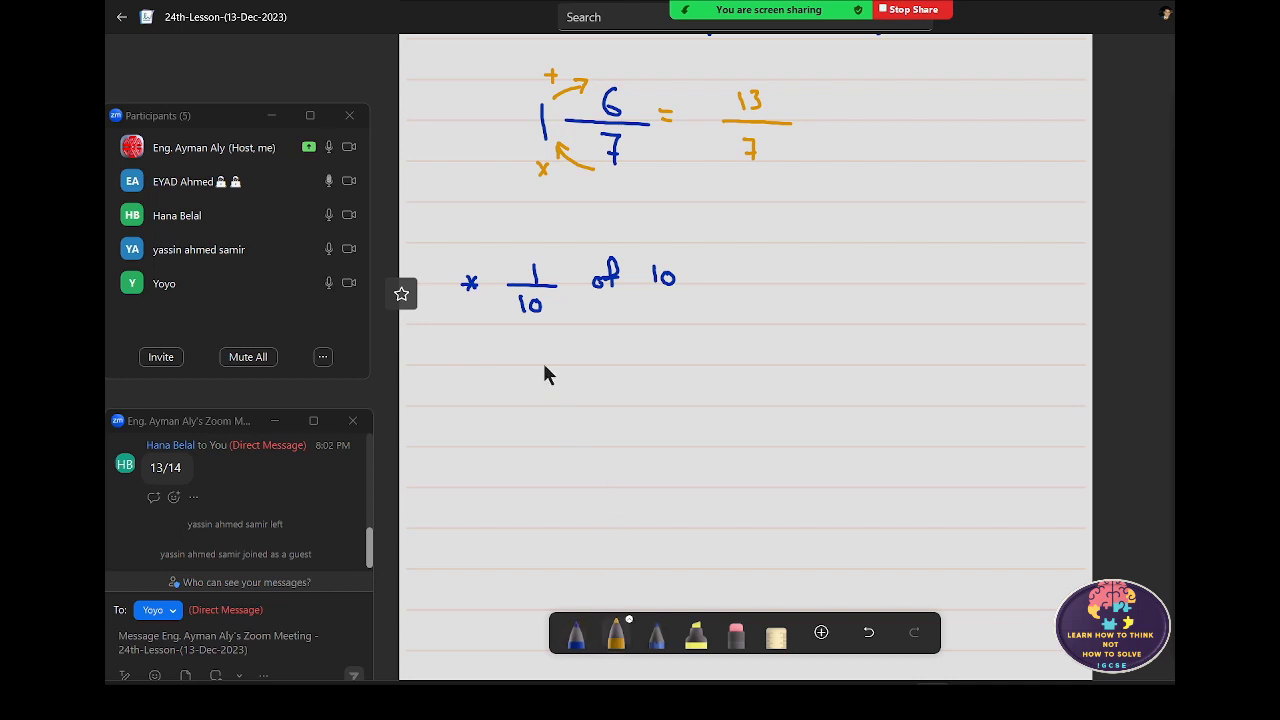
{"action": "left_click_drag", "start_coordinate": [543, 349], "coordinate": [535, 364]}
{"action": "mouse_move", "coordinate": [612, 294]}
{"action": "left_mouse_down"}
{"action": "mouse_move", "coordinate": [590, 328]}
{"action": "mouse_move", "coordinate": [600, 320]}
{"action": "left_mouse_up"}
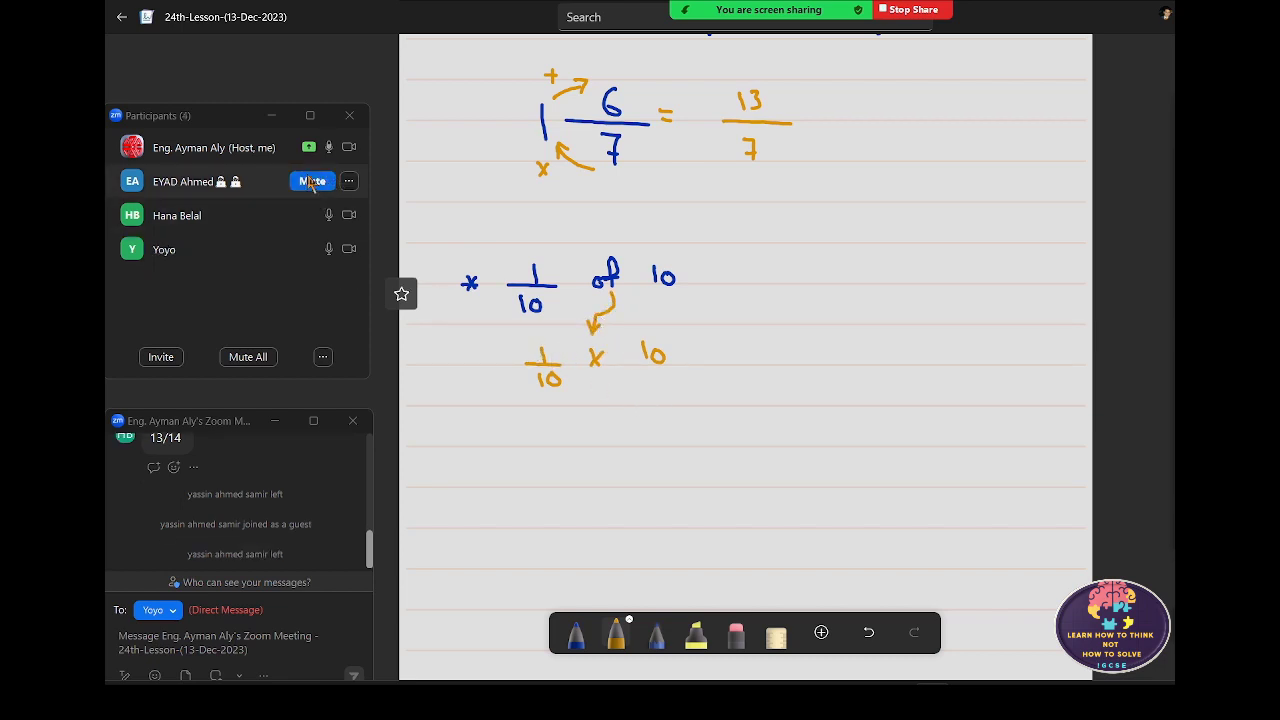
{"action": "left_click", "coordinate": [310, 181]}
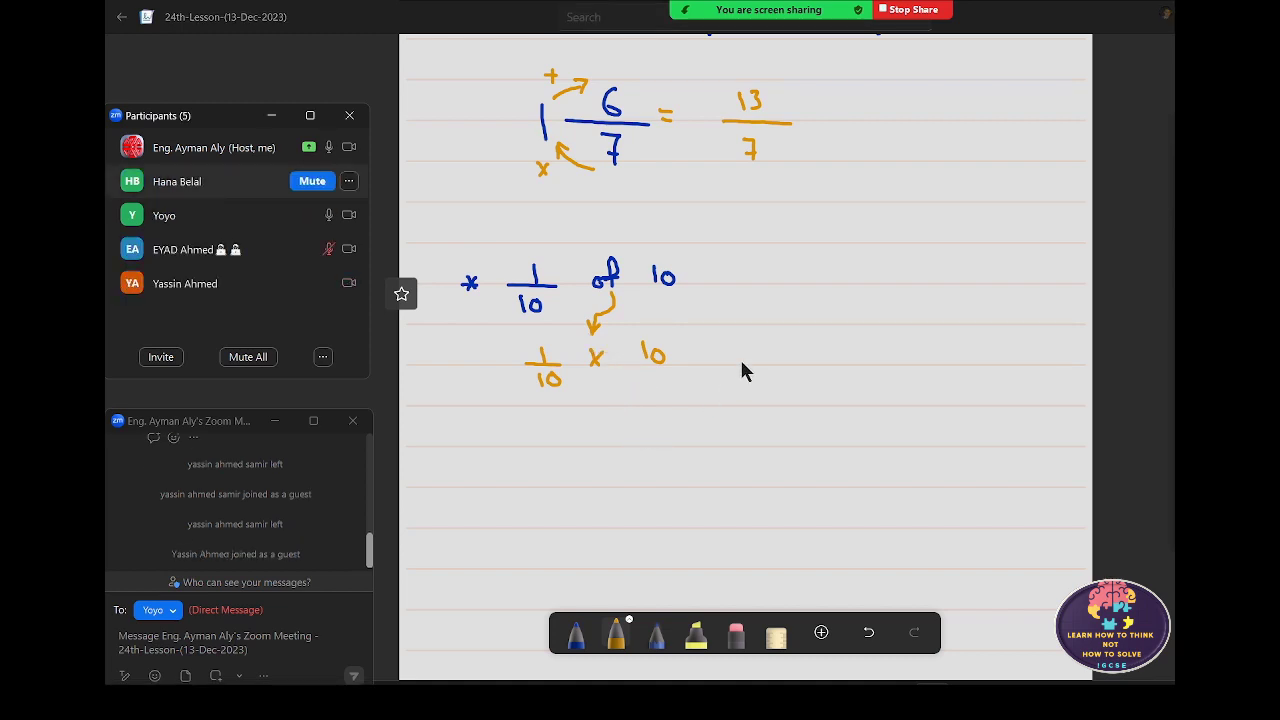
{"action": "left_click_drag", "start_coordinate": [737, 357], "coordinate": [727, 358]}
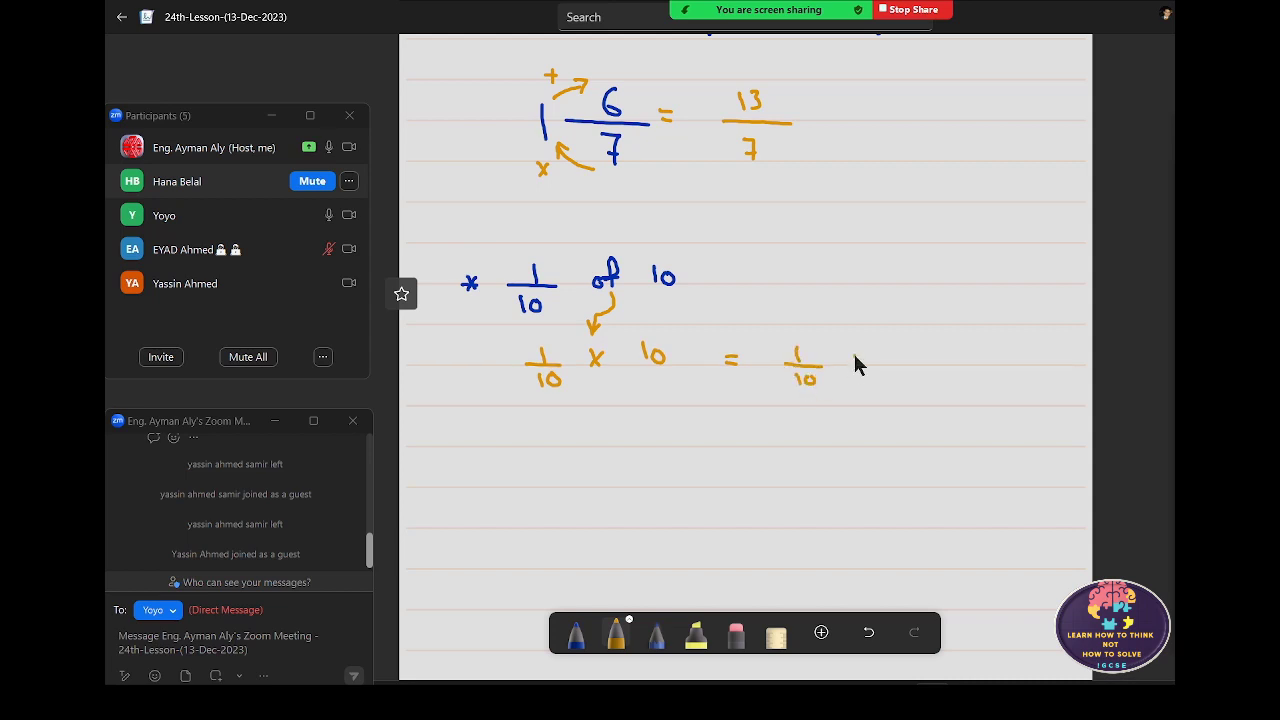
{"action": "left_click_drag", "start_coordinate": [856, 354], "coordinate": [845, 368]}
{"action": "mouse_move", "coordinate": [884, 348]}
{"action": "left_mouse_down"}
{"action": "mouse_move", "coordinate": [886, 366]}
{"action": "mouse_move", "coordinate": [902, 358]}
{"action": "left_mouse_up"}
{"action": "left_click_drag", "start_coordinate": [1035, 358], "coordinate": [1043, 358]}
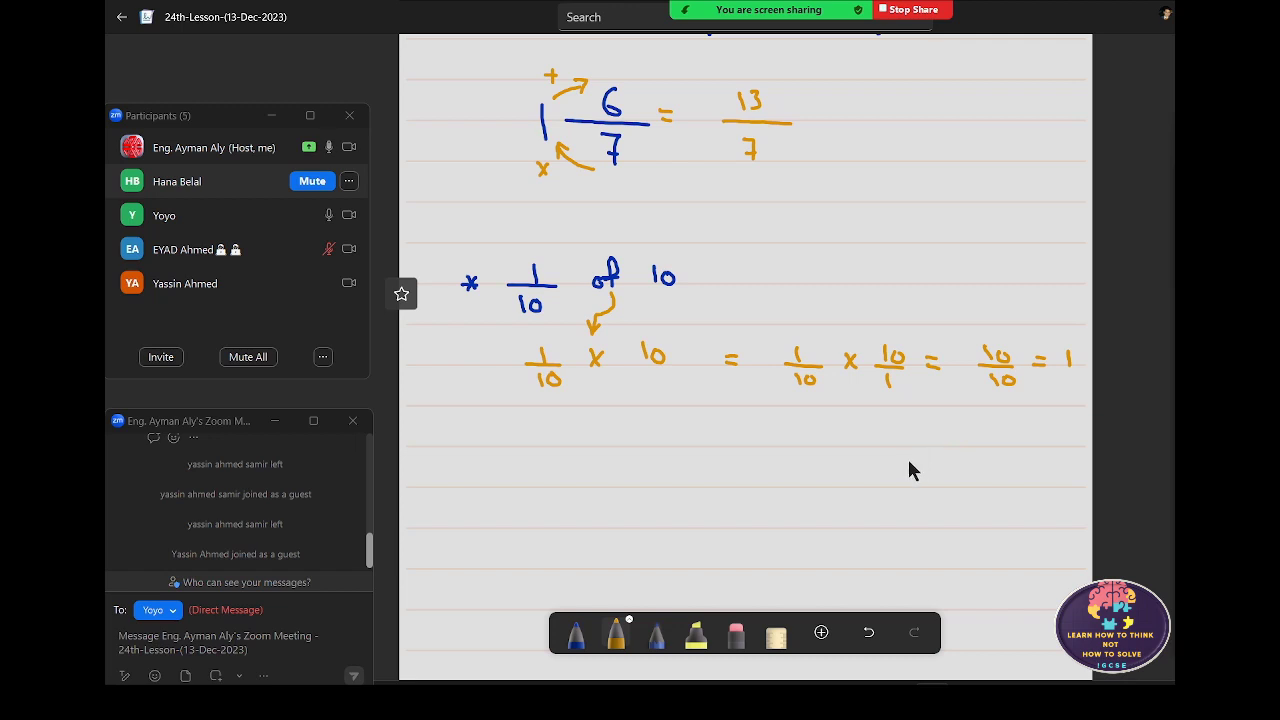
- In blue, write a new starred example '* 1/4 of 16'
{"action": "left_click", "coordinate": [575, 640]}
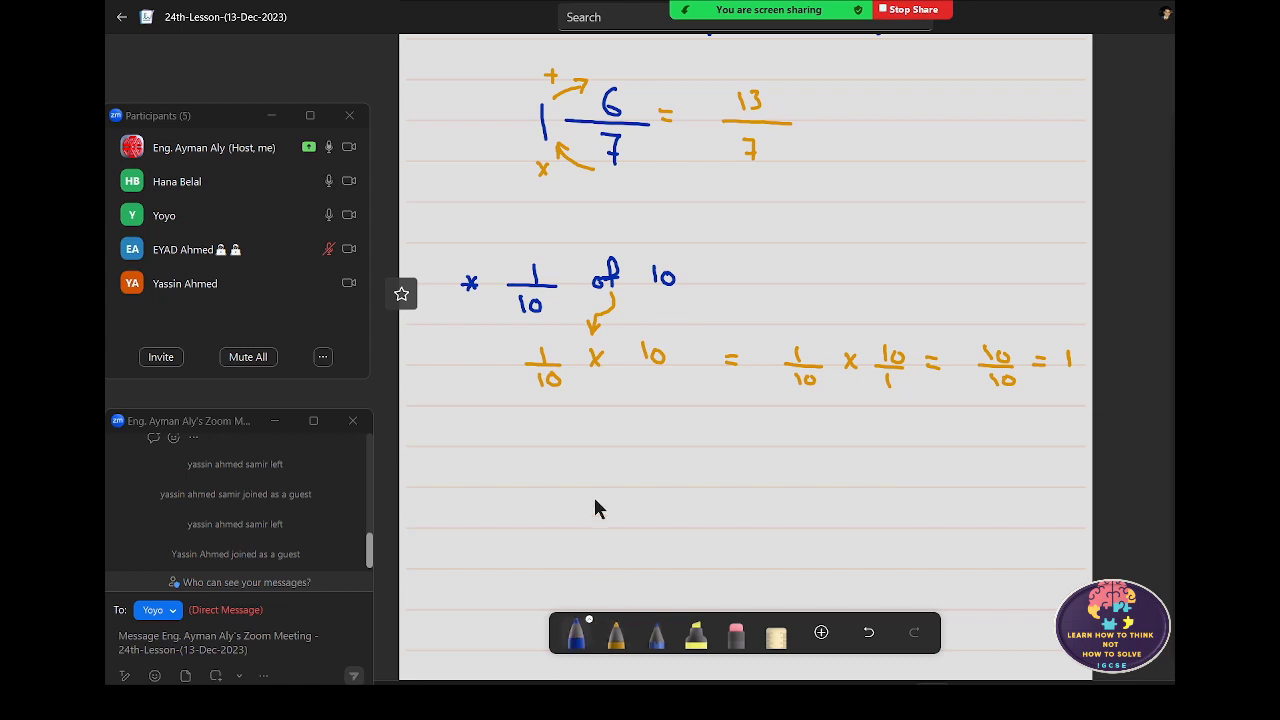
{"action": "mouse_move", "coordinate": [462, 480]}
{"action": "left_mouse_down"}
{"action": "mouse_move", "coordinate": [463, 495]}
{"action": "mouse_move", "coordinate": [544, 487]}
{"action": "mouse_move", "coordinate": [524, 517]}
{"action": "left_mouse_up"}
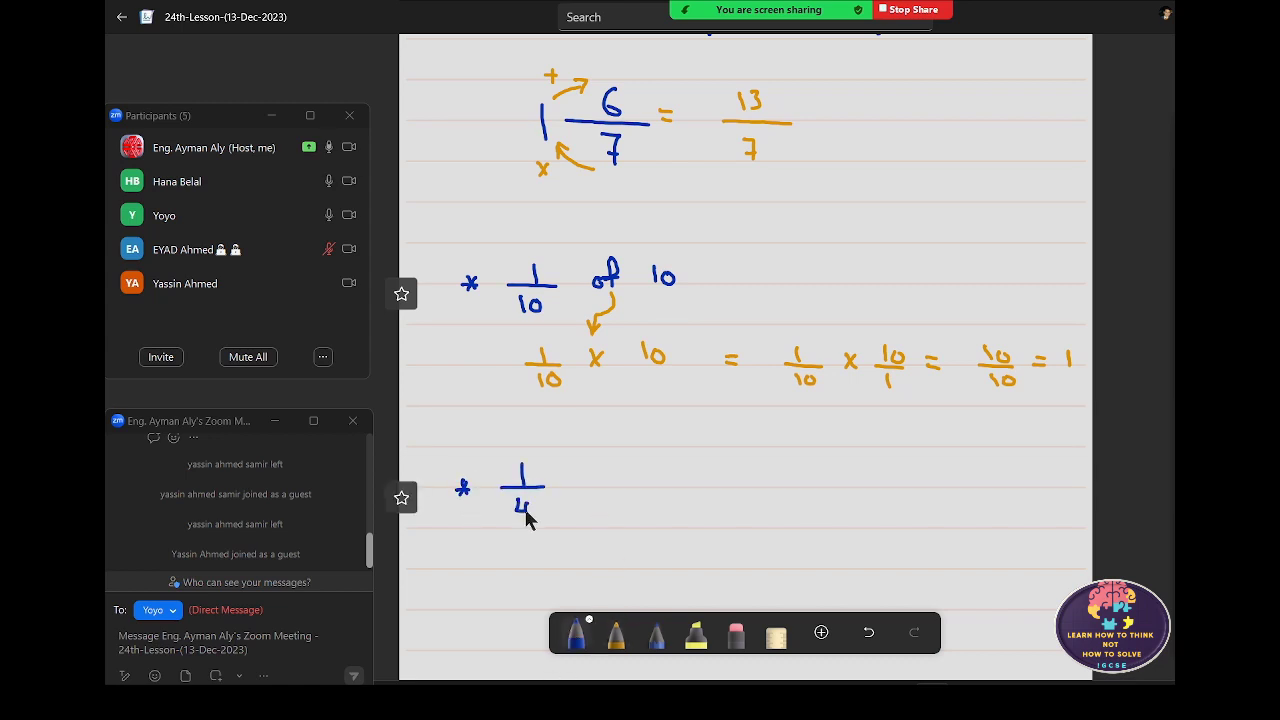
{"action": "mouse_move", "coordinate": [582, 476]}
{"action": "left_mouse_down"}
{"action": "mouse_move", "coordinate": [590, 488]}
{"action": "mouse_move", "coordinate": [648, 477]}
{"action": "left_mouse_up"}
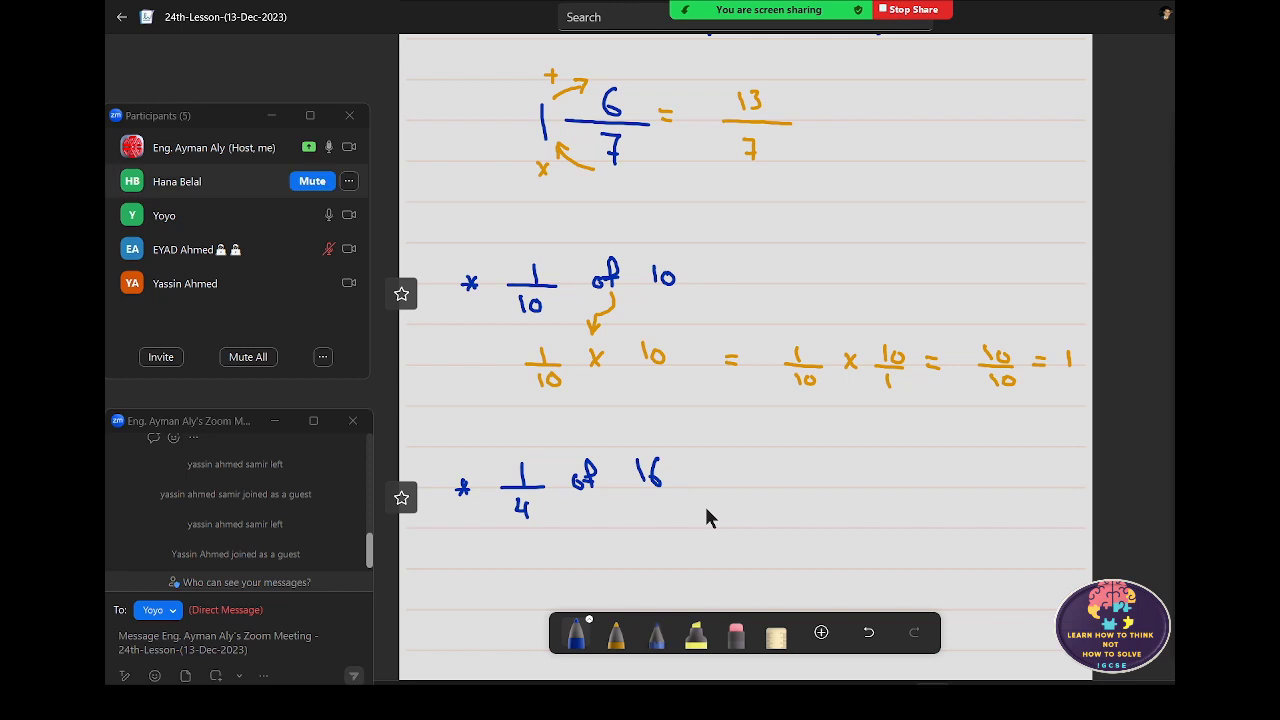
{"action": "scroll", "coordinate": [781, 336], "scroll_direction": "down", "scroll_amount": 3}
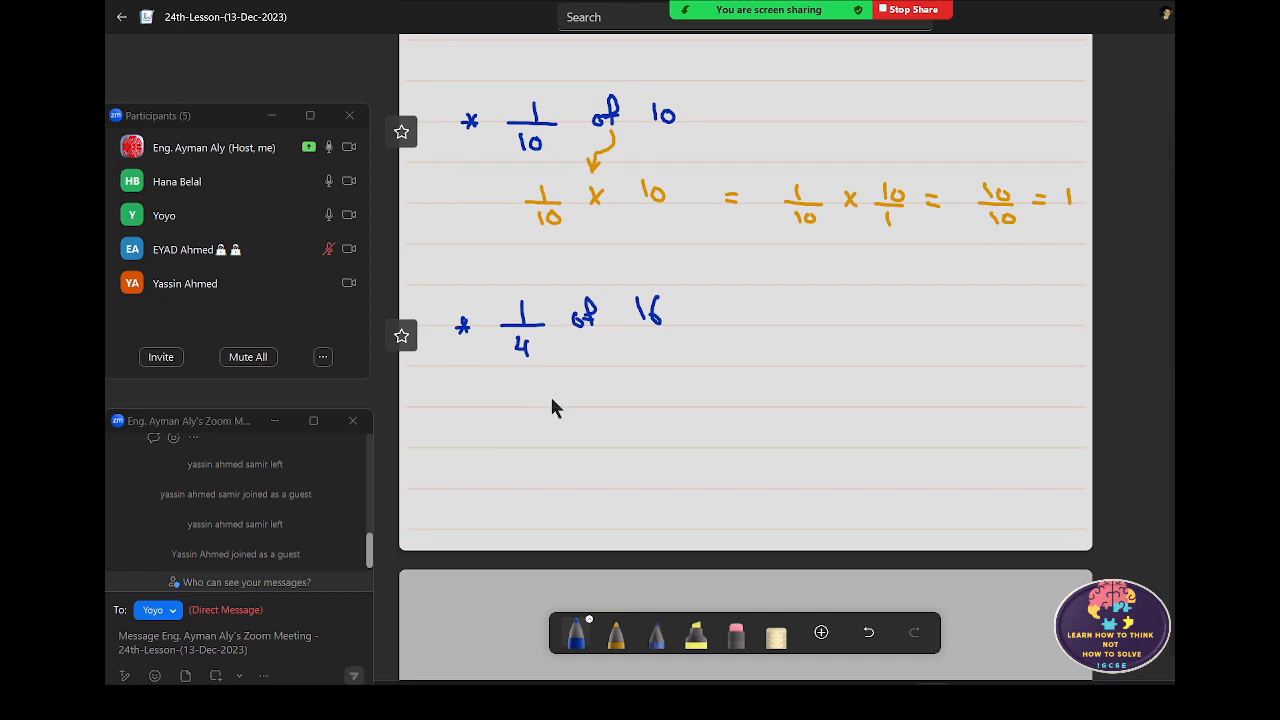
- In orange, rewrite it below as 1/4 × 16/1
{"action": "left_click", "coordinate": [615, 635]}
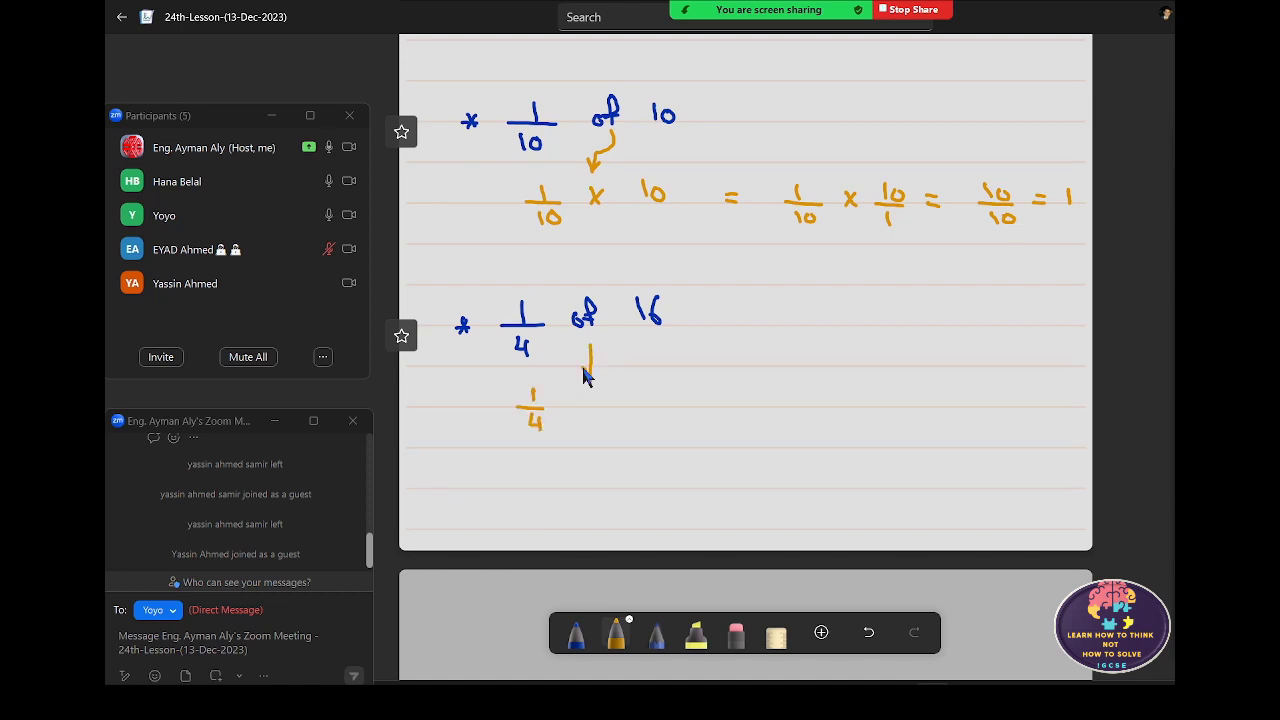
{"action": "left_click_drag", "start_coordinate": [594, 402], "coordinate": [585, 415]}
{"action": "left_click_drag", "start_coordinate": [585, 398], "coordinate": [595, 415]}
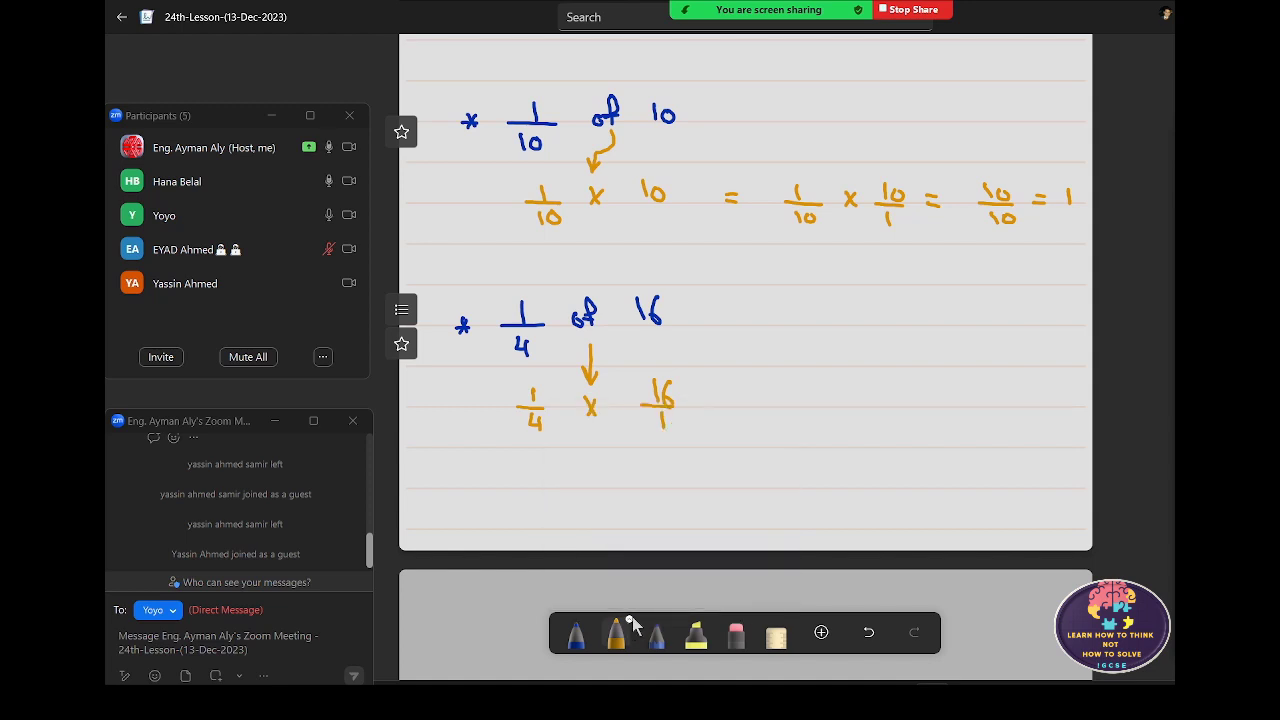
- In crimson ink, draw arrows with × signs linking 1/4 and 16/1
{"action": "left_click", "coordinate": [628, 626]}
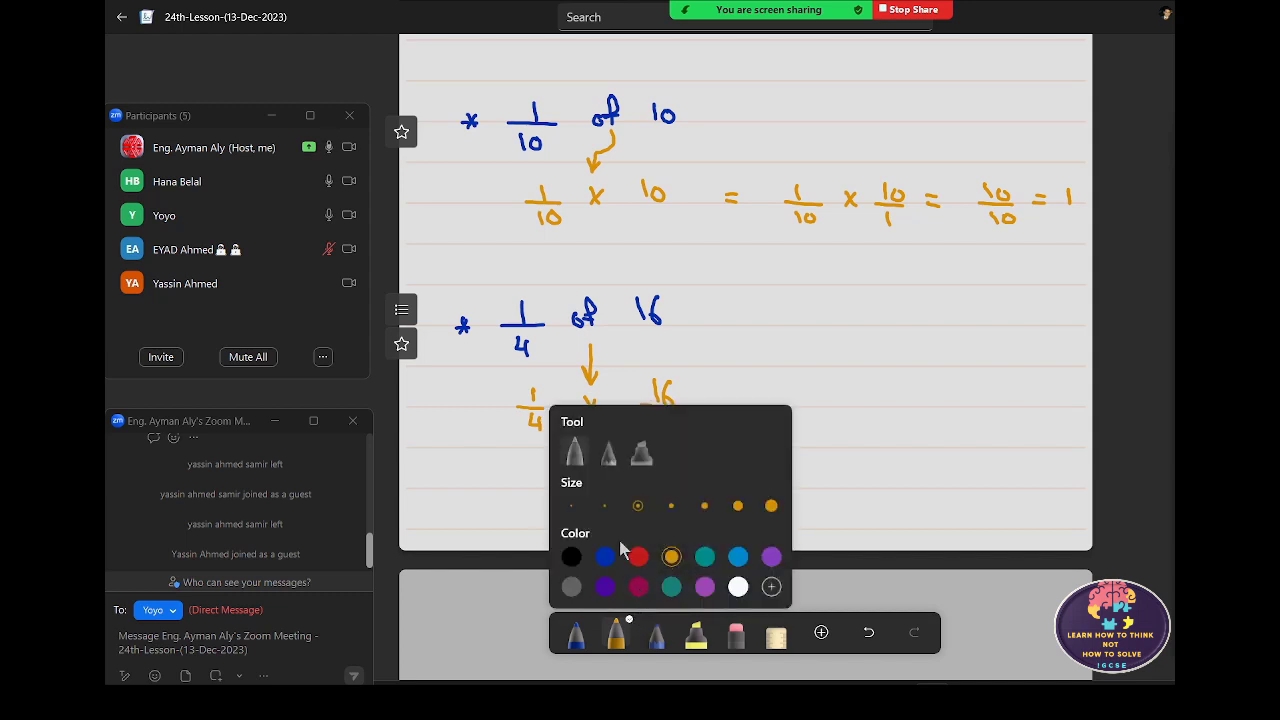
{"action": "left_click", "coordinate": [638, 586]}
{"action": "left_click", "coordinate": [542, 437]}
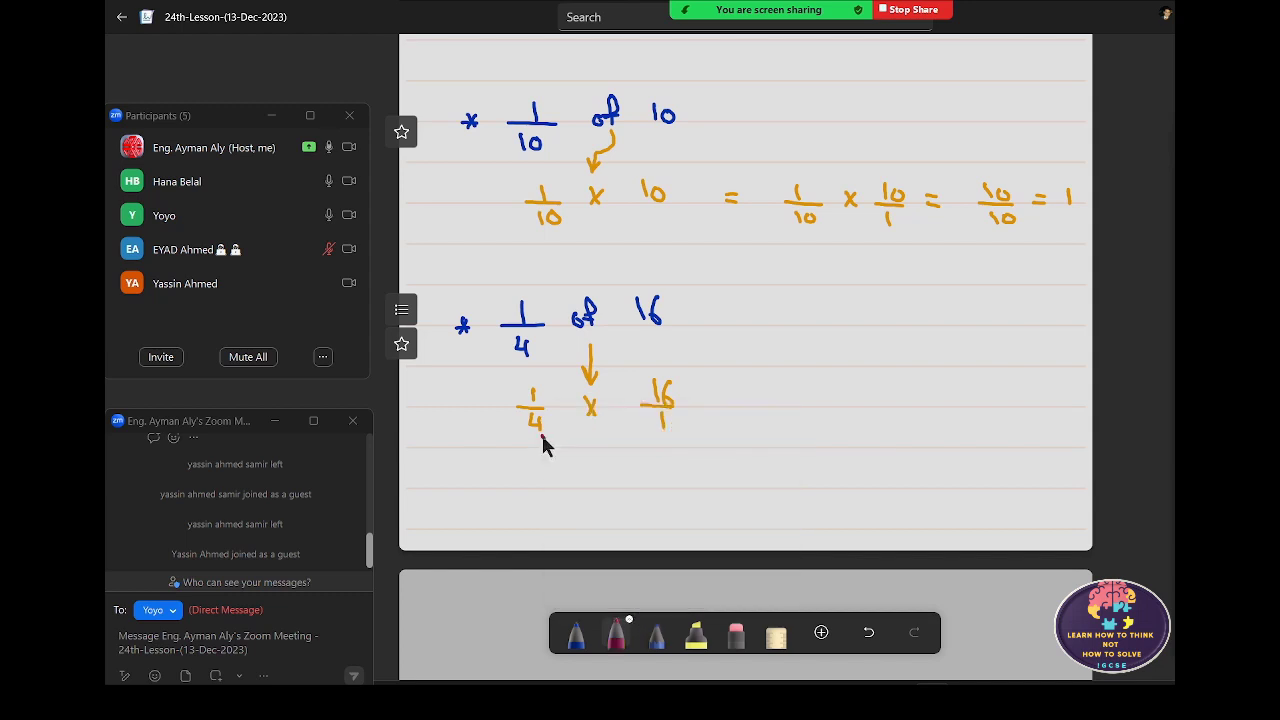
{"action": "mouse_move", "coordinate": [632, 436]}
{"action": "left_mouse_down"}
{"action": "mouse_move", "coordinate": [640, 449]}
{"action": "mouse_move", "coordinate": [606, 470]}
{"action": "left_mouse_up"}
{"action": "left_click_drag", "start_coordinate": [606, 459], "coordinate": [594, 470]}
{"action": "left_click_drag", "start_coordinate": [551, 392], "coordinate": [631, 375]}
{"action": "left_click_drag", "start_coordinate": [624, 380], "coordinate": [626, 393]}
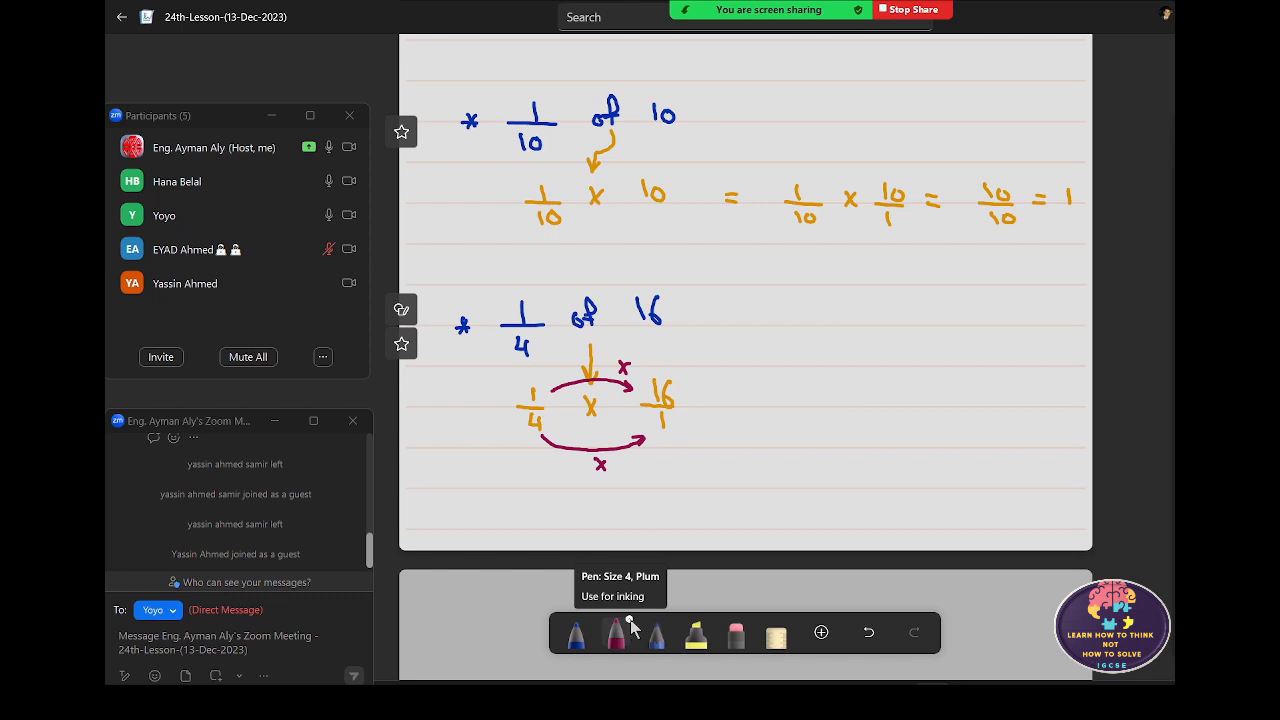
- Back in orange, continue the working as = 16/4 = 4
{"action": "left_click", "coordinate": [631, 628]}
{"action": "left_click", "coordinate": [669, 558]}
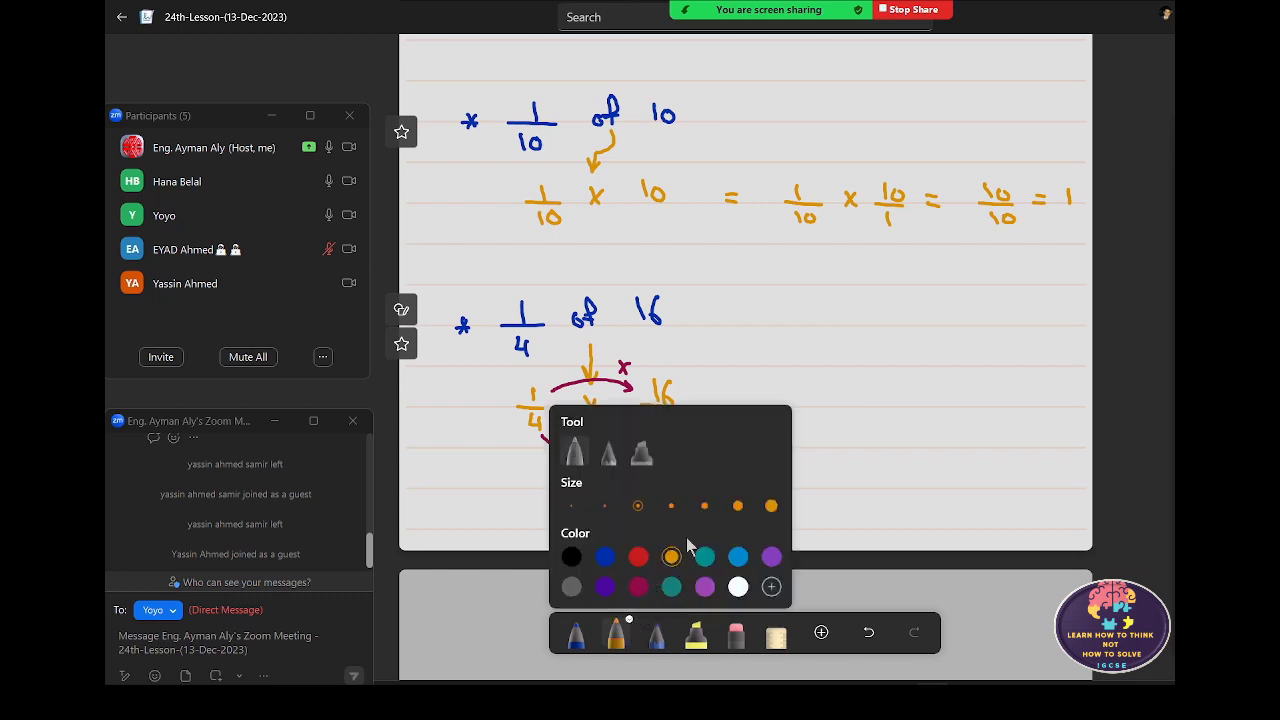
{"action": "left_click_drag", "start_coordinate": [690, 398], "coordinate": [825, 411]}
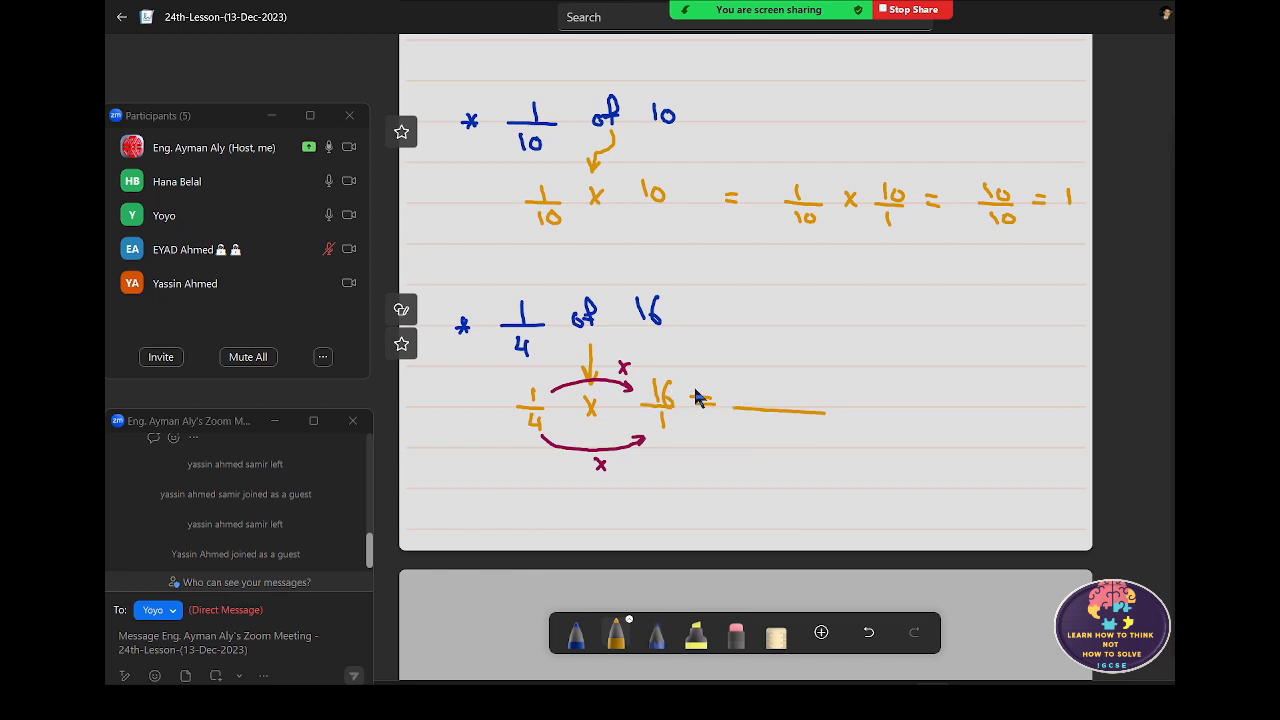
{"action": "mouse_move", "coordinate": [754, 375]}
{"action": "left_mouse_down"}
{"action": "mouse_move", "coordinate": [758, 398]}
{"action": "mouse_move", "coordinate": [772, 398]}
{"action": "mouse_move", "coordinate": [773, 450]}
{"action": "left_mouse_up"}
{"action": "left_click_drag", "start_coordinate": [846, 400], "coordinate": [860, 400]}
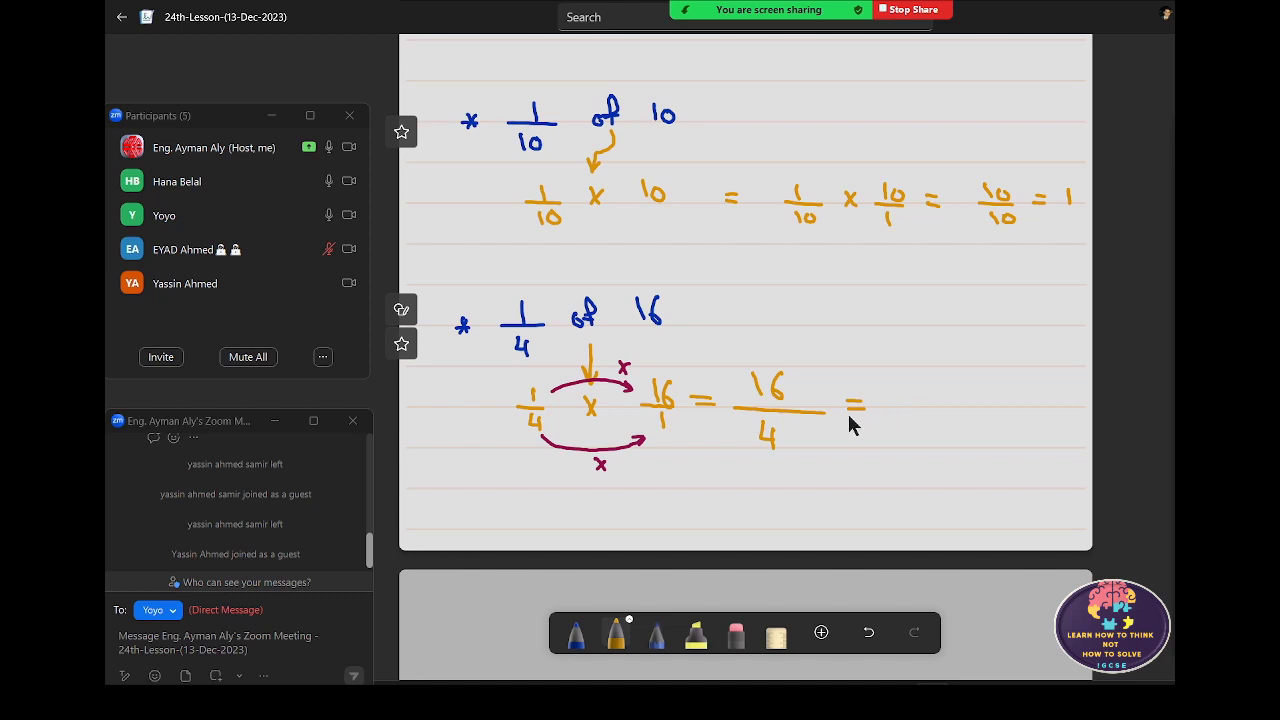
{"action": "left_click_drag", "start_coordinate": [814, 410], "coordinate": [830, 410]}
{"action": "left_click_drag", "start_coordinate": [904, 388], "coordinate": [917, 408]}
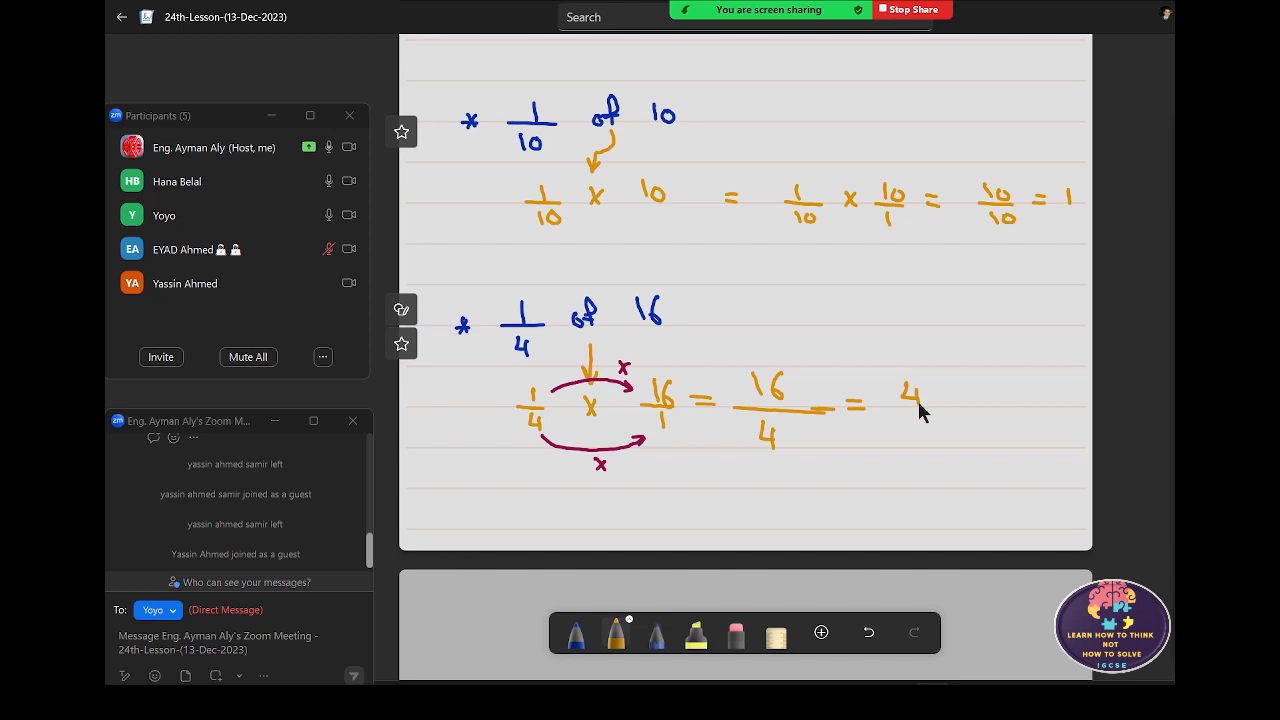
- Write ÷4 beside both the numerator 16 and the denominator 4
{"action": "left_click_drag", "start_coordinate": [786, 436], "coordinate": [822, 448]}
{"action": "left_click", "coordinate": [792, 427]}
{"action": "left_click", "coordinate": [792, 444]}
{"action": "mouse_move", "coordinate": [792, 394]}
{"action": "left_mouse_down"}
{"action": "mouse_move", "coordinate": [834, 399]}
{"action": "mouse_move", "coordinate": [830, 410]}
{"action": "mouse_move", "coordinate": [920, 406]}
{"action": "mouse_move", "coordinate": [910, 428]}
{"action": "mouse_move", "coordinate": [957, 409]}
{"action": "mouse_move", "coordinate": [1010, 404]}
{"action": "mouse_move", "coordinate": [1006, 414]}
{"action": "left_mouse_up"}
{"action": "left_click", "coordinate": [800, 386]}
{"action": "left_click", "coordinate": [800, 406]}
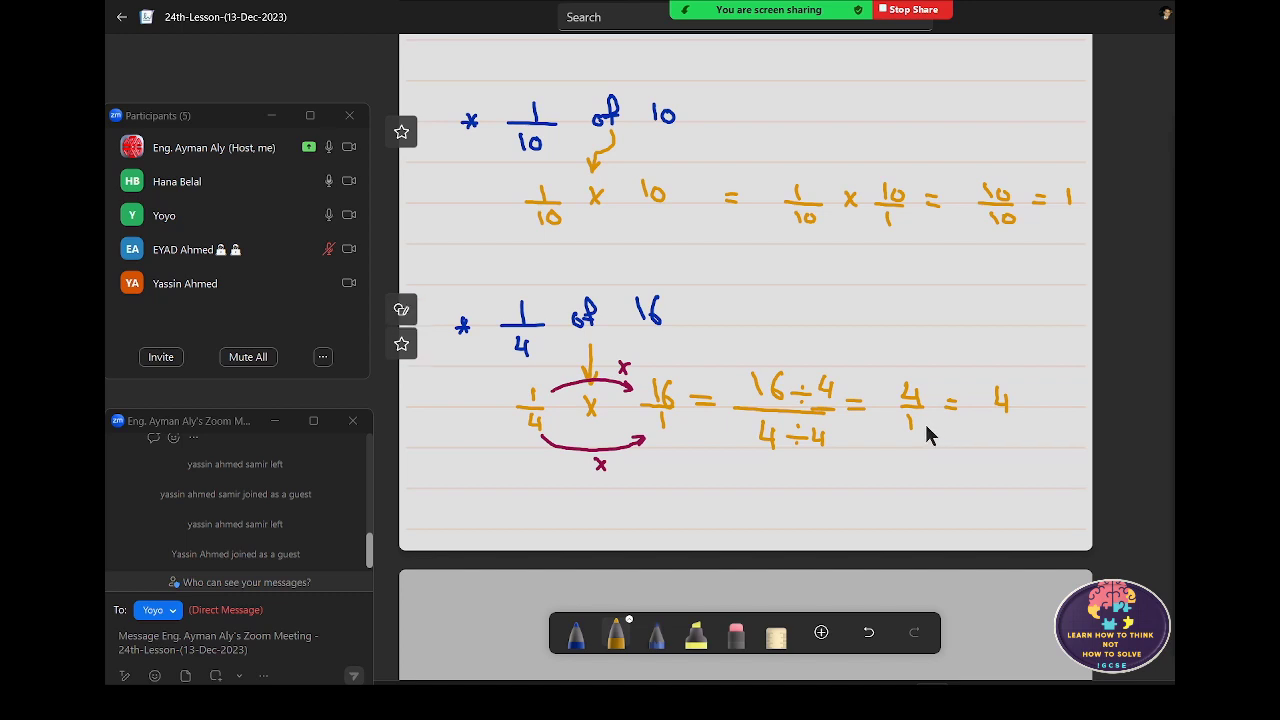
{"action": "scroll", "coordinate": [744, 338], "scroll_direction": "down", "scroll_amount": 3}
{"action": "scroll", "coordinate": [742, 331], "scroll_direction": "down", "scroll_amount": 3}
- Add a new page 8 and write the blue starred example '* 1/3 of 9'
{"action": "left_click", "coordinate": [724, 337]}
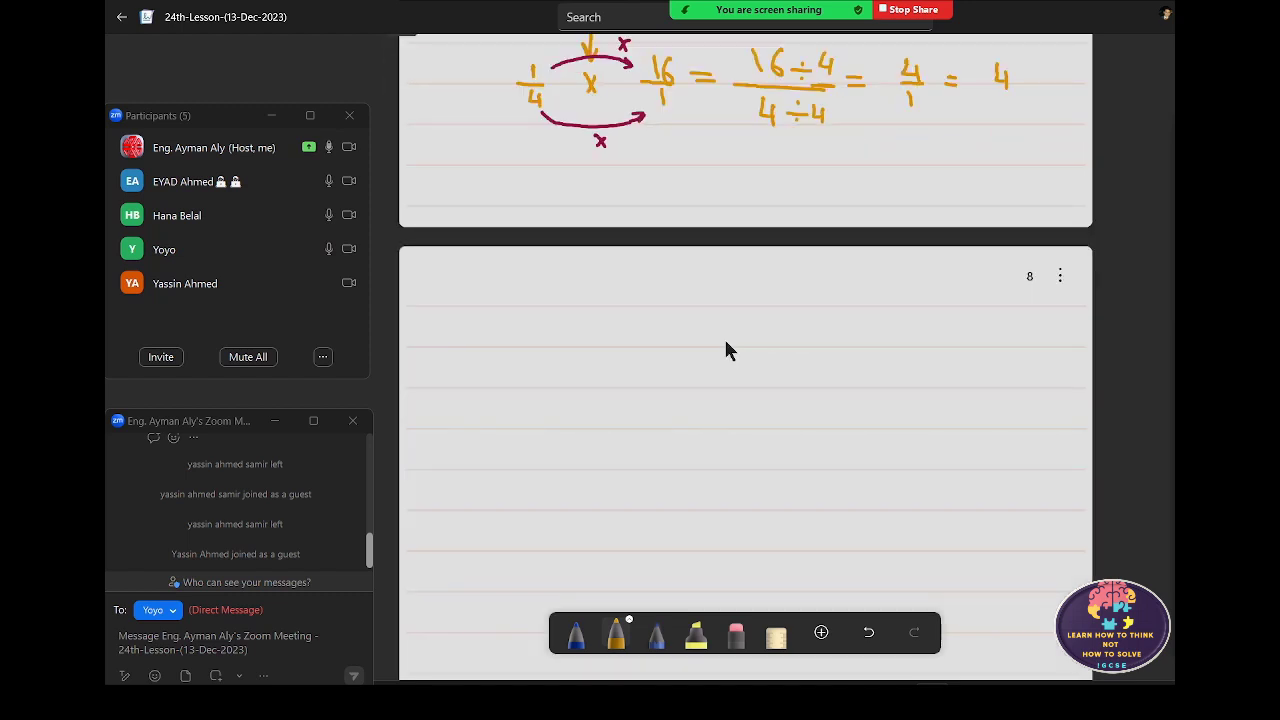
{"action": "left_click", "coordinate": [575, 636]}
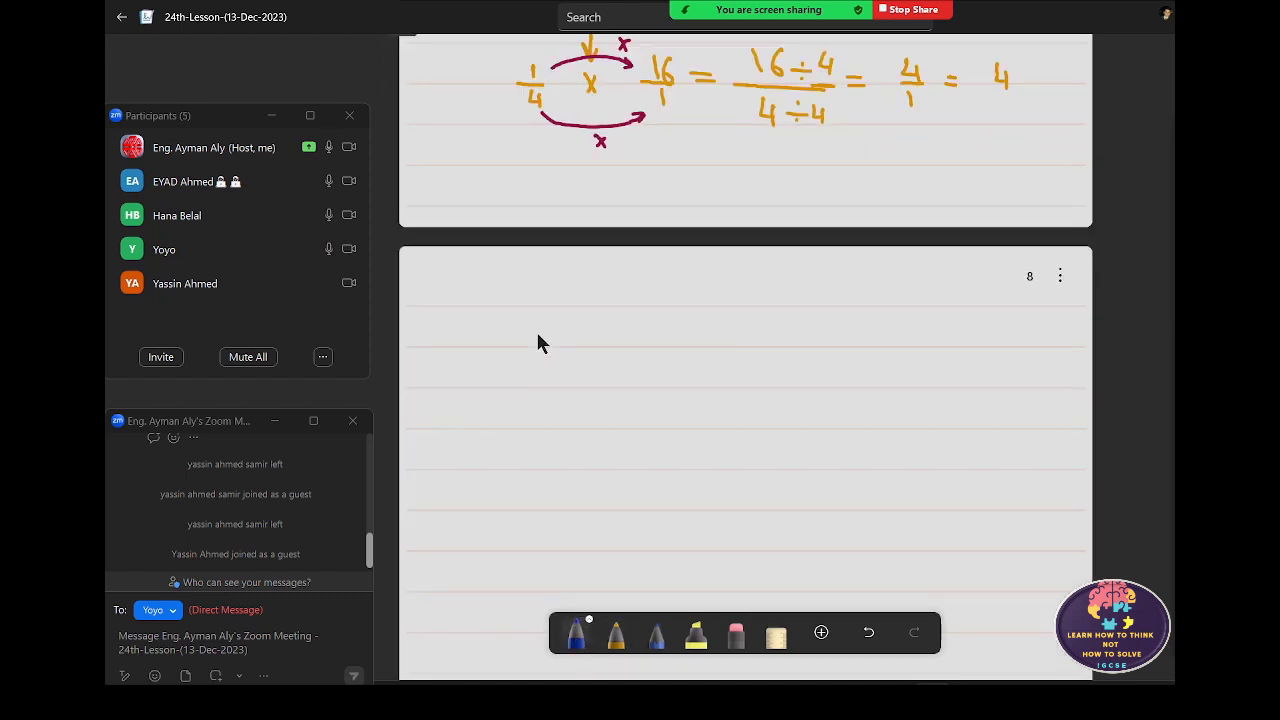
{"action": "mouse_move", "coordinate": [529, 320]}
{"action": "left_mouse_down"}
{"action": "mouse_move", "coordinate": [529, 340]}
{"action": "mouse_move", "coordinate": [552, 347]}
{"action": "mouse_move", "coordinate": [531, 380]}
{"action": "left_mouse_up"}
{"action": "mouse_move", "coordinate": [588, 340]}
{"action": "left_mouse_down"}
{"action": "mouse_move", "coordinate": [594, 353]}
{"action": "mouse_move", "coordinate": [655, 348]}
{"action": "left_mouse_up"}
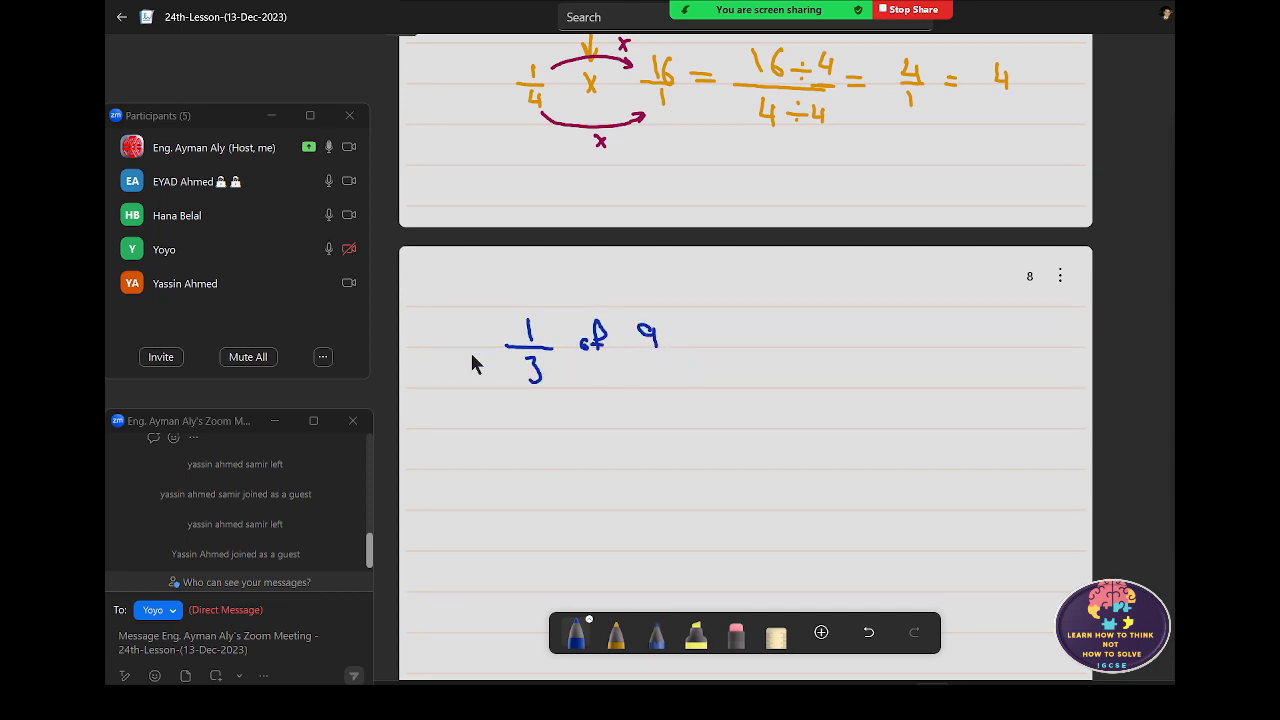
{"action": "mouse_move", "coordinate": [445, 336]}
{"action": "left_mouse_down"}
{"action": "mouse_move", "coordinate": [457, 348]}
{"action": "mouse_move", "coordinate": [445, 348]}
{"action": "mouse_move", "coordinate": [460, 342]}
{"action": "left_mouse_up"}
- In orange, rewrite it below with a down arrow as 1/3 × 9/1
{"action": "left_click", "coordinate": [616, 632]}
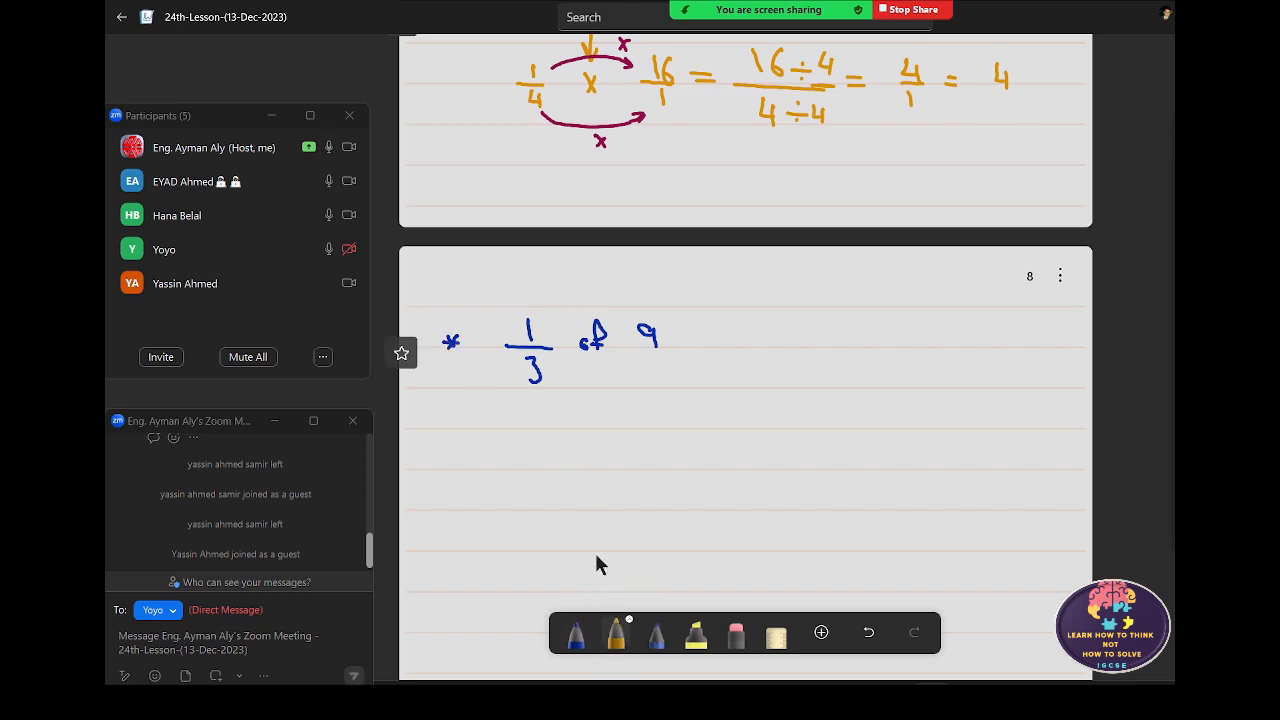
{"action": "left_click_drag", "start_coordinate": [534, 409], "coordinate": [530, 460]}
{"action": "mouse_move", "coordinate": [599, 367]}
{"action": "left_mouse_down"}
{"action": "mouse_move", "coordinate": [605, 435]}
{"action": "mouse_move", "coordinate": [592, 435]}
{"action": "left_mouse_up"}
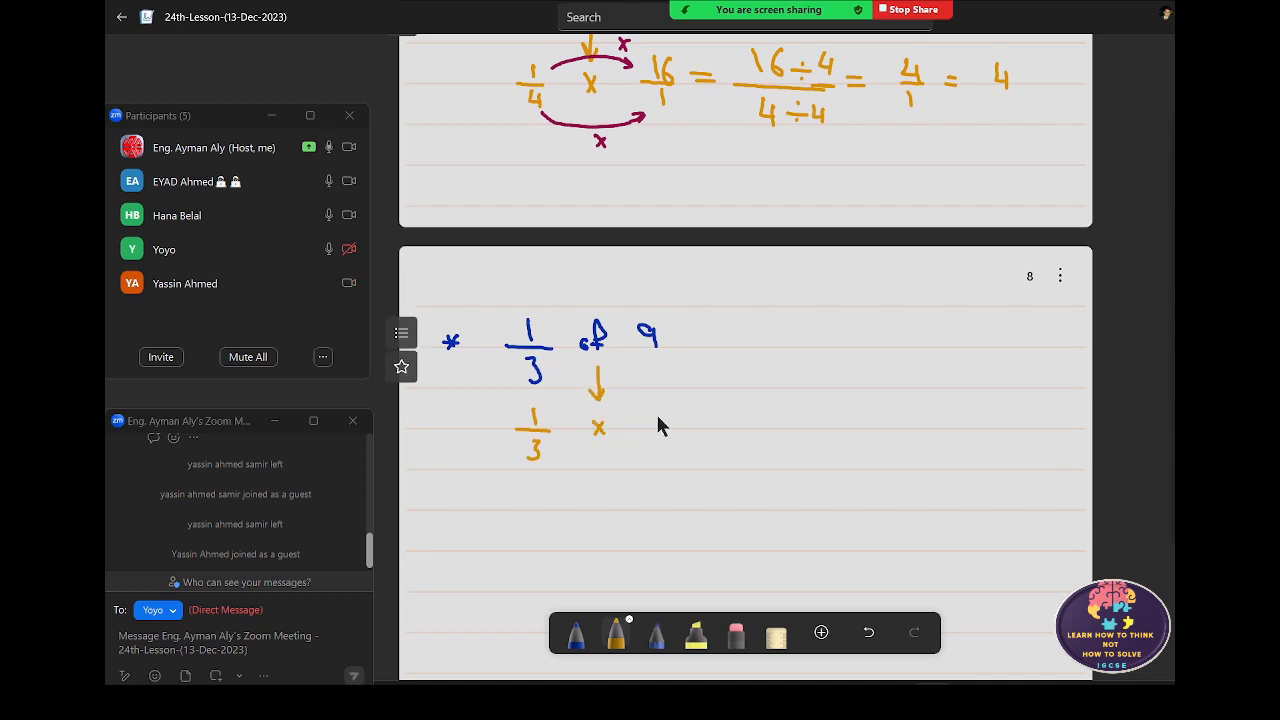
{"action": "mouse_move", "coordinate": [660, 411]}
{"action": "left_mouse_down"}
{"action": "mouse_move", "coordinate": [656, 428]}
{"action": "mouse_move", "coordinate": [721, 421]}
{"action": "left_mouse_up"}
- Write the next line 1/3 × 9/1 = 9/3 = 3 with linking arrows
{"action": "mouse_move", "coordinate": [516, 512]}
{"action": "left_mouse_down"}
{"action": "mouse_move", "coordinate": [540, 512]}
{"action": "mouse_move", "coordinate": [522, 539]}
{"action": "left_mouse_up"}
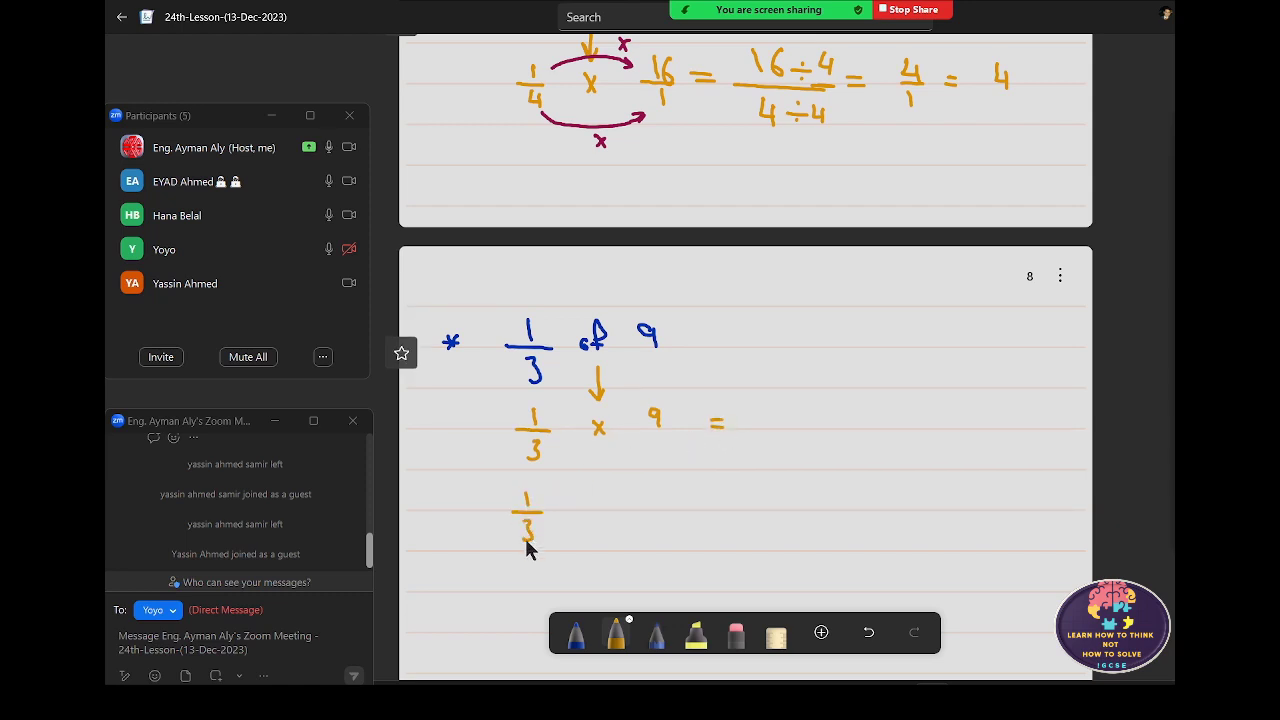
{"action": "mouse_move", "coordinate": [600, 504]}
{"action": "left_mouse_down"}
{"action": "mouse_move", "coordinate": [604, 516]}
{"action": "mouse_move", "coordinate": [658, 506]}
{"action": "mouse_move", "coordinate": [656, 540]}
{"action": "left_mouse_up"}
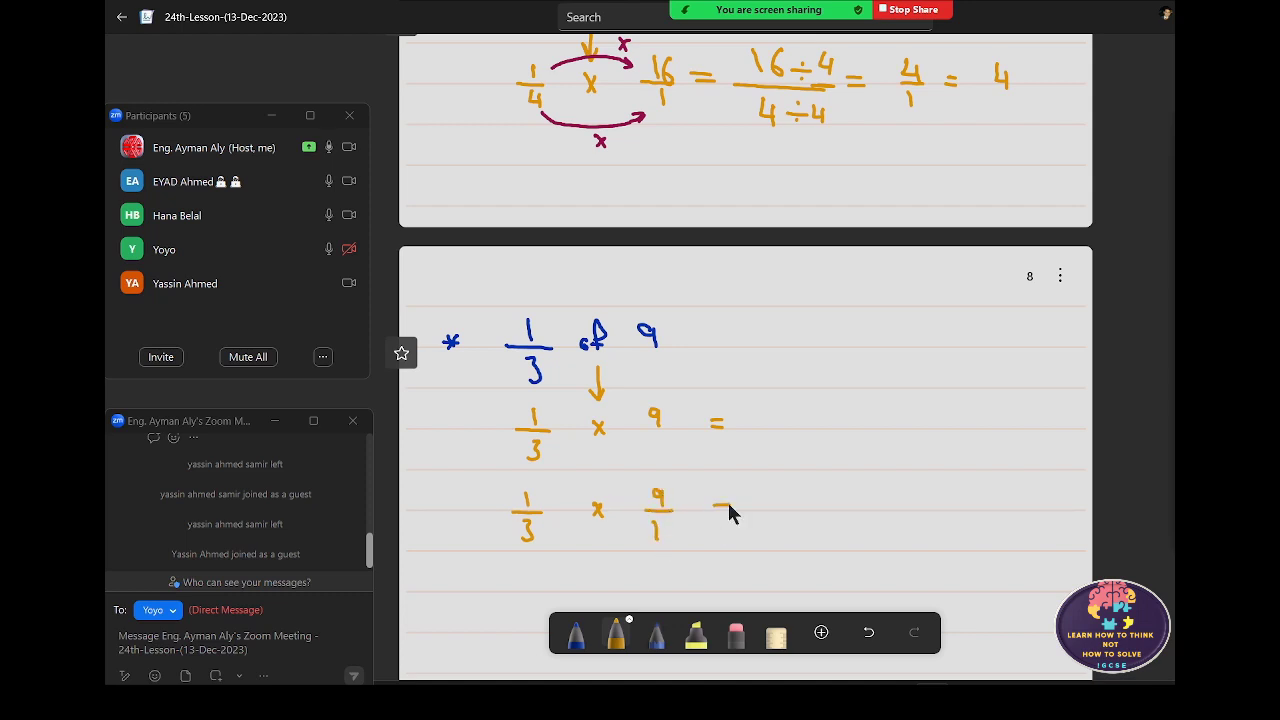
{"action": "left_click_drag", "start_coordinate": [715, 512], "coordinate": [731, 512]}
{"action": "mouse_move", "coordinate": [802, 488]}
{"action": "left_mouse_down"}
{"action": "mouse_move", "coordinate": [806, 508]}
{"action": "mouse_move", "coordinate": [826, 511]}
{"action": "mouse_move", "coordinate": [799, 540]}
{"action": "left_mouse_up"}
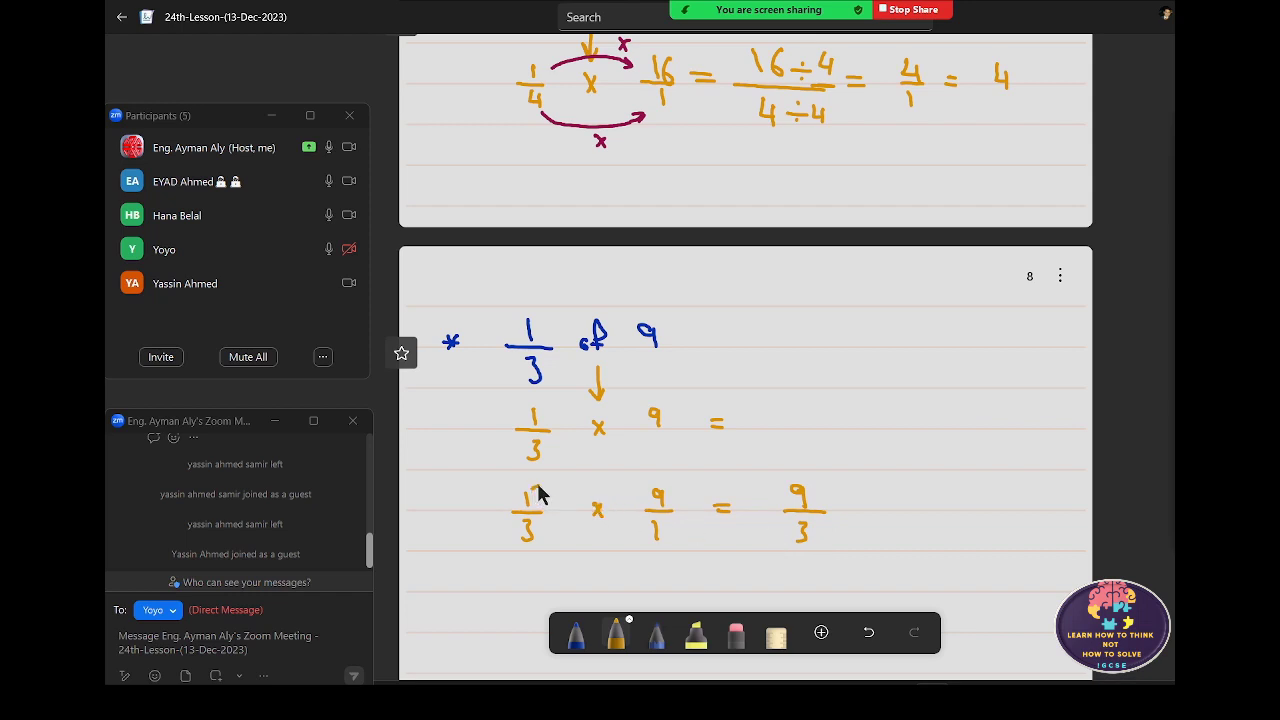
{"action": "left_click_drag", "start_coordinate": [532, 489], "coordinate": [629, 486]}
{"action": "mouse_move", "coordinate": [558, 540]}
{"action": "left_mouse_down"}
{"action": "mouse_move", "coordinate": [586, 558]}
{"action": "mouse_move", "coordinate": [632, 544]}
{"action": "left_mouse_up"}
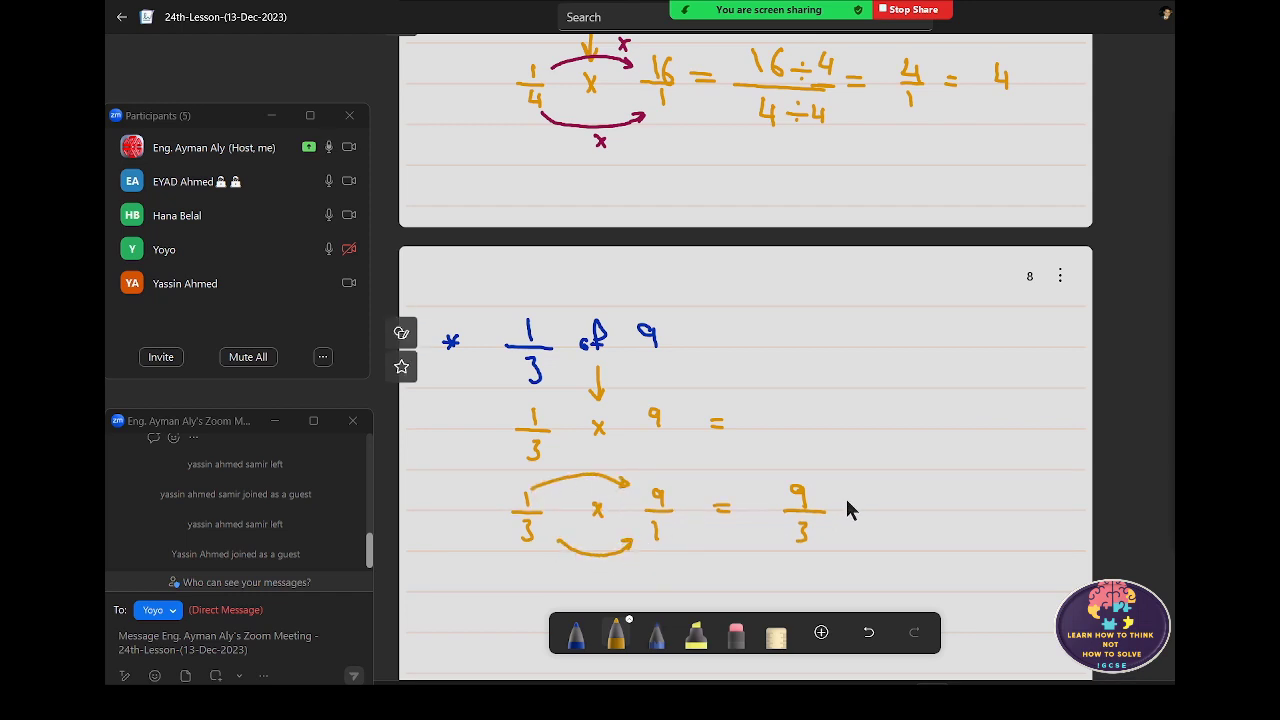
{"action": "left_click_drag", "start_coordinate": [844, 506], "coordinate": [858, 513]}
{"action": "left_click_drag", "start_coordinate": [893, 484], "coordinate": [896, 506]}
{"action": "scroll", "coordinate": [728, 350], "scroll_direction": "down", "scroll_amount": 3}
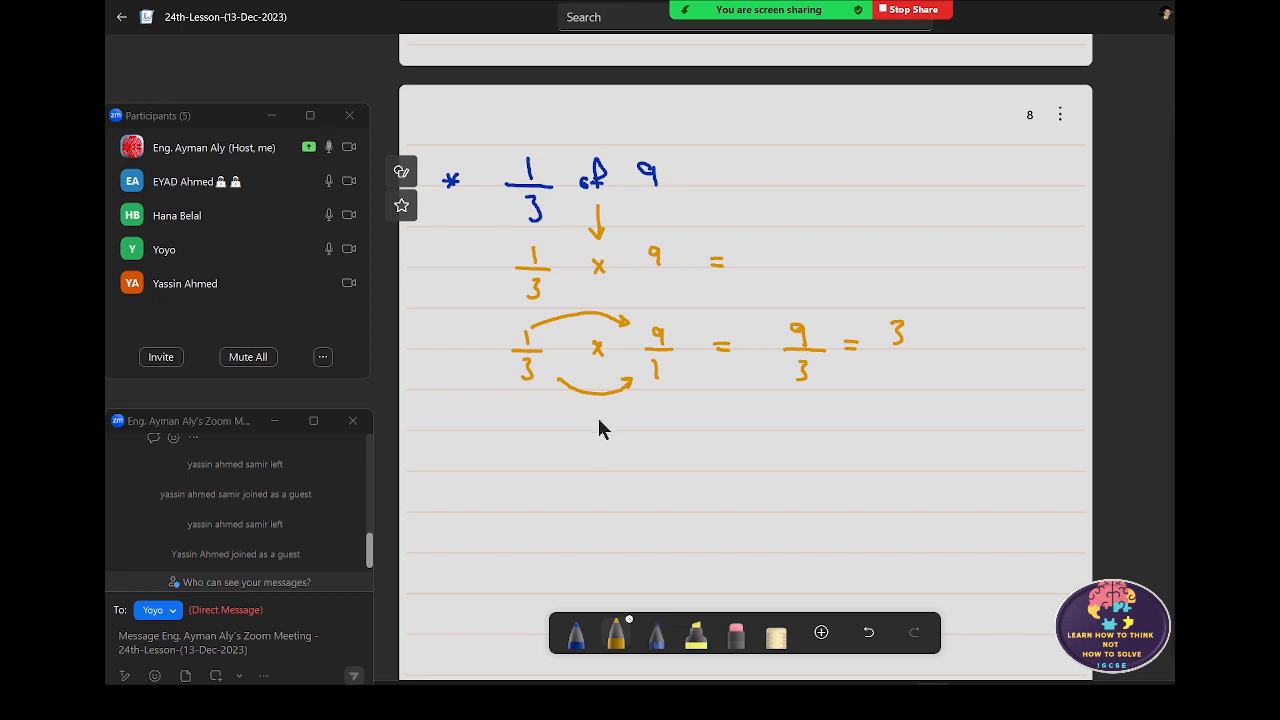
- Write '* 2/5 of 5' in blue, erasing the mistaken × and replacing it with 'of'
{"action": "left_click", "coordinate": [575, 636]}
{"action": "mouse_move", "coordinate": [464, 462]}
{"action": "left_mouse_down"}
{"action": "mouse_move", "coordinate": [470, 476]}
{"action": "mouse_move", "coordinate": [458, 476]}
{"action": "left_mouse_up"}
{"action": "mouse_move", "coordinate": [532, 454]}
{"action": "left_mouse_down"}
{"action": "mouse_move", "coordinate": [531, 468]}
{"action": "mouse_move", "coordinate": [556, 471]}
{"action": "mouse_move", "coordinate": [530, 498]}
{"action": "mouse_move", "coordinate": [545, 480]}
{"action": "mouse_move", "coordinate": [587, 477]}
{"action": "left_mouse_up"}
{"action": "mouse_move", "coordinate": [587, 461]}
{"action": "left_mouse_down"}
{"action": "mouse_move", "coordinate": [573, 477]}
{"action": "mouse_move", "coordinate": [627, 475]}
{"action": "left_mouse_up"}
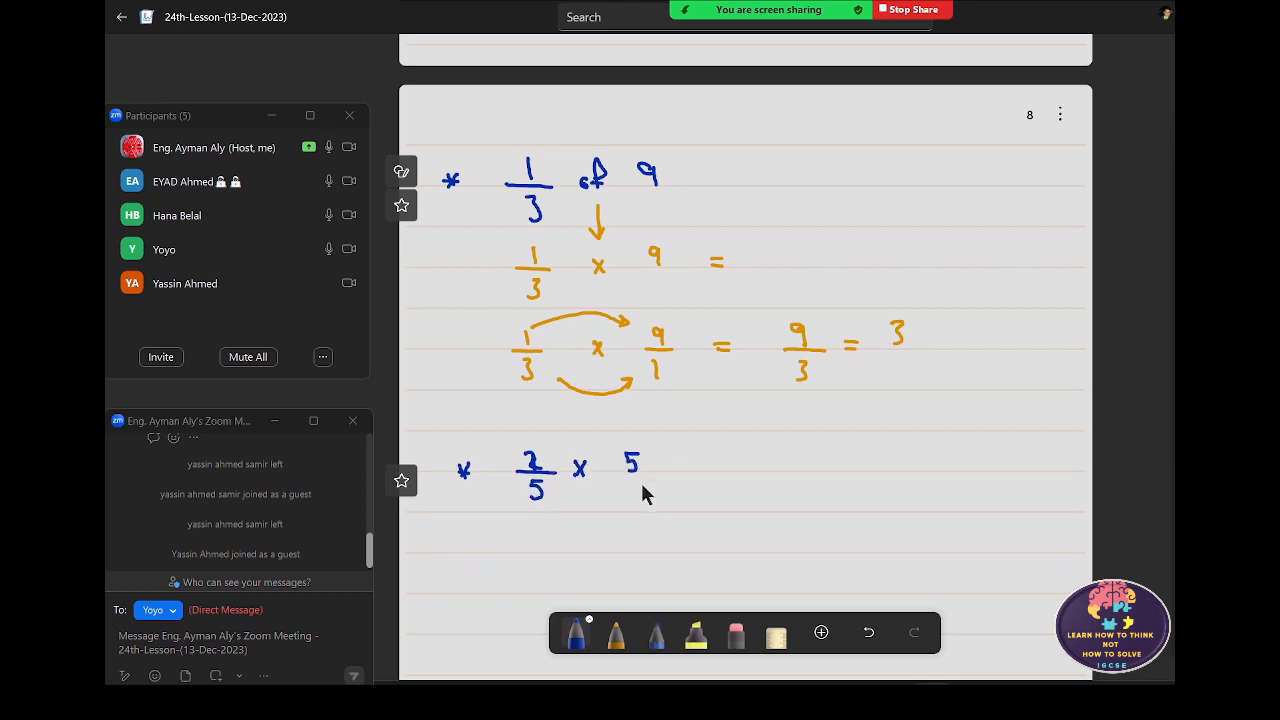
{"action": "scroll", "coordinate": [642, 492], "scroll_direction": "down", "scroll_amount": 3}
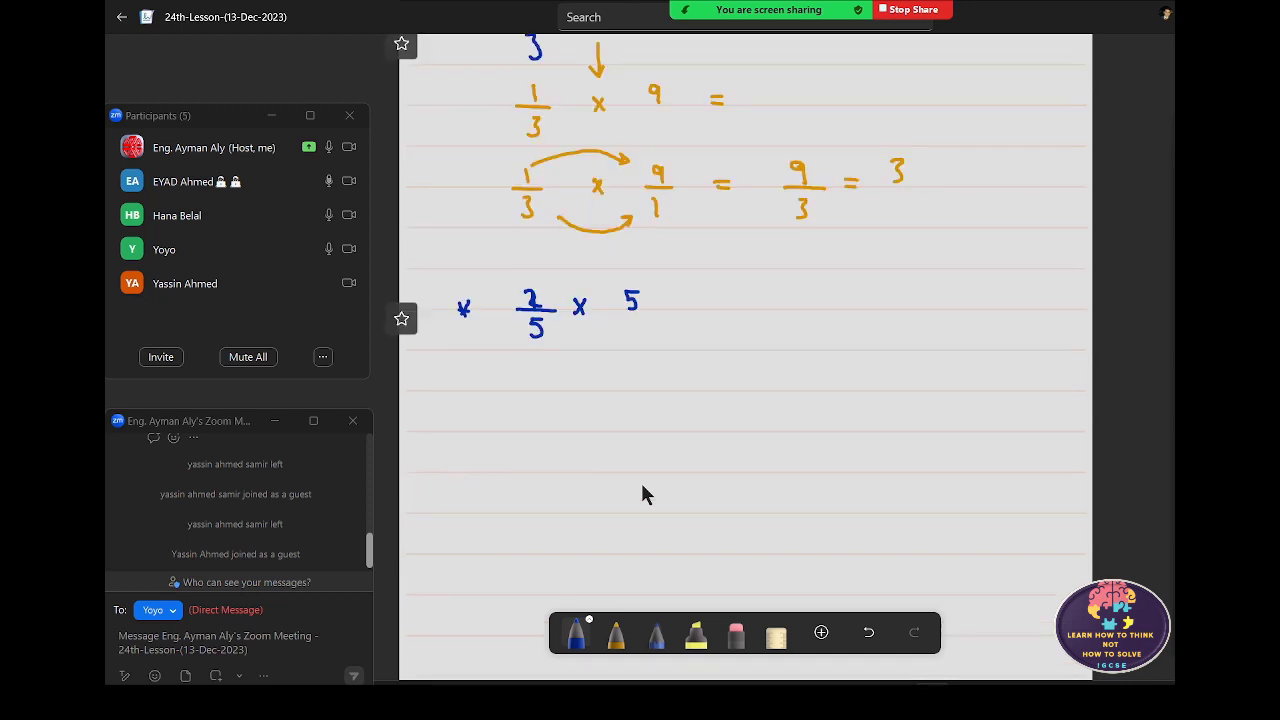
{"action": "left_click", "coordinate": [737, 640]}
{"action": "left_click_drag", "start_coordinate": [582, 300], "coordinate": [575, 320]}
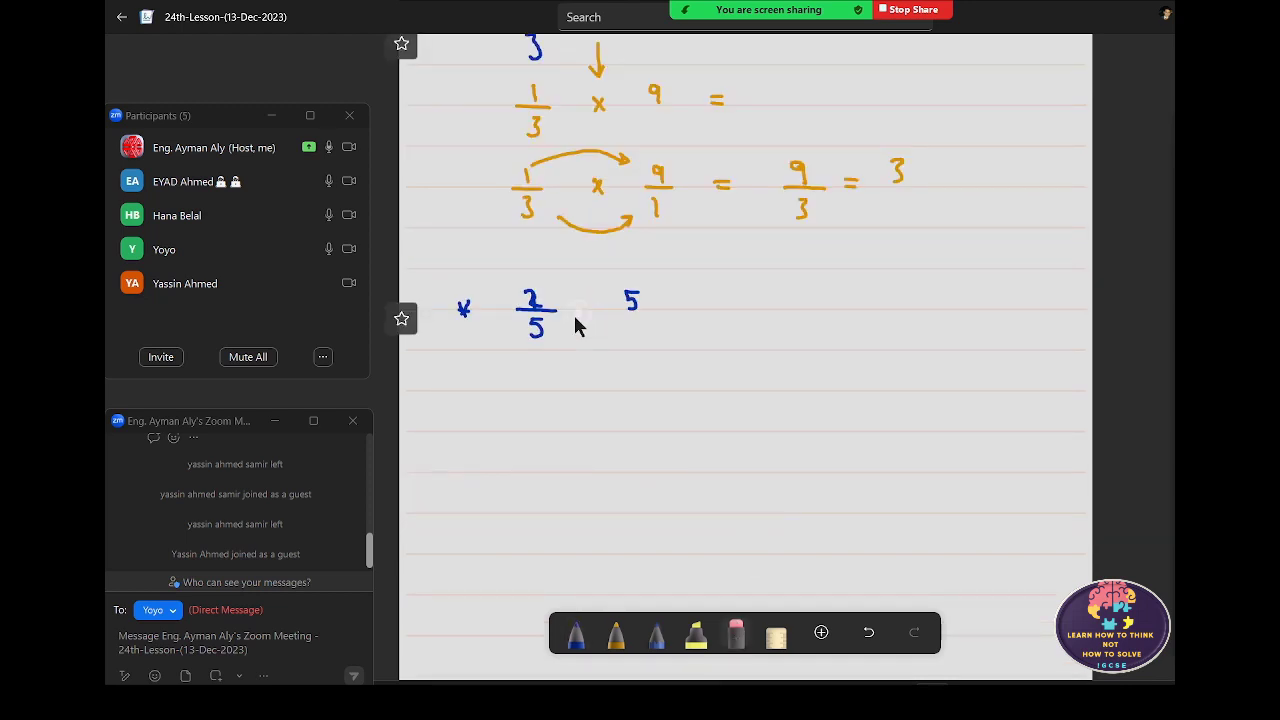
{"action": "left_click", "coordinate": [585, 645]}
{"action": "left_click_drag", "start_coordinate": [578, 302], "coordinate": [586, 318]}
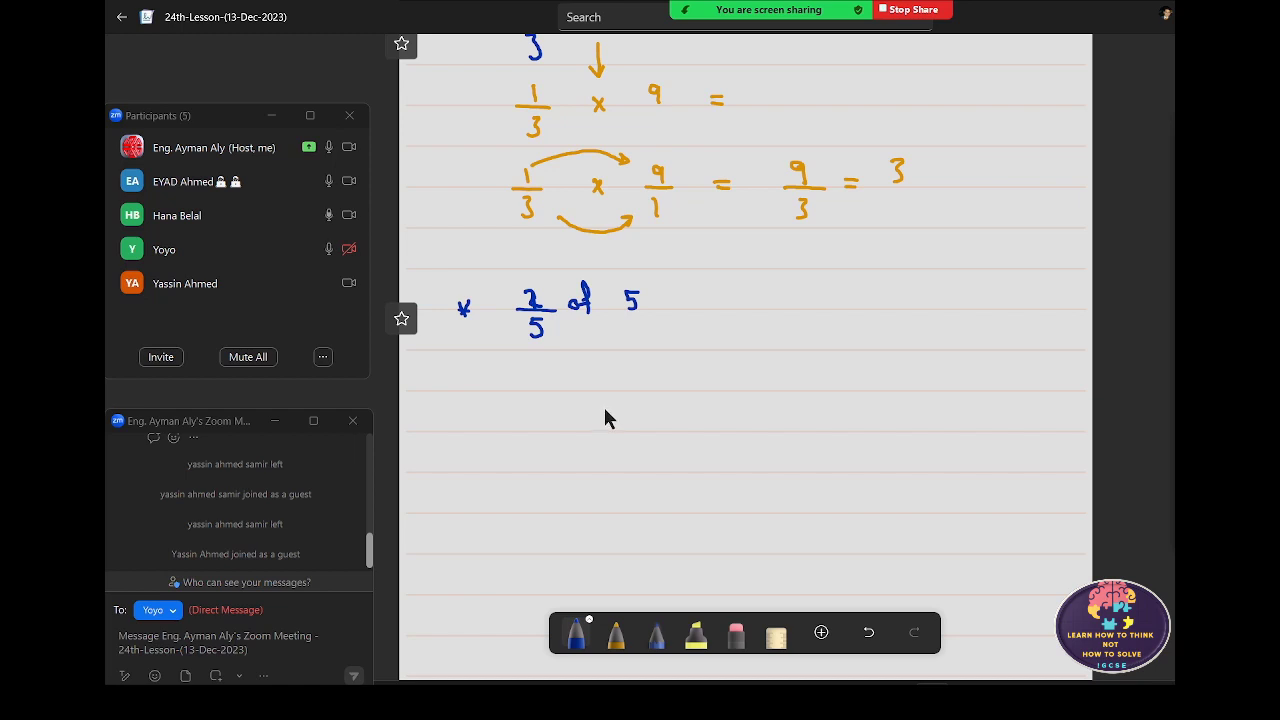
{"action": "left_click", "coordinate": [616, 635]}
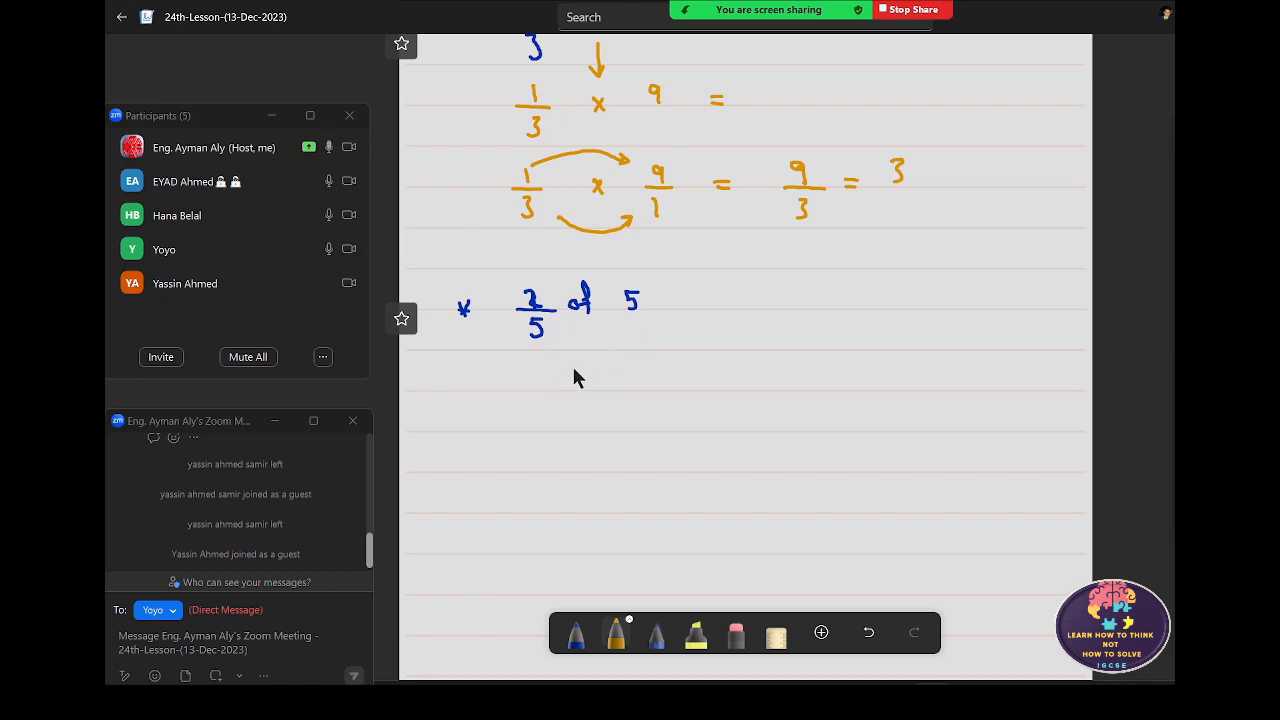
- In orange, write a down arrow, then 2/5 × 5/1 = (2×5)/(5×1) = 10/5 = 2
{"action": "mouse_move", "coordinate": [533, 372]}
{"action": "left_mouse_down"}
{"action": "mouse_move", "coordinate": [550, 400]}
{"action": "mouse_move", "coordinate": [534, 417]}
{"action": "left_mouse_up"}
{"action": "mouse_move", "coordinate": [588, 358]}
{"action": "left_mouse_down"}
{"action": "mouse_move", "coordinate": [603, 396]}
{"action": "mouse_move", "coordinate": [592, 396]}
{"action": "mouse_move", "coordinate": [648, 367]}
{"action": "left_mouse_up"}
{"action": "mouse_move", "coordinate": [537, 456]}
{"action": "left_mouse_down"}
{"action": "mouse_move", "coordinate": [540, 490]}
{"action": "mouse_move", "coordinate": [604, 482]}
{"action": "mouse_move", "coordinate": [642, 460]}
{"action": "mouse_move", "coordinate": [664, 470]}
{"action": "mouse_move", "coordinate": [648, 493]}
{"action": "mouse_move", "coordinate": [712, 464]}
{"action": "mouse_move", "coordinate": [716, 476]}
{"action": "left_mouse_up"}
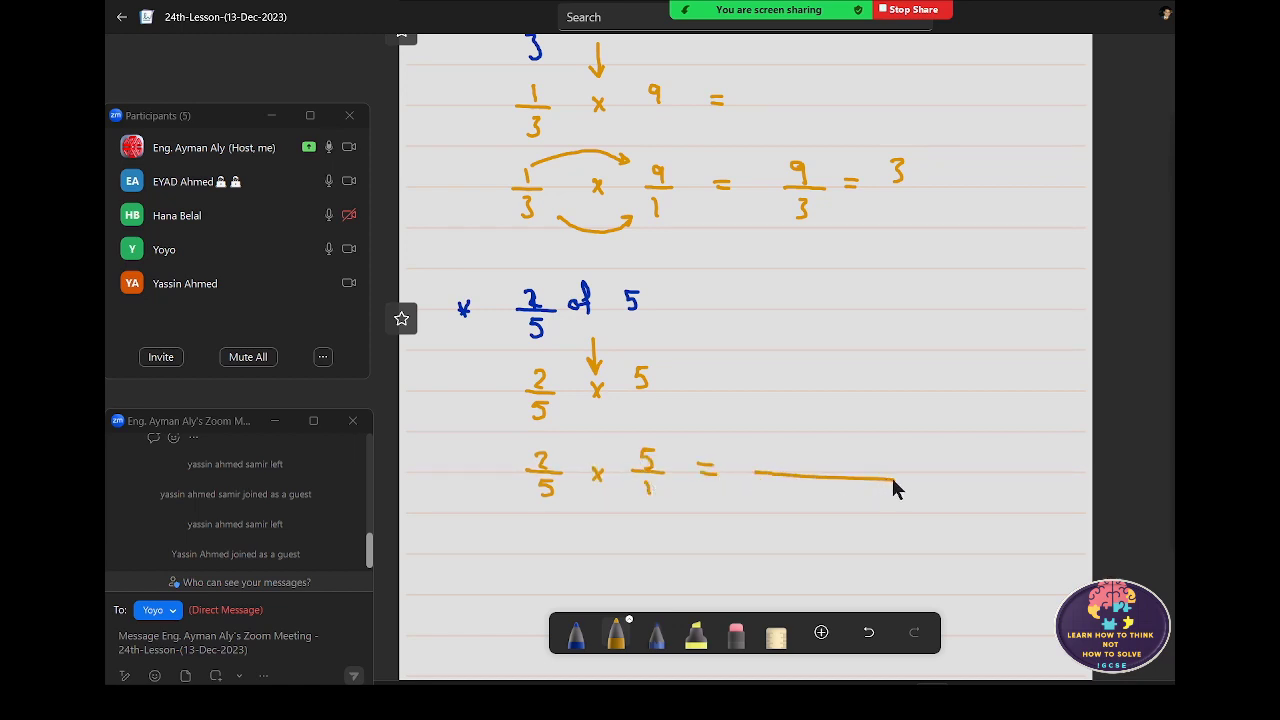
{"action": "mouse_move", "coordinate": [822, 451]}
{"action": "left_mouse_down"}
{"action": "mouse_move", "coordinate": [789, 505]}
{"action": "mouse_move", "coordinate": [813, 506]}
{"action": "left_mouse_up"}
{"action": "left_click_drag", "start_coordinate": [813, 493], "coordinate": [835, 505]}
{"action": "left_click_drag", "start_coordinate": [901, 468], "coordinate": [916, 467]}
{"action": "left_click_drag", "start_coordinate": [902, 477], "coordinate": [917, 476]}
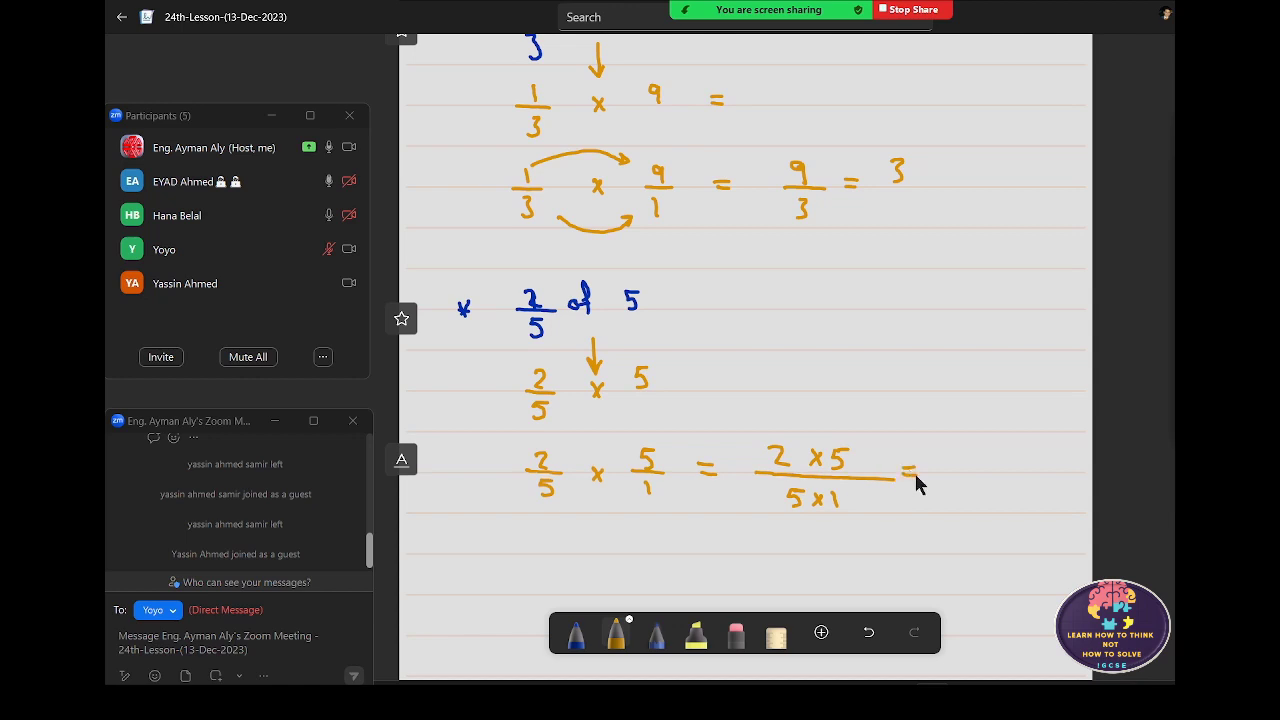
{"action": "mouse_move", "coordinate": [988, 452]}
{"action": "left_mouse_down"}
{"action": "mouse_move", "coordinate": [1010, 473]}
{"action": "mouse_move", "coordinate": [972, 505]}
{"action": "left_mouse_up"}
{"action": "left_click_drag", "start_coordinate": [1018, 466], "coordinate": [1064, 471]}
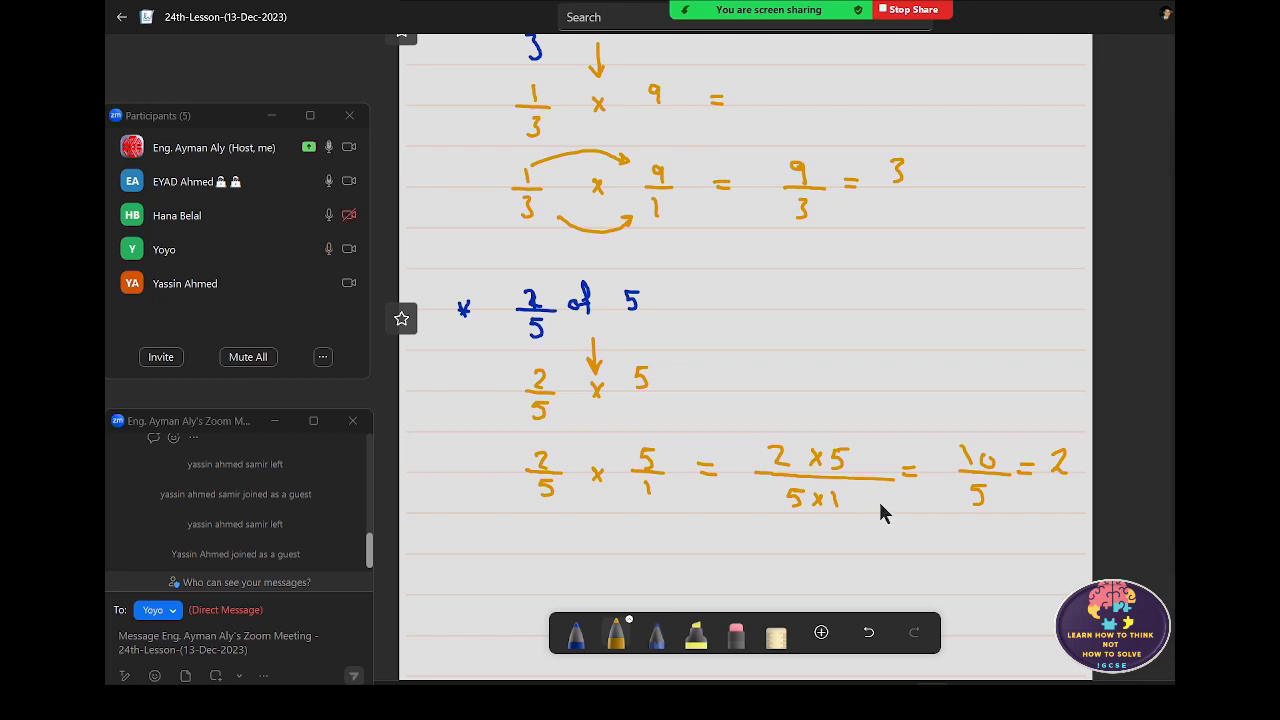
- In the Zoom chat, send the participant a message with their name
{"action": "left_click", "coordinate": [220, 642]}
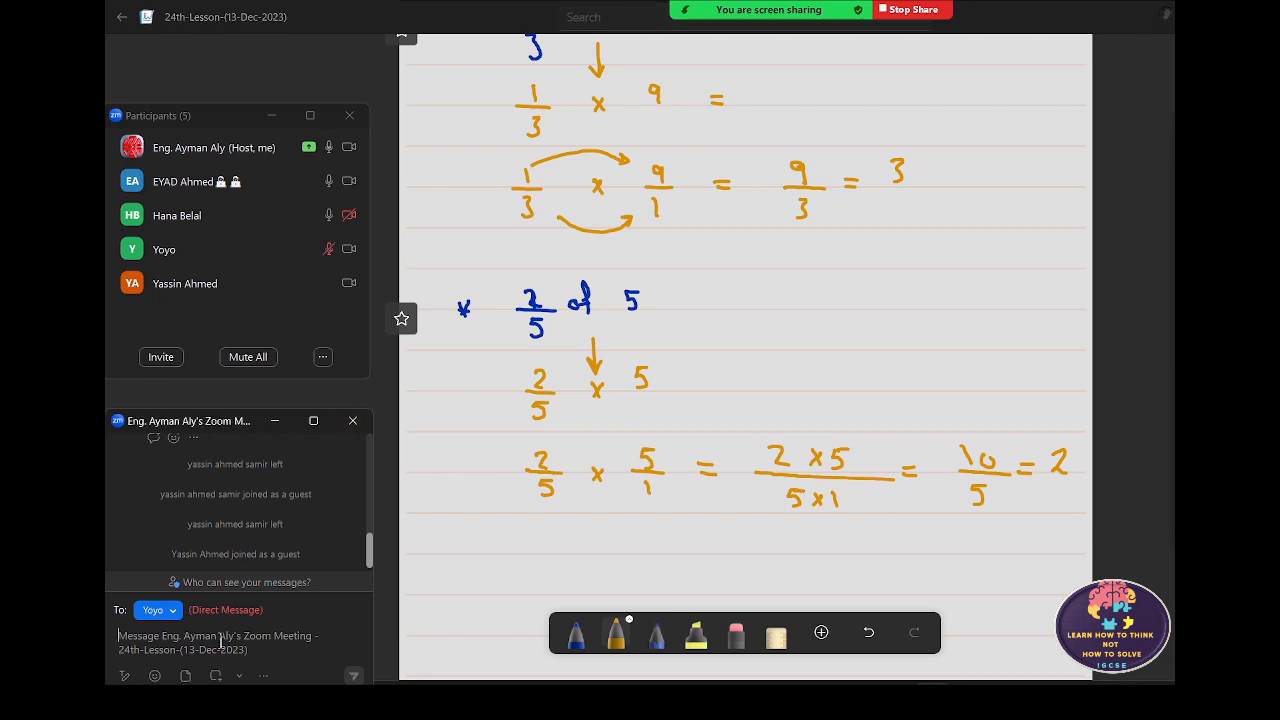
{"action": "type", "text": "yas"}
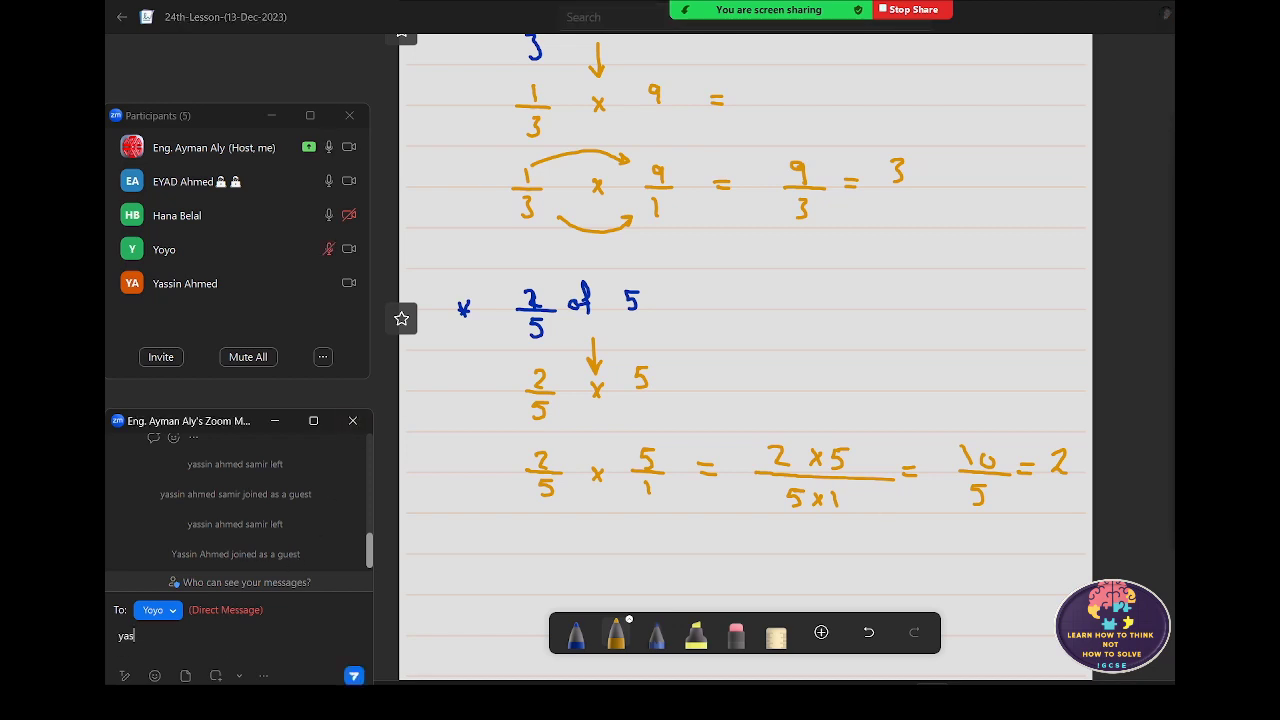
{"action": "type", "text": "in"}
{"action": "key", "text": "Return"}
- Send the participant 'you hear me >' followed by a '????' message
{"action": "type", "text": "do t"}
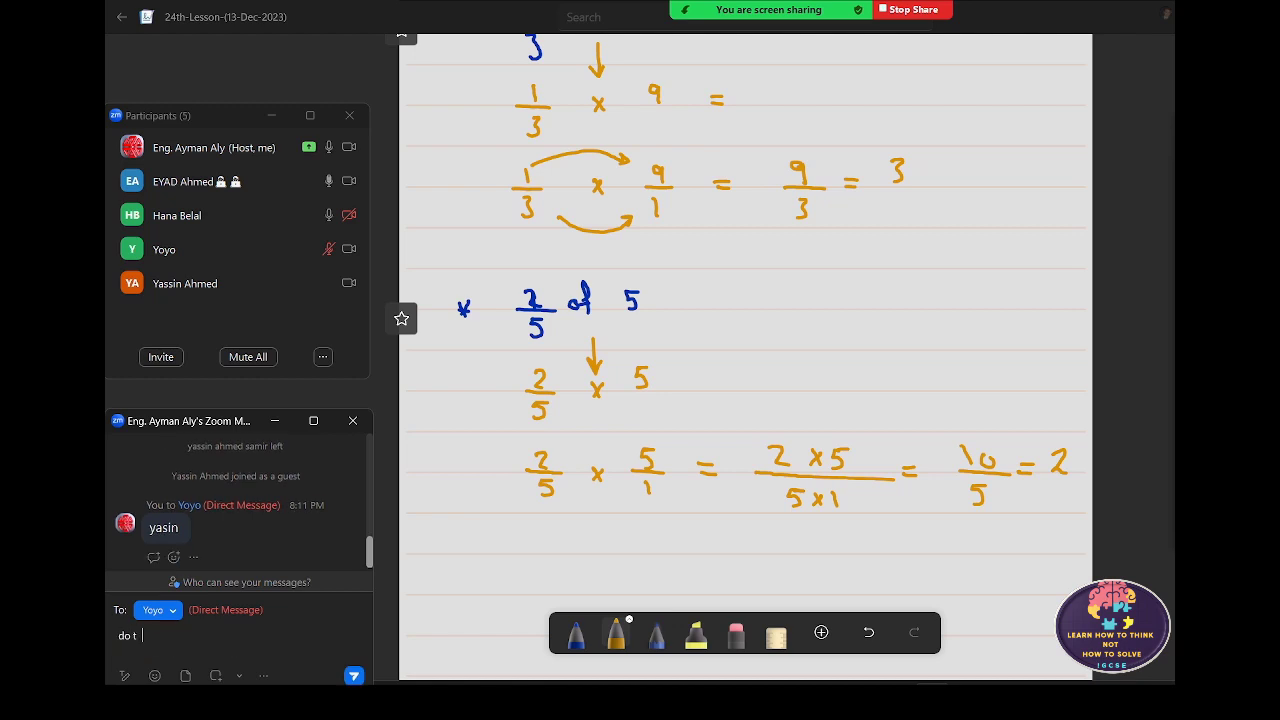
{"action": "type", "text": "o"}
{"action": "key", "text": "BackSpace"}
{"action": "key", "text": "BackSpace"}
{"action": "type", "text": "you hear me"}
{"action": "type", "text": " >"}
{"action": "key", "text": "Return"}
{"action": "type", "text": "????"}
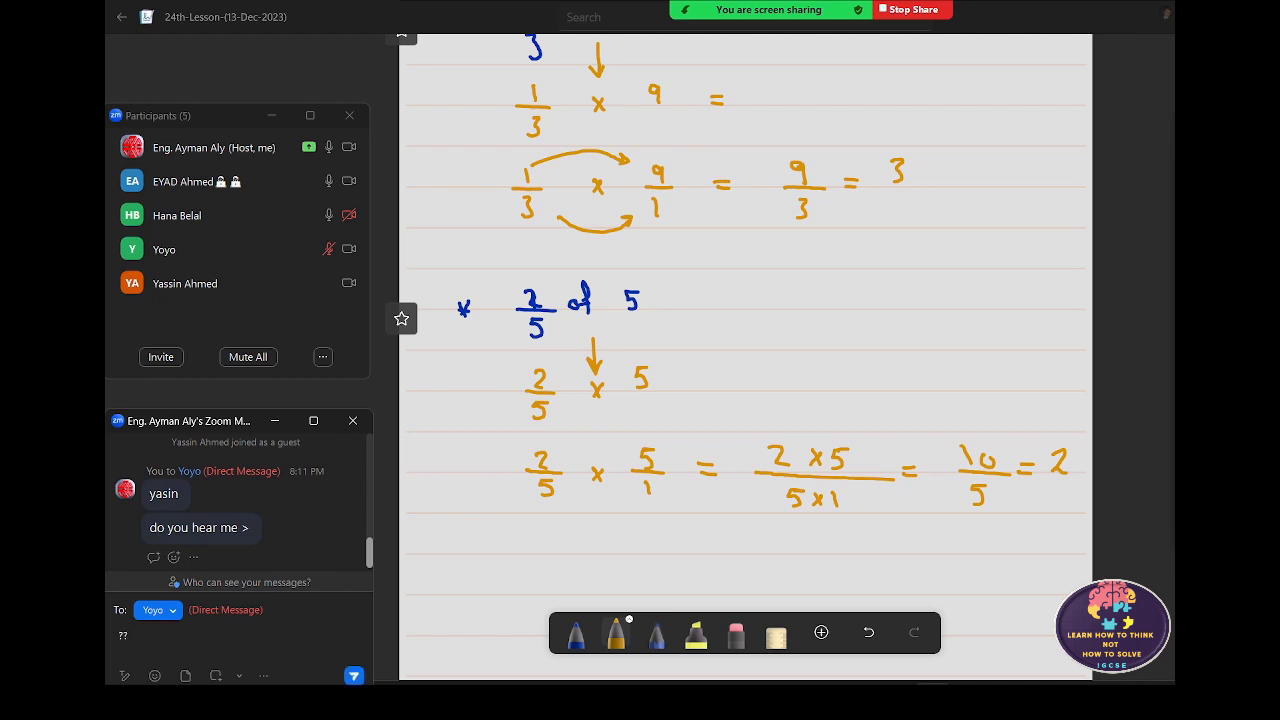
{"action": "key", "text": "Return"}
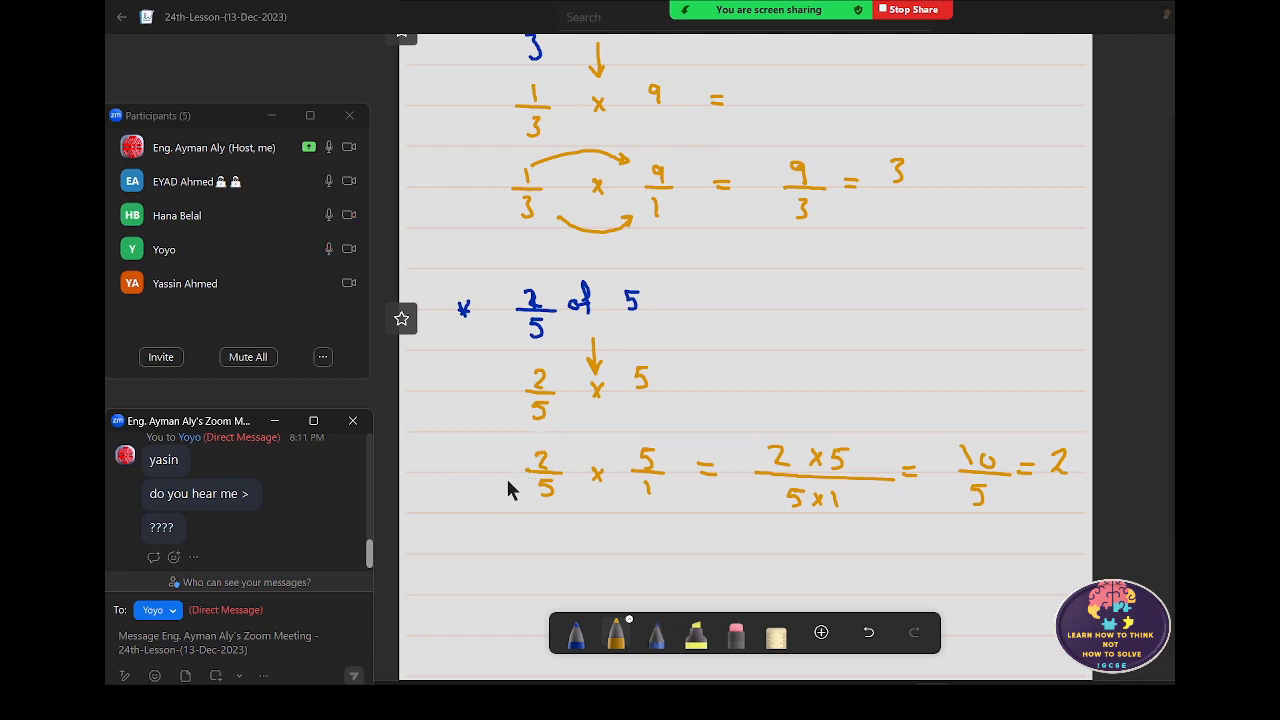
- Below the 2/5 of 5 working, handwrite a blue asterisk and '3/7 of 35%'
{"action": "scroll", "coordinate": [507, 479], "scroll_direction": "down", "scroll_amount": 1}
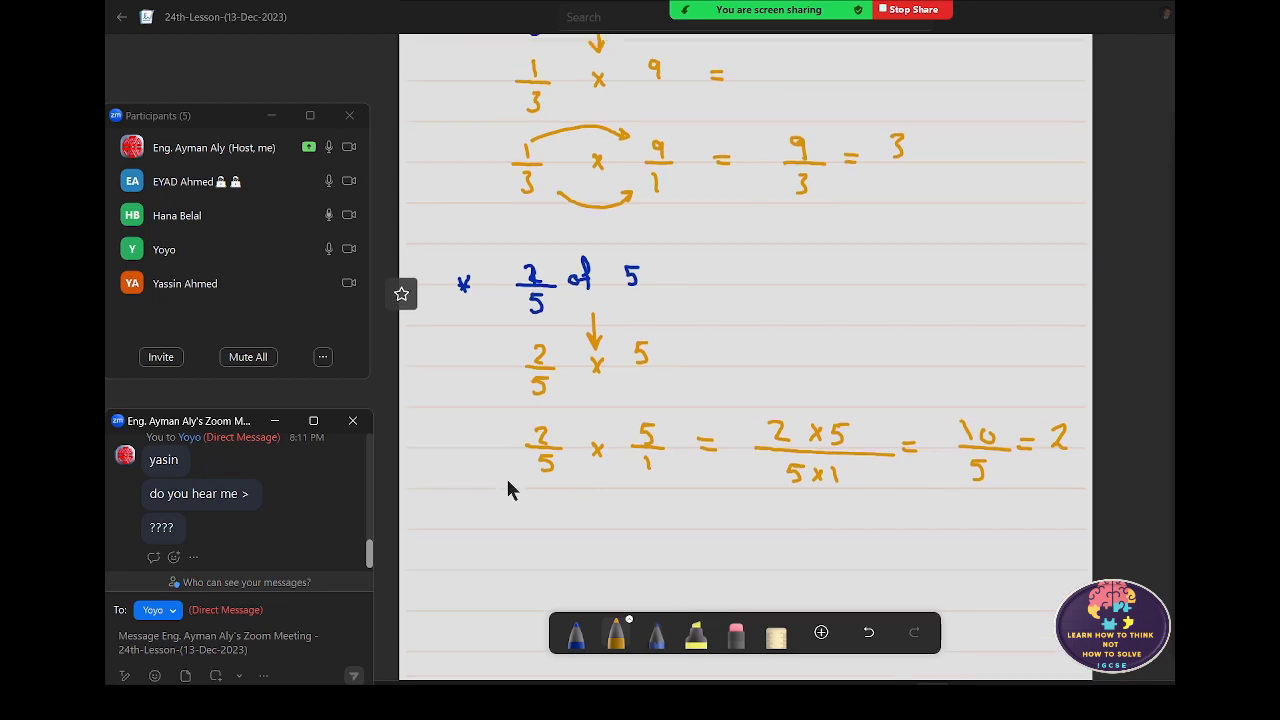
{"action": "scroll", "coordinate": [505, 475], "scroll_direction": "down", "scroll_amount": 2}
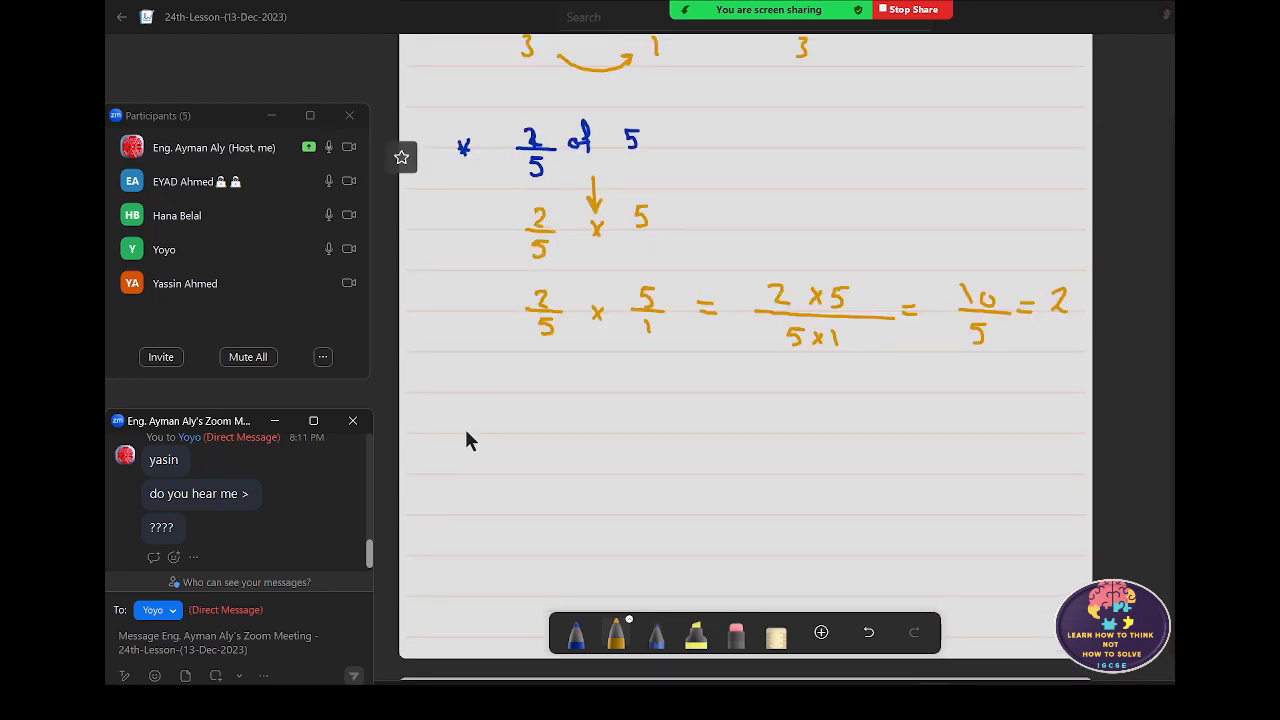
{"action": "left_click_drag", "start_coordinate": [459, 426], "coordinate": [463, 440]}
{"action": "left_click", "coordinate": [576, 632]}
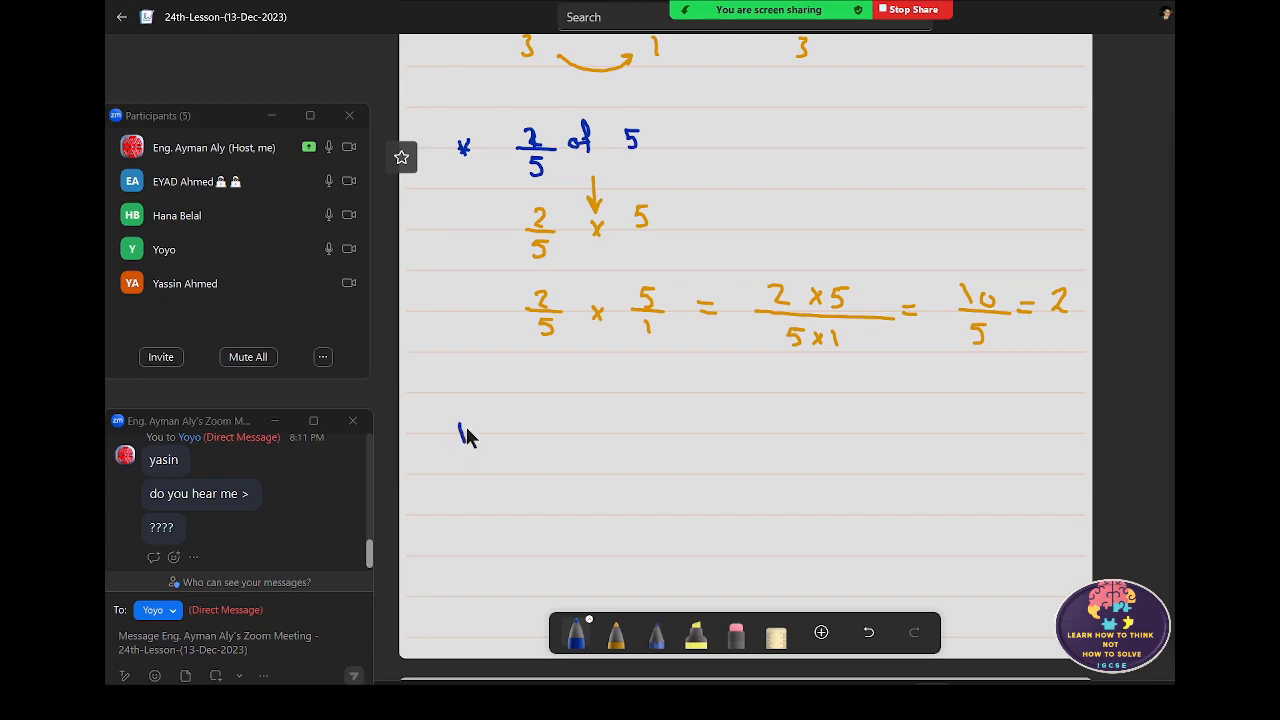
{"action": "left_click_drag", "start_coordinate": [455, 425], "coordinate": [468, 440]}
{"action": "left_click_drag", "start_coordinate": [468, 425], "coordinate": [455, 440]}
{"action": "mouse_move", "coordinate": [524, 407]}
{"action": "left_mouse_down"}
{"action": "mouse_move", "coordinate": [553, 430]}
{"action": "mouse_move", "coordinate": [532, 464]}
{"action": "left_mouse_up"}
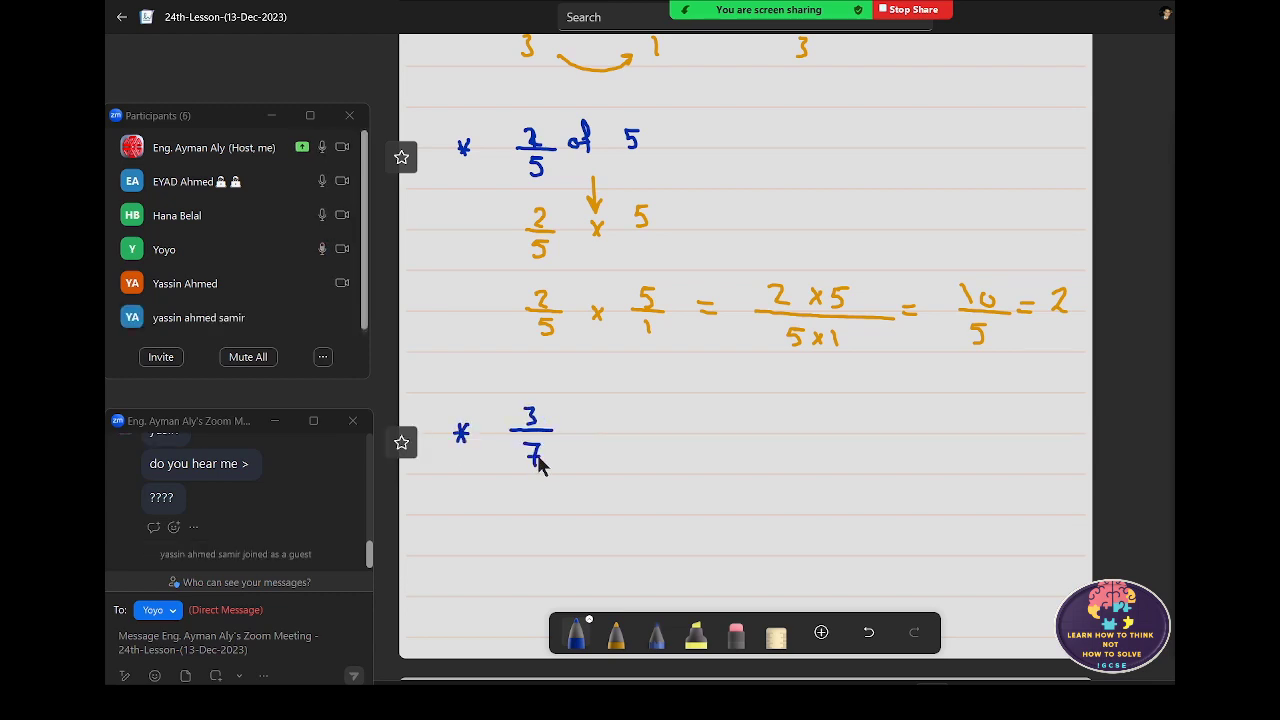
{"action": "left_click_drag", "start_coordinate": [594, 424], "coordinate": [598, 438]}
{"action": "mouse_move", "coordinate": [649, 412]}
{"action": "left_mouse_down"}
{"action": "mouse_move", "coordinate": [650, 428]}
{"action": "mouse_move", "coordinate": [697, 432]}
{"action": "mouse_move", "coordinate": [690, 420]}
{"action": "mouse_move", "coordinate": [708, 436]}
{"action": "left_mouse_up"}
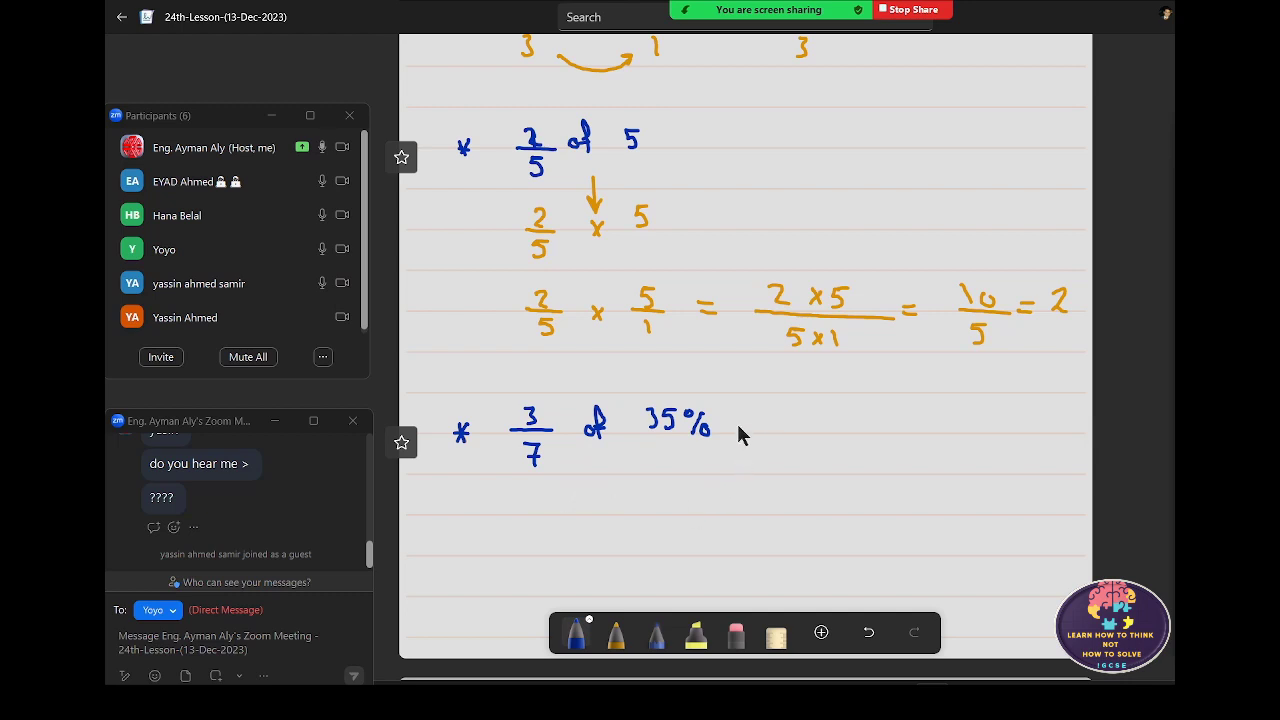
- Add an equals sign after 35% so the example reads 3/7 of 35% =
{"action": "left_click_drag", "start_coordinate": [729, 425], "coordinate": [744, 432]}
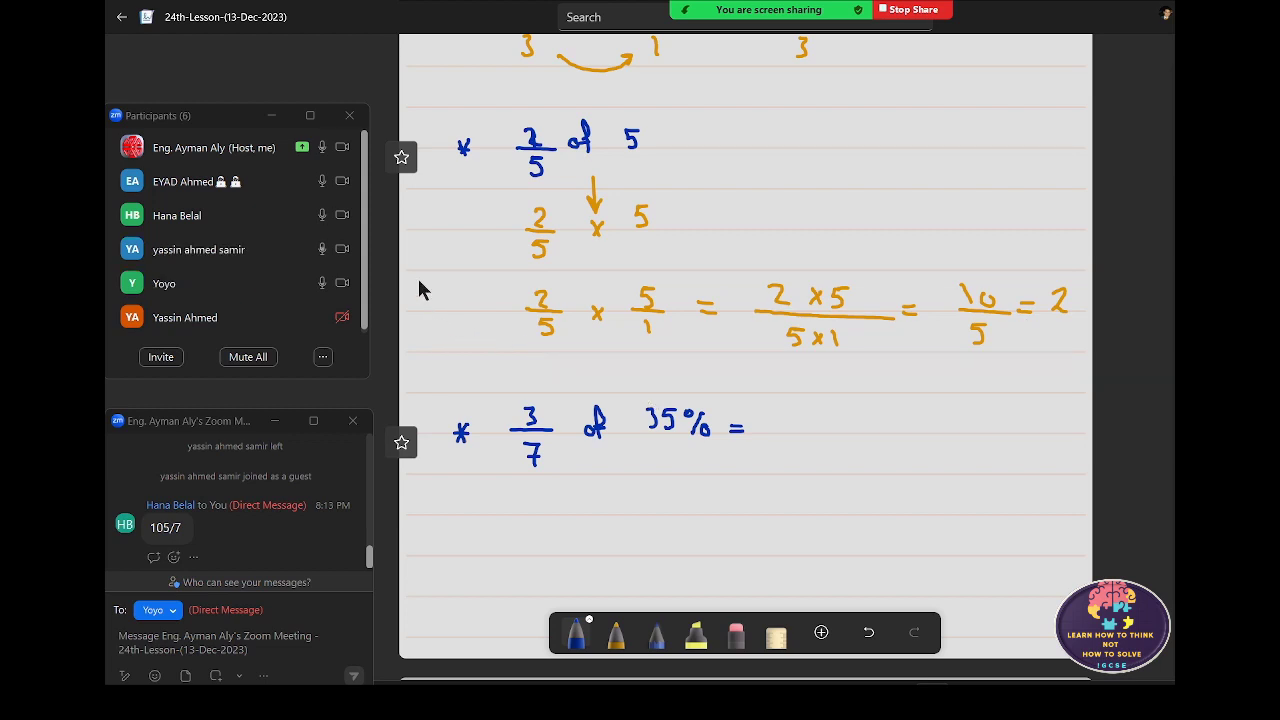
- Mute a participant's microphone in the meeting's Participants panel
{"action": "left_click", "coordinate": [322, 258]}
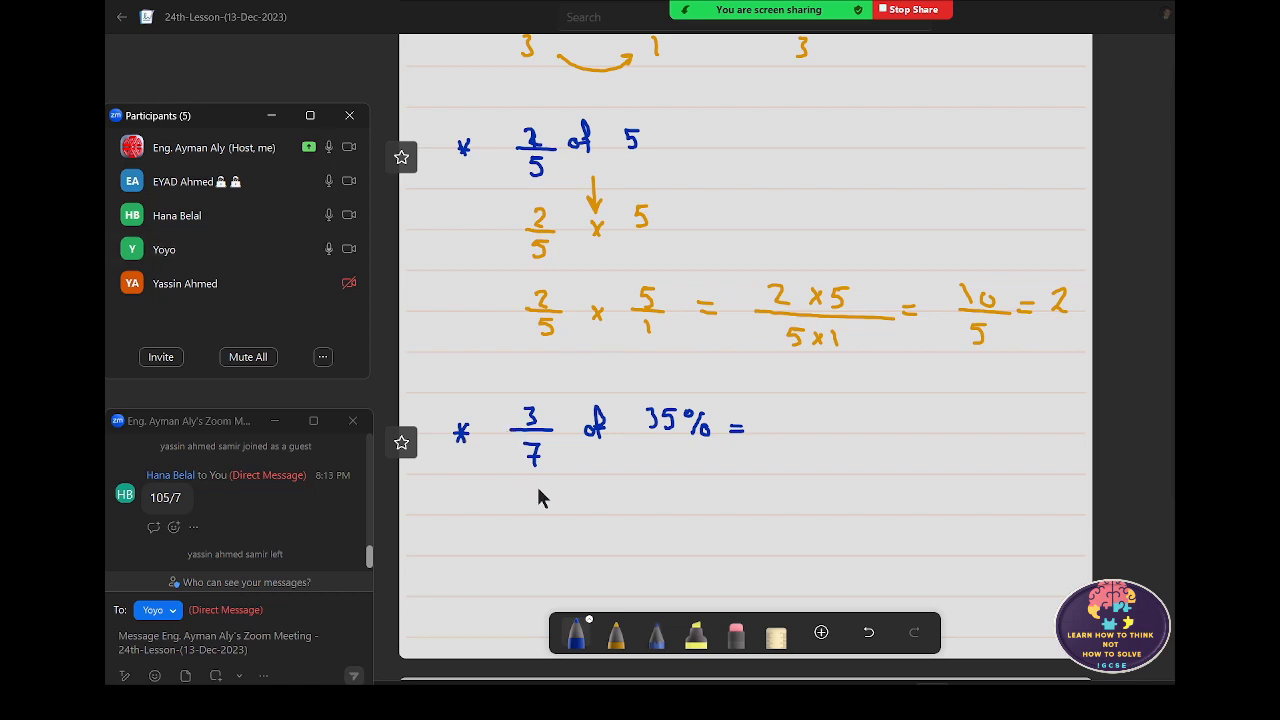
- Erase the blue 3 under 3/7 and switch to the orange pen
{"action": "left_click_drag", "start_coordinate": [533, 494], "coordinate": [534, 511]}
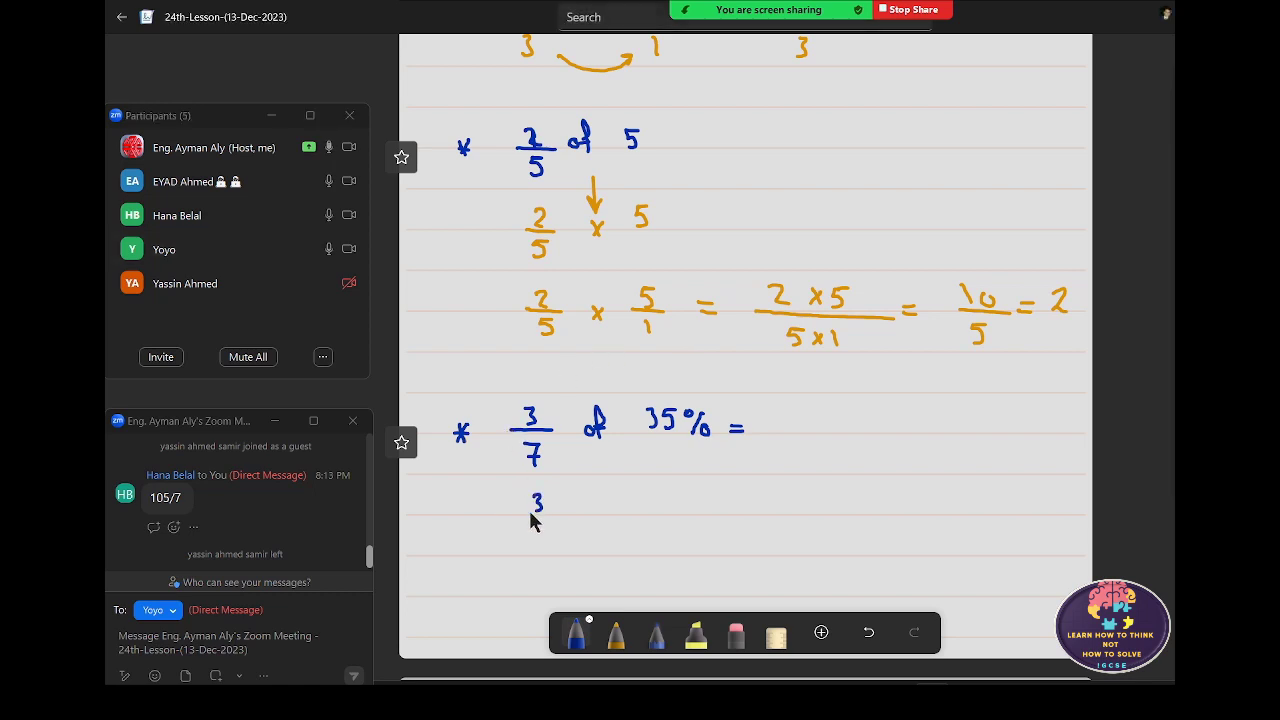
{"action": "left_click", "coordinate": [735, 632]}
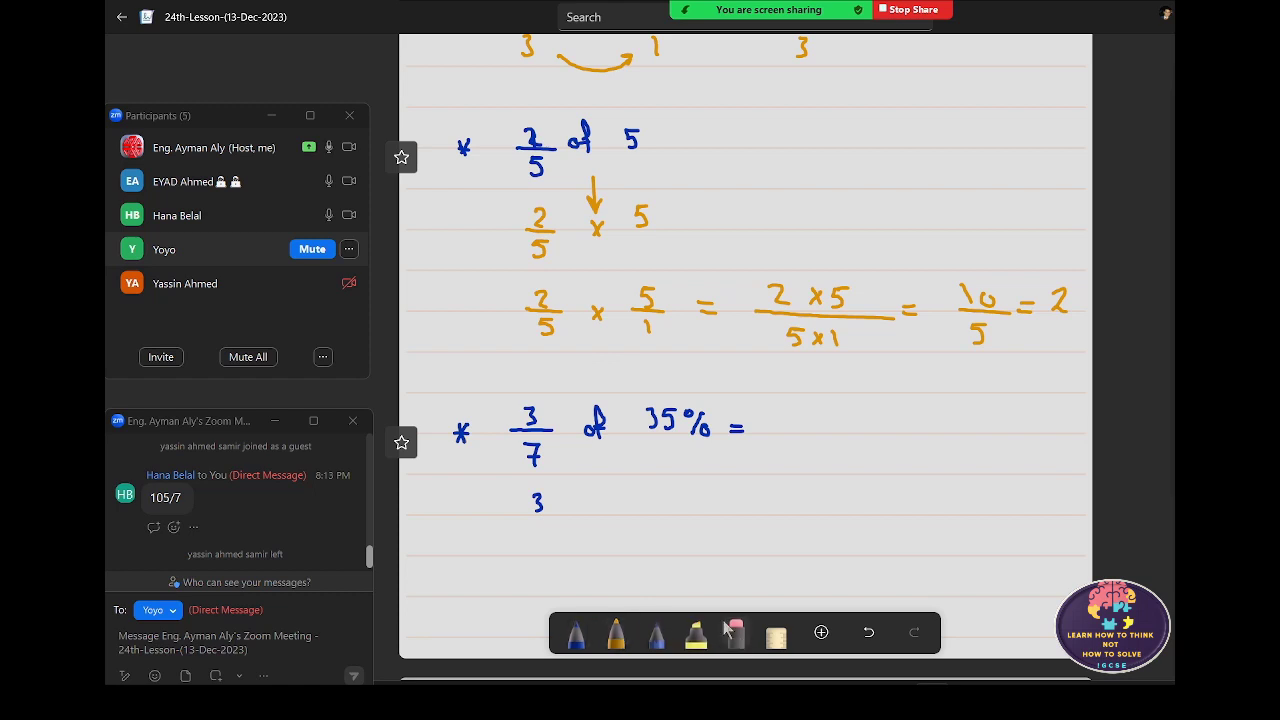
{"action": "left_click_drag", "start_coordinate": [540, 498], "coordinate": [542, 547]}
{"action": "left_click", "coordinate": [614, 630]}
- Write 3/7 × 35%/1 in orange beneath the example
{"action": "left_click_drag", "start_coordinate": [604, 461], "coordinate": [615, 519]}
{"action": "mouse_move", "coordinate": [615, 503]}
{"action": "left_mouse_down"}
{"action": "mouse_move", "coordinate": [603, 519]}
{"action": "mouse_move", "coordinate": [686, 497]}
{"action": "mouse_move", "coordinate": [704, 514]}
{"action": "left_mouse_up"}
{"action": "left_click_drag", "start_coordinate": [712, 506], "coordinate": [715, 510]}
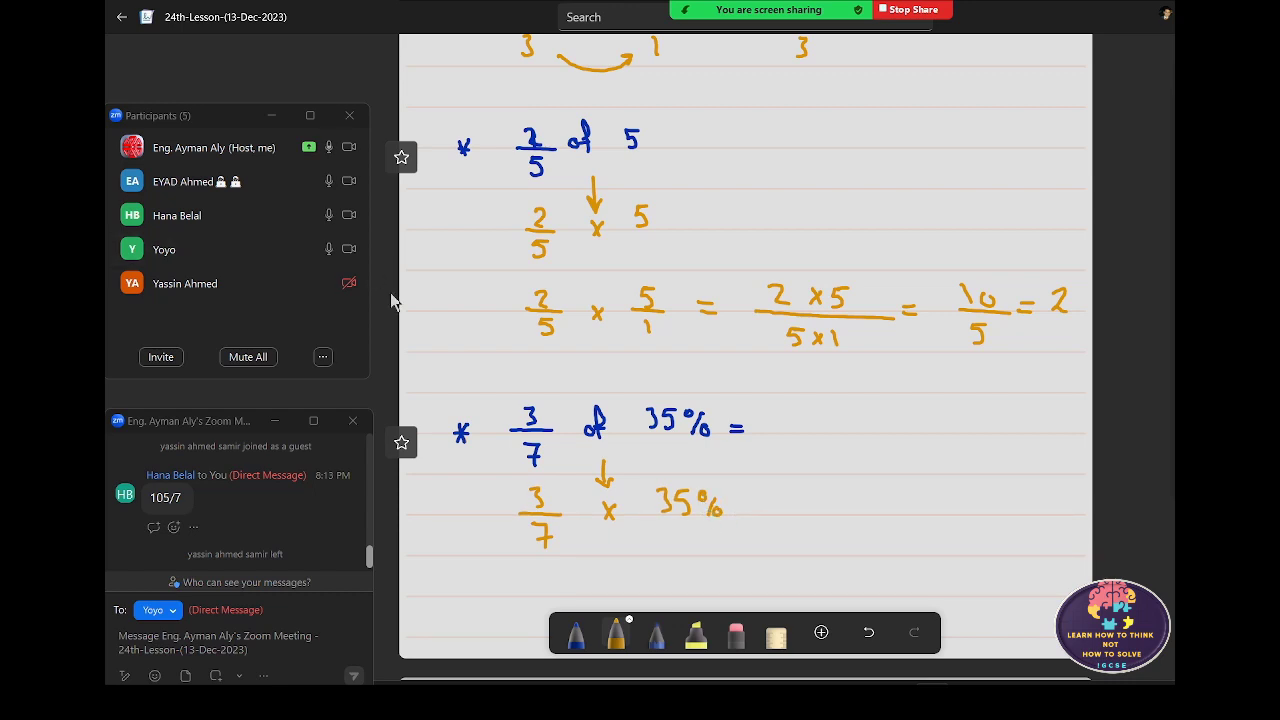
{"action": "scroll", "coordinate": [740, 511], "scroll_direction": "down", "scroll_amount": 3}
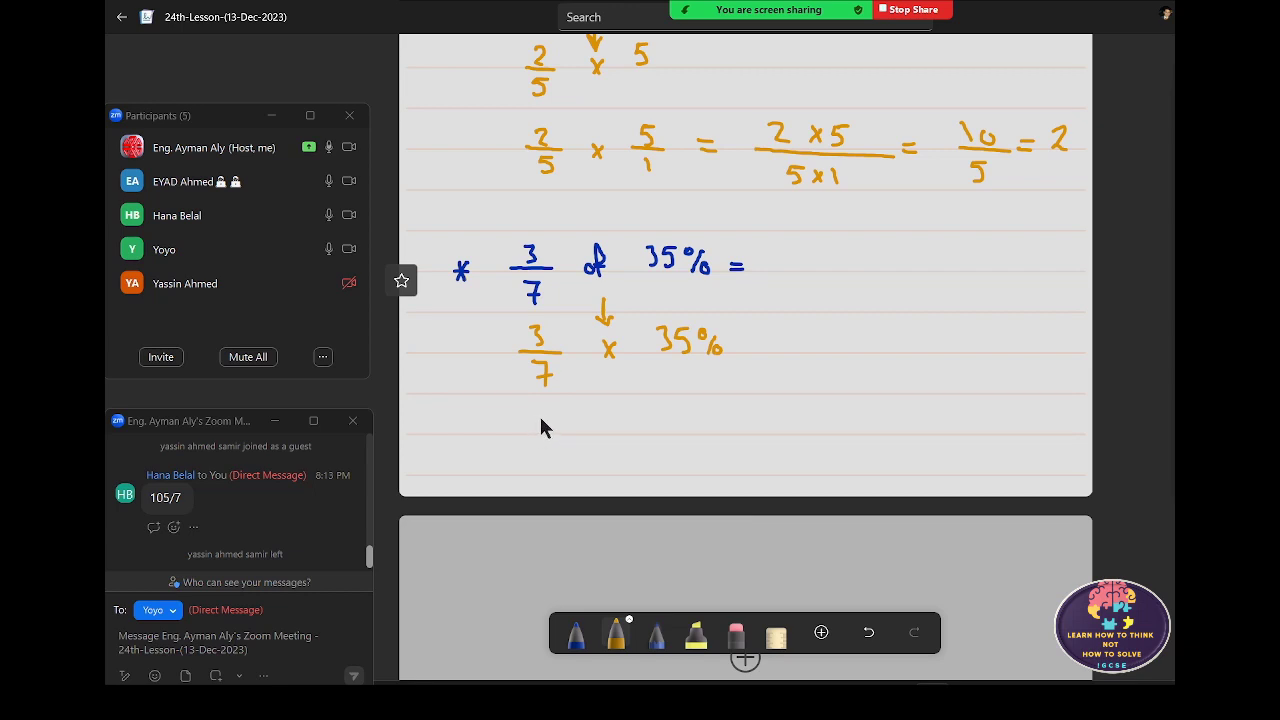
- Continue with (3 × 35%)/7 = 105/7 % = 15 %
{"action": "left_click_drag", "start_coordinate": [539, 410], "coordinate": [546, 418]}
{"action": "left_click_drag", "start_coordinate": [561, 434], "coordinate": [678, 434]}
{"action": "mouse_move", "coordinate": [606, 412]}
{"action": "left_mouse_down"}
{"action": "mouse_move", "coordinate": [596, 428]}
{"action": "mouse_move", "coordinate": [688, 430]}
{"action": "left_mouse_up"}
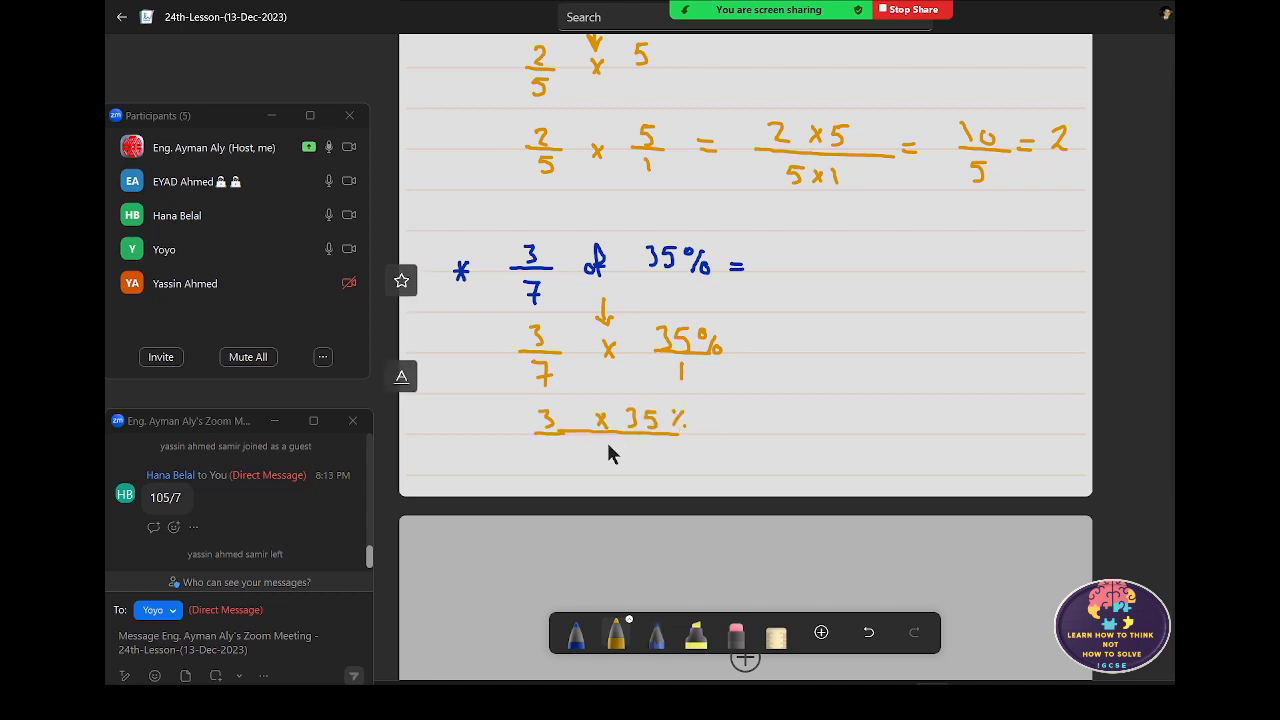
{"action": "left_click_drag", "start_coordinate": [604, 445], "coordinate": [614, 460]}
{"action": "left_click_drag", "start_coordinate": [713, 428], "coordinate": [728, 427]}
{"action": "left_click_drag", "start_coordinate": [713, 436], "coordinate": [729, 436]}
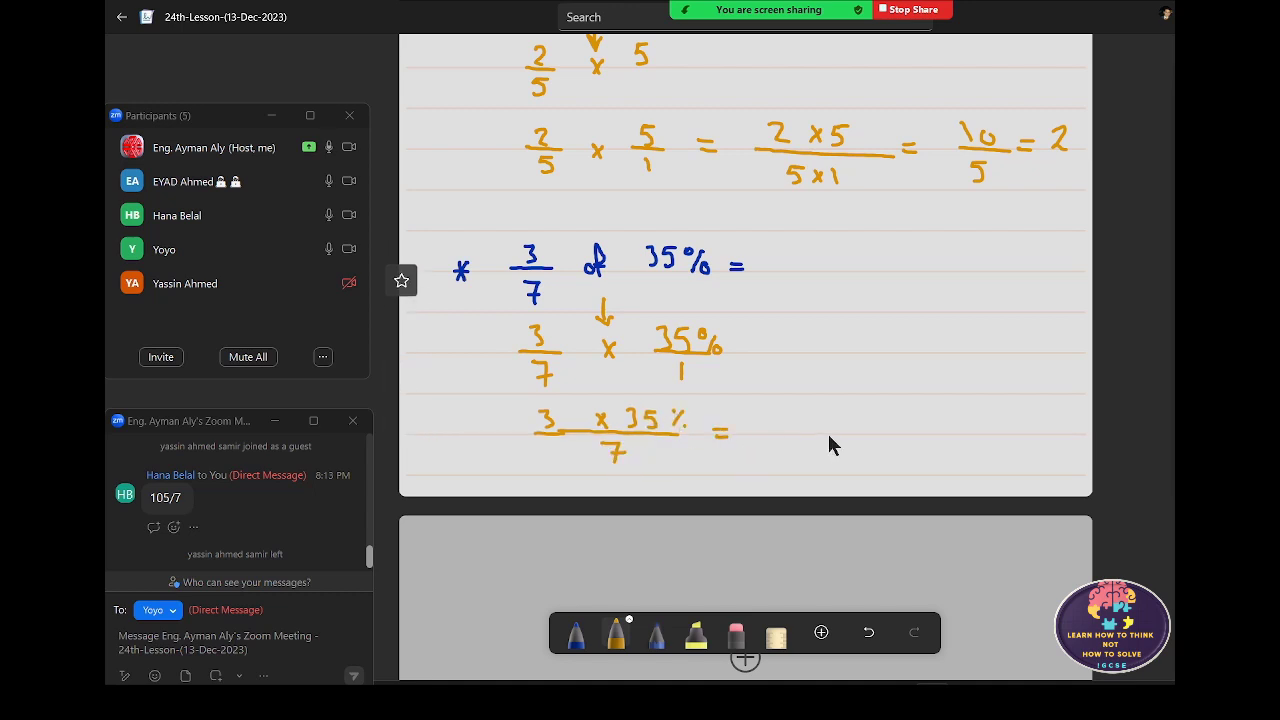
{"action": "mouse_move", "coordinate": [794, 409]}
{"action": "left_mouse_down"}
{"action": "mouse_move", "coordinate": [796, 426]}
{"action": "mouse_move", "coordinate": [811, 411]}
{"action": "mouse_move", "coordinate": [851, 432]}
{"action": "mouse_move", "coordinate": [820, 462]}
{"action": "left_mouse_up"}
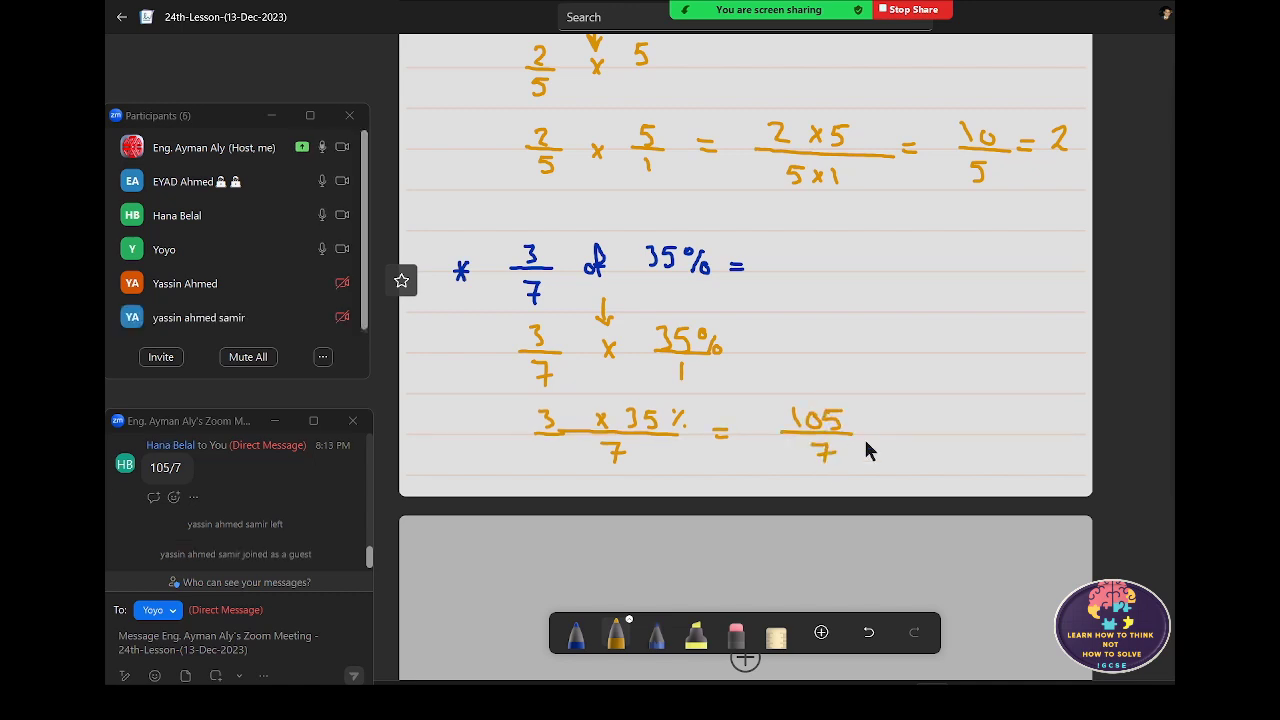
{"action": "mouse_move", "coordinate": [886, 419]}
{"action": "left_mouse_down"}
{"action": "mouse_move", "coordinate": [877, 443]}
{"action": "mouse_move", "coordinate": [878, 425]}
{"action": "mouse_move", "coordinate": [885, 442]}
{"action": "mouse_move", "coordinate": [1035, 424]}
{"action": "left_mouse_up"}
{"action": "left_click_drag", "start_coordinate": [1050, 414], "coordinate": [1038, 437]}
{"action": "left_click_drag", "start_coordinate": [1050, 429], "coordinate": [1051, 435]}
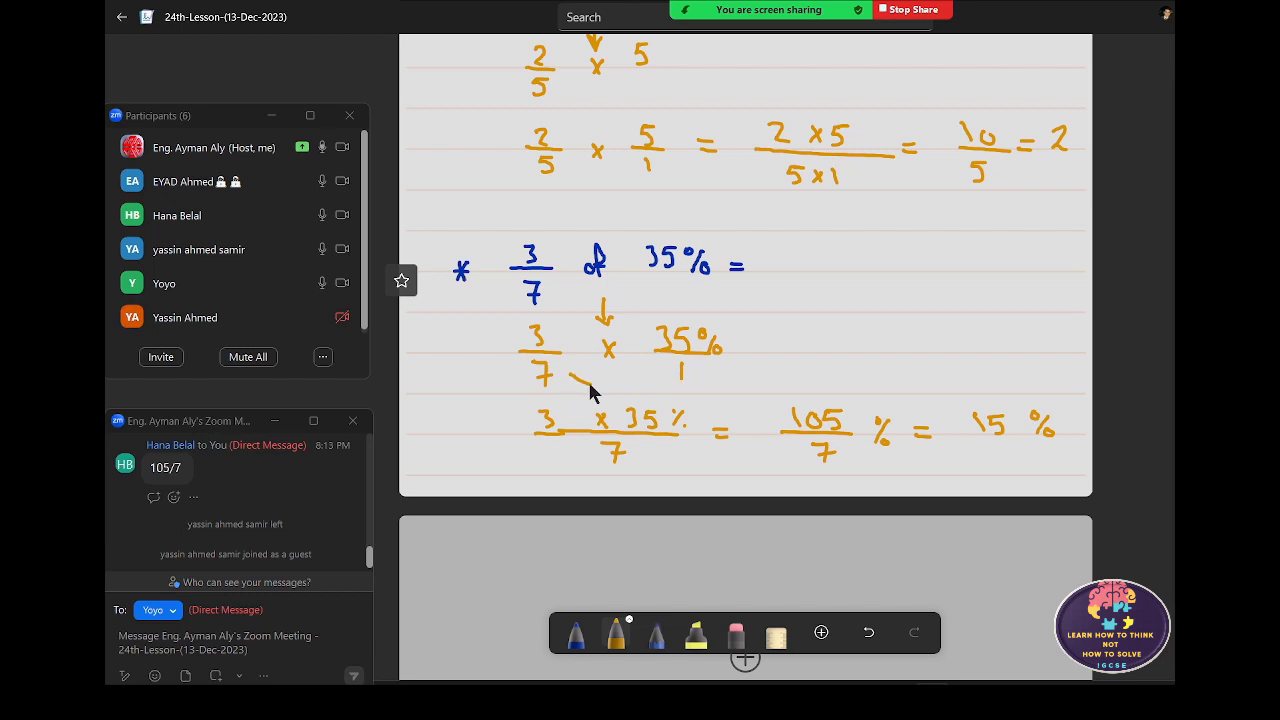
- Draw orange cross-multiplication arrows in 3/7 × 35%/1, lengthen the line under 3, and write 7 under 15 %
{"action": "left_click_drag", "start_coordinate": [590, 392], "coordinate": [650, 377]}
{"action": "mouse_move", "coordinate": [563, 328]}
{"action": "left_mouse_down"}
{"action": "mouse_move", "coordinate": [657, 328]}
{"action": "mouse_move", "coordinate": [648, 302]}
{"action": "left_mouse_up"}
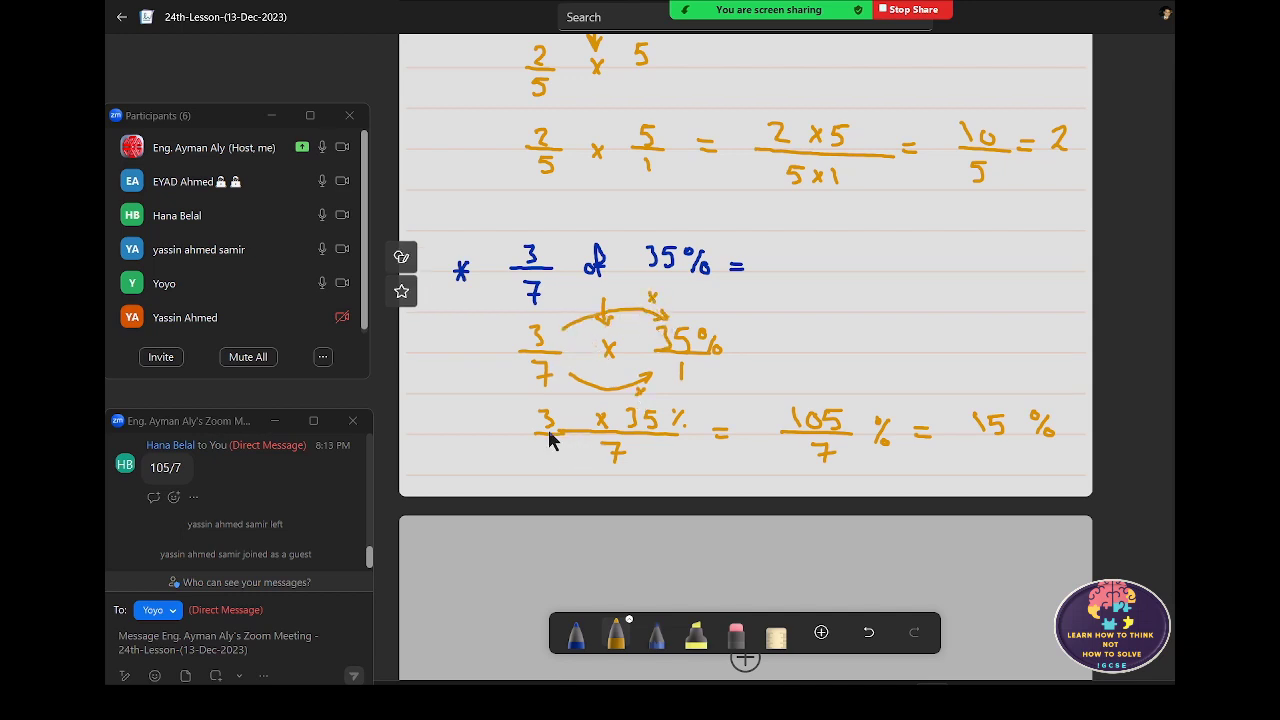
{"action": "left_click_drag", "start_coordinate": [537, 434], "coordinate": [577, 433]}
{"action": "left_click_drag", "start_coordinate": [1011, 455], "coordinate": [1024, 477]}
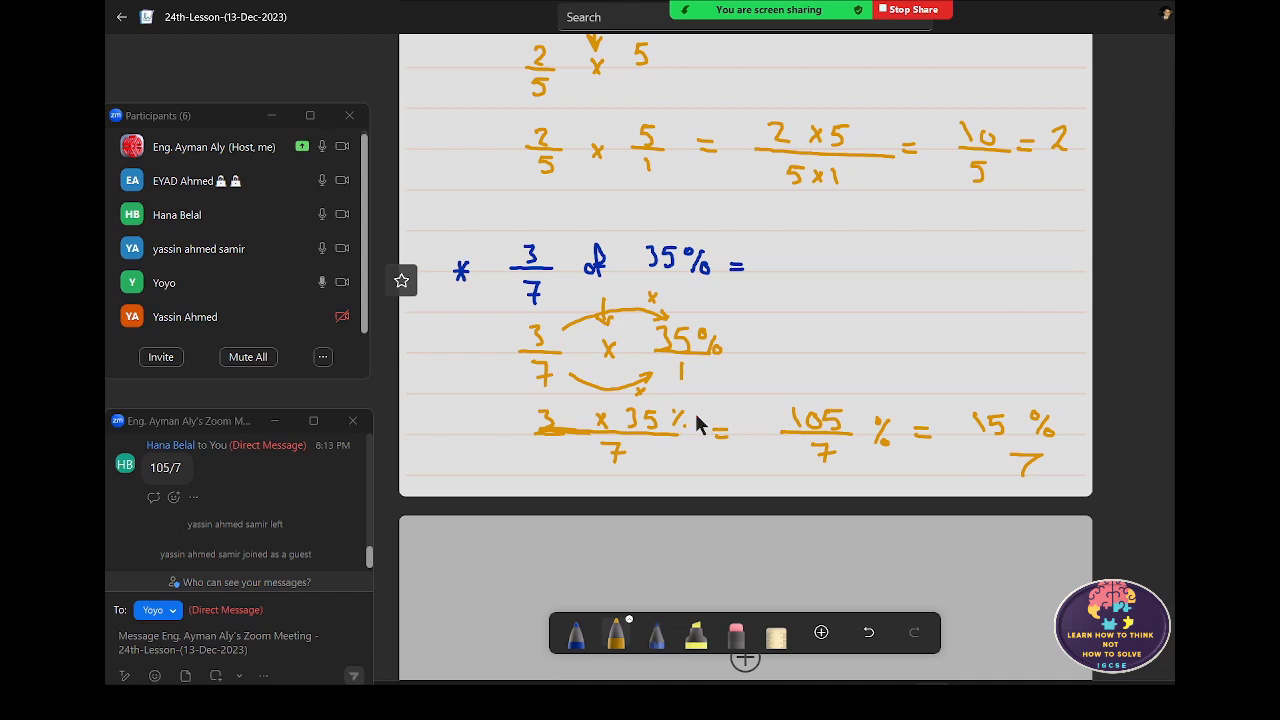
- Write the blue-starred question '* 2/9 of 18% = ......' at the top of page 9
{"action": "scroll", "coordinate": [694, 410], "scroll_direction": "down", "scroll_amount": 3}
{"action": "scroll", "coordinate": [542, 205], "scroll_direction": "down", "scroll_amount": 3}
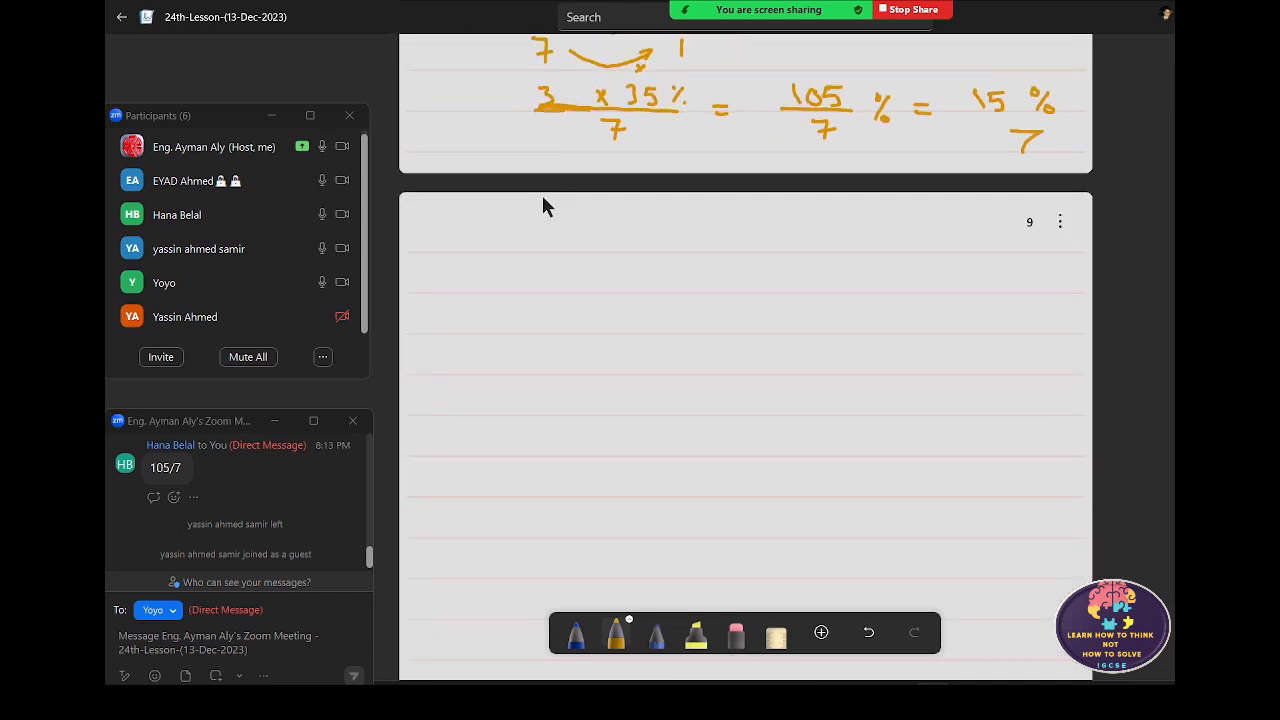
{"action": "left_click", "coordinate": [577, 638]}
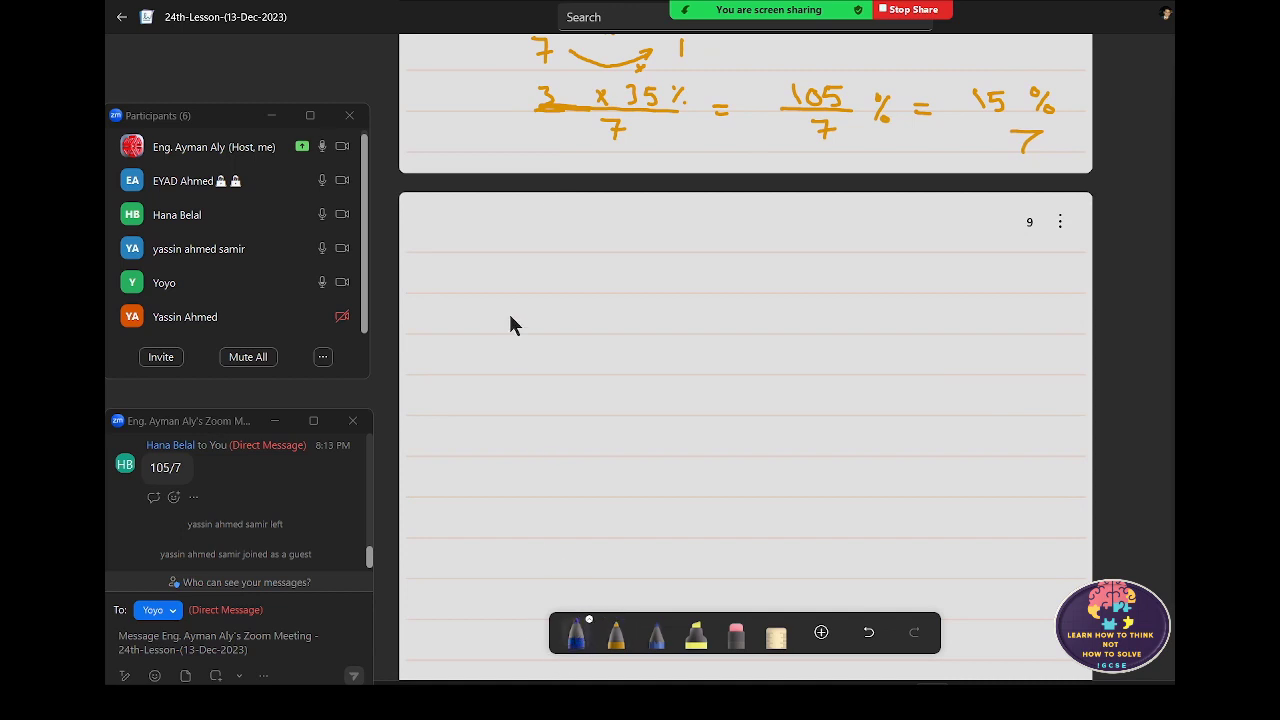
{"action": "mouse_move", "coordinate": [506, 283]}
{"action": "left_mouse_down"}
{"action": "mouse_move", "coordinate": [490, 298]}
{"action": "mouse_move", "coordinate": [585, 287]}
{"action": "mouse_move", "coordinate": [598, 293]}
{"action": "mouse_move", "coordinate": [585, 318]}
{"action": "left_mouse_up"}
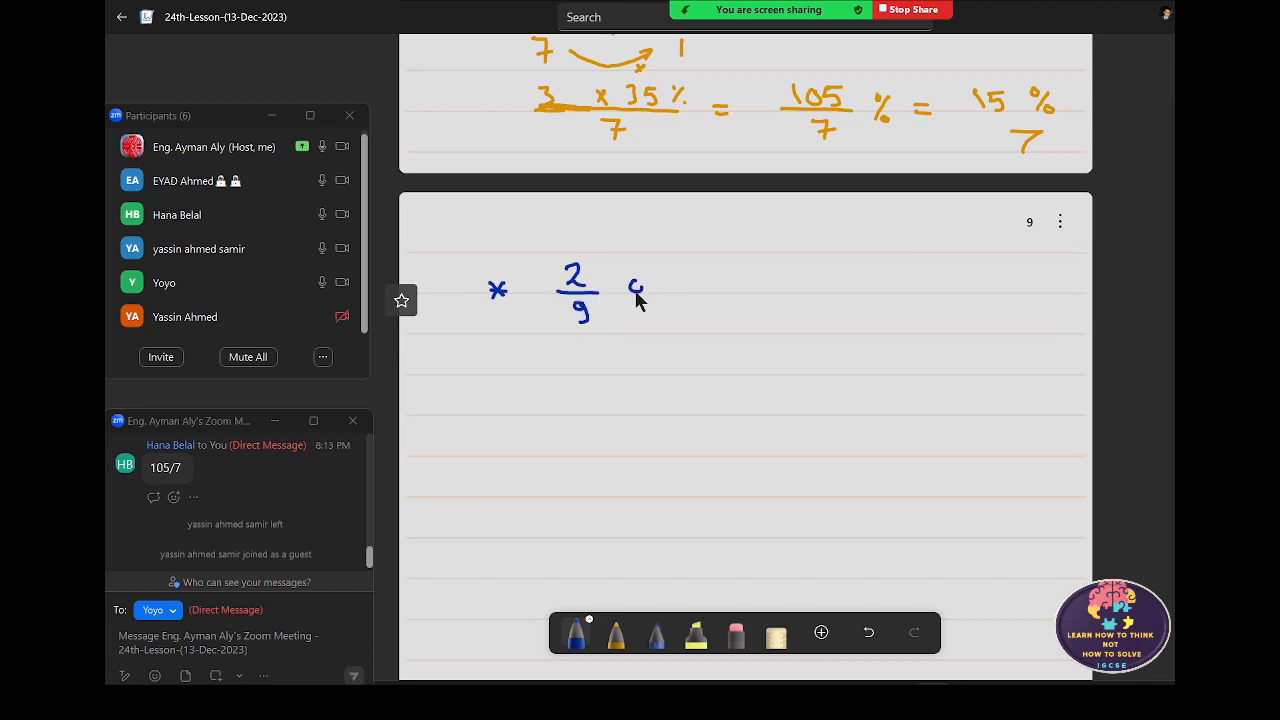
{"action": "mouse_move", "coordinate": [656, 265]}
{"action": "left_mouse_down"}
{"action": "mouse_move", "coordinate": [650, 292]}
{"action": "mouse_move", "coordinate": [712, 290]}
{"action": "mouse_move", "coordinate": [718, 276]}
{"action": "mouse_move", "coordinate": [748, 293]}
{"action": "mouse_move", "coordinate": [746, 268]}
{"action": "mouse_move", "coordinate": [767, 287]}
{"action": "left_mouse_up"}
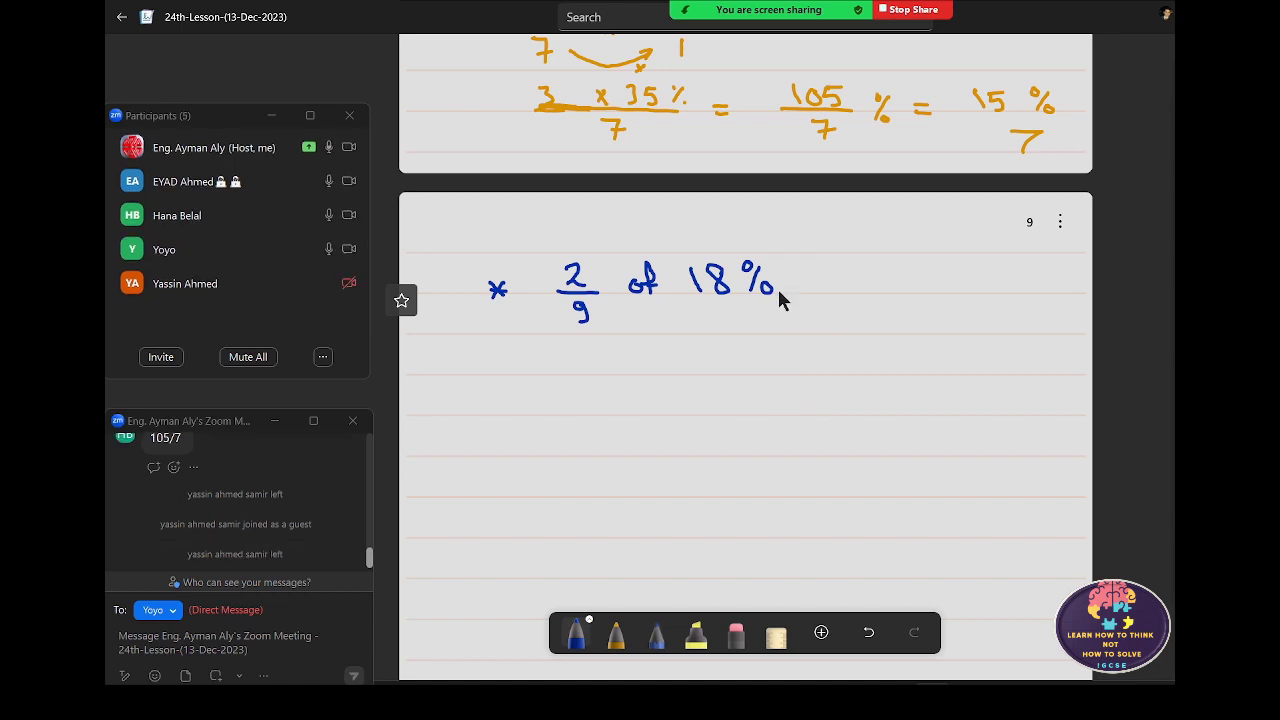
{"action": "left_click_drag", "start_coordinate": [785, 289], "coordinate": [795, 294]}
{"action": "left_click_drag", "start_coordinate": [964, 296], "coordinate": [975, 296]}
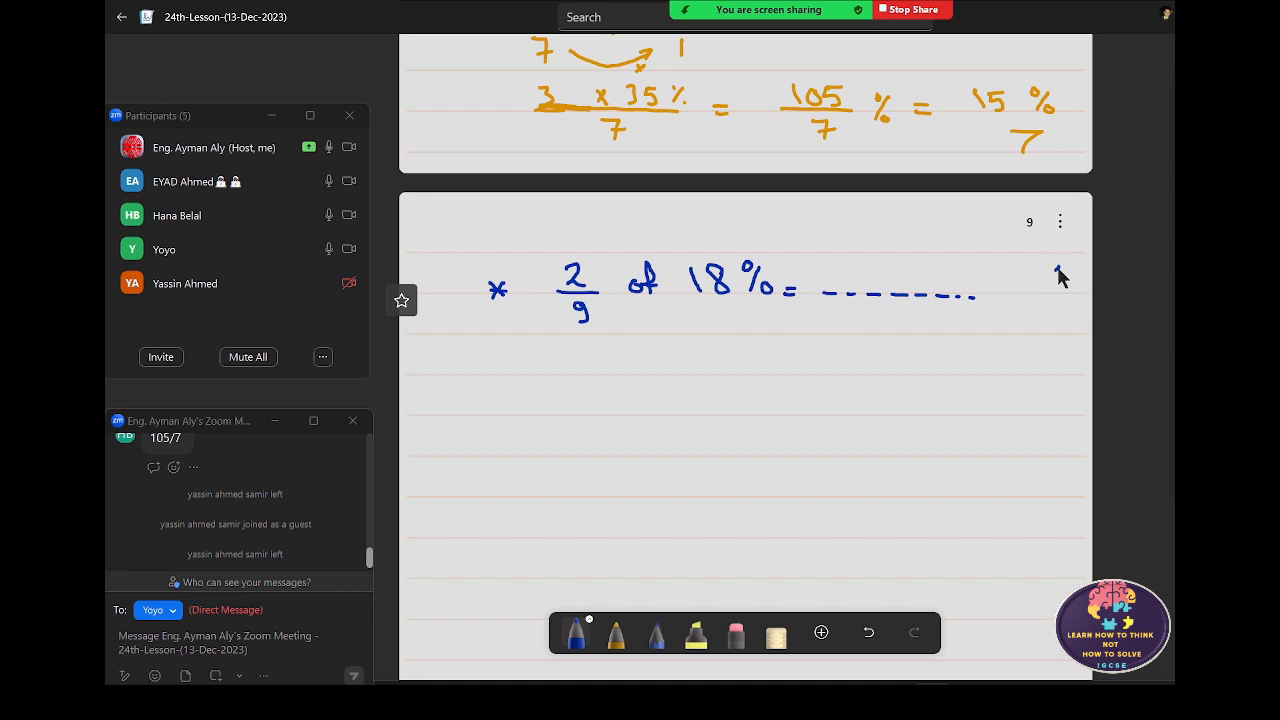
{"action": "mouse_move", "coordinate": [1059, 265]}
{"action": "left_mouse_down"}
{"action": "mouse_move", "coordinate": [1037, 290]}
{"action": "mouse_move", "coordinate": [1043, 270]}
{"action": "left_mouse_up"}
- Close the answer blank with %, then jot 9/1, 8/1 and another fraction over 1 below it
{"action": "left_click_drag", "start_coordinate": [1046, 280], "coordinate": [1054, 288]}
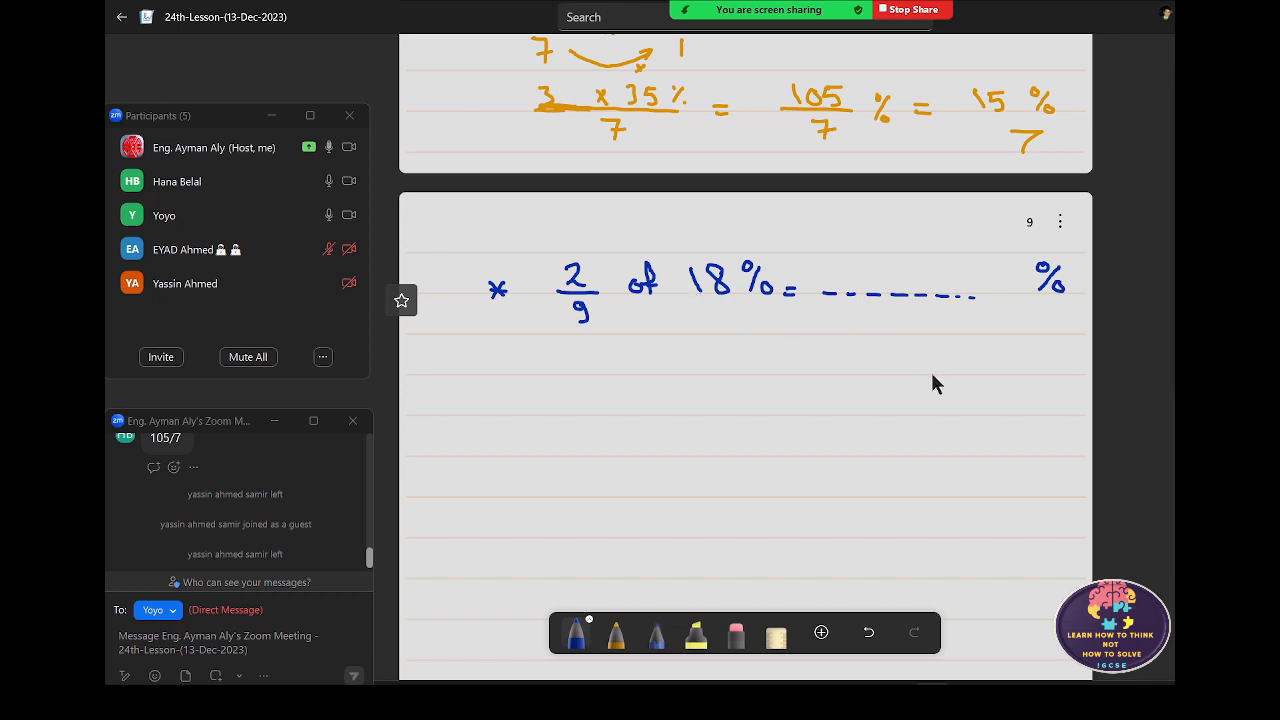
{"action": "mouse_move", "coordinate": [938, 360]}
{"action": "left_mouse_down"}
{"action": "mouse_move", "coordinate": [932, 376]}
{"action": "mouse_move", "coordinate": [972, 360]}
{"action": "mouse_move", "coordinate": [1004, 375]}
{"action": "left_mouse_up"}
{"action": "mouse_move", "coordinate": [926, 376]}
{"action": "left_mouse_down"}
{"action": "mouse_move", "coordinate": [950, 376]}
{"action": "mouse_move", "coordinate": [941, 396]}
{"action": "mouse_move", "coordinate": [987, 376]}
{"action": "left_mouse_up"}
{"action": "mouse_move", "coordinate": [973, 386]}
{"action": "left_mouse_down"}
{"action": "mouse_move", "coordinate": [973, 398]}
{"action": "mouse_move", "coordinate": [1021, 375]}
{"action": "mouse_move", "coordinate": [1008, 395]}
{"action": "left_mouse_up"}
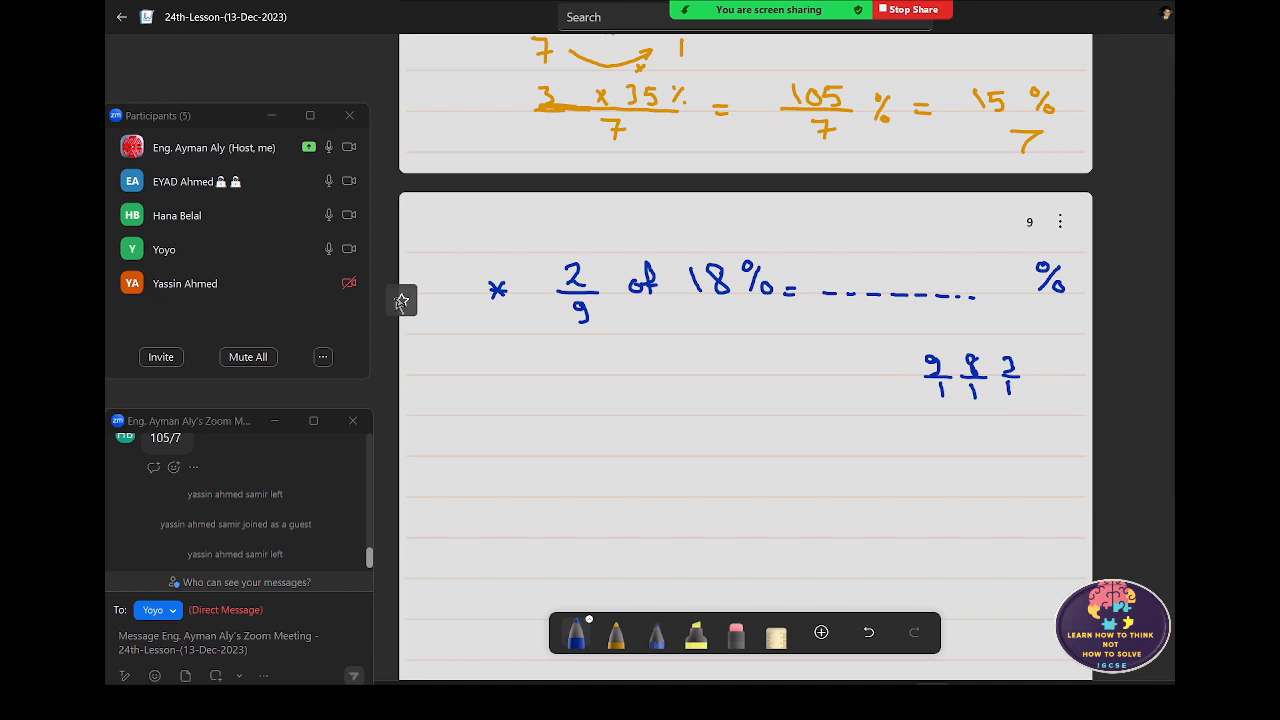
- Add 7, 2/1 and 3/1 in blue beside the earlier rough-working fractions
{"action": "scroll", "coordinate": [800, 450], "scroll_direction": "up", "scroll_amount": 5}
{"action": "scroll", "coordinate": [800, 458], "scroll_direction": "down", "scroll_amount": 2}
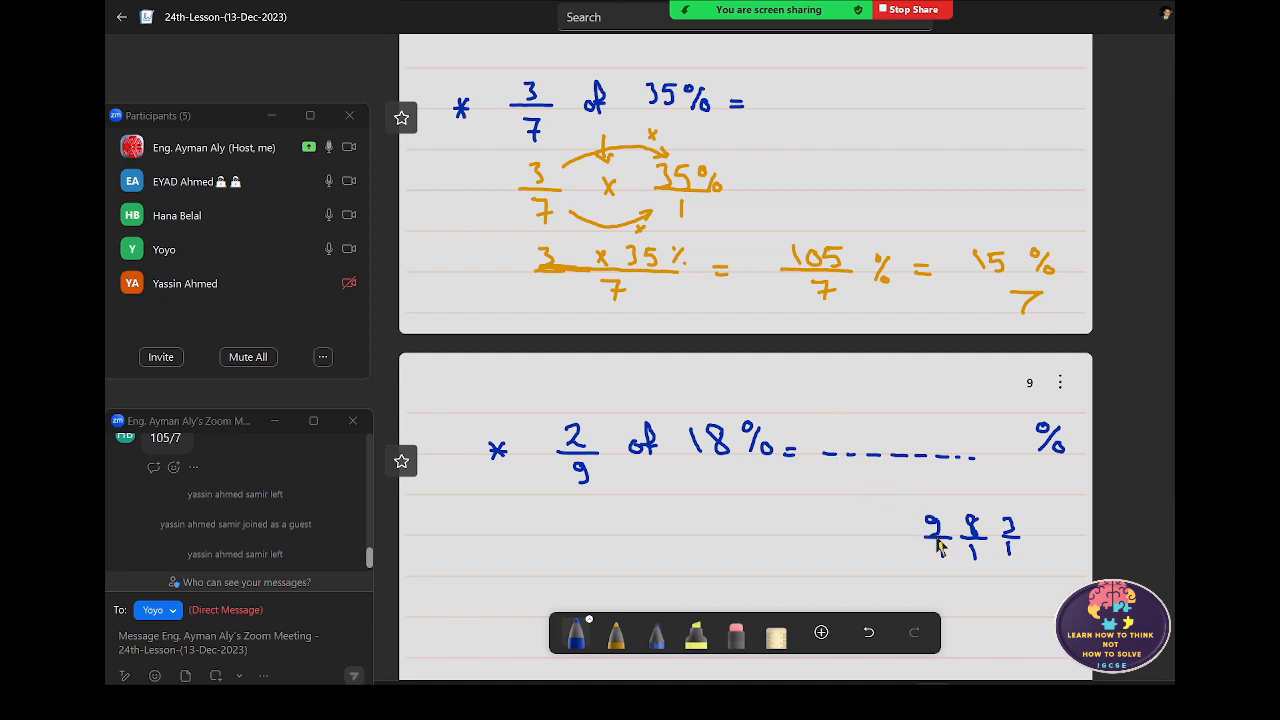
{"action": "left_click", "coordinate": [863, 509]}
{"action": "mouse_move", "coordinate": [863, 509]}
{"action": "left_mouse_down"}
{"action": "mouse_move", "coordinate": [891, 566]}
{"action": "mouse_move", "coordinate": [980, 606]}
{"action": "left_mouse_up"}
{"action": "left_click_drag", "start_coordinate": [966, 613], "coordinate": [967, 628]}
{"action": "mouse_move", "coordinate": [874, 576]}
{"action": "left_mouse_down"}
{"action": "mouse_move", "coordinate": [911, 576]}
{"action": "mouse_move", "coordinate": [890, 602]}
{"action": "left_mouse_up"}
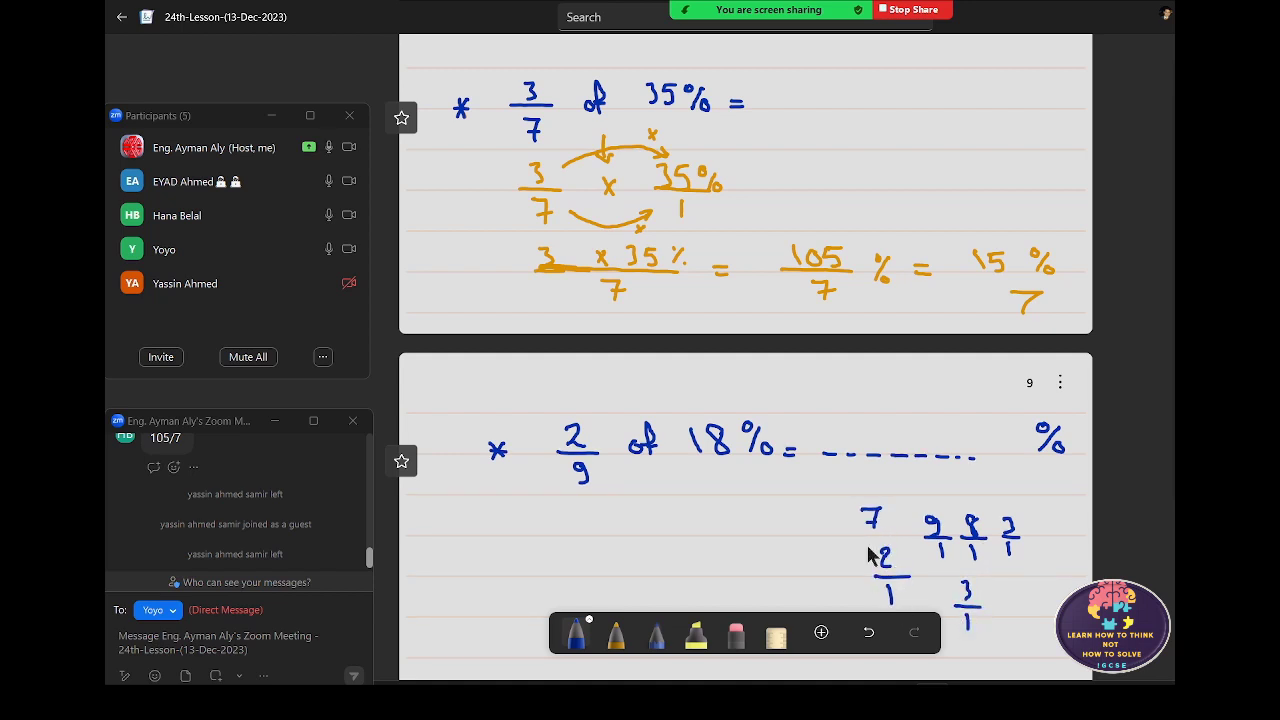
{"action": "mouse_move", "coordinate": [858, 530]}
{"action": "left_mouse_down"}
{"action": "mouse_move", "coordinate": [879, 530]}
{"action": "mouse_move", "coordinate": [864, 553]}
{"action": "left_mouse_up"}
- Erase the rough-working fractions (2/1, 3/1 and leftover 1) below the question, then take orange ink
{"action": "left_click", "coordinate": [736, 632]}
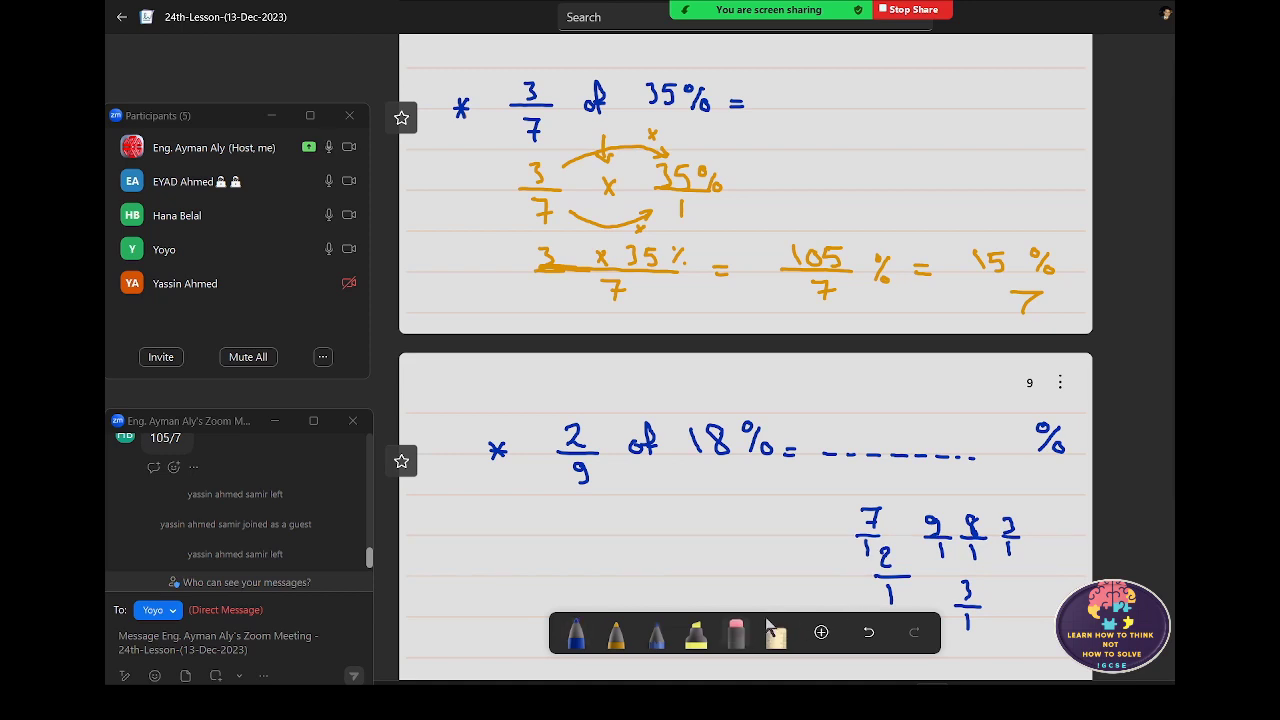
{"action": "mouse_move", "coordinate": [895, 605]}
{"action": "left_mouse_down"}
{"action": "mouse_move", "coordinate": [872, 540]}
{"action": "mouse_move", "coordinate": [948, 552]}
{"action": "mouse_move", "coordinate": [962, 606]}
{"action": "left_mouse_up"}
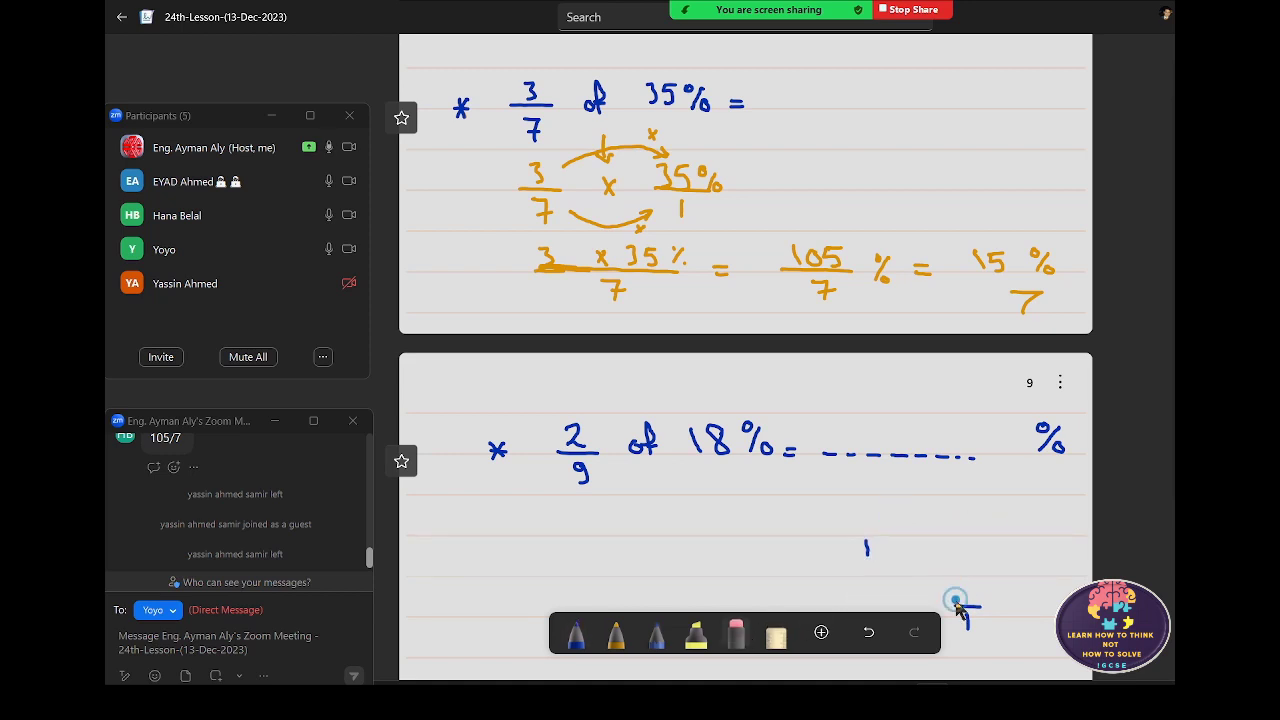
{"action": "left_click_drag", "start_coordinate": [880, 551], "coordinate": [872, 555]}
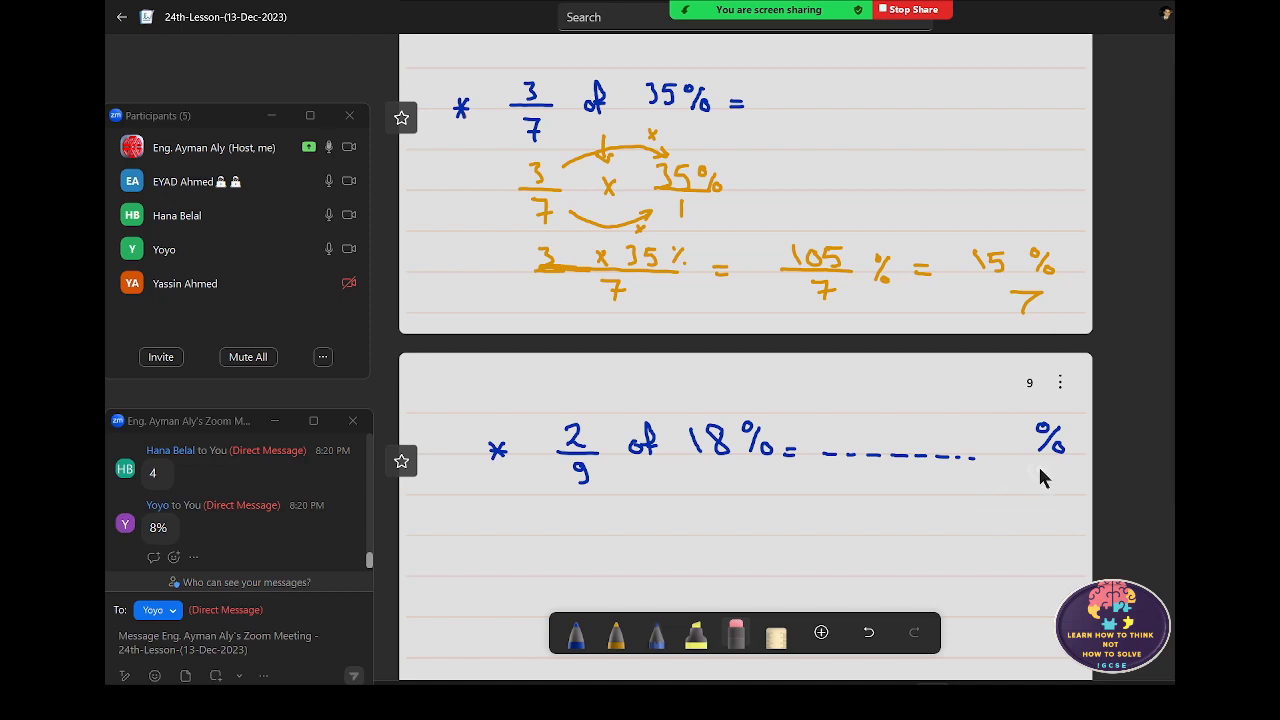
{"action": "left_click", "coordinate": [626, 628]}
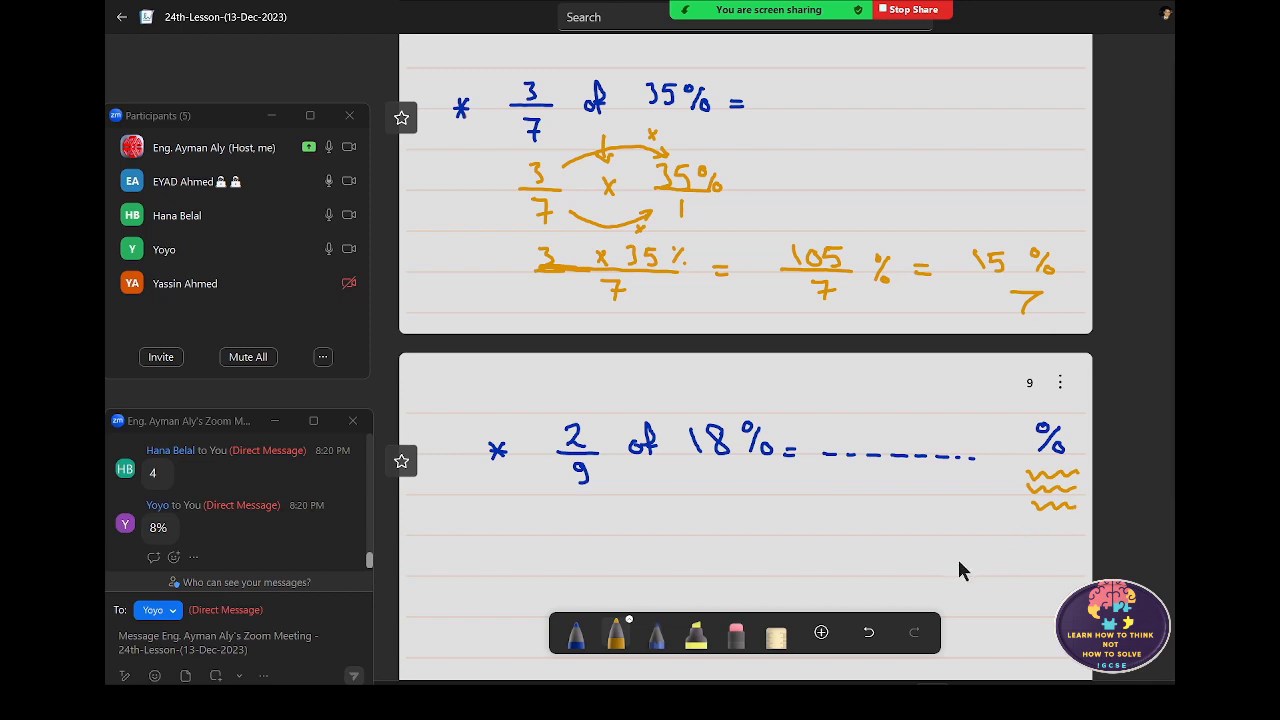
- Erase the orange wavy lines under the % sign
{"action": "left_click", "coordinate": [735, 638]}
{"action": "left_click_drag", "start_coordinate": [1020, 509], "coordinate": [1054, 486]}
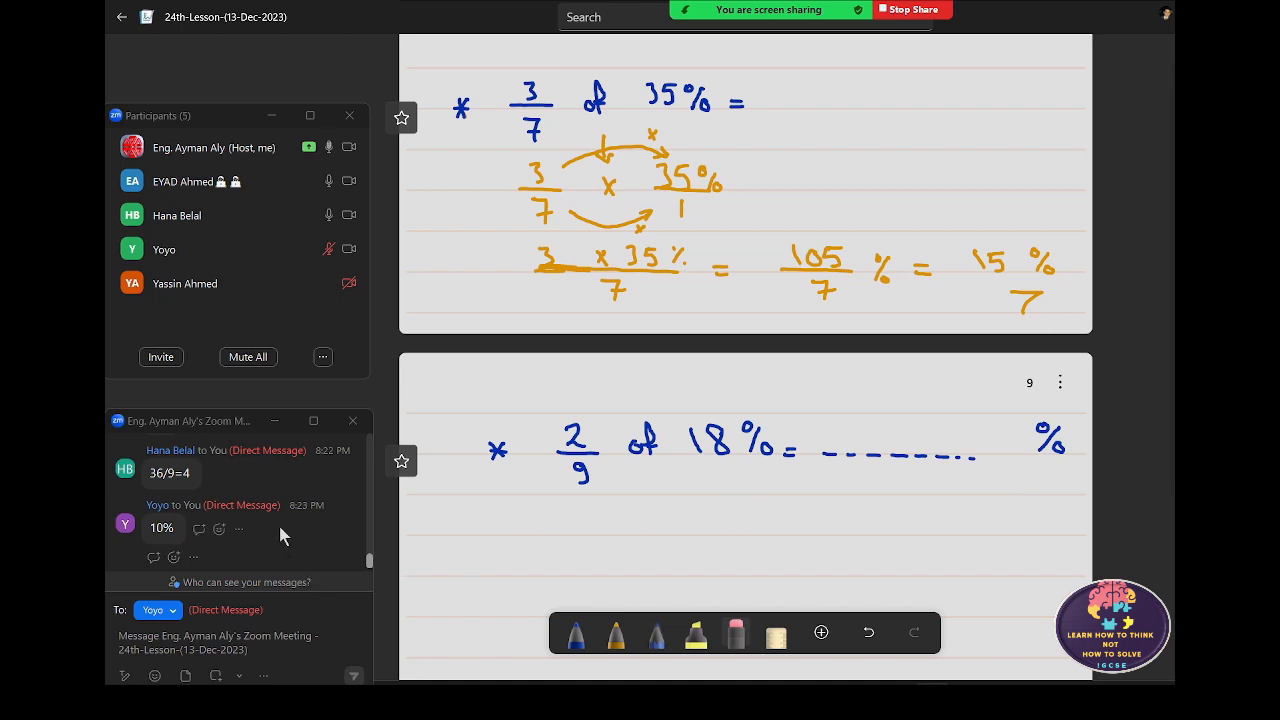
{"action": "scroll", "coordinate": [278, 522], "scroll_direction": "up", "scroll_amount": 1}
{"action": "scroll", "coordinate": [278, 522], "scroll_direction": "up", "scroll_amount": 1}
{"action": "scroll", "coordinate": [288, 530], "scroll_direction": "up", "scroll_amount": 1}
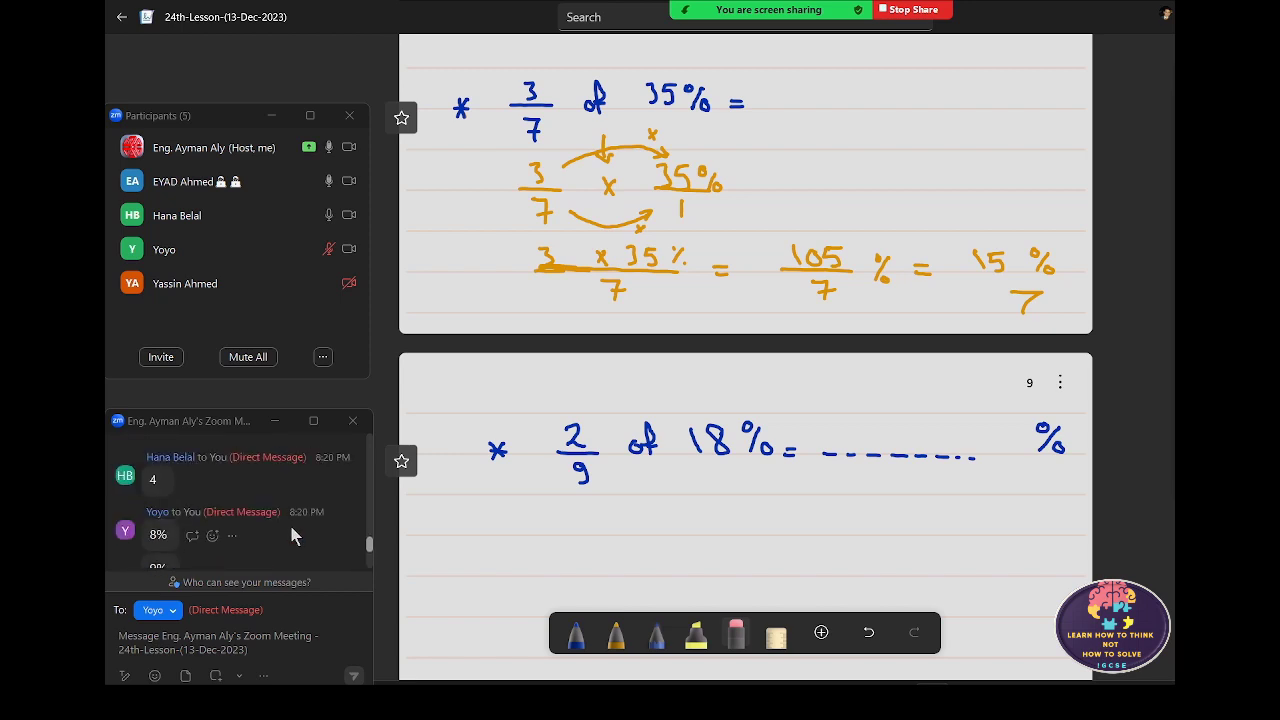
{"action": "scroll", "coordinate": [289, 522], "scroll_direction": "down", "scroll_amount": 1}
{"action": "scroll", "coordinate": [289, 522], "scroll_direction": "down", "scroll_amount": 2}
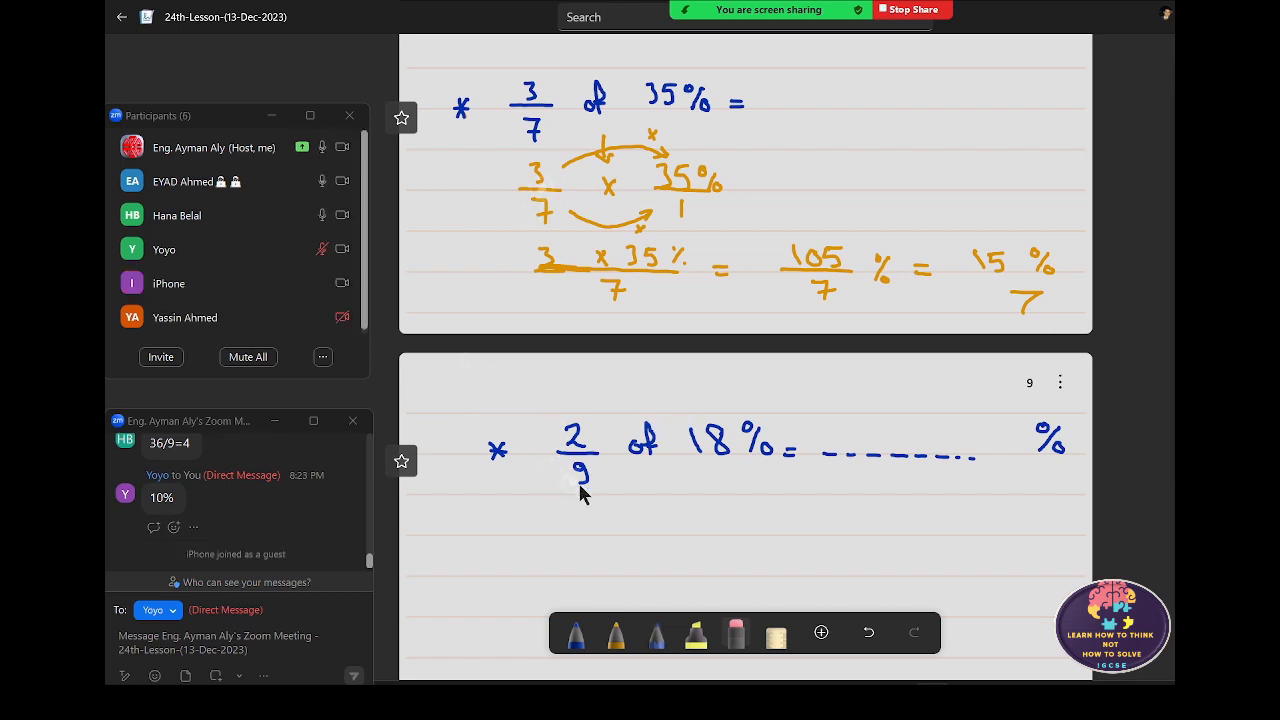
- Write 2/9 × 18/1 in orange under the 2/9 of 18% problem
{"action": "left_click", "coordinate": [616, 632]}
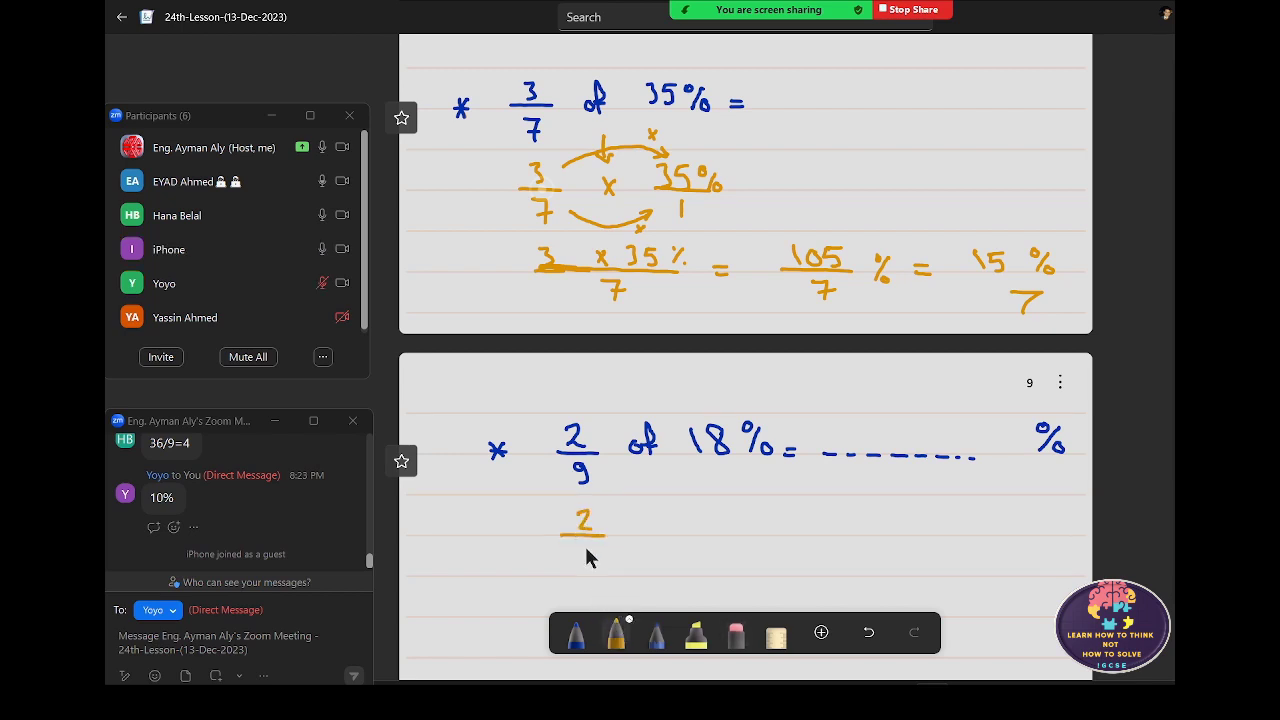
{"action": "left_click_drag", "start_coordinate": [590, 548], "coordinate": [585, 566]}
{"action": "mouse_move", "coordinate": [649, 480]}
{"action": "left_mouse_down"}
{"action": "mouse_move", "coordinate": [656, 546]}
{"action": "mouse_move", "coordinate": [644, 546]}
{"action": "left_mouse_up"}
{"action": "mouse_move", "coordinate": [707, 509]}
{"action": "left_mouse_down"}
{"action": "mouse_move", "coordinate": [711, 531]}
{"action": "mouse_move", "coordinate": [736, 515]}
{"action": "left_mouse_up"}
{"action": "left_click_drag", "start_coordinate": [729, 545], "coordinate": [730, 555]}
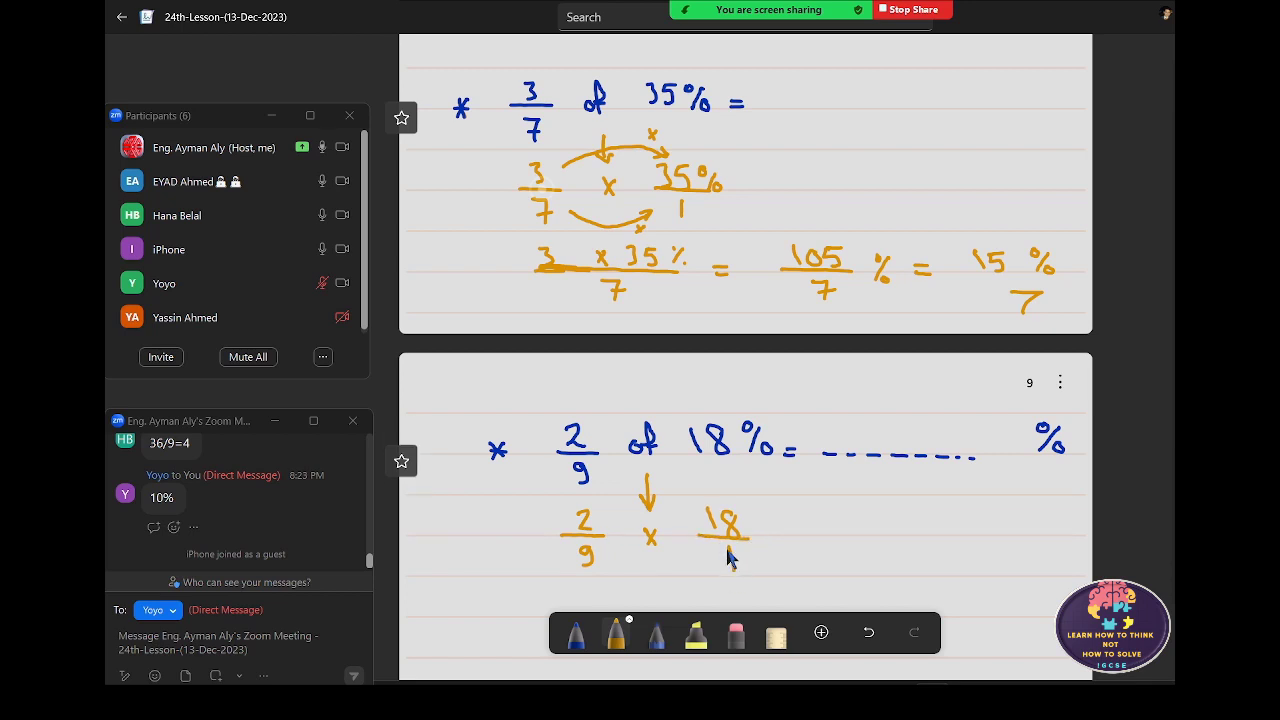
{"action": "scroll", "coordinate": [728, 296], "scroll_direction": "down", "scroll_amount": 3}
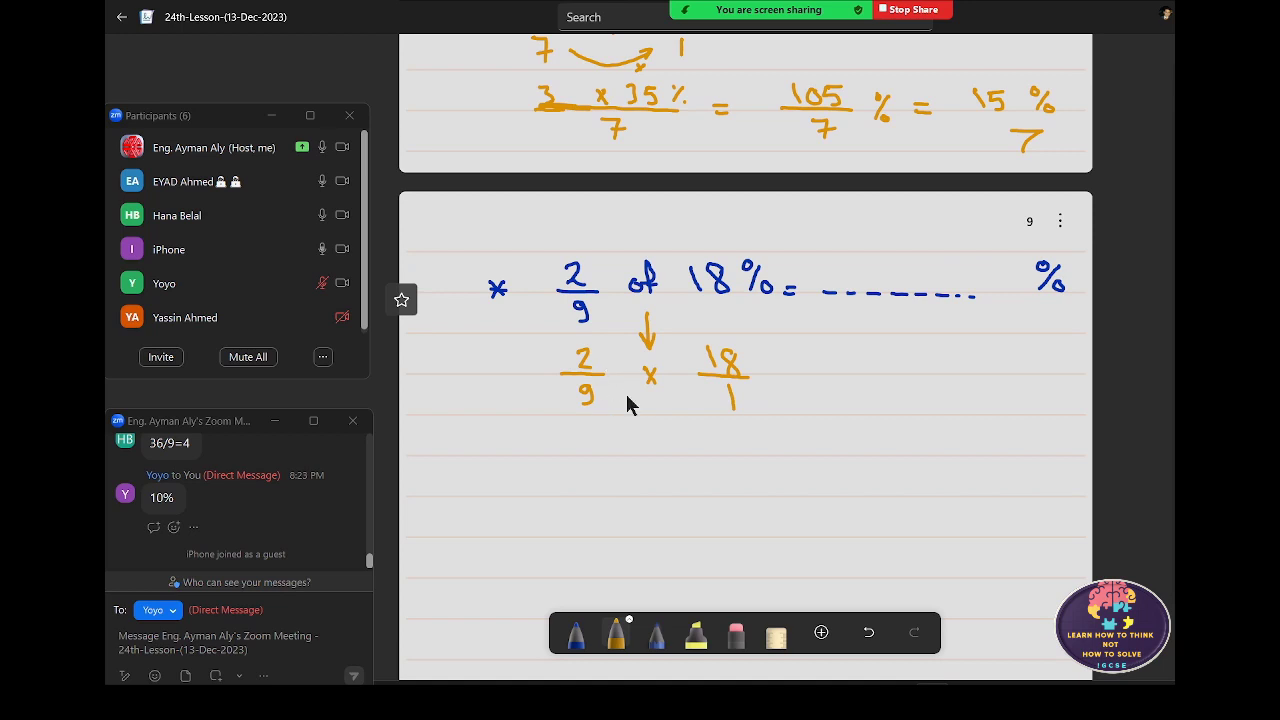
- Continue with 36÷9 over 9÷9 = 4/1 = 4%
{"action": "left_click_drag", "start_coordinate": [686, 456], "coordinate": [727, 456]}
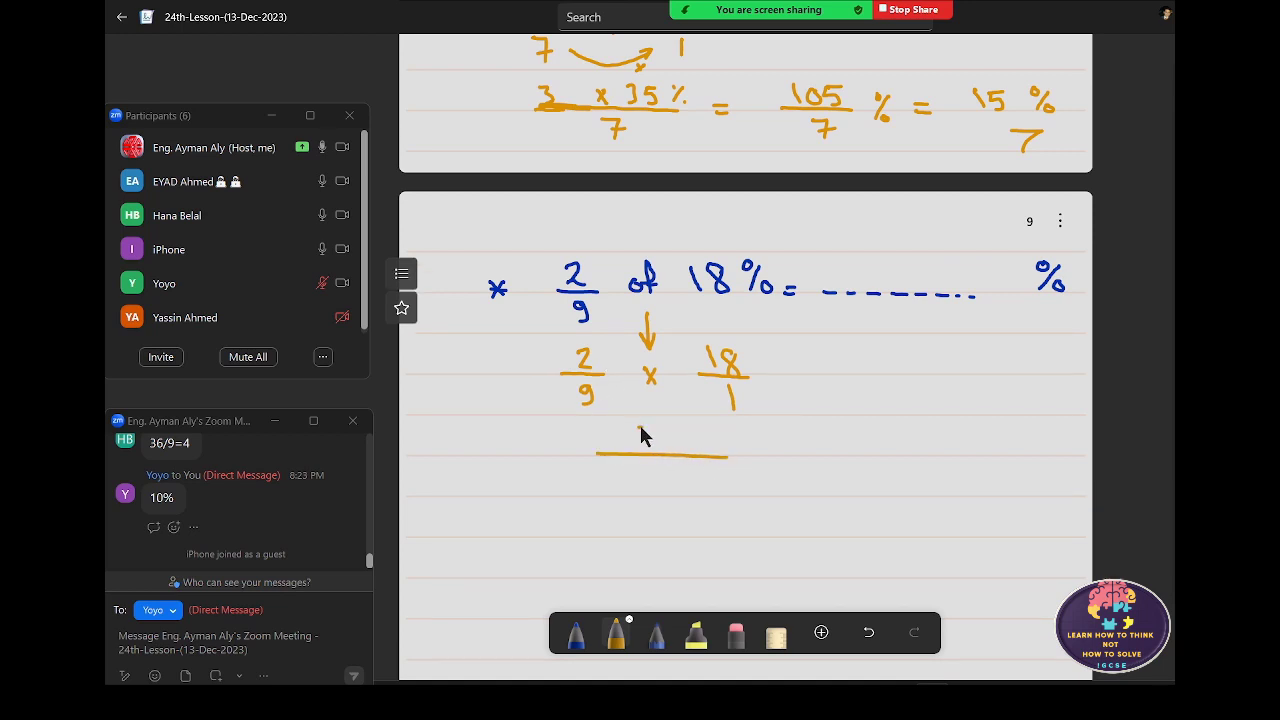
{"action": "mouse_move", "coordinate": [639, 428]}
{"action": "left_mouse_down"}
{"action": "mouse_move", "coordinate": [646, 446]}
{"action": "mouse_move", "coordinate": [664, 442]}
{"action": "mouse_move", "coordinate": [660, 488]}
{"action": "left_mouse_up"}
{"action": "left_click", "coordinate": [705, 430]}
{"action": "left_click", "coordinate": [705, 447]}
{"action": "left_click_drag", "start_coordinate": [730, 431], "coordinate": [736, 490]}
{"action": "left_click", "coordinate": [711, 471]}
{"action": "left_click", "coordinate": [712, 489]}
{"action": "left_click_drag", "start_coordinate": [762, 449], "coordinate": [774, 449]}
{"action": "left_click_drag", "start_coordinate": [762, 457], "coordinate": [774, 457]}
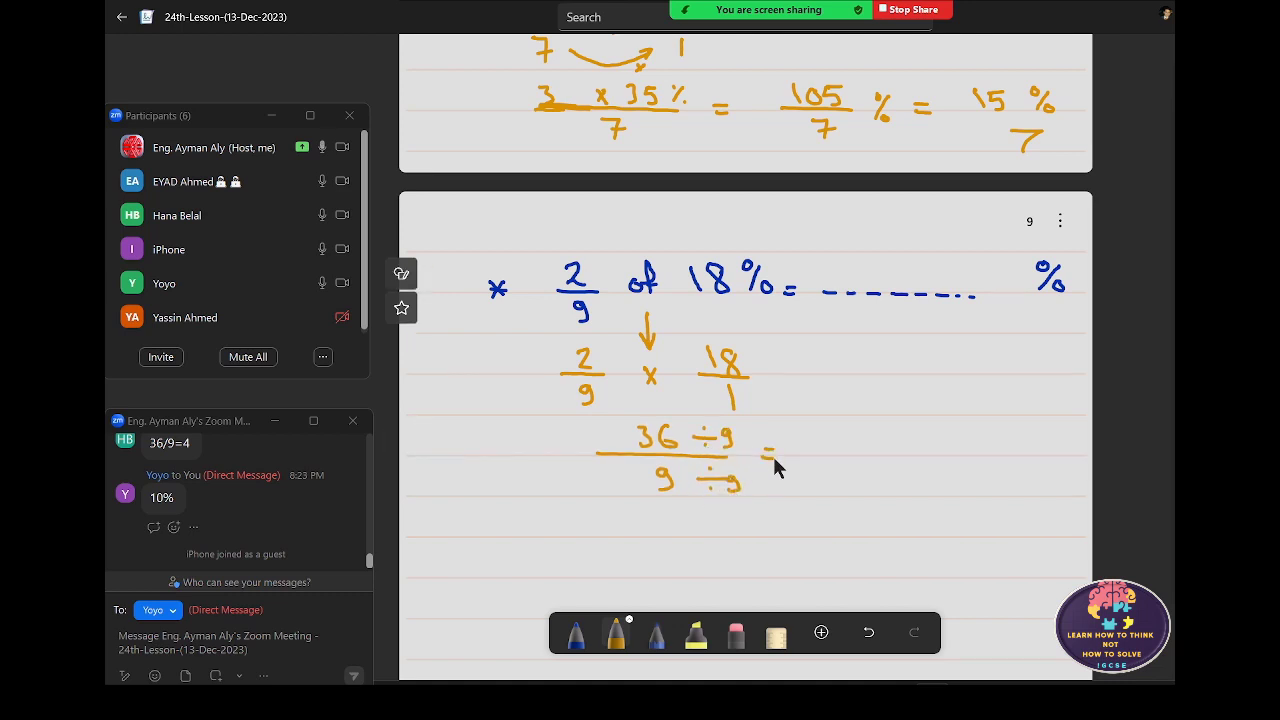
{"action": "left_click_drag", "start_coordinate": [838, 428], "coordinate": [852, 443]}
{"action": "mouse_move", "coordinate": [848, 430]}
{"action": "left_mouse_down"}
{"action": "mouse_move", "coordinate": [848, 452]}
{"action": "mouse_move", "coordinate": [870, 455]}
{"action": "mouse_move", "coordinate": [851, 484]}
{"action": "left_mouse_up"}
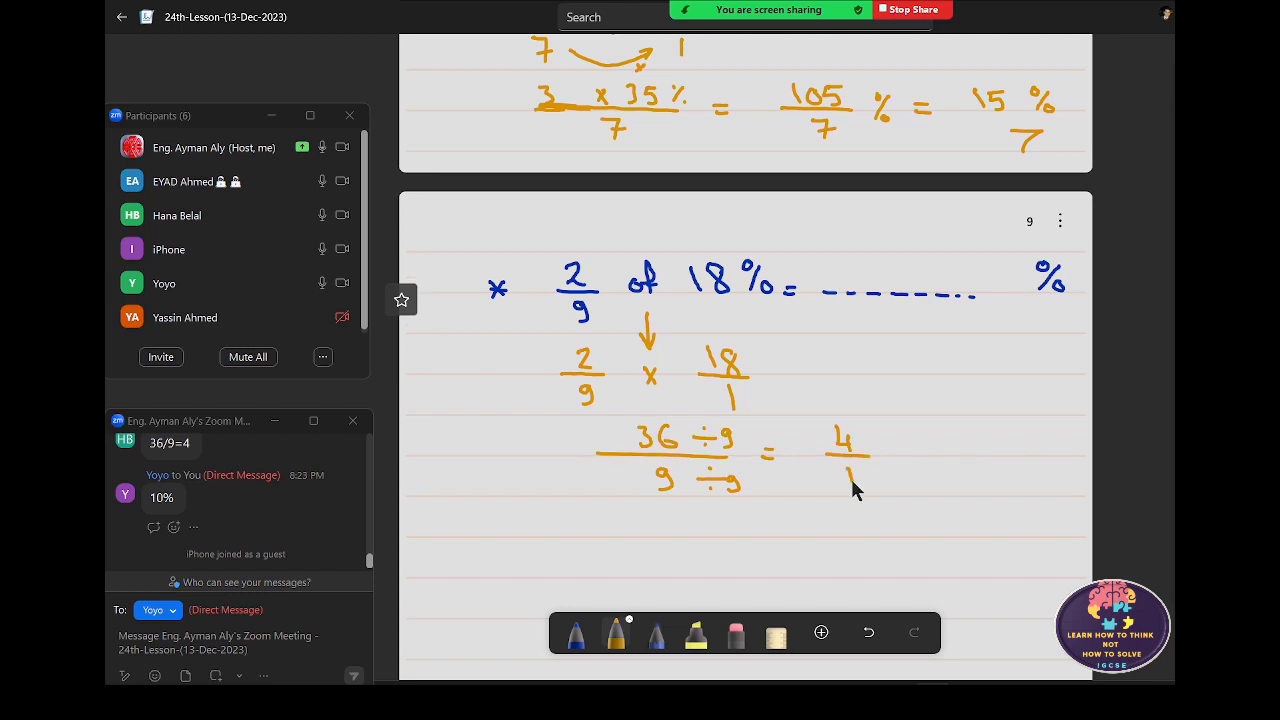
{"action": "left_click_drag", "start_coordinate": [906, 447], "coordinate": [920, 447]}
{"action": "mouse_move", "coordinate": [906, 455]}
{"action": "left_mouse_down"}
{"action": "mouse_move", "coordinate": [1032, 458]}
{"action": "mouse_move", "coordinate": [1024, 438]}
{"action": "mouse_move", "coordinate": [1042, 455]}
{"action": "left_mouse_up"}
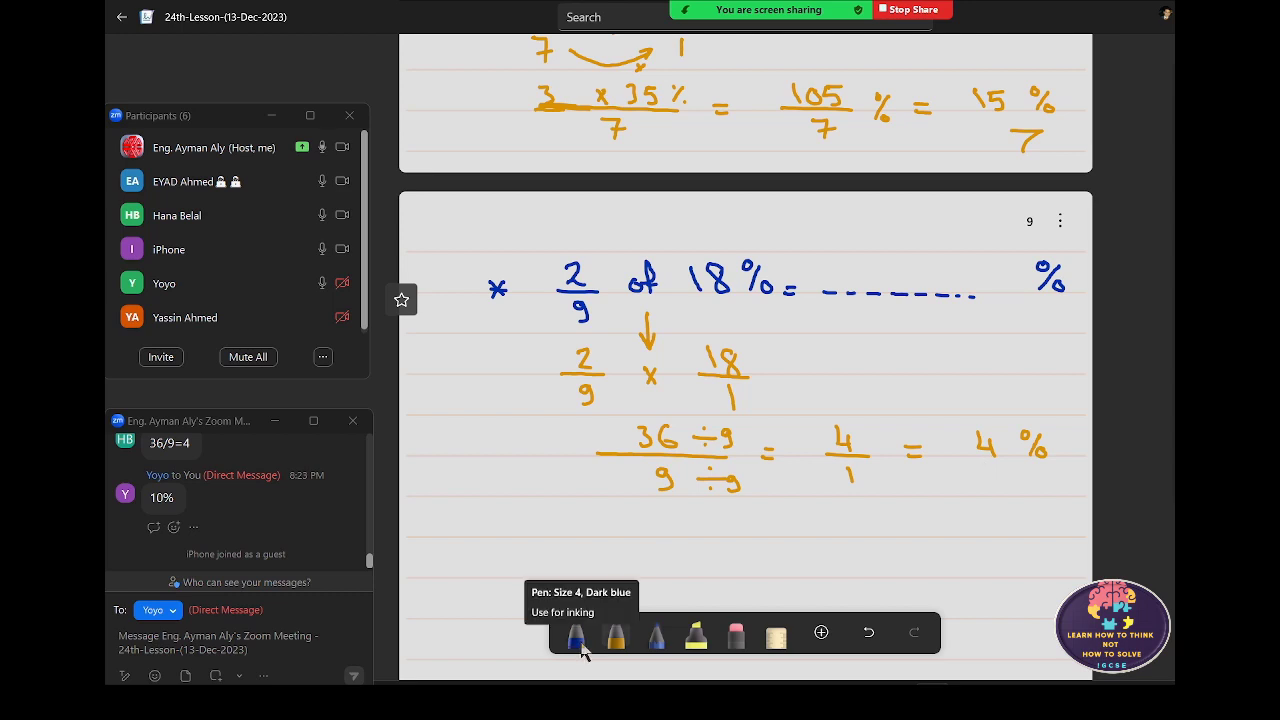
- Write the next problem '× 1/4 of 20% =' in dark blue below the working
{"action": "left_click", "coordinate": [589, 638]}
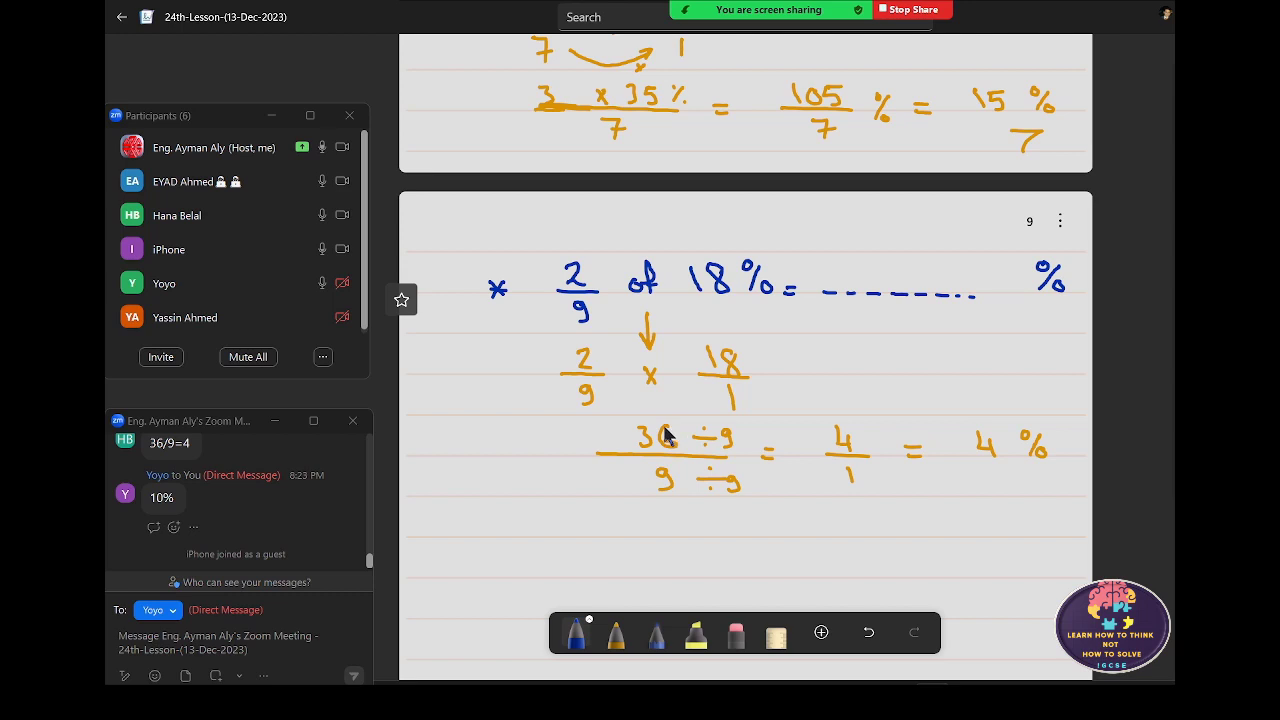
{"action": "scroll", "coordinate": [668, 430], "scroll_direction": "down", "scroll_amount": 3}
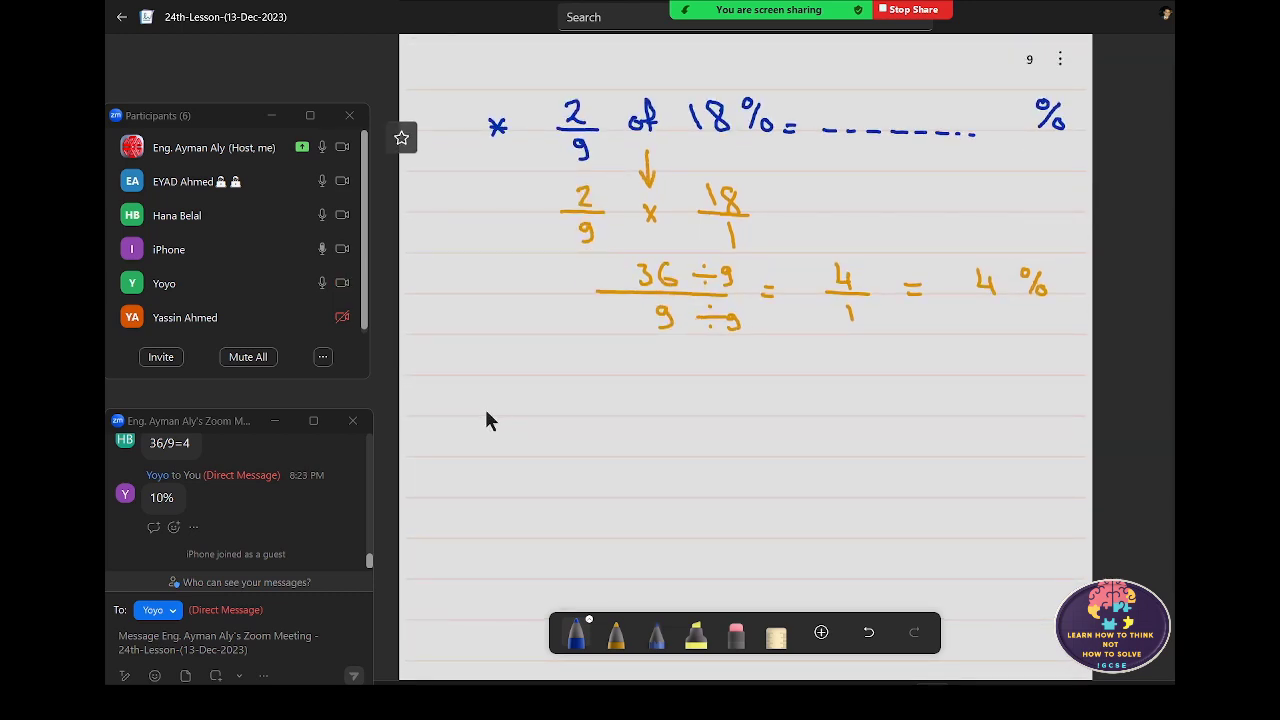
{"action": "left_click_drag", "start_coordinate": [483, 409], "coordinate": [493, 424]}
{"action": "left_click_drag", "start_coordinate": [493, 409], "coordinate": [483, 424]}
{"action": "mouse_move", "coordinate": [569, 392]}
{"action": "left_mouse_down"}
{"action": "mouse_move", "coordinate": [570, 408]}
{"action": "mouse_move", "coordinate": [599, 413]}
{"action": "mouse_move", "coordinate": [581, 440]}
{"action": "left_mouse_up"}
{"action": "mouse_move", "coordinate": [653, 403]}
{"action": "left_mouse_down"}
{"action": "mouse_move", "coordinate": [662, 416]}
{"action": "mouse_move", "coordinate": [729, 420]}
{"action": "mouse_move", "coordinate": [749, 405]}
{"action": "mouse_move", "coordinate": [774, 428]}
{"action": "mouse_move", "coordinate": [775, 407]}
{"action": "mouse_move", "coordinate": [772, 425]}
{"action": "mouse_move", "coordinate": [785, 421]}
{"action": "left_mouse_up"}
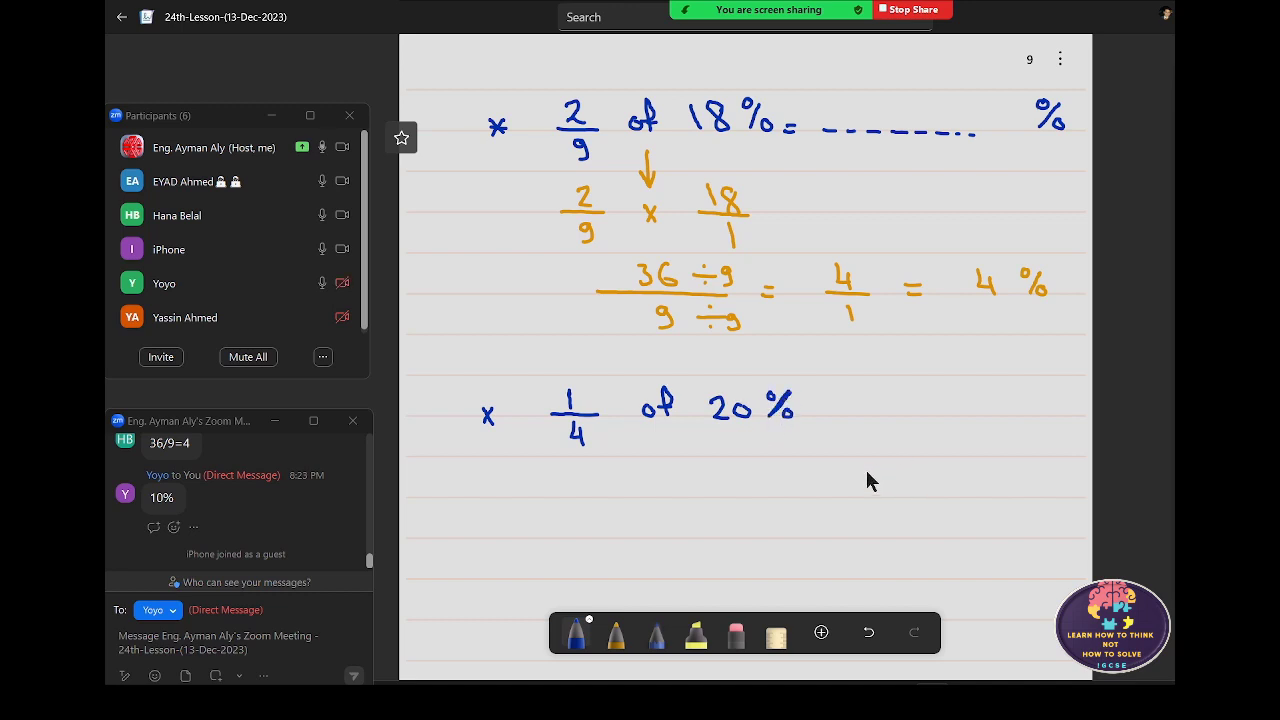
{"action": "left_click_drag", "start_coordinate": [822, 407], "coordinate": [840, 407]}
{"action": "left_click_drag", "start_coordinate": [822, 416], "coordinate": [840, 416]}
- Fill 4 in orange into the answer blank of 2/9 of 18%
{"action": "left_click", "coordinate": [616, 632]}
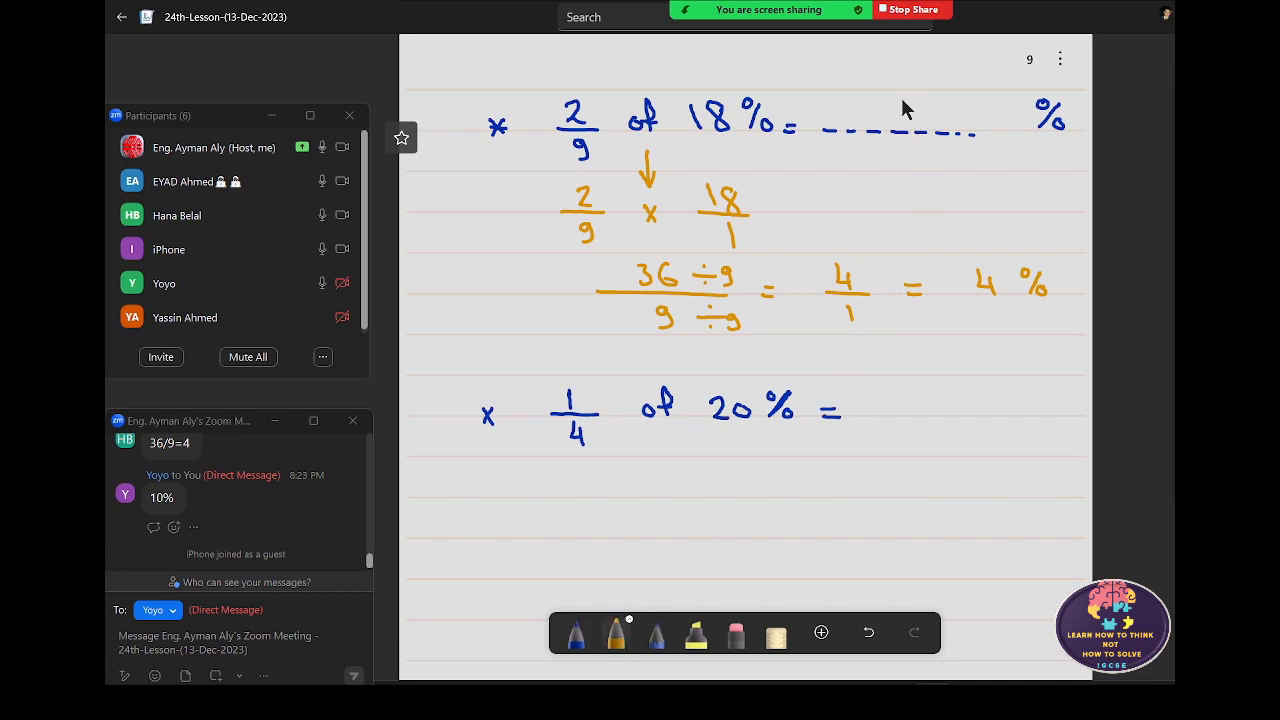
{"action": "left_click_drag", "start_coordinate": [902, 96], "coordinate": [915, 114]}
{"action": "left_click_drag", "start_coordinate": [908, 98], "coordinate": [908, 127]}
- In blue ink, extend the answer blank after '1/4 of 20% =', add its percent sign, and begin 1/4 below
{"action": "left_click", "coordinate": [576, 632]}
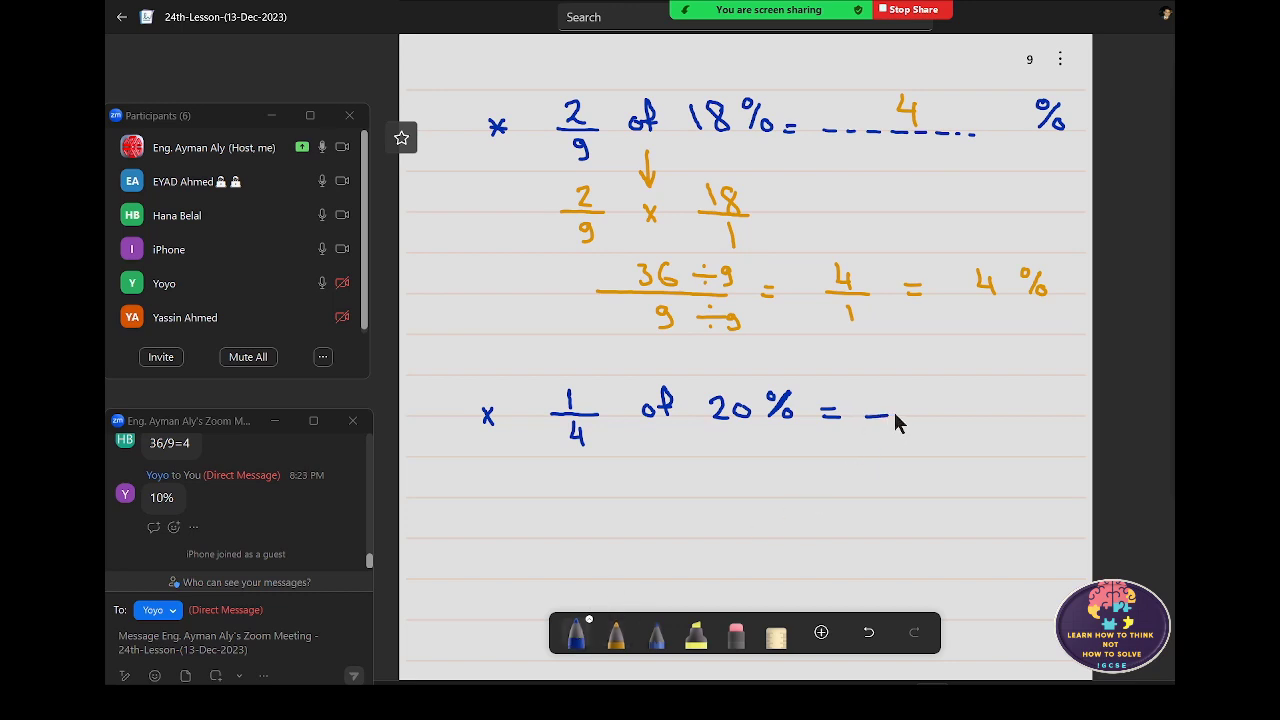
{"action": "left_click_drag", "start_coordinate": [905, 415], "coordinate": [918, 415]}
{"action": "mouse_move", "coordinate": [1052, 396]}
{"action": "left_mouse_down"}
{"action": "mouse_move", "coordinate": [1038, 426]}
{"action": "mouse_move", "coordinate": [1036, 404]}
{"action": "mouse_move", "coordinate": [1052, 424]}
{"action": "left_mouse_up"}
{"action": "mouse_move", "coordinate": [582, 476]}
{"action": "left_mouse_down"}
{"action": "mouse_move", "coordinate": [583, 490]}
{"action": "mouse_move", "coordinate": [608, 494]}
{"action": "mouse_move", "coordinate": [586, 490]}
{"action": "mouse_move", "coordinate": [594, 526]}
{"action": "left_mouse_up"}
- In orange, write 1/4 × 20/1 with cancelling arcs linking 4, 1 and 20
{"action": "left_click", "coordinate": [616, 632]}
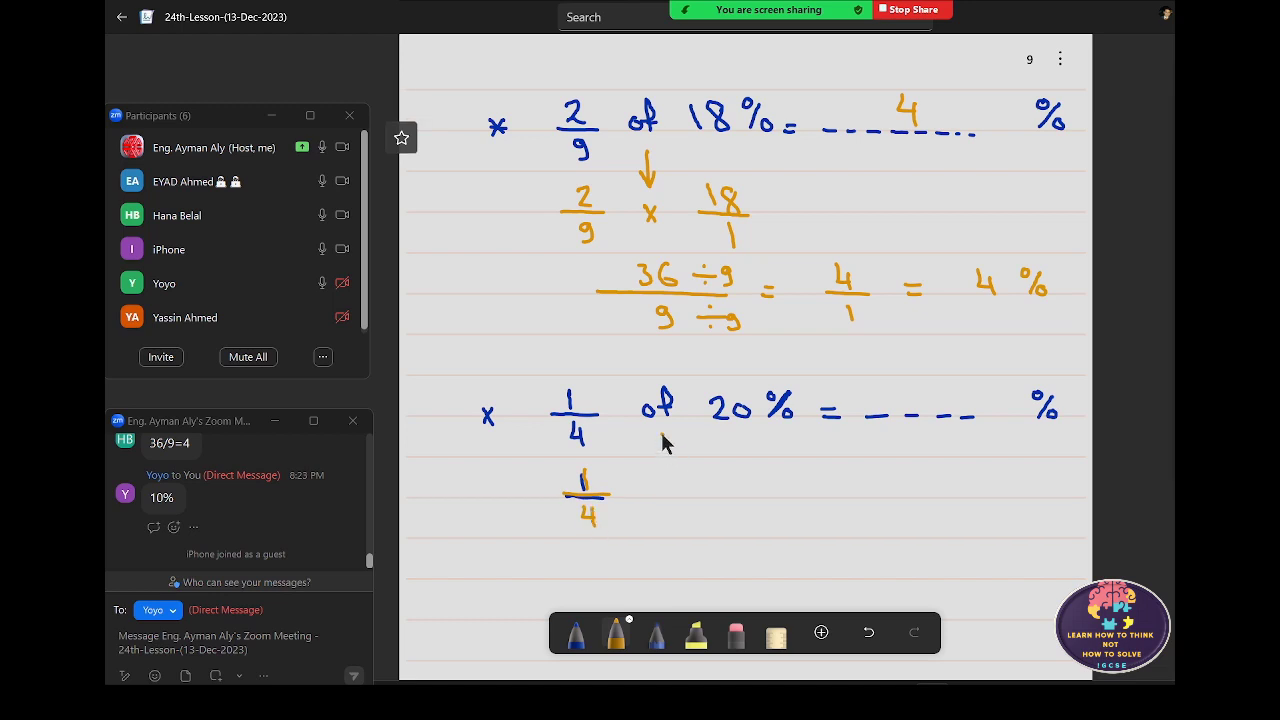
{"action": "left_click_drag", "start_coordinate": [662, 434], "coordinate": [673, 499]}
{"action": "mouse_move", "coordinate": [673, 483]}
{"action": "left_mouse_down"}
{"action": "mouse_move", "coordinate": [660, 500]}
{"action": "mouse_move", "coordinate": [741, 489]}
{"action": "mouse_move", "coordinate": [737, 525]}
{"action": "left_mouse_up"}
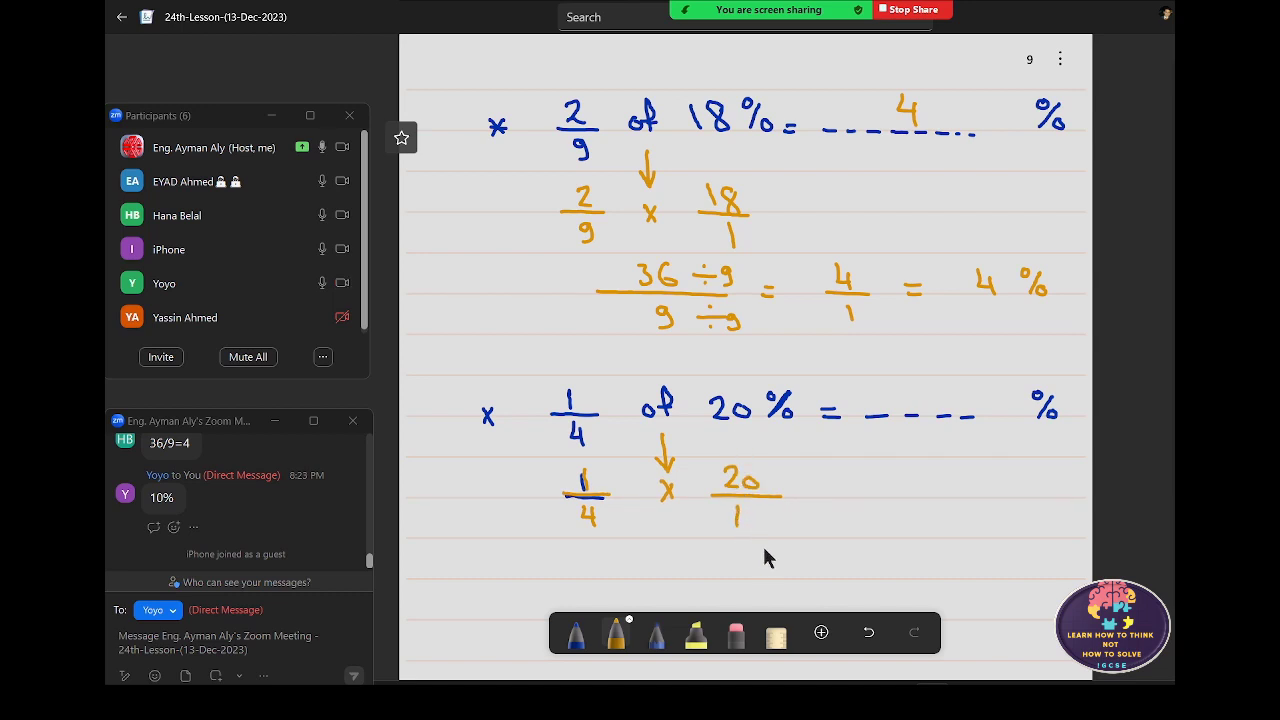
{"action": "scroll", "coordinate": [764, 550], "scroll_direction": "down", "scroll_amount": 3}
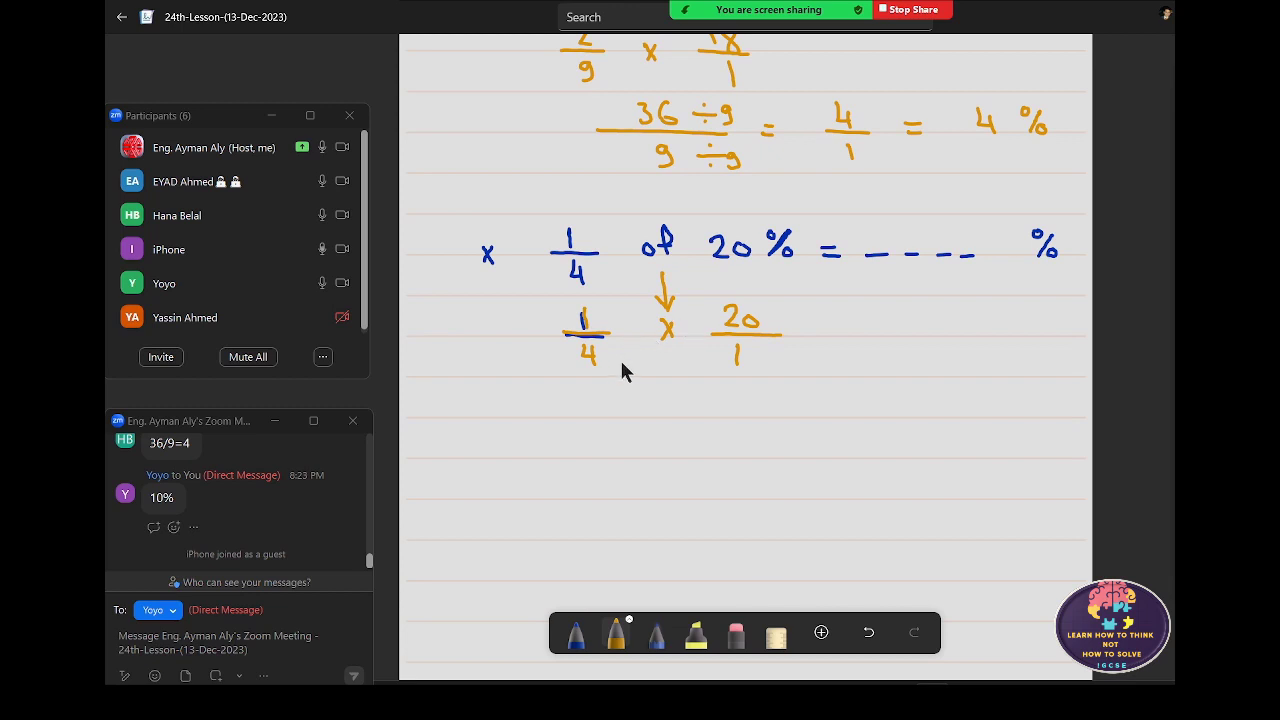
{"action": "left_click_drag", "start_coordinate": [705, 371], "coordinate": [700, 362]}
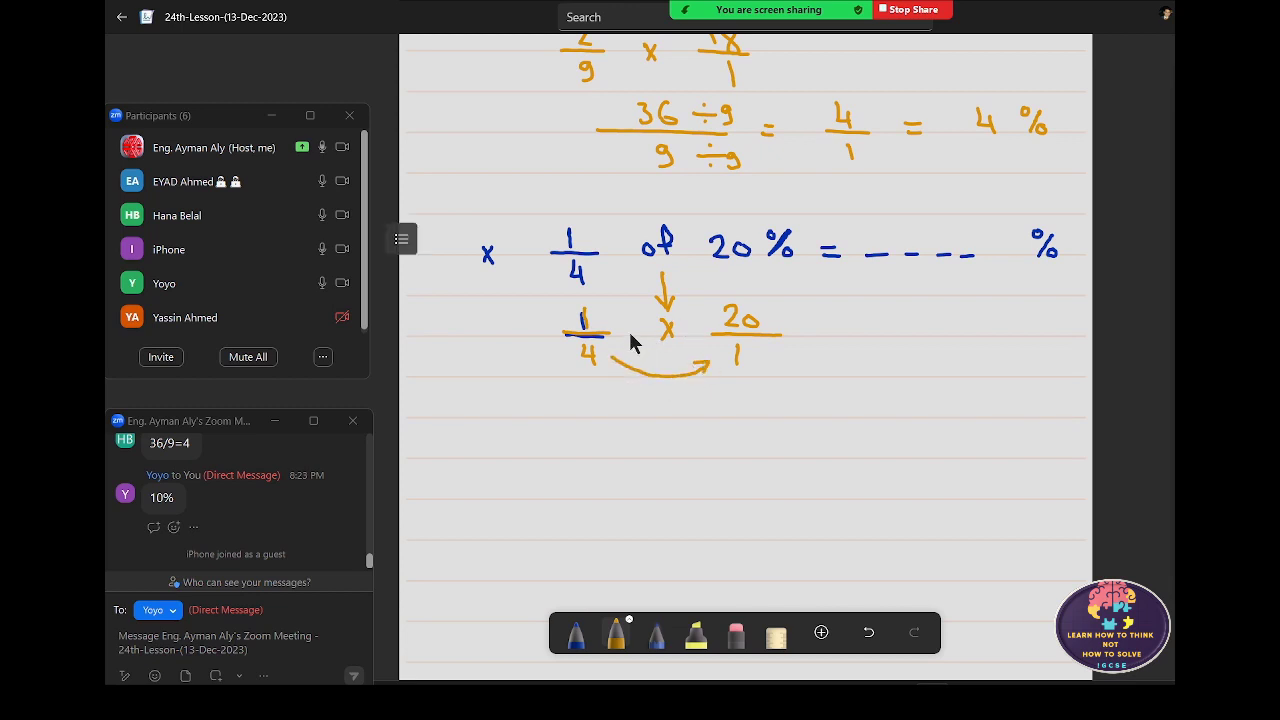
{"action": "mouse_move", "coordinate": [612, 318]}
{"action": "left_mouse_down"}
{"action": "mouse_move", "coordinate": [718, 313]}
{"action": "mouse_move", "coordinate": [717, 300]}
{"action": "left_mouse_up"}
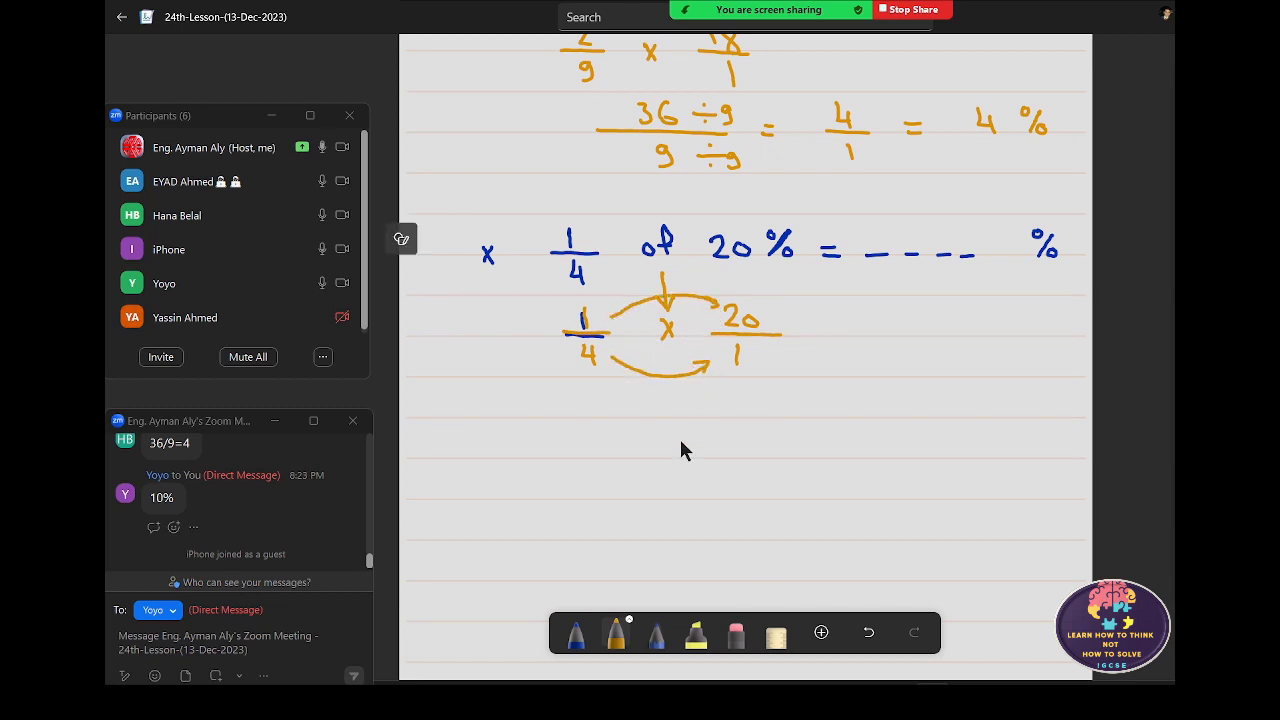
- Simplify to 20÷4 over 4÷4 = 5/1 = 5%, and write 5 in the answer blank
{"action": "left_click_drag", "start_coordinate": [684, 439], "coordinate": [674, 445]}
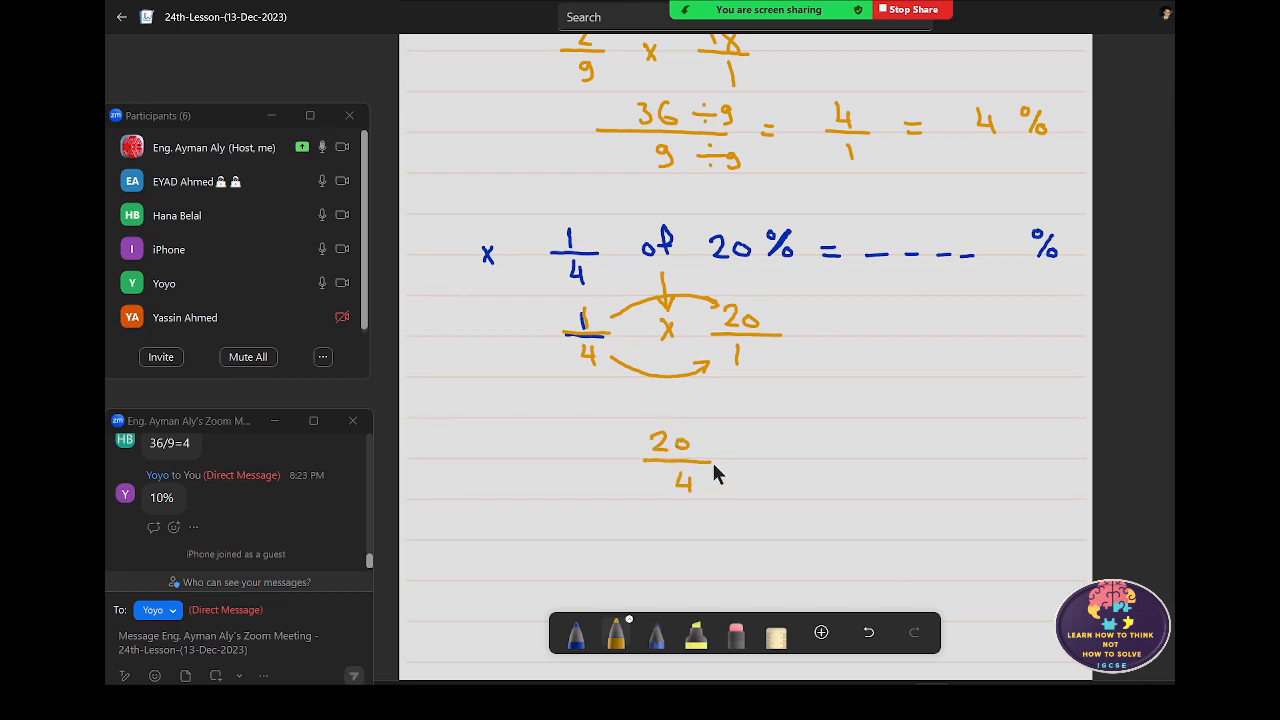
{"action": "mouse_move", "coordinate": [714, 441]}
{"action": "left_mouse_down"}
{"action": "mouse_move", "coordinate": [728, 441]}
{"action": "mouse_move", "coordinate": [722, 431]}
{"action": "mouse_move", "coordinate": [722, 455]}
{"action": "mouse_move", "coordinate": [768, 448]}
{"action": "mouse_move", "coordinate": [744, 484]}
{"action": "mouse_move", "coordinate": [806, 454]}
{"action": "left_mouse_up"}
{"action": "left_click_drag", "start_coordinate": [795, 461], "coordinate": [920, 449]}
{"action": "left_click_drag", "start_coordinate": [906, 458], "coordinate": [920, 458]}
{"action": "mouse_move", "coordinate": [970, 436]}
{"action": "left_mouse_down"}
{"action": "mouse_move", "coordinate": [994, 436]}
{"action": "mouse_move", "coordinate": [972, 462]}
{"action": "mouse_move", "coordinate": [1030, 442]}
{"action": "mouse_move", "coordinate": [1044, 456]}
{"action": "left_mouse_up"}
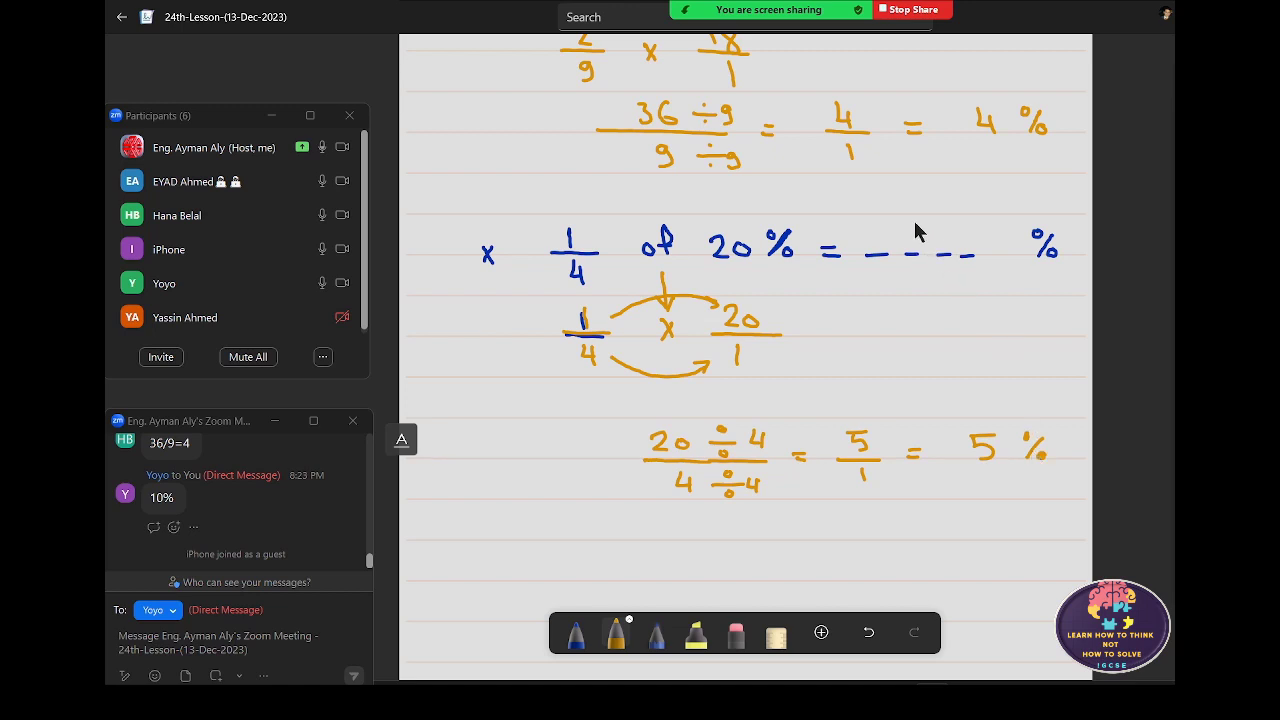
{"action": "mouse_move", "coordinate": [930, 223]}
{"action": "left_mouse_down"}
{"action": "mouse_move", "coordinate": [911, 225]}
{"action": "mouse_move", "coordinate": [908, 250]}
{"action": "left_mouse_up"}
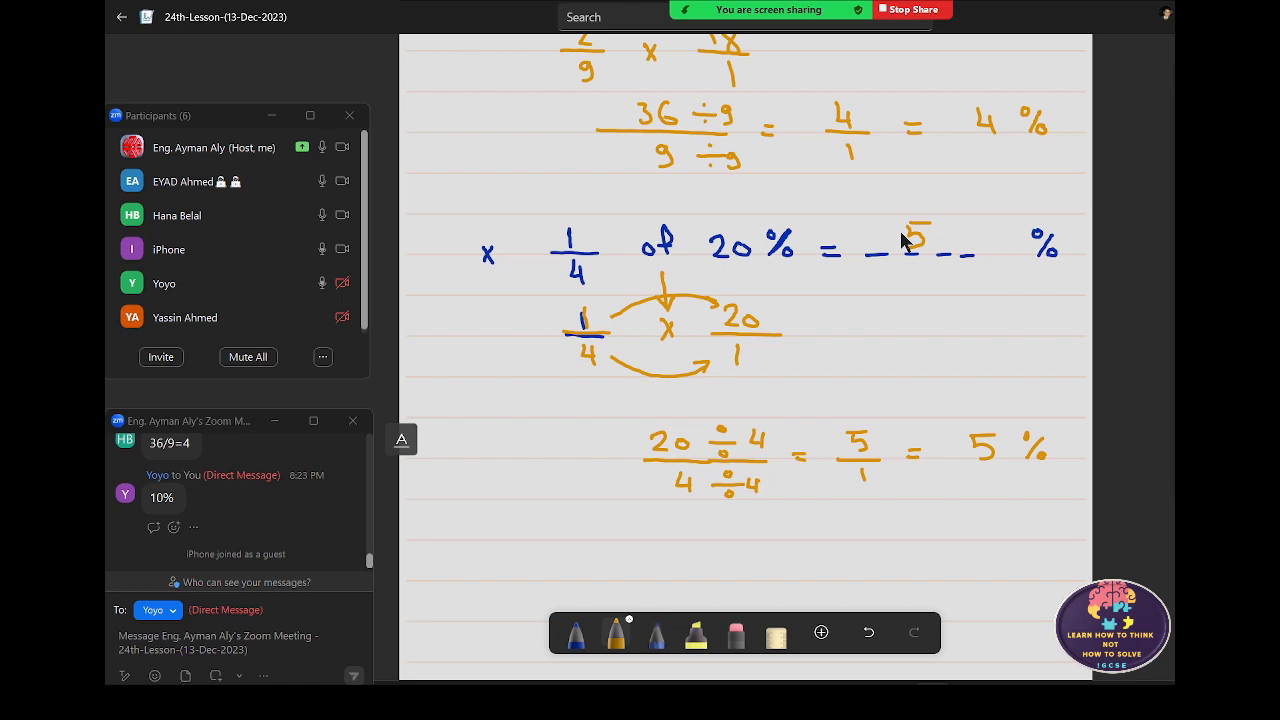
{"action": "scroll", "coordinate": [631, 510], "scroll_direction": "down", "scroll_amount": 3}
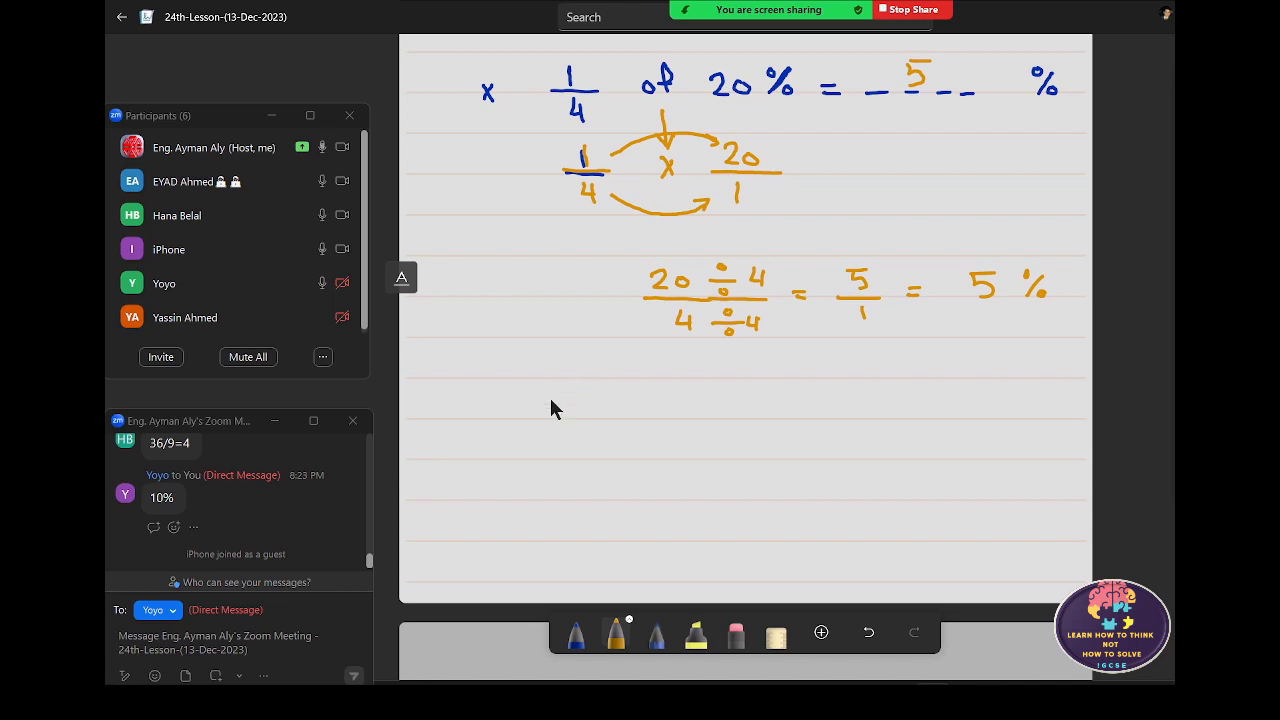
- In blue ink, handwrite '* 1 3/7 of 20% = ____ %' on the next ruled line
{"action": "key", "text": "ctrl+1"}
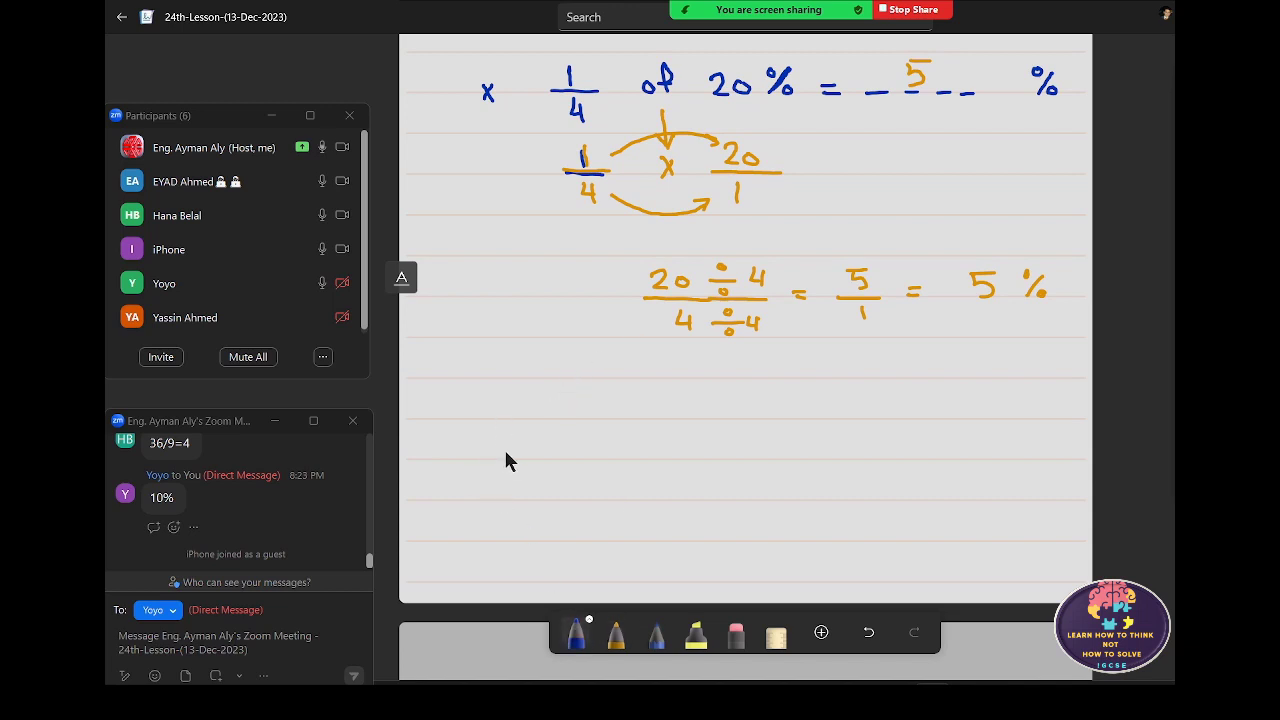
{"action": "mouse_move", "coordinate": [490, 410]}
{"action": "left_mouse_down"}
{"action": "mouse_move", "coordinate": [504, 423]}
{"action": "mouse_move", "coordinate": [490, 423]}
{"action": "mouse_move", "coordinate": [506, 416]}
{"action": "left_mouse_up"}
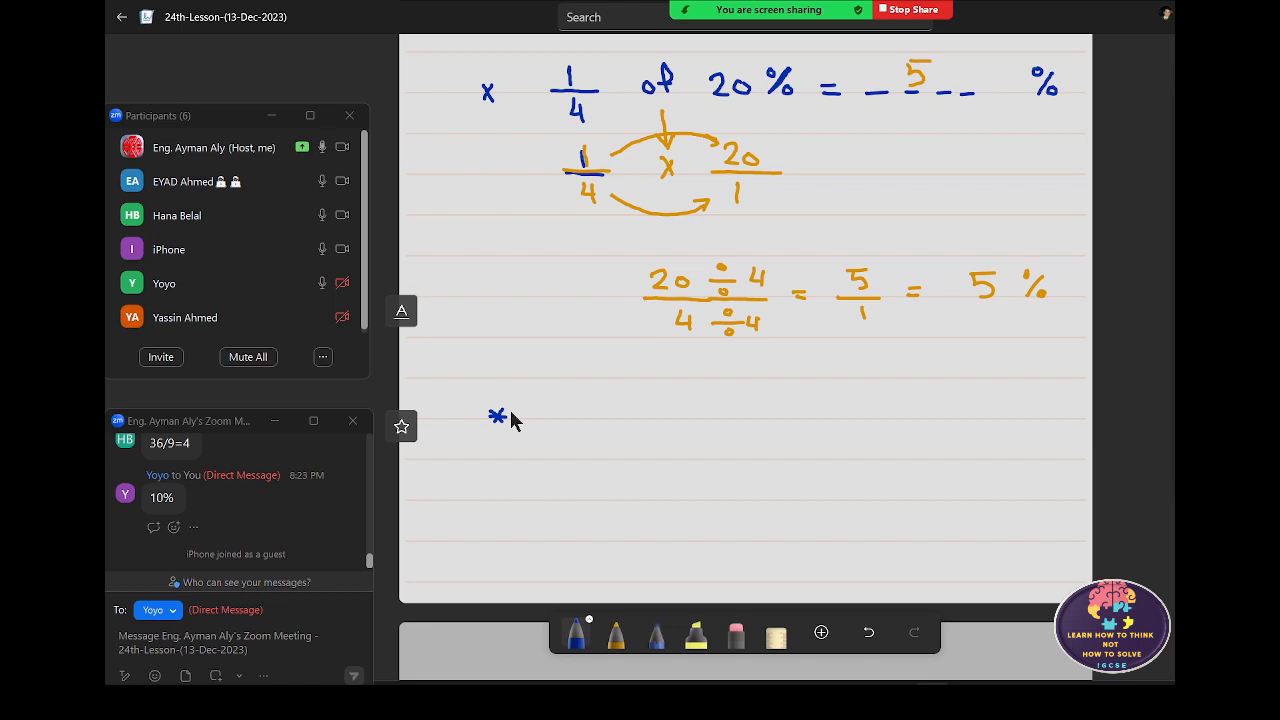
{"action": "mouse_move", "coordinate": [562, 405]}
{"action": "left_mouse_down"}
{"action": "mouse_move", "coordinate": [562, 428]}
{"action": "mouse_move", "coordinate": [621, 418]}
{"action": "mouse_move", "coordinate": [599, 400]}
{"action": "mouse_move", "coordinate": [588, 410]}
{"action": "mouse_move", "coordinate": [598, 447]}
{"action": "left_mouse_up"}
{"action": "left_click_drag", "start_coordinate": [675, 410], "coordinate": [684, 432]}
{"action": "mouse_move", "coordinate": [702, 388]}
{"action": "left_mouse_down"}
{"action": "mouse_move", "coordinate": [688, 432]}
{"action": "mouse_move", "coordinate": [702, 412]}
{"action": "mouse_move", "coordinate": [768, 432]}
{"action": "mouse_move", "coordinate": [777, 407]}
{"action": "mouse_move", "coordinate": [806, 405]}
{"action": "left_mouse_up"}
{"action": "mouse_move", "coordinate": [826, 397]}
{"action": "left_mouse_down"}
{"action": "mouse_move", "coordinate": [806, 420]}
{"action": "mouse_move", "coordinate": [868, 409]}
{"action": "left_mouse_up"}
{"action": "left_click_drag", "start_coordinate": [852, 416], "coordinate": [950, 417]}
{"action": "left_click_drag", "start_coordinate": [965, 417], "coordinate": [980, 417]}
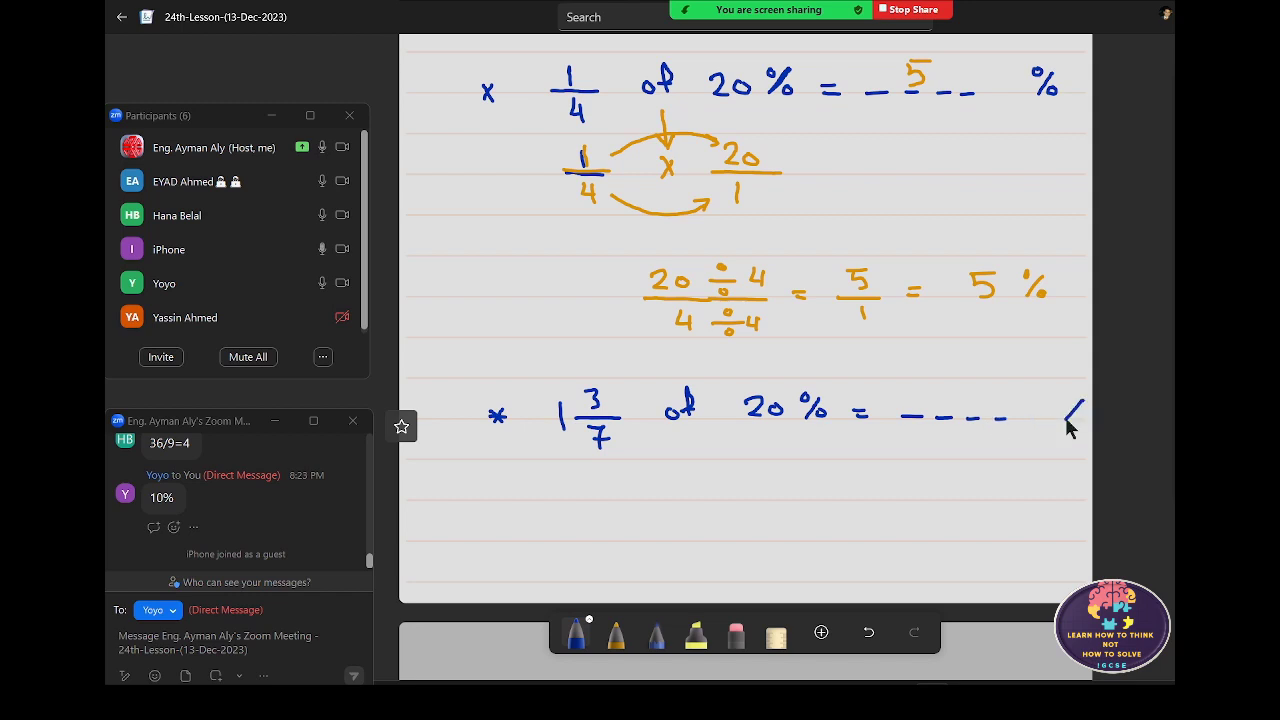
{"action": "left_click_drag", "start_coordinate": [1068, 396], "coordinate": [1079, 420]}
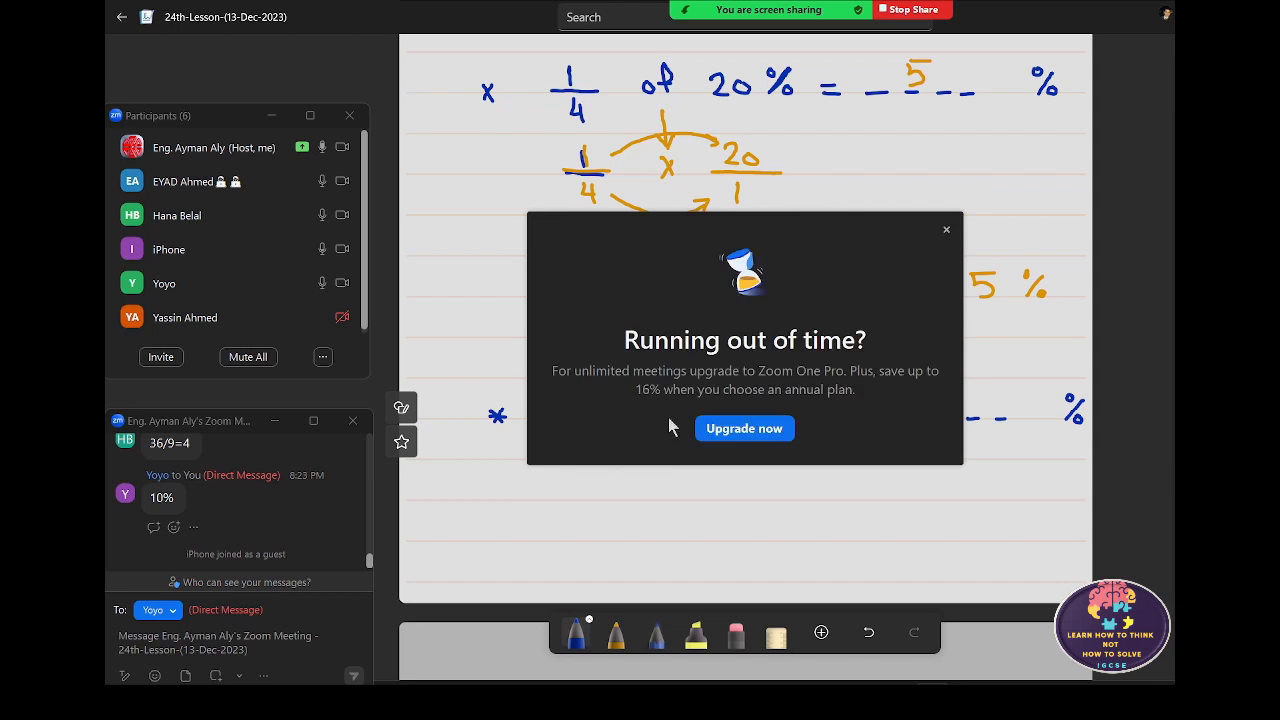
- Close the Zoom 'Running out of time?' upgrade popup
{"action": "left_click", "coordinate": [946, 229]}
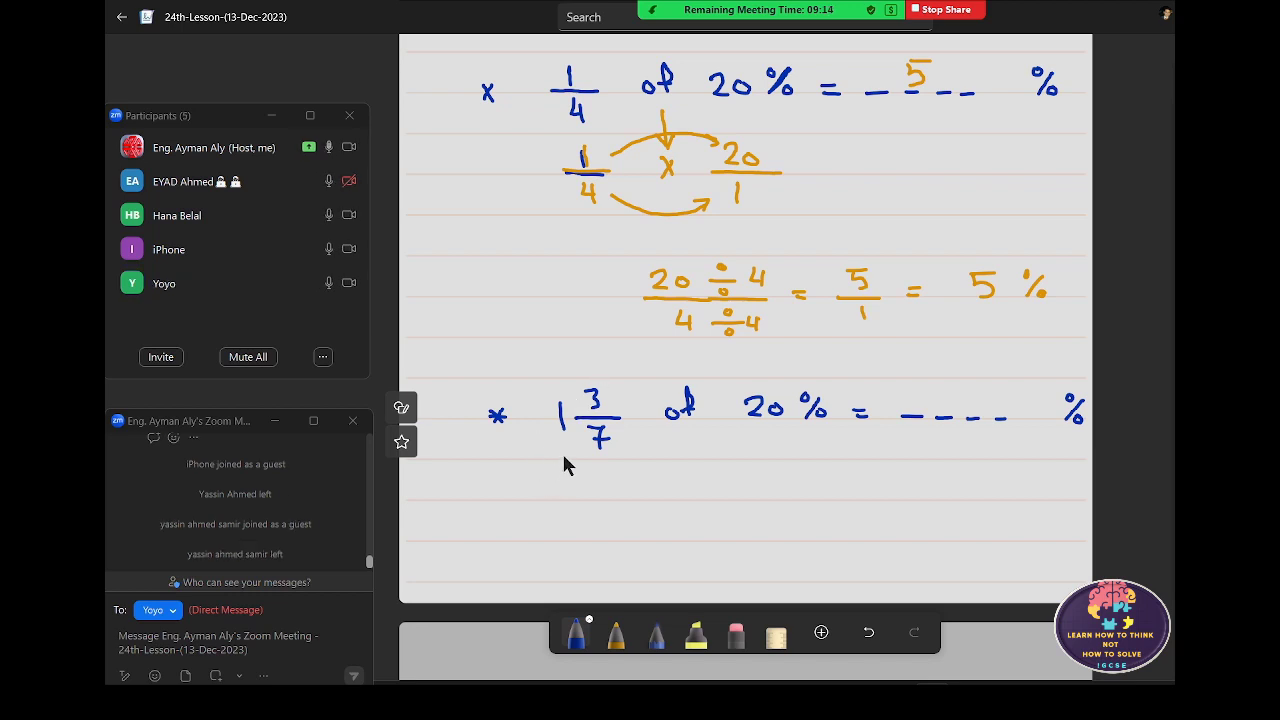
- Draw a down arrow beneath 1 3/7 and enclose the mixed number in a blue box
{"action": "mouse_move", "coordinate": [556, 458]}
{"action": "left_mouse_down"}
{"action": "mouse_move", "coordinate": [617, 458]}
{"action": "mouse_move", "coordinate": [595, 485]}
{"action": "mouse_move", "coordinate": [601, 472]}
{"action": "left_mouse_up"}
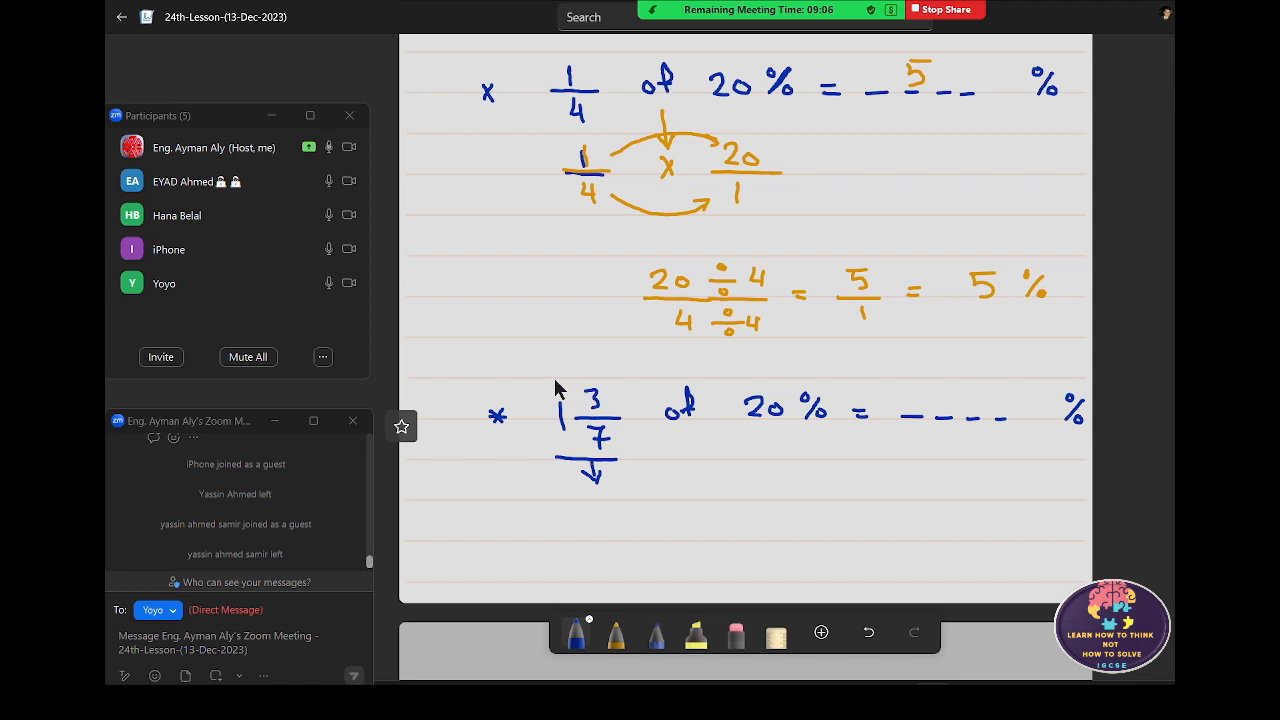
{"action": "left_click_drag", "start_coordinate": [555, 381], "coordinate": [613, 382]}
{"action": "left_click_drag", "start_coordinate": [620, 380], "coordinate": [616, 458]}
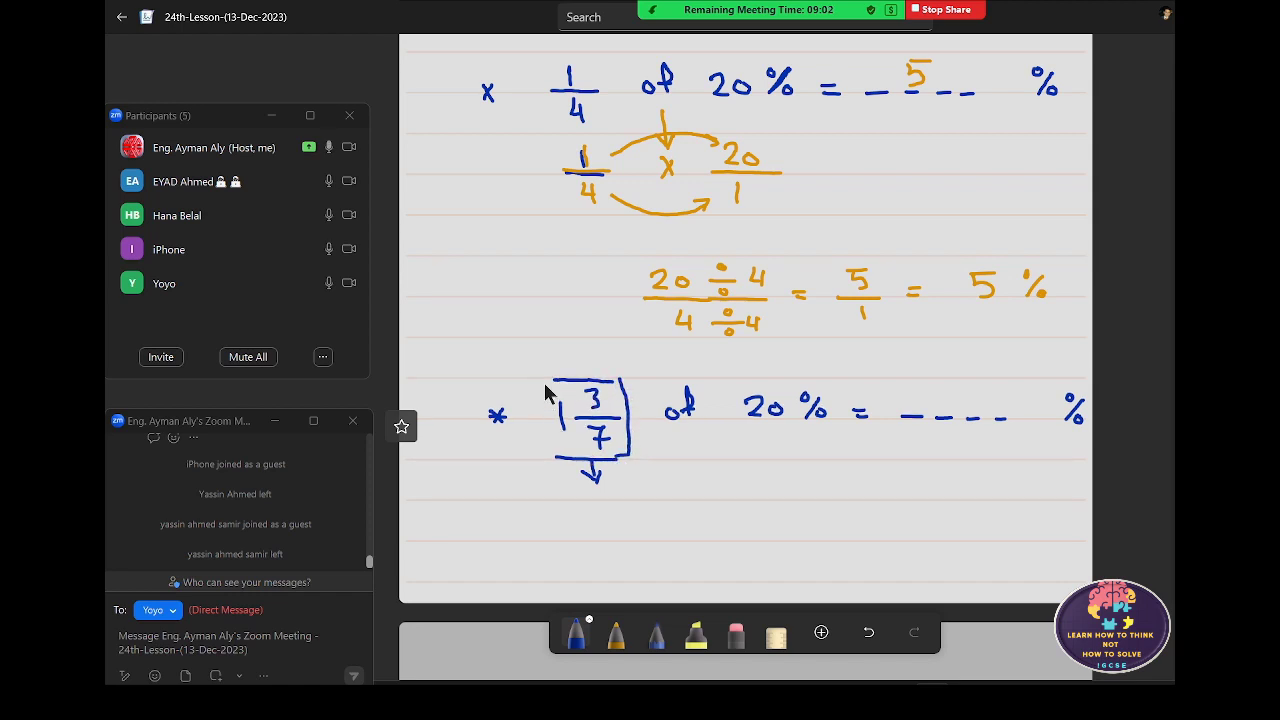
{"action": "left_click_drag", "start_coordinate": [541, 380], "coordinate": [561, 456]}
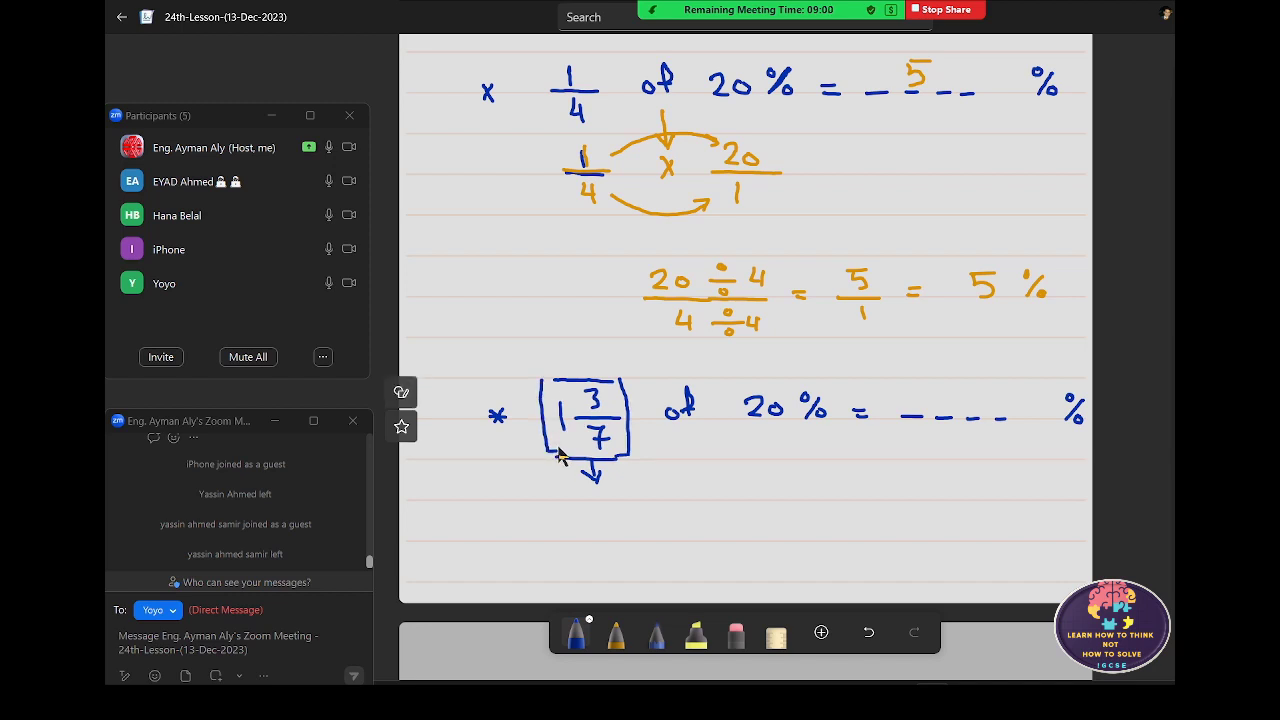
{"action": "scroll", "coordinate": [558, 450], "scroll_direction": "down", "scroll_amount": 3}
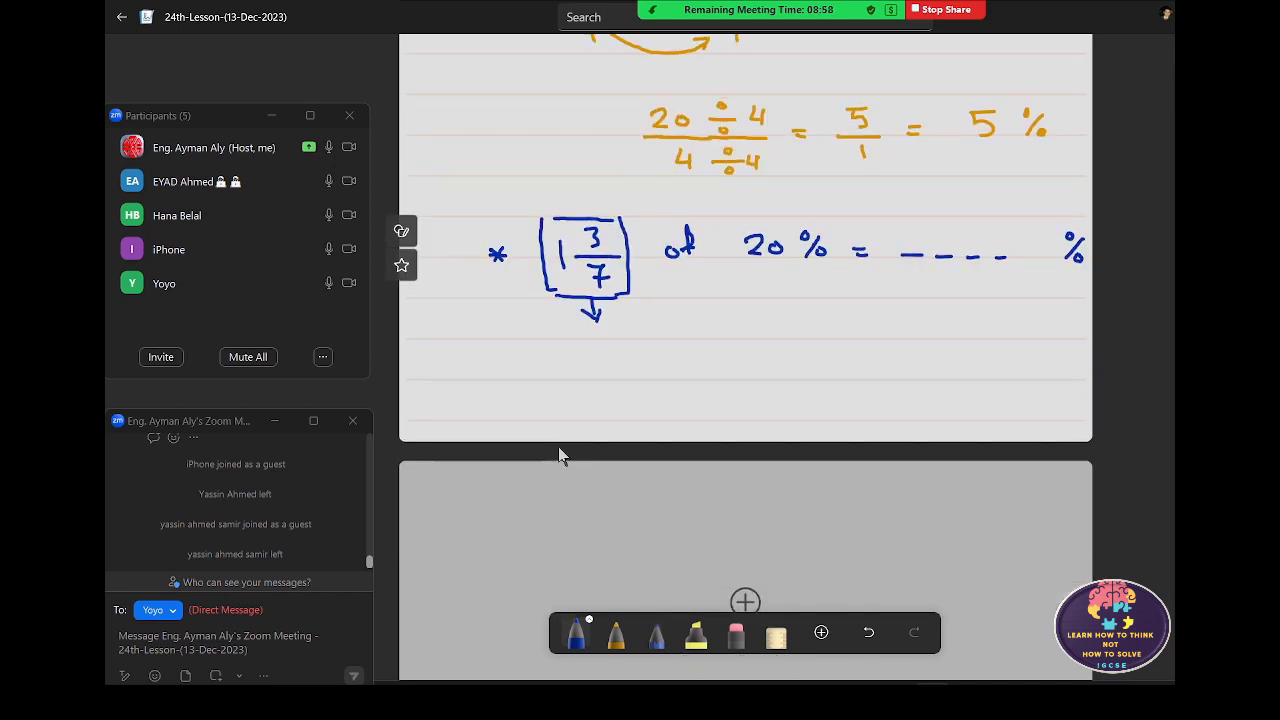
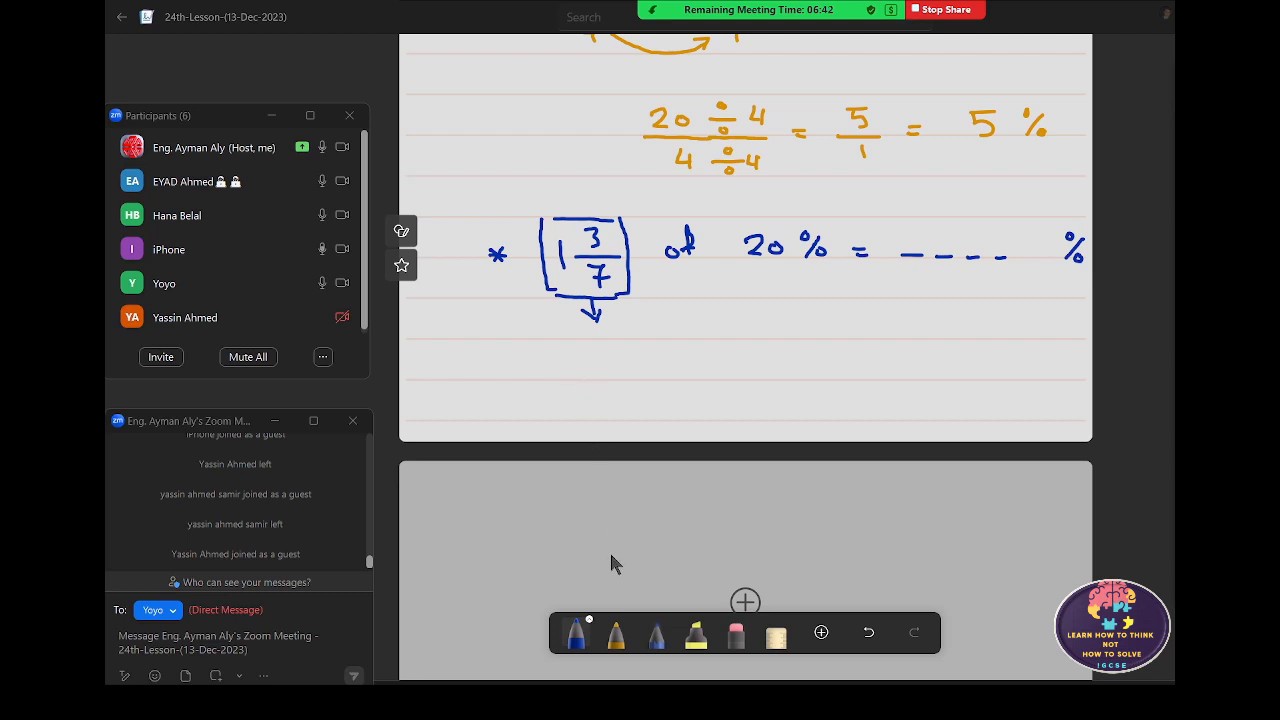
- Switch to orange ink to start the fraction bar under the boxed 1 3/7
{"action": "left_click", "coordinate": [616, 632]}
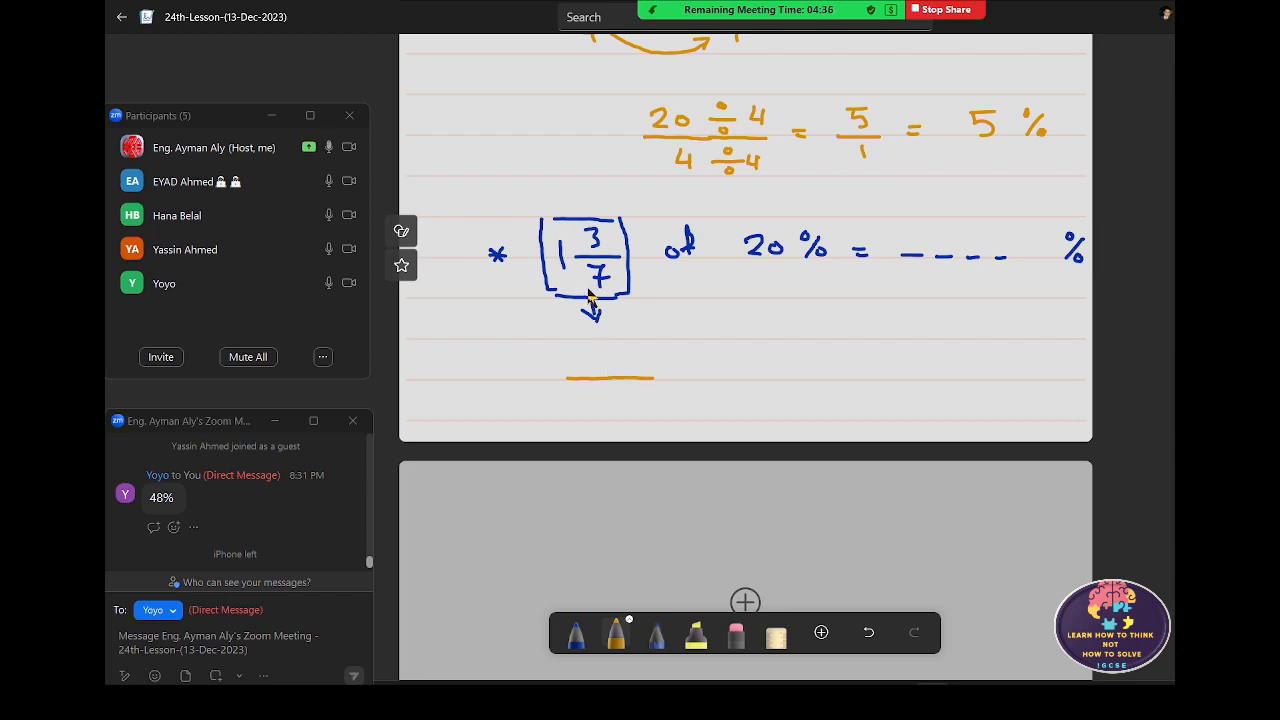
- Convert 1 3/7 to the improper fraction 10/7 with multiply-and-add arrows
{"action": "left_click_drag", "start_coordinate": [582, 288], "coordinate": [572, 279]}
{"action": "left_click_drag", "start_coordinate": [558, 234], "coordinate": [575, 229]}
{"action": "left_click_drag", "start_coordinate": [570, 284], "coordinate": [557, 281]}
{"action": "left_click_drag", "start_coordinate": [560, 228], "coordinate": [551, 221]}
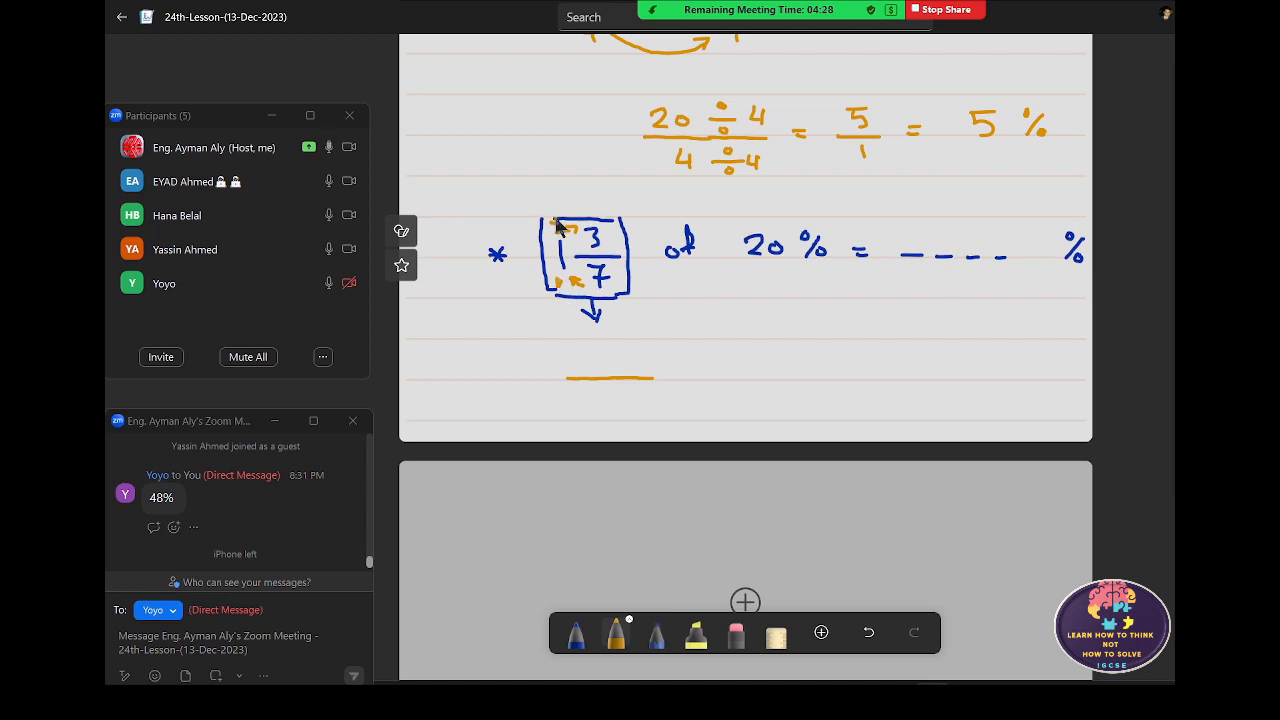
{"action": "left_click_drag", "start_coordinate": [590, 354], "coordinate": [610, 407]}
{"action": "left_click", "coordinate": [604, 356]}
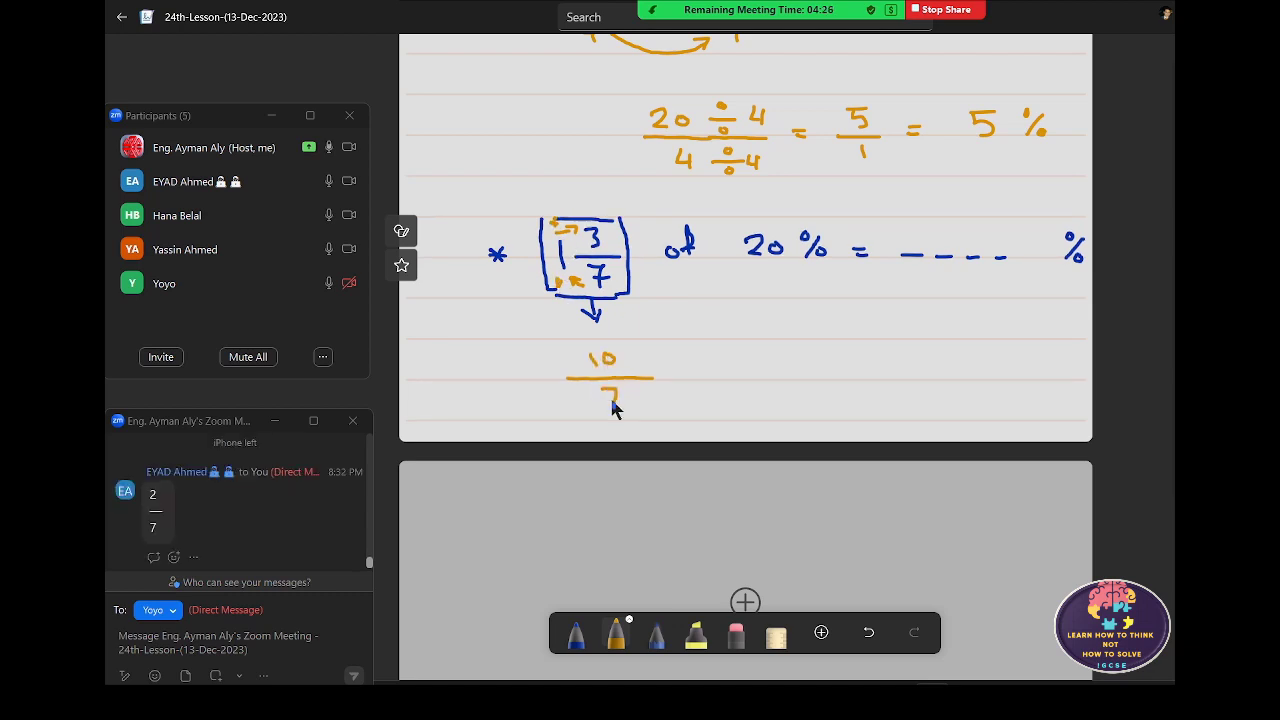
{"action": "mouse_move", "coordinate": [688, 287]}
{"action": "left_mouse_down"}
{"action": "mouse_move", "coordinate": [688, 318]}
{"action": "mouse_move", "coordinate": [699, 312]}
{"action": "left_mouse_up"}
- Write × 20/1 = 200/7 % and add a new blank page below
{"action": "mouse_move", "coordinate": [692, 369]}
{"action": "left_mouse_down"}
{"action": "mouse_move", "coordinate": [704, 386]}
{"action": "mouse_move", "coordinate": [693, 386]}
{"action": "mouse_move", "coordinate": [777, 365]}
{"action": "mouse_move", "coordinate": [784, 380]}
{"action": "mouse_move", "coordinate": [828, 369]}
{"action": "left_mouse_up"}
{"action": "left_click_drag", "start_coordinate": [815, 377], "coordinate": [828, 377]}
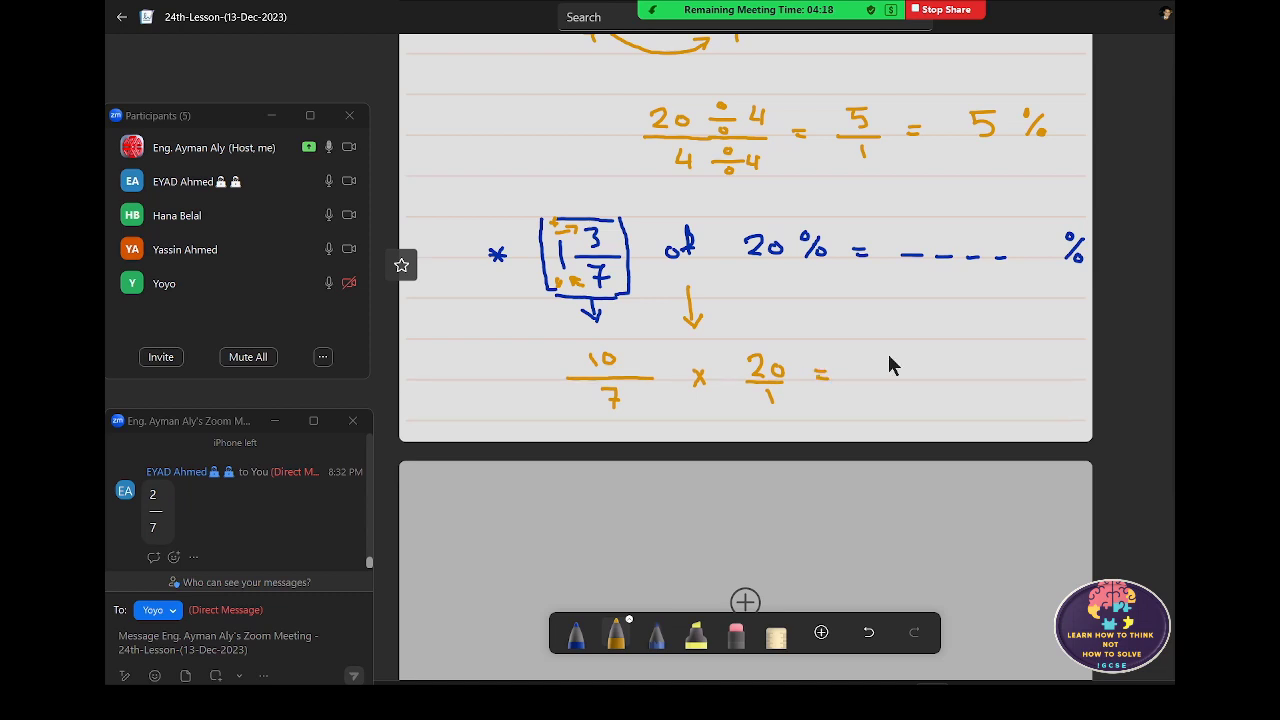
{"action": "mouse_move", "coordinate": [927, 364]}
{"action": "left_mouse_down"}
{"action": "mouse_move", "coordinate": [939, 380]}
{"action": "mouse_move", "coordinate": [912, 404]}
{"action": "left_mouse_up"}
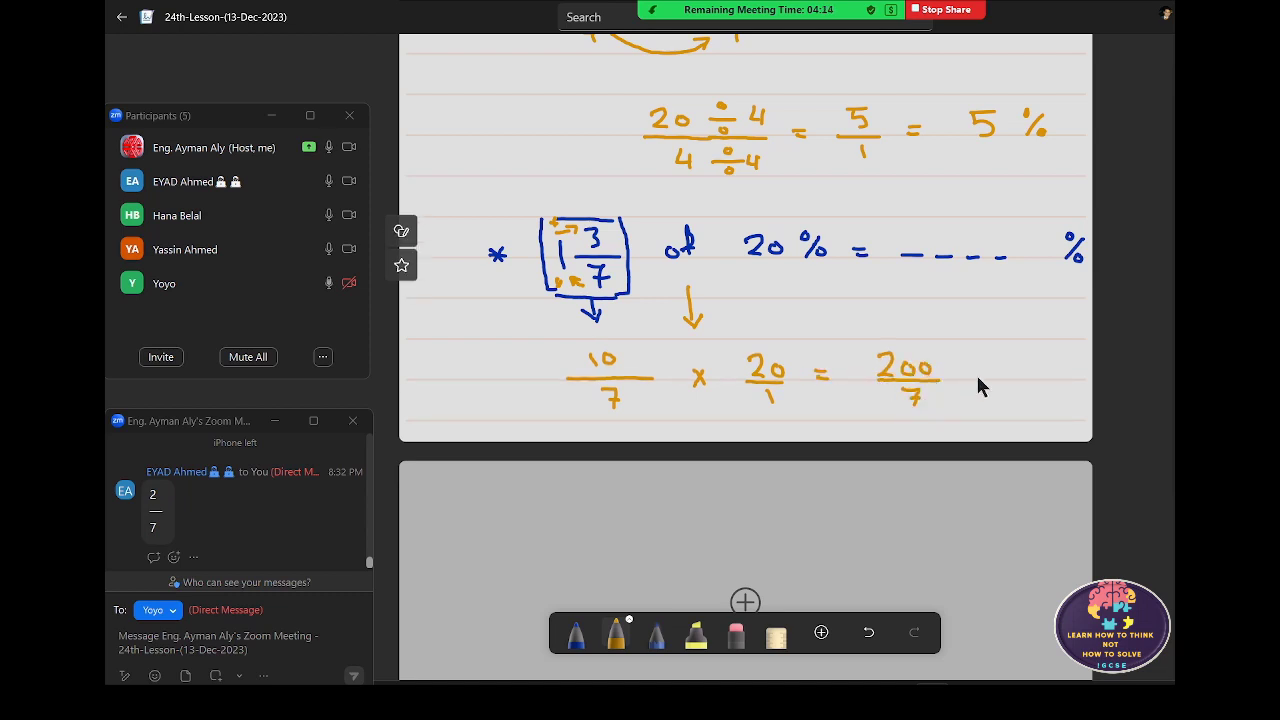
{"action": "left_click_drag", "start_coordinate": [980, 358], "coordinate": [994, 386]}
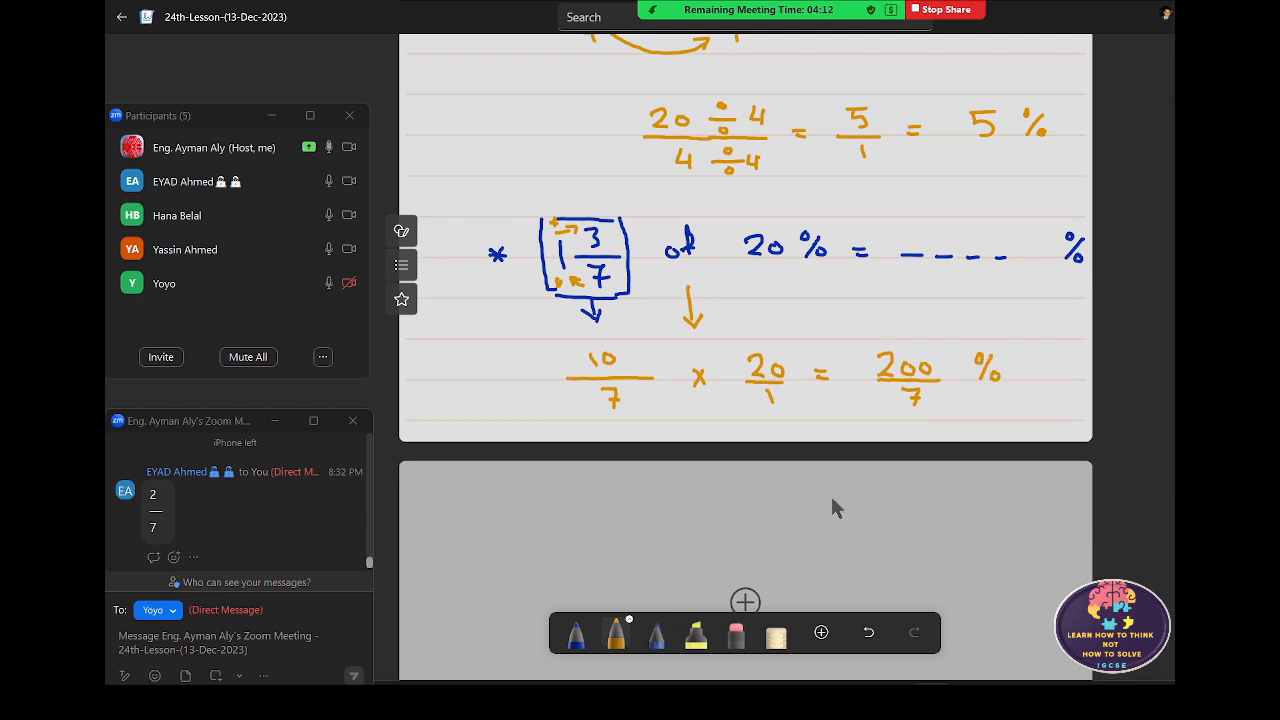
{"action": "scroll", "coordinate": [766, 560], "scroll_direction": "down", "scroll_amount": 3}
{"action": "left_click", "coordinate": [737, 483]}
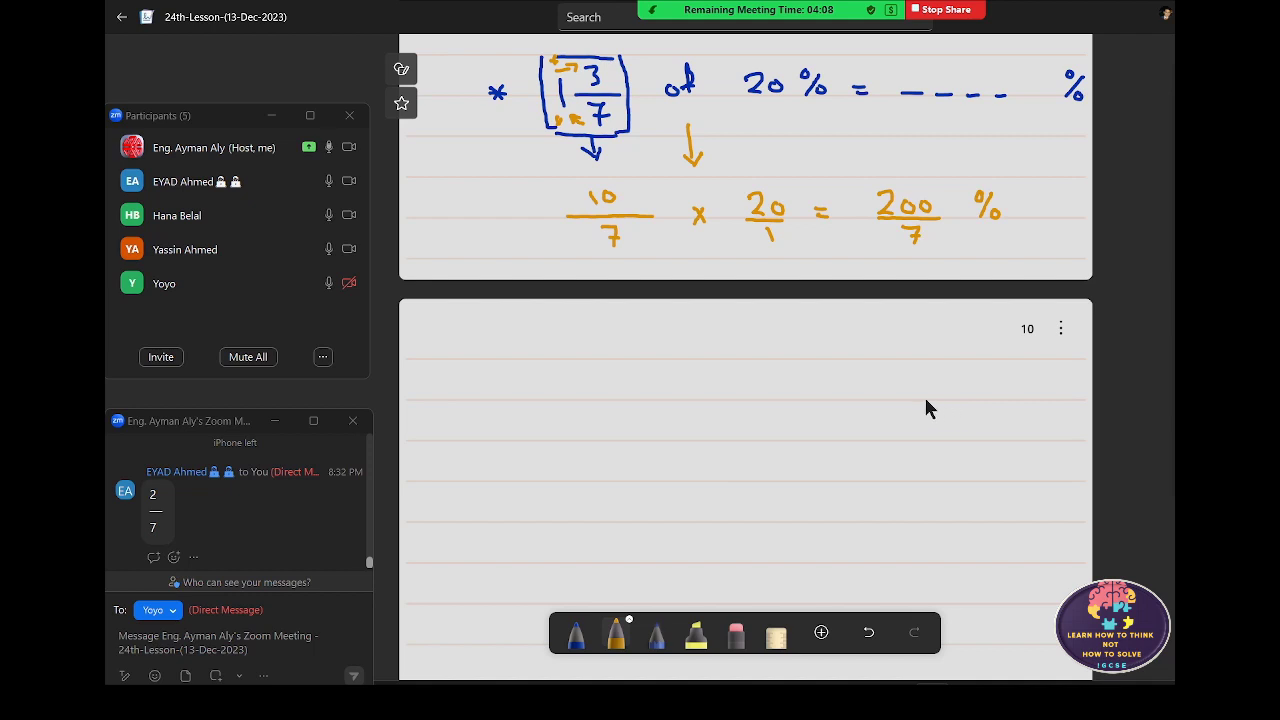
- Set up the long division 200 ÷ 7 and work out the quotient 28
{"action": "left_click_drag", "start_coordinate": [941, 400], "coordinate": [1031, 400]}
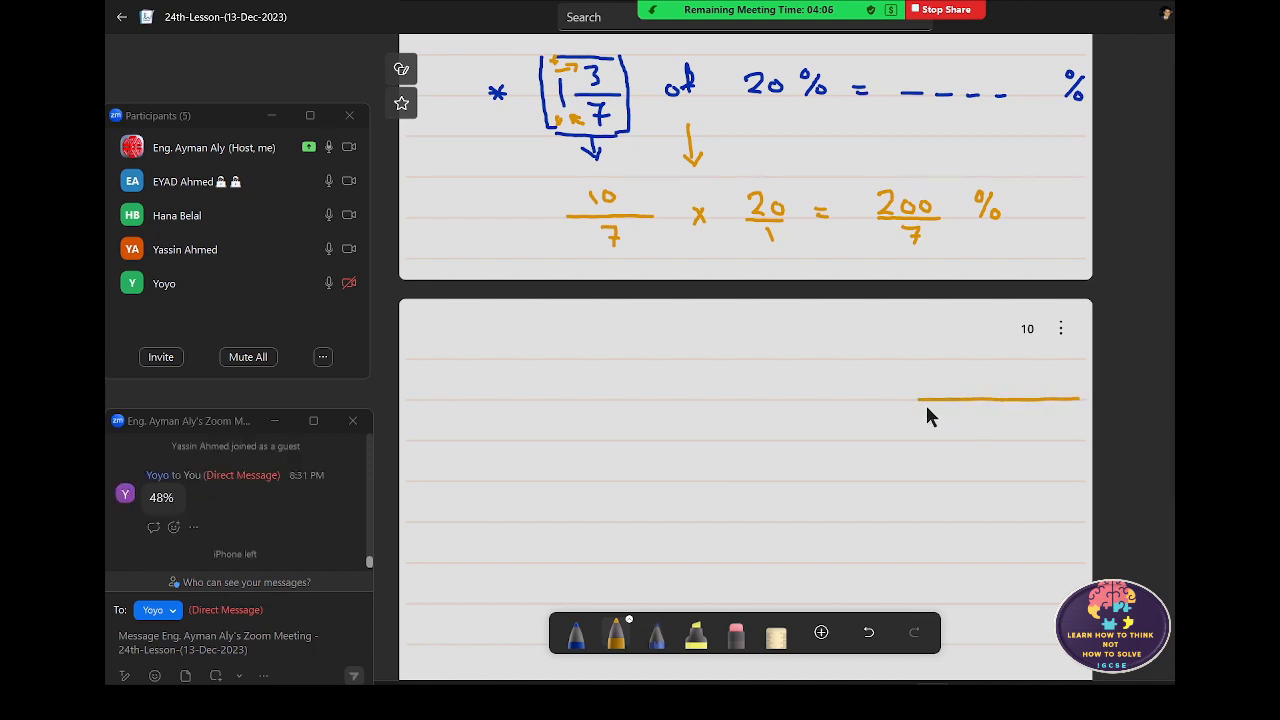
{"action": "mouse_move", "coordinate": [923, 402]}
{"action": "left_mouse_down"}
{"action": "mouse_move", "coordinate": [933, 440]}
{"action": "mouse_move", "coordinate": [895, 434]}
{"action": "mouse_move", "coordinate": [1002, 428]}
{"action": "left_mouse_up"}
{"action": "left_click_drag", "start_coordinate": [938, 380], "coordinate": [940, 384]}
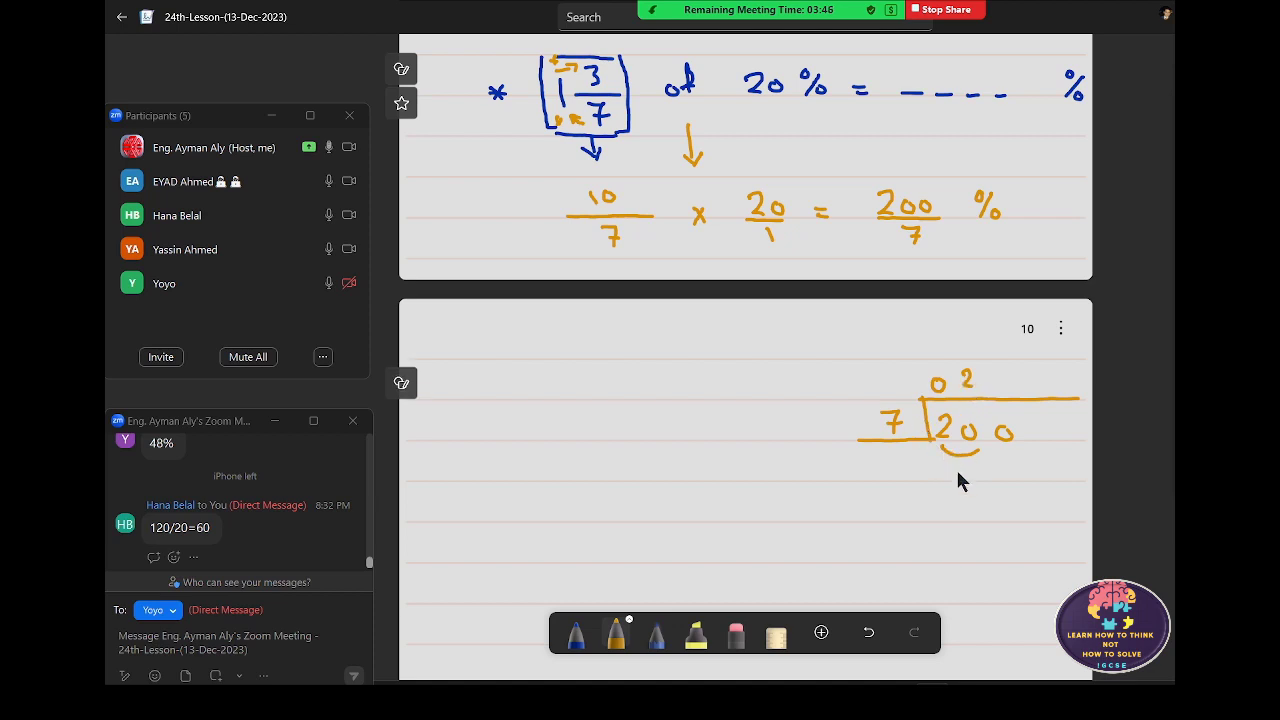
{"action": "mouse_move", "coordinate": [949, 460]}
{"action": "left_mouse_down"}
{"action": "mouse_move", "coordinate": [951, 476]}
{"action": "mouse_move", "coordinate": [987, 480]}
{"action": "mouse_move", "coordinate": [937, 455]}
{"action": "mouse_move", "coordinate": [955, 493]}
{"action": "mouse_move", "coordinate": [985, 498]}
{"action": "left_mouse_up"}
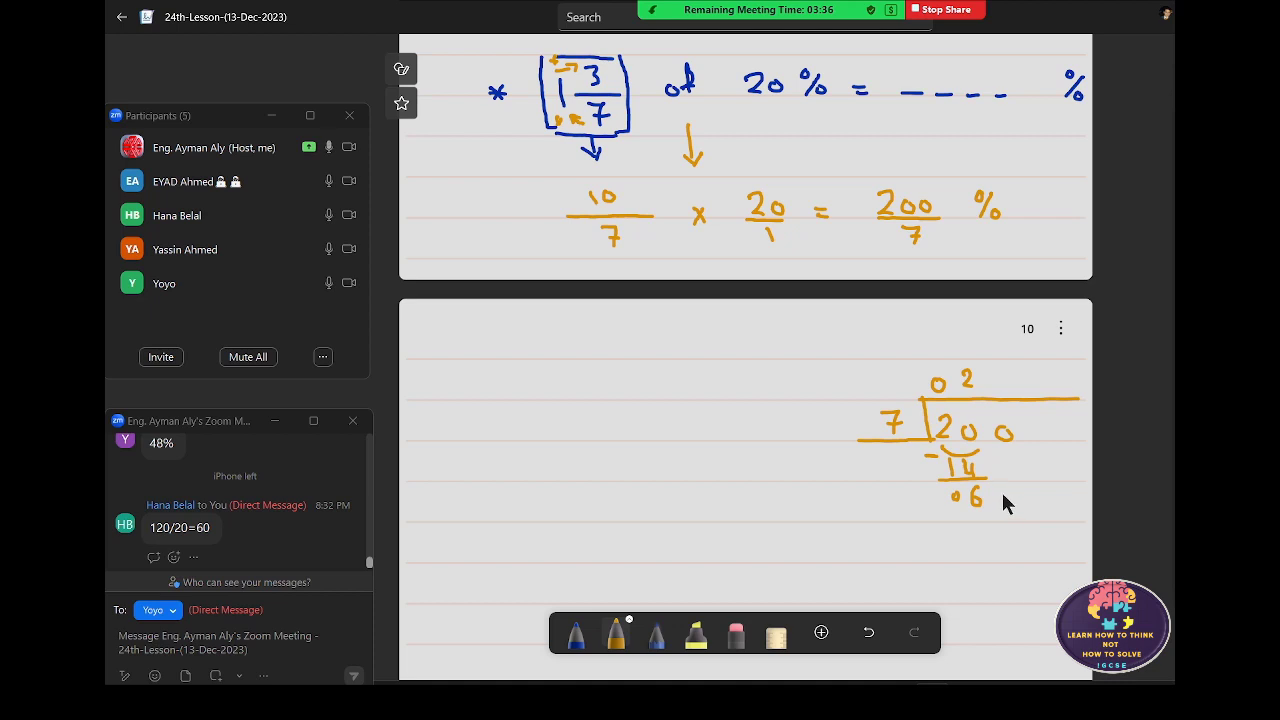
{"action": "left_click_drag", "start_coordinate": [1001, 490], "coordinate": [1006, 479]}
{"action": "mouse_move", "coordinate": [993, 374]}
{"action": "left_mouse_down"}
{"action": "mouse_move", "coordinate": [998, 390]}
{"action": "mouse_move", "coordinate": [1000, 377]}
{"action": "left_mouse_up"}
{"action": "mouse_move", "coordinate": [974, 522]}
{"action": "left_mouse_down"}
{"action": "mouse_move", "coordinate": [975, 540]}
{"action": "mouse_move", "coordinate": [1000, 534]}
{"action": "left_mouse_up"}
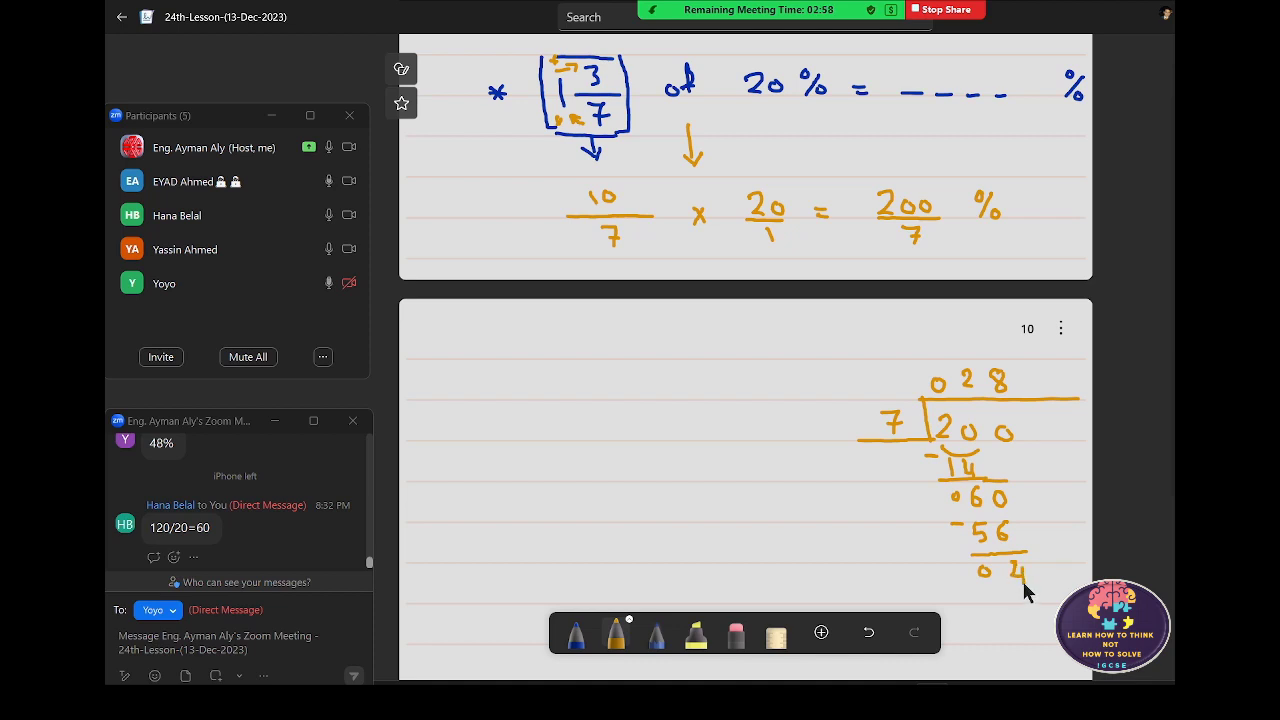
- Continue the division to 28.5 and write 28.5 in the answer blank
{"action": "left_click", "coordinate": [1021, 386]}
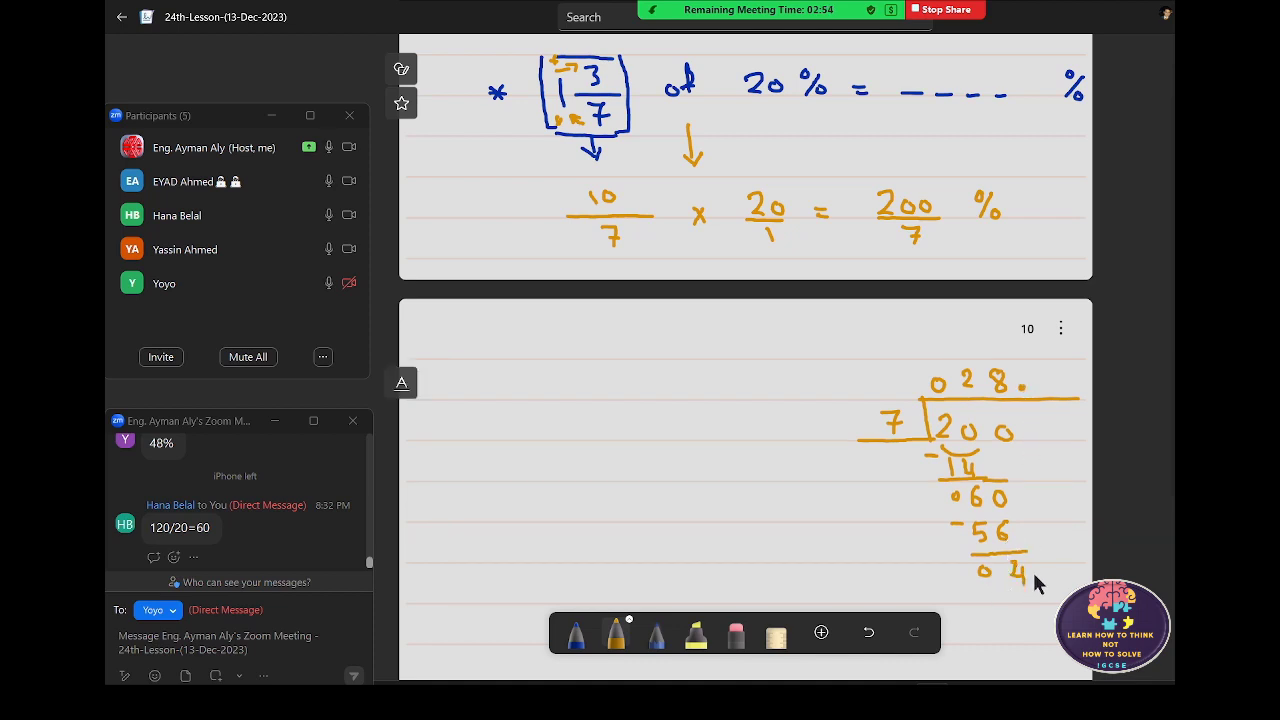
{"action": "left_click_drag", "start_coordinate": [1034, 571], "coordinate": [1032, 573]}
{"action": "left_click_drag", "start_coordinate": [1038, 377], "coordinate": [1046, 392]}
{"action": "mouse_move", "coordinate": [1018, 596]}
{"action": "left_mouse_down"}
{"action": "mouse_move", "coordinate": [1040, 617]}
{"action": "mouse_move", "coordinate": [1008, 598]}
{"action": "mouse_move", "coordinate": [1036, 643]}
{"action": "left_mouse_up"}
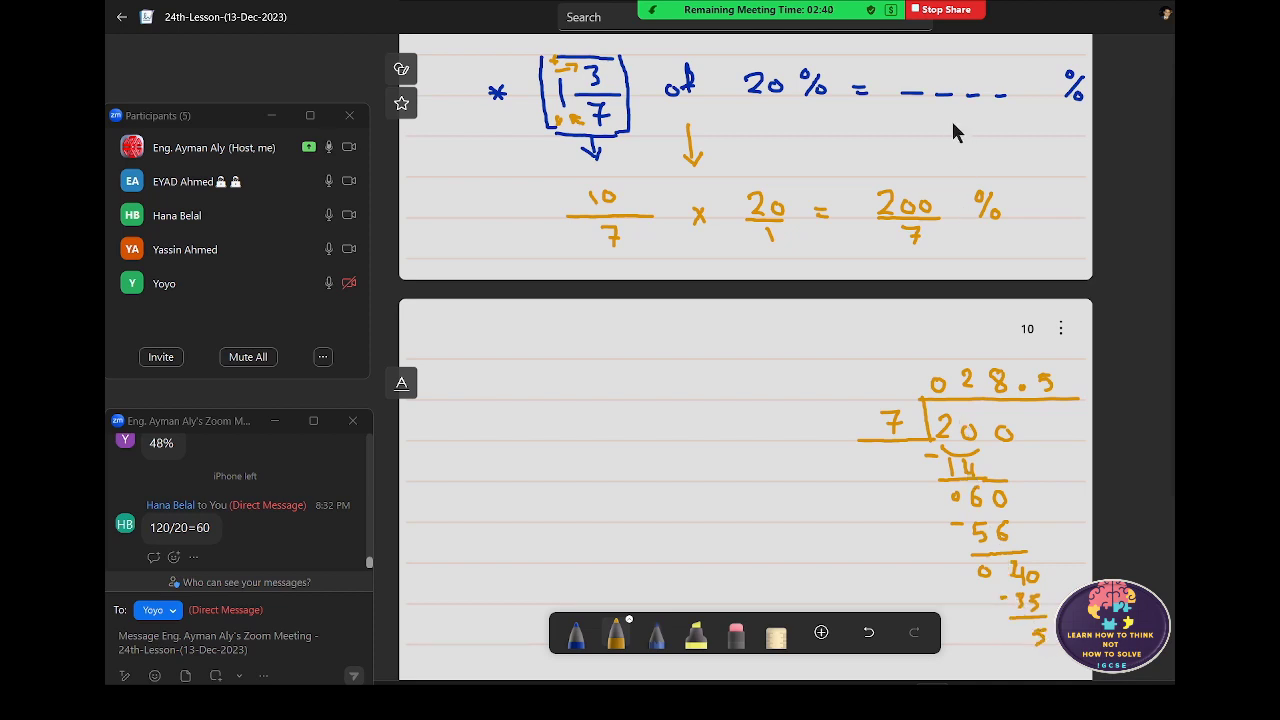
{"action": "mouse_move", "coordinate": [924, 70]}
{"action": "left_mouse_down"}
{"action": "mouse_move", "coordinate": [946, 90]}
{"action": "mouse_move", "coordinate": [954, 70]}
{"action": "mouse_move", "coordinate": [975, 90]}
{"action": "mouse_move", "coordinate": [988, 67]}
{"action": "left_mouse_up"}
{"action": "left_click", "coordinate": [969, 79]}
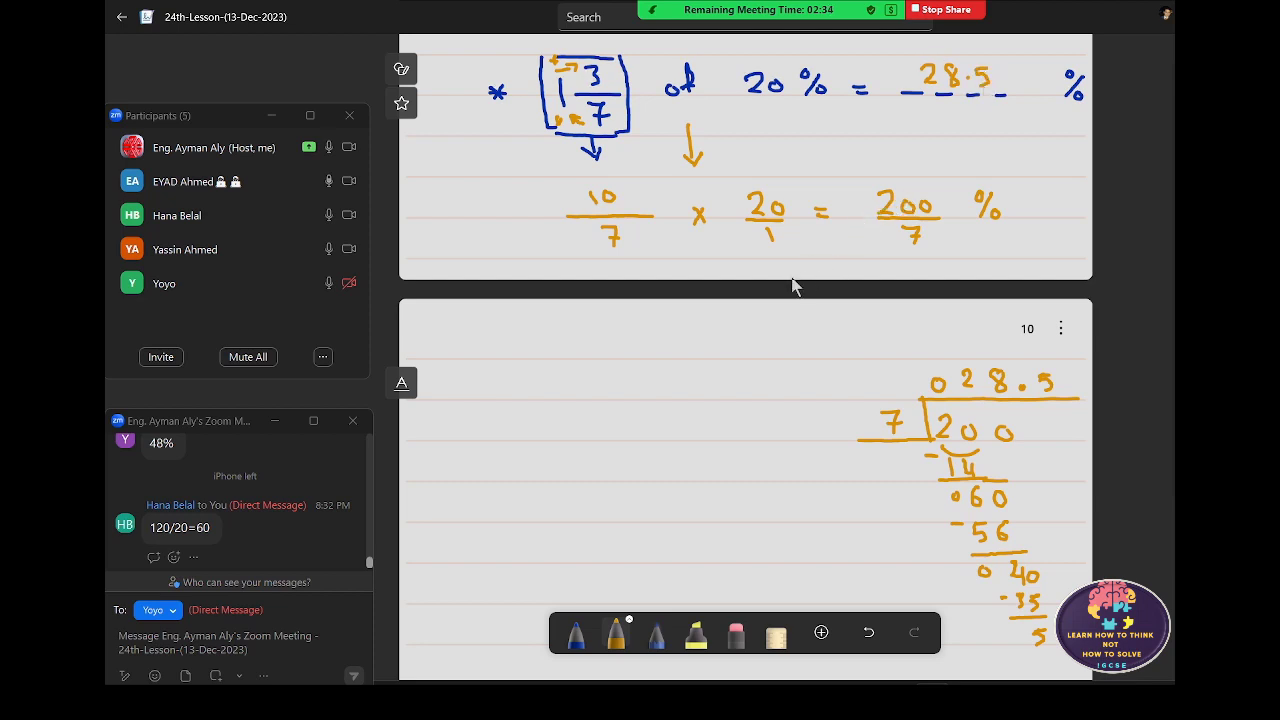
{"action": "left_click", "coordinate": [591, 621]}
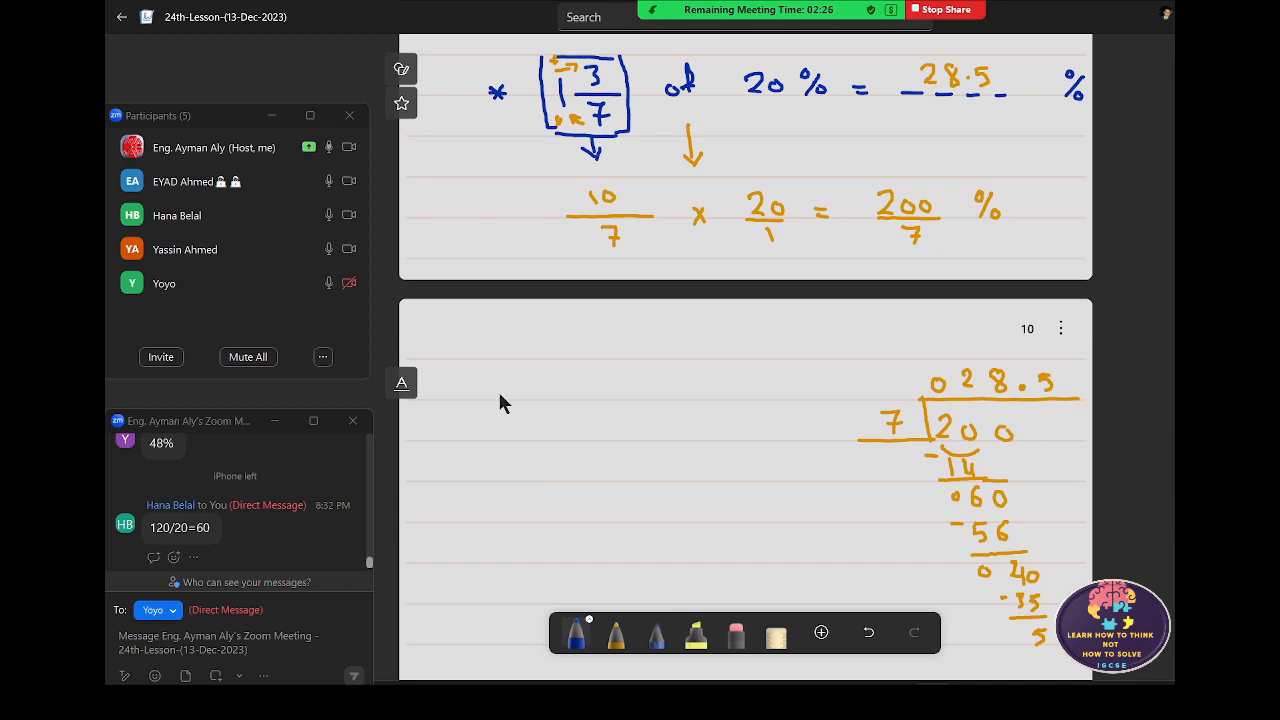
- Rule off the worked division with a vertical and a horizontal blue divider line
{"action": "left_click_drag", "start_coordinate": [490, 391], "coordinate": [495, 402]}
{"action": "left_click_drag", "start_coordinate": [492, 387], "coordinate": [492, 407]}
{"action": "left_click_drag", "start_coordinate": [852, 358], "coordinate": [851, 462]}
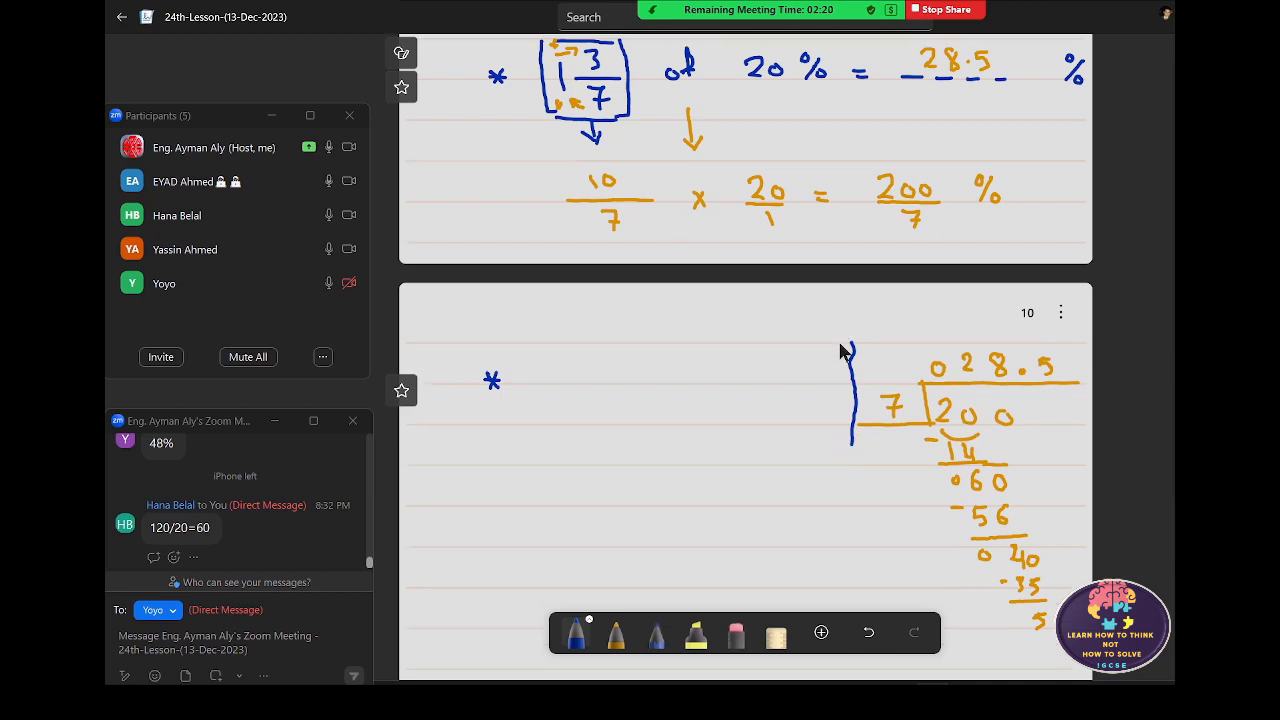
{"action": "scroll", "coordinate": [843, 349], "scroll_direction": "down", "scroll_amount": 5}
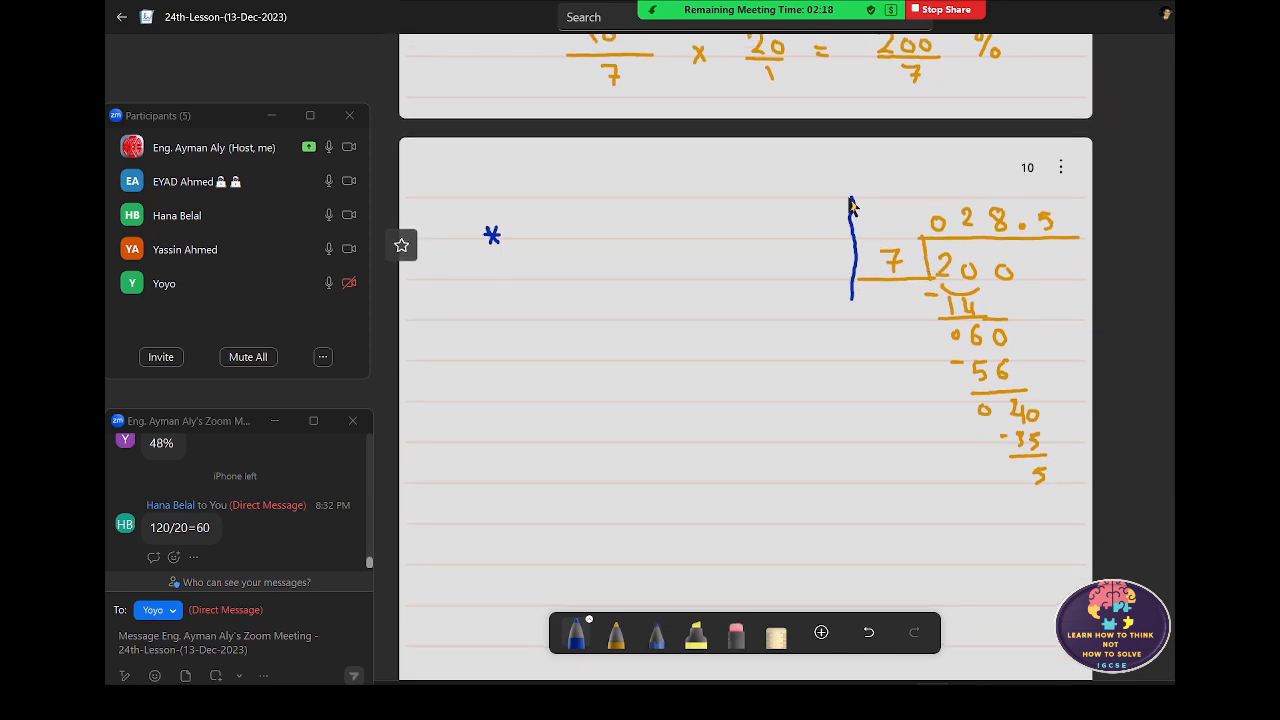
{"action": "left_click_drag", "start_coordinate": [851, 198], "coordinate": [851, 492]}
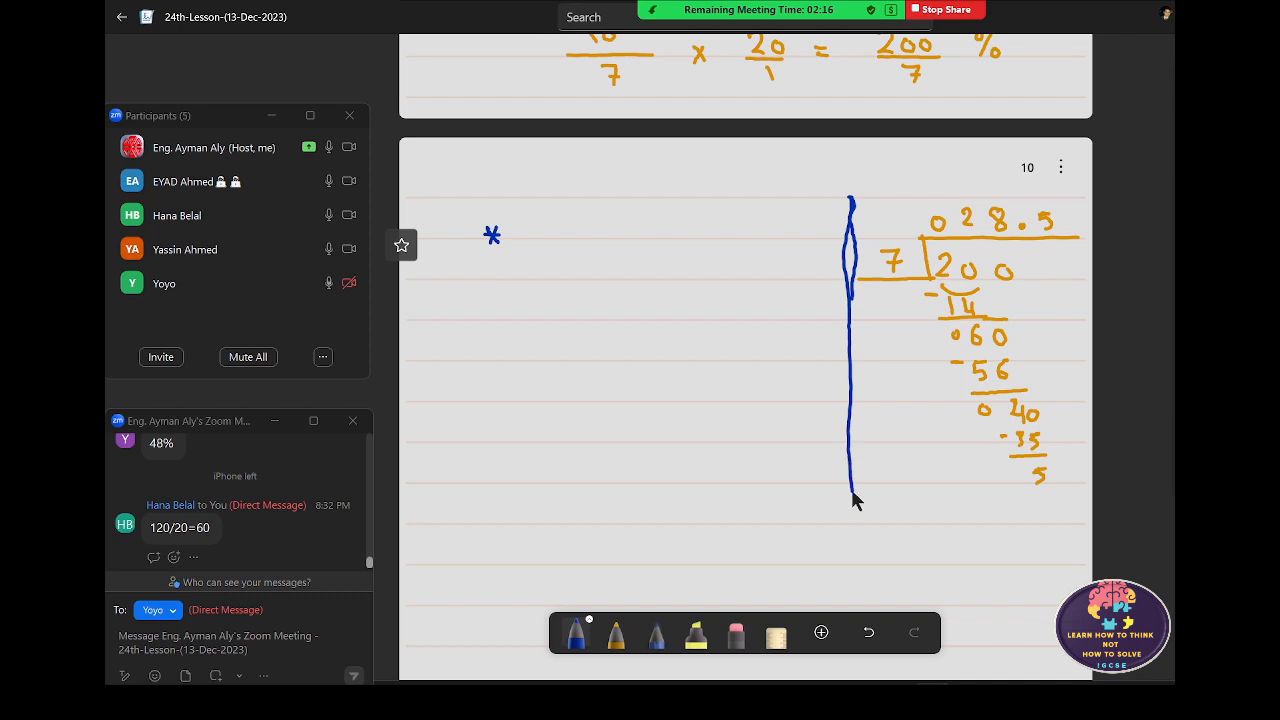
{"action": "left_click_drag", "start_coordinate": [486, 522], "coordinate": [1023, 525]}
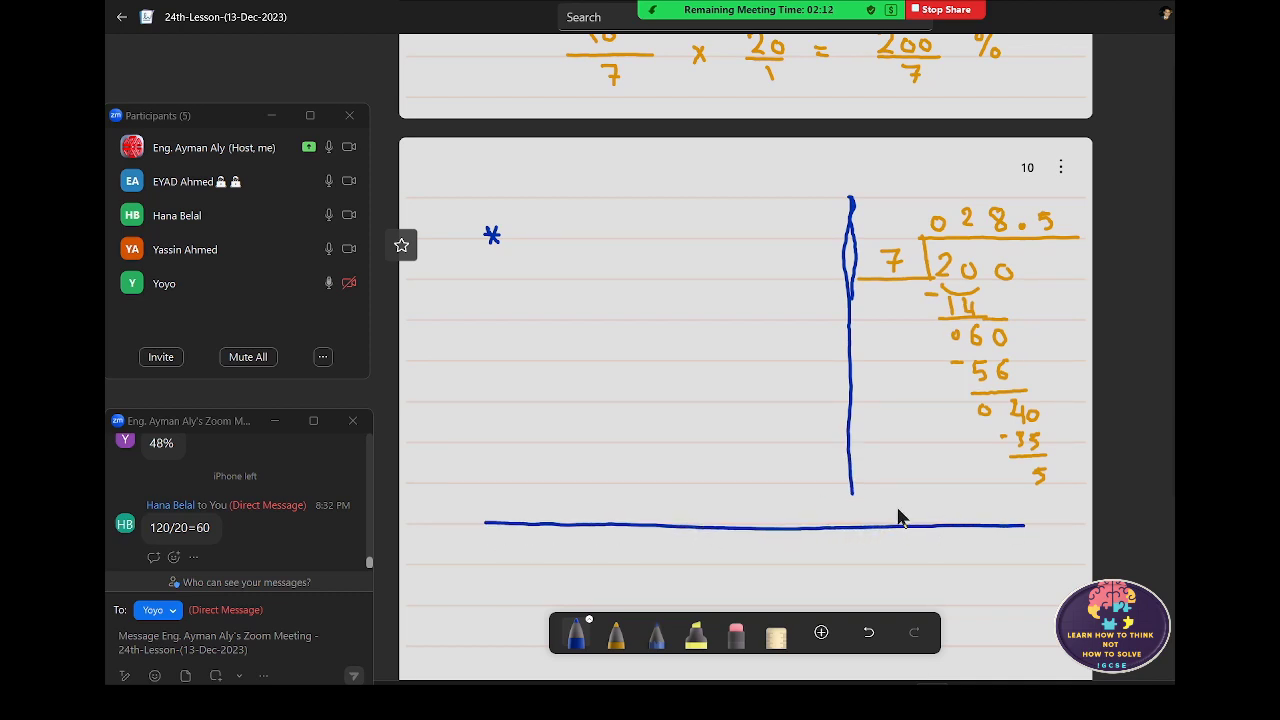
{"action": "scroll", "coordinate": [889, 334], "scroll_direction": "down", "scroll_amount": 2}
{"action": "scroll", "coordinate": [886, 337], "scroll_direction": "down", "scroll_amount": 3}
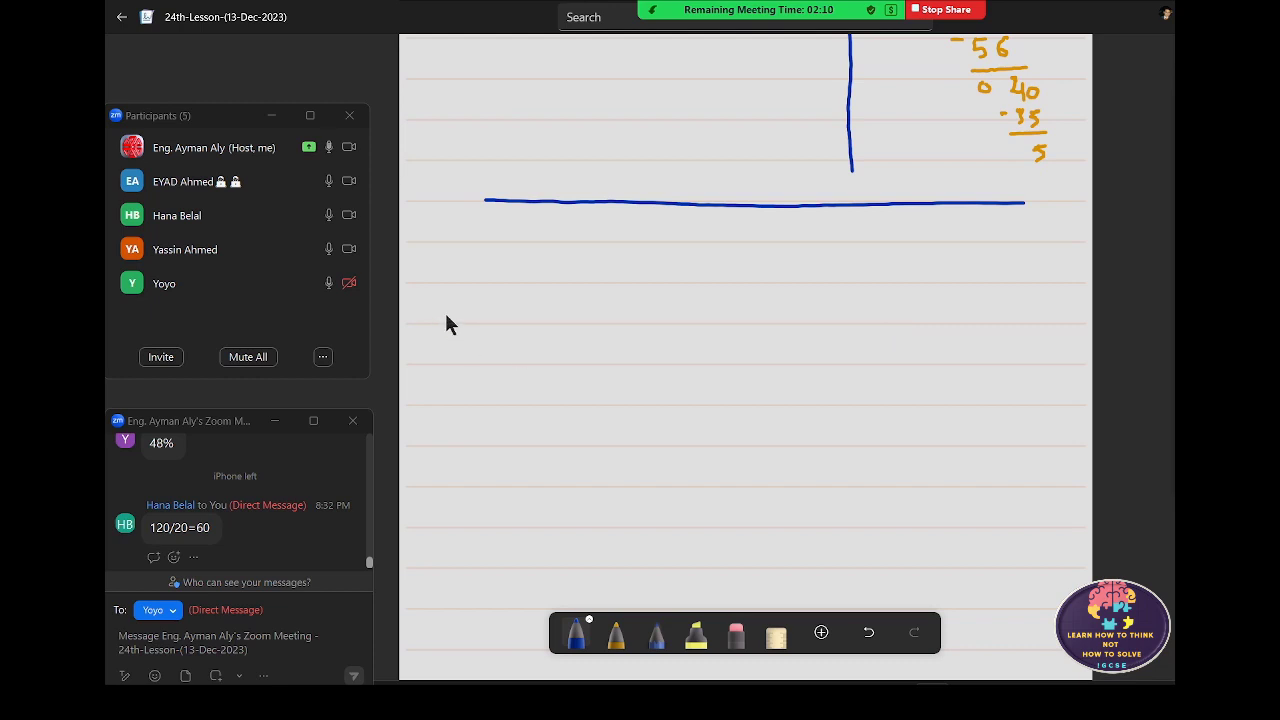
- Write '* 1 3/6 of 30% + 1 2/6 of 42%', deleting a stray 7
{"action": "mouse_move", "coordinate": [455, 235]}
{"action": "left_mouse_down"}
{"action": "mouse_move", "coordinate": [467, 248]}
{"action": "mouse_move", "coordinate": [456, 249]}
{"action": "mouse_move", "coordinate": [557, 241]}
{"action": "mouse_move", "coordinate": [532, 231]}
{"action": "mouse_move", "coordinate": [552, 269]}
{"action": "mouse_move", "coordinate": [543, 259]}
{"action": "left_mouse_up"}
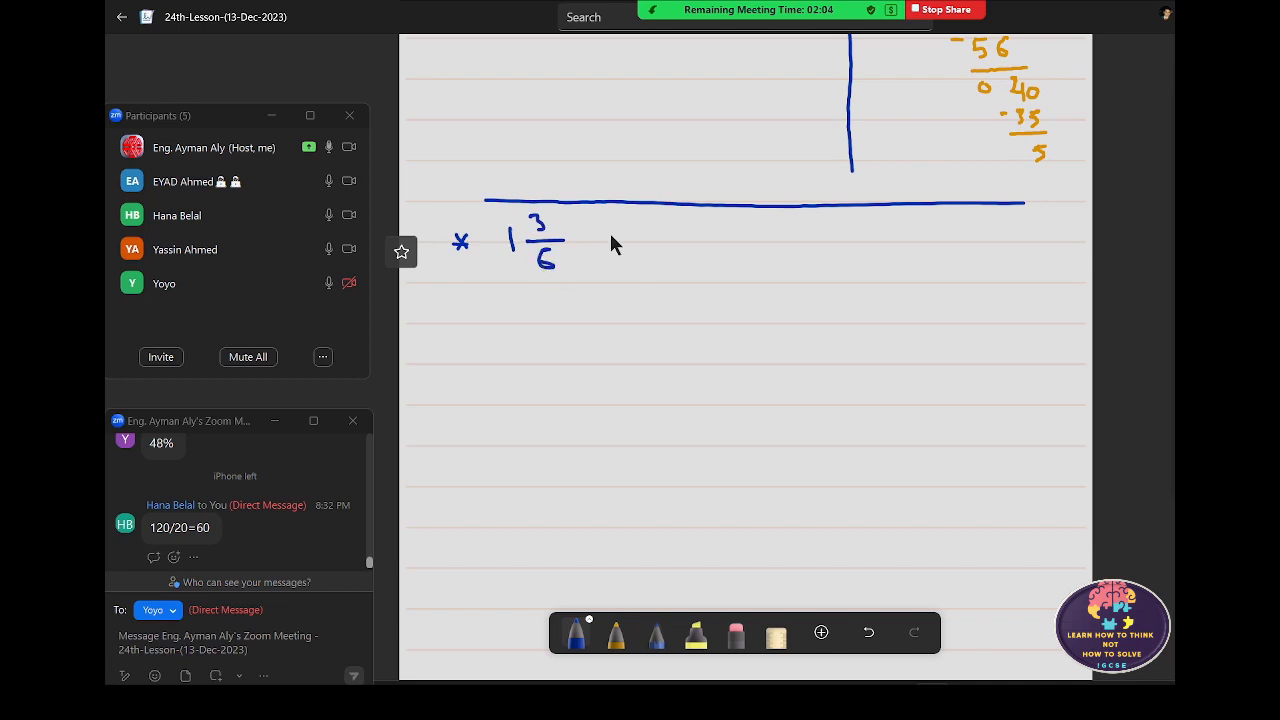
{"action": "left_click_drag", "start_coordinate": [605, 232], "coordinate": [621, 246]}
{"action": "left_click_drag", "start_coordinate": [613, 233], "coordinate": [672, 240]}
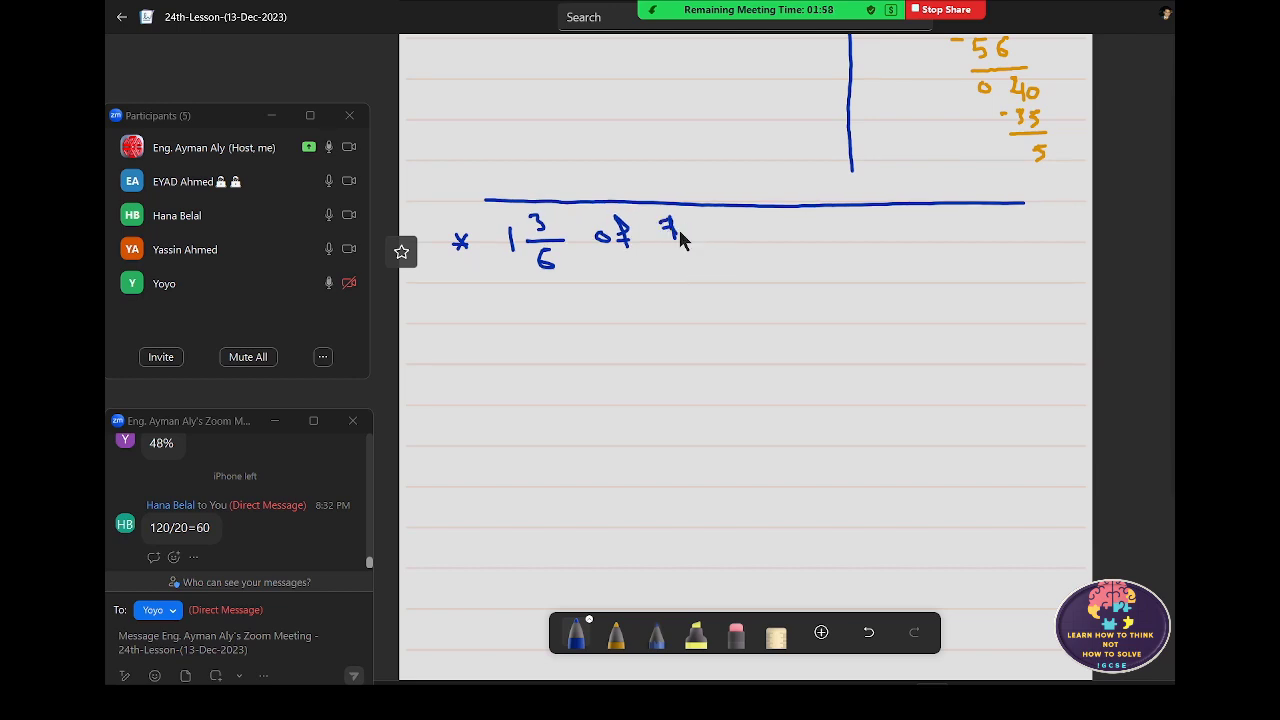
{"action": "left_click", "coordinate": [672, 232]}
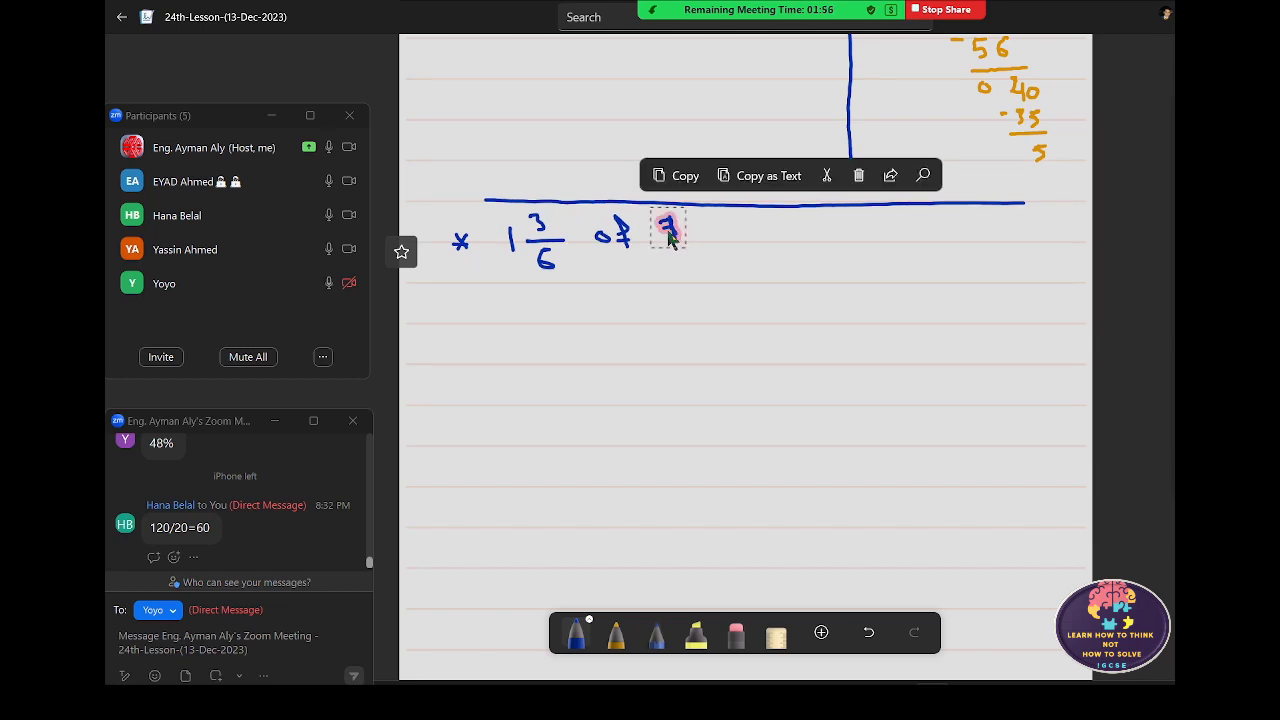
{"action": "key", "text": "Delete"}
{"action": "mouse_move", "coordinate": [660, 226]}
{"action": "left_mouse_down"}
{"action": "mouse_move", "coordinate": [664, 242]}
{"action": "mouse_move", "coordinate": [684, 231]}
{"action": "mouse_move", "coordinate": [708, 248]}
{"action": "mouse_move", "coordinate": [706, 232]}
{"action": "mouse_move", "coordinate": [796, 241]}
{"action": "mouse_move", "coordinate": [786, 255]}
{"action": "left_mouse_up"}
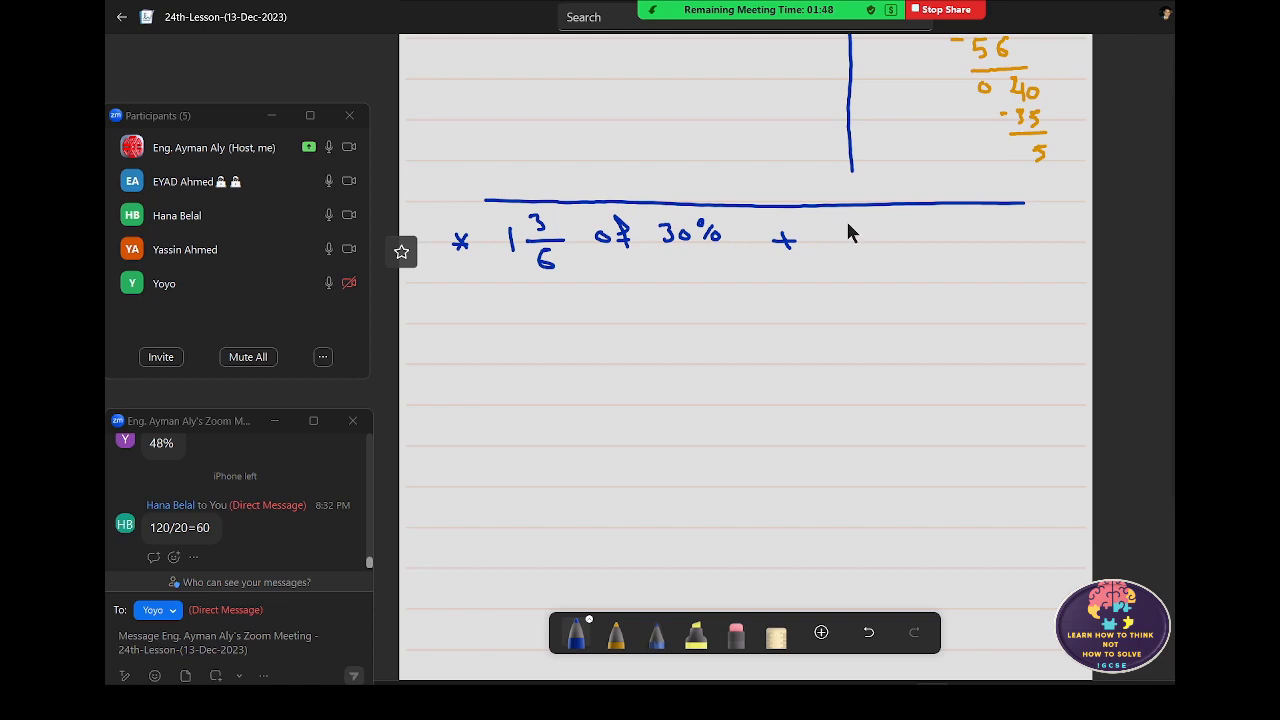
{"action": "mouse_move", "coordinate": [832, 228]}
{"action": "left_mouse_down"}
{"action": "mouse_move", "coordinate": [834, 250]}
{"action": "mouse_move", "coordinate": [882, 240]}
{"action": "mouse_move", "coordinate": [865, 233]}
{"action": "mouse_move", "coordinate": [862, 259]}
{"action": "mouse_move", "coordinate": [905, 236]}
{"action": "mouse_move", "coordinate": [974, 237]}
{"action": "mouse_move", "coordinate": [968, 246]}
{"action": "mouse_move", "coordinate": [1002, 244]}
{"action": "mouse_move", "coordinate": [1003, 232]}
{"action": "left_mouse_up"}
{"action": "left_click_drag", "start_coordinate": [1013, 236], "coordinate": [1016, 243]}
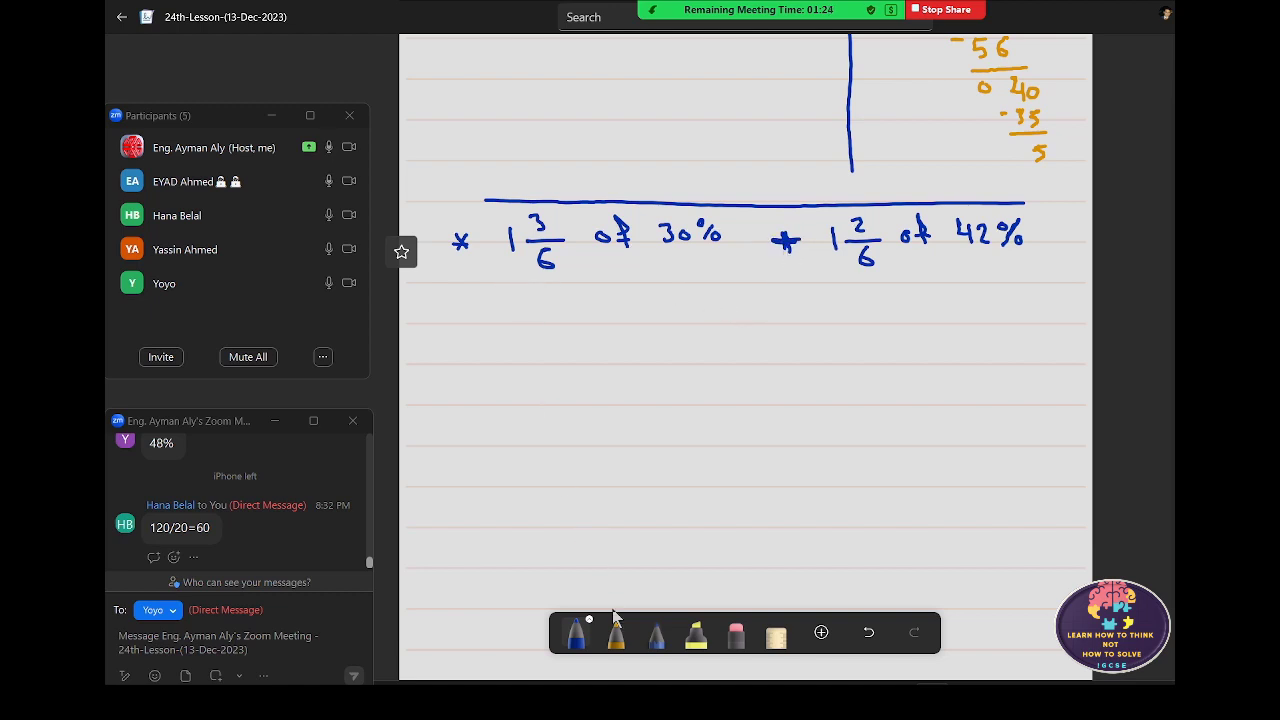
- Mark under 1 3/6 and 1 2/6 in orange, and mute the participant with a live microphone
{"action": "left_click", "coordinate": [616, 634]}
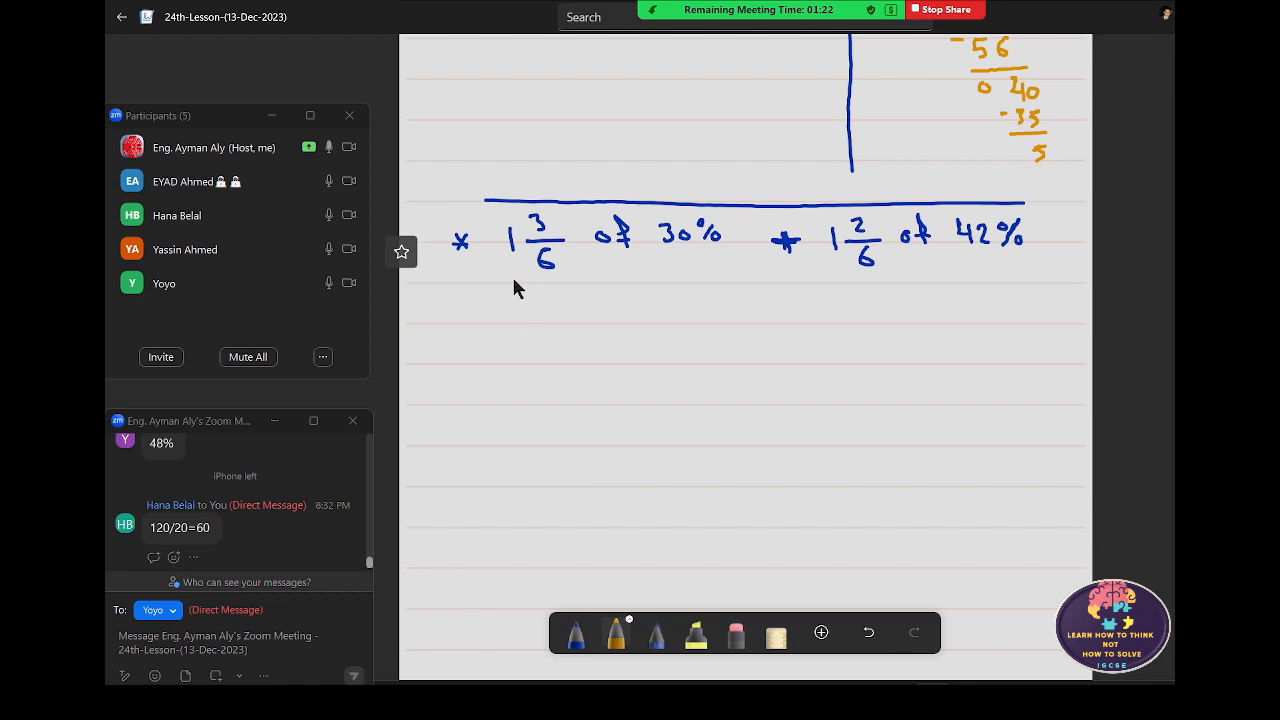
{"action": "mouse_move", "coordinate": [512, 281]}
{"action": "left_mouse_down"}
{"action": "mouse_move", "coordinate": [575, 281]}
{"action": "mouse_move", "coordinate": [545, 315]}
{"action": "mouse_move", "coordinate": [554, 303]}
{"action": "left_mouse_up"}
{"action": "mouse_move", "coordinate": [850, 284]}
{"action": "left_mouse_down"}
{"action": "mouse_move", "coordinate": [886, 284]}
{"action": "mouse_move", "coordinate": [875, 316]}
{"action": "mouse_move", "coordinate": [884, 304]}
{"action": "left_mouse_up"}
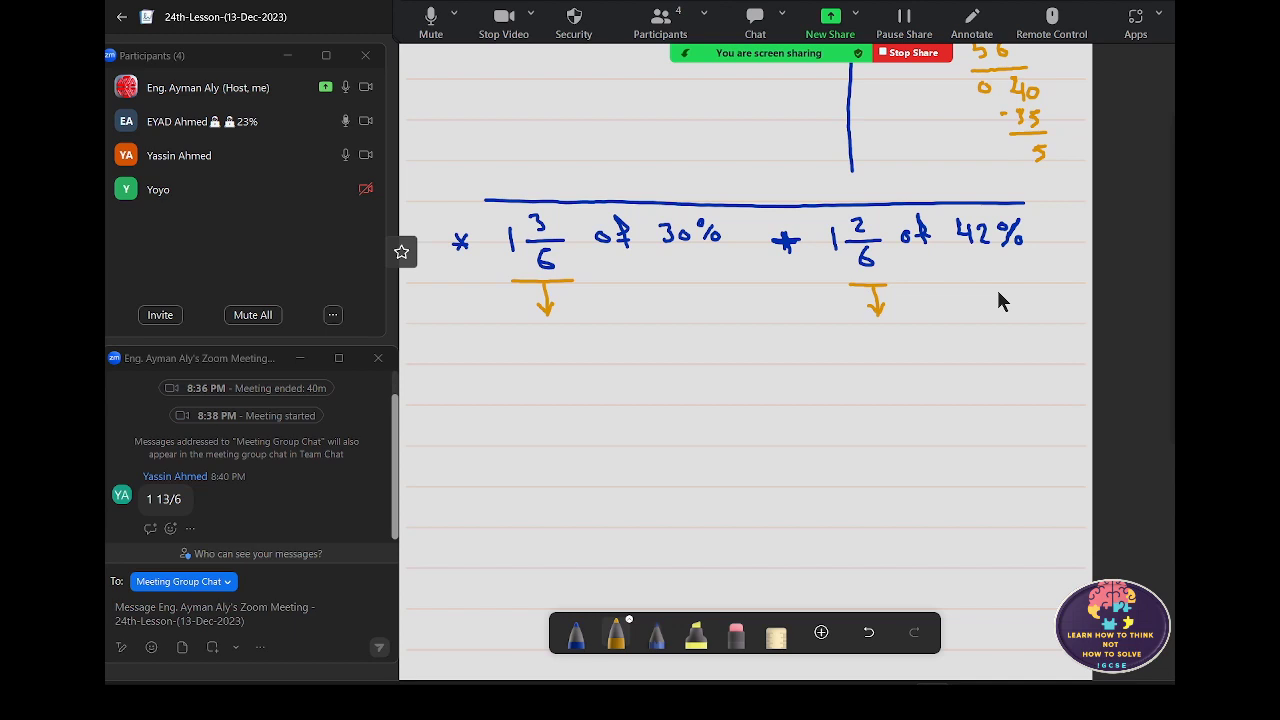
{"action": "mouse_move", "coordinate": [375, 95]}
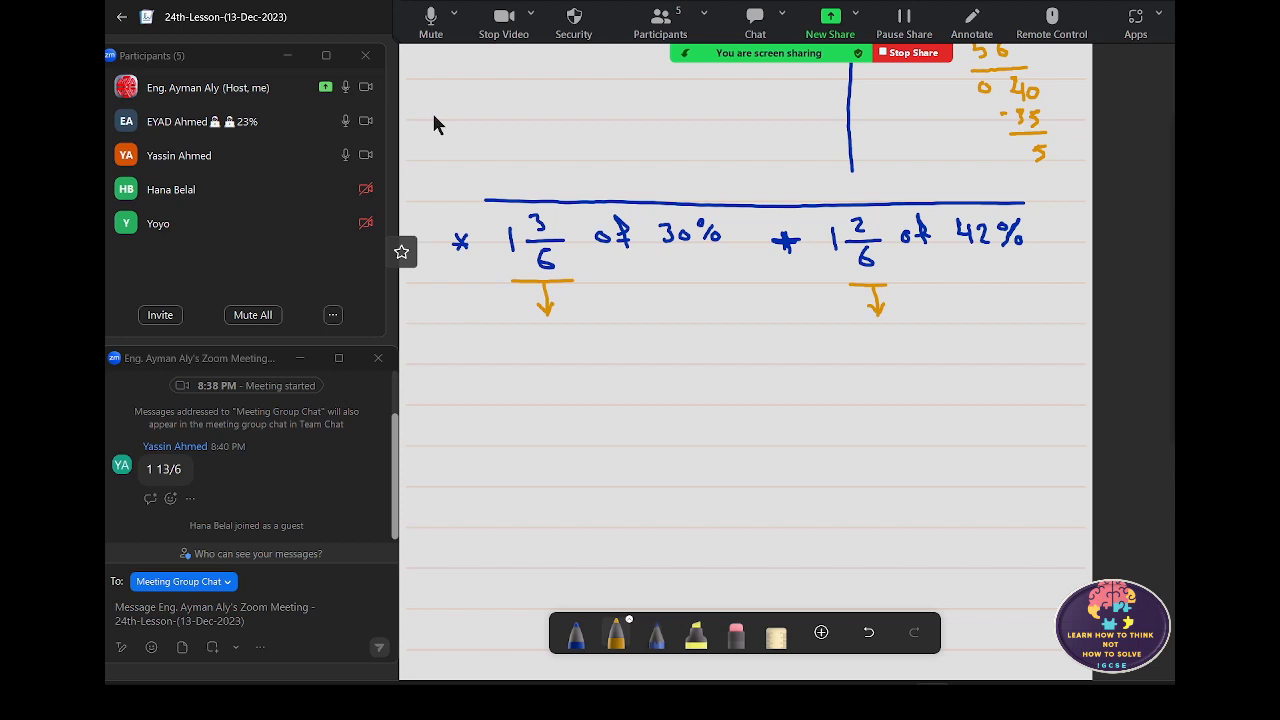
{"action": "left_click", "coordinate": [340, 120]}
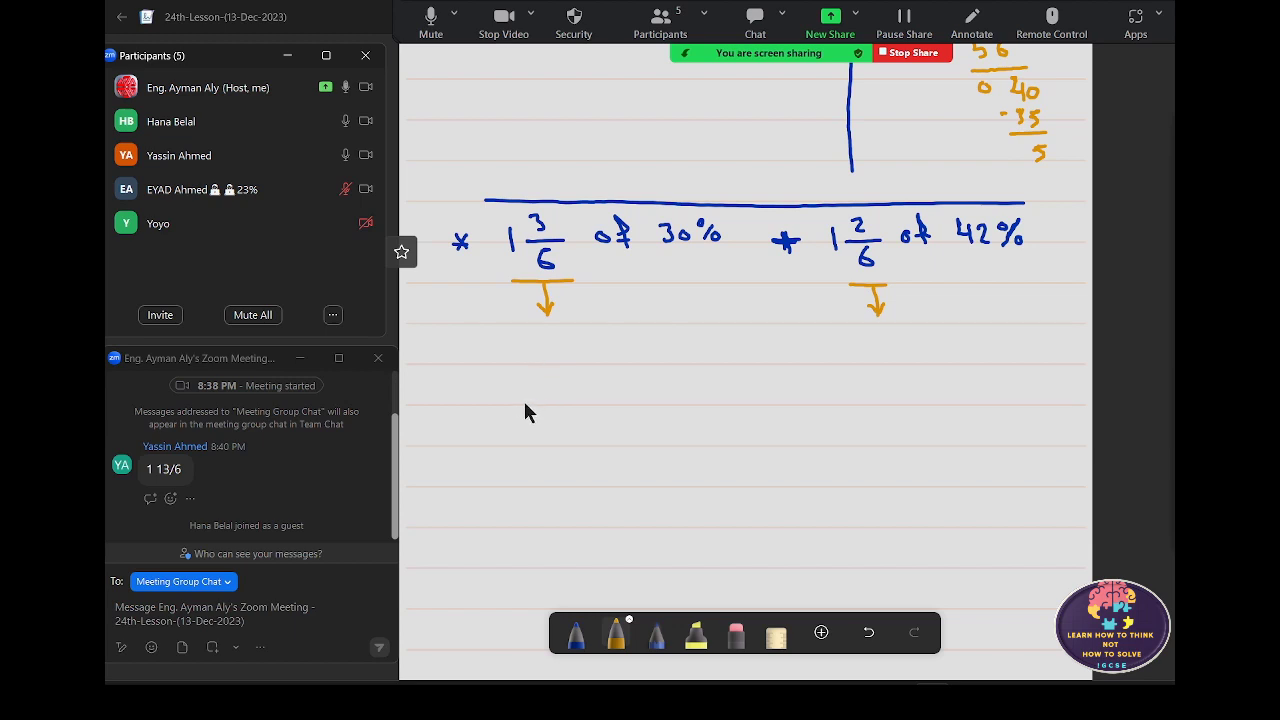
- Convert 1 3/6 to 9/6, multiply by 30%/1, and write 270/6 %
{"action": "left_click_drag", "start_coordinate": [525, 404], "coordinate": [571, 405]}
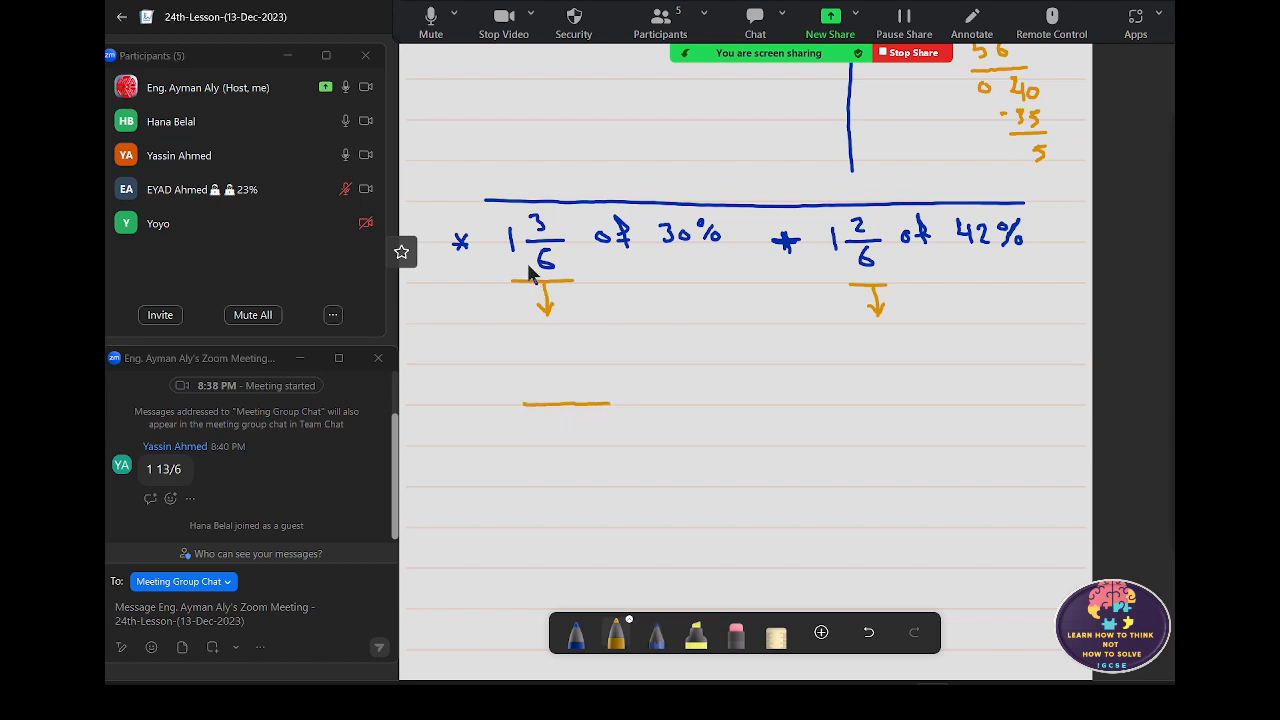
{"action": "left_click_drag", "start_coordinate": [515, 266], "coordinate": [500, 265]}
{"action": "left_click_drag", "start_coordinate": [488, 222], "coordinate": [512, 212]}
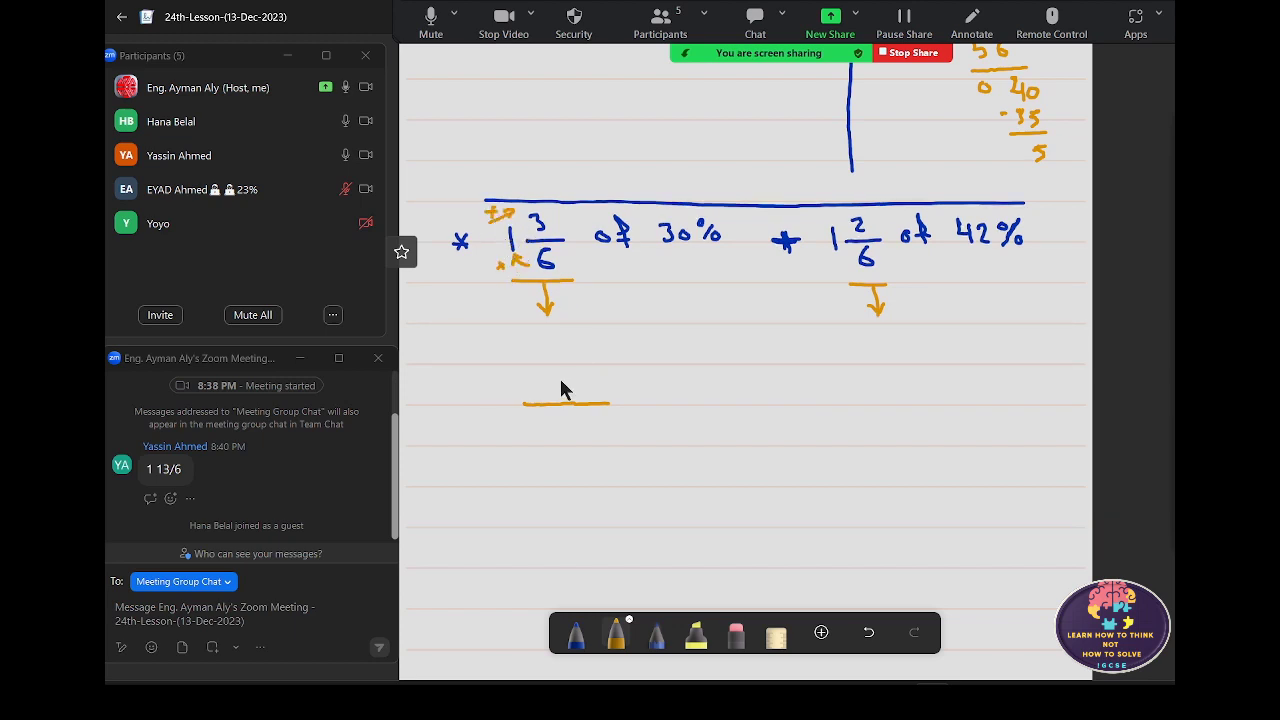
{"action": "left_click_drag", "start_coordinate": [561, 376], "coordinate": [570, 430]}
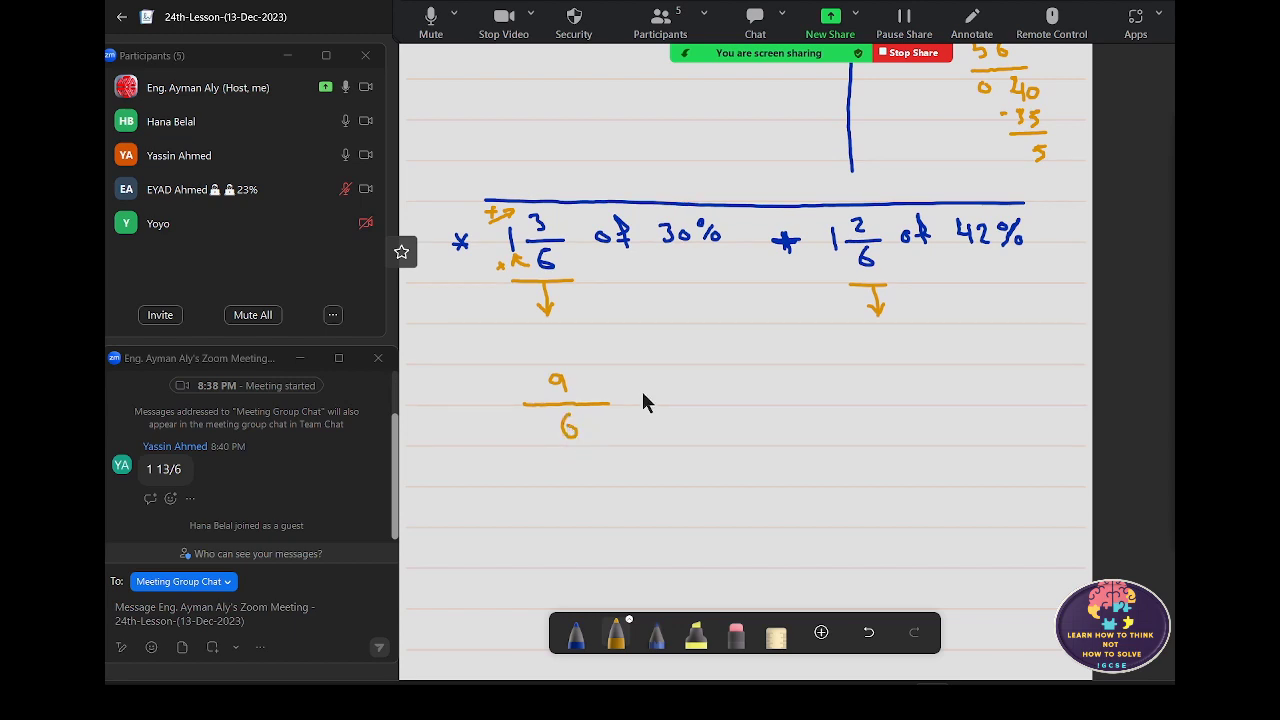
{"action": "mouse_move", "coordinate": [648, 396]}
{"action": "left_mouse_down"}
{"action": "mouse_move", "coordinate": [637, 411]}
{"action": "mouse_move", "coordinate": [649, 410]}
{"action": "left_mouse_up"}
{"action": "left_click_drag", "start_coordinate": [728, 385], "coordinate": [742, 398]}
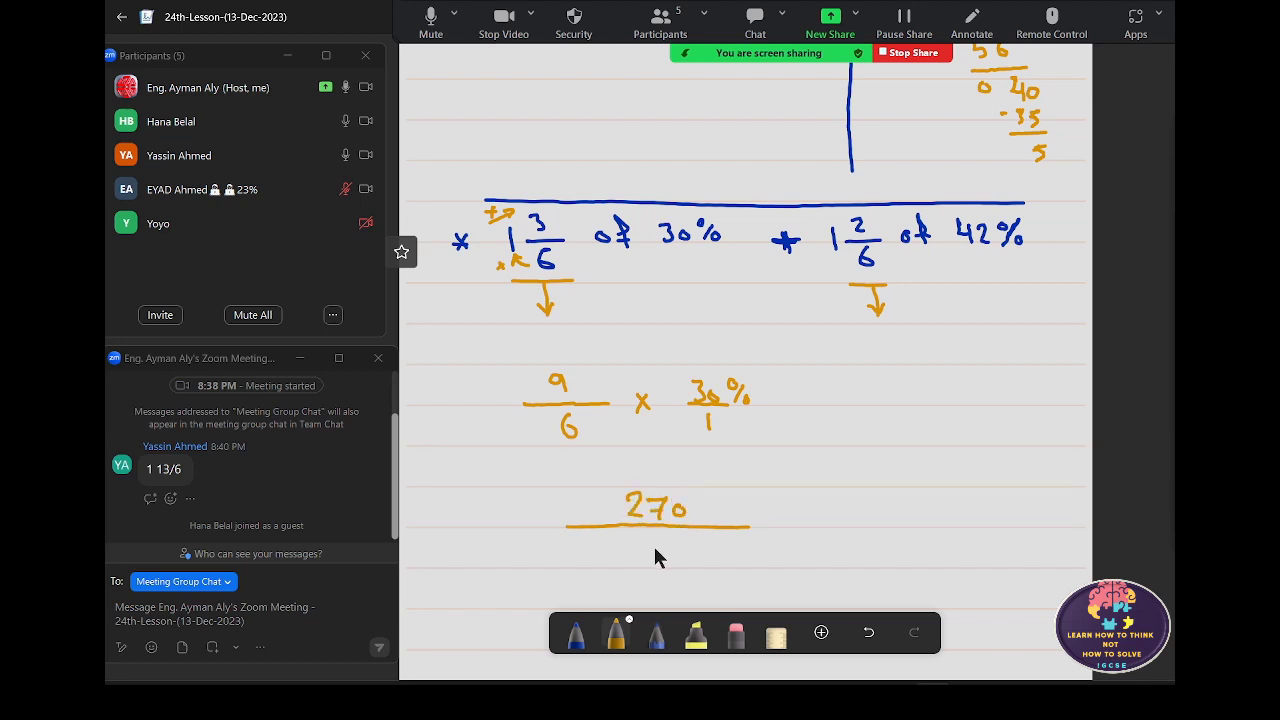
{"action": "left_click_drag", "start_coordinate": [659, 538], "coordinate": [654, 546]}
{"action": "mouse_move", "coordinate": [770, 508]}
{"action": "left_mouse_down"}
{"action": "mouse_move", "coordinate": [763, 536]}
{"action": "mouse_move", "coordinate": [757, 514]}
{"action": "left_mouse_up"}
- Add + 8/6 × 42%/1 from 1 2/6, and start a plus and fraction bar after 270/6 %
{"action": "left_click", "coordinate": [790, 402]}
{"action": "left_click_drag", "start_coordinate": [801, 392], "coordinate": [801, 411]}
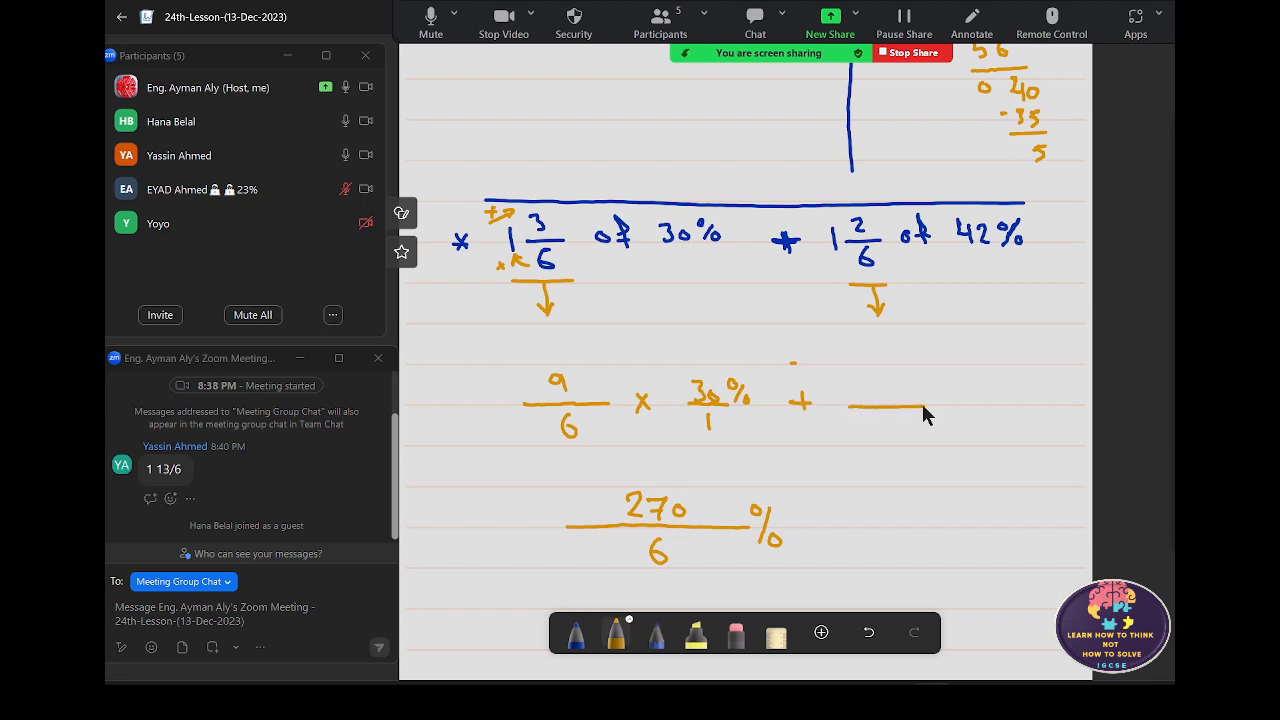
{"action": "mouse_move", "coordinate": [852, 268]}
{"action": "left_mouse_down"}
{"action": "mouse_move", "coordinate": [843, 259]}
{"action": "mouse_move", "coordinate": [852, 272]}
{"action": "mouse_move", "coordinate": [834, 278]}
{"action": "left_mouse_up"}
{"action": "mouse_move", "coordinate": [822, 226]}
{"action": "left_mouse_down"}
{"action": "mouse_move", "coordinate": [845, 218]}
{"action": "mouse_move", "coordinate": [818, 222]}
{"action": "mouse_move", "coordinate": [826, 215]}
{"action": "left_mouse_up"}
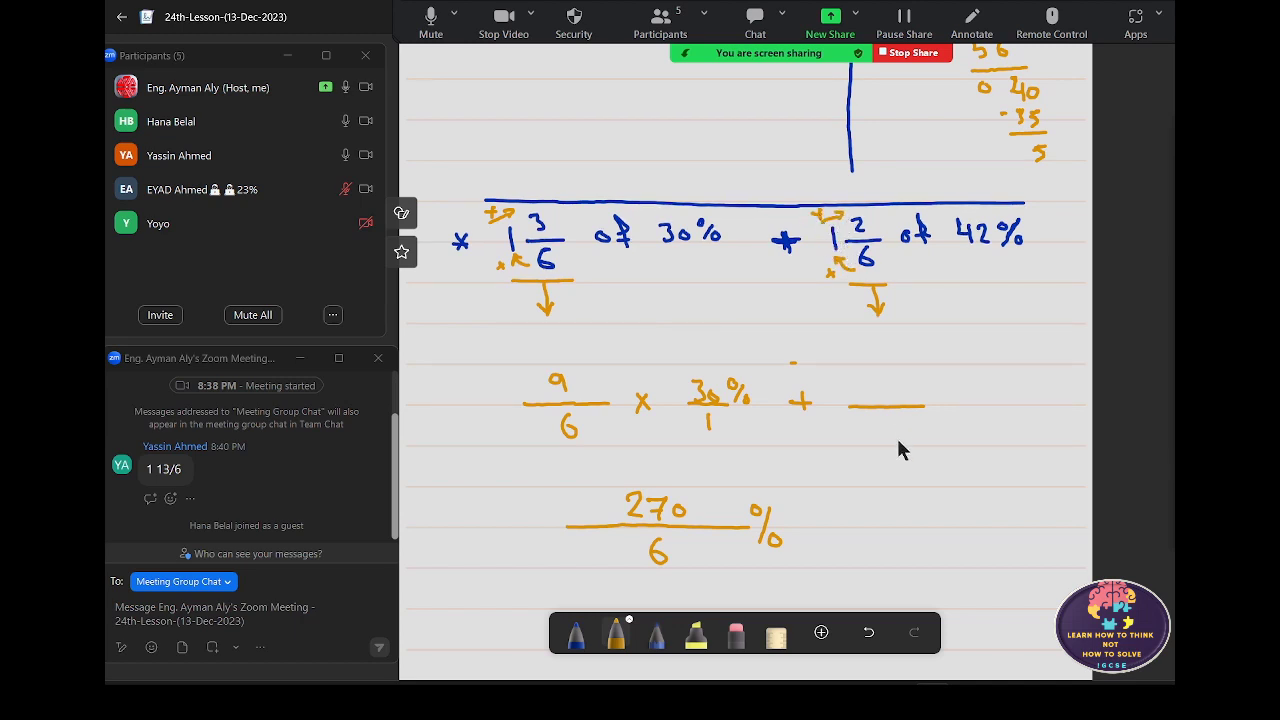
{"action": "left_click_drag", "start_coordinate": [893, 381], "coordinate": [891, 428]}
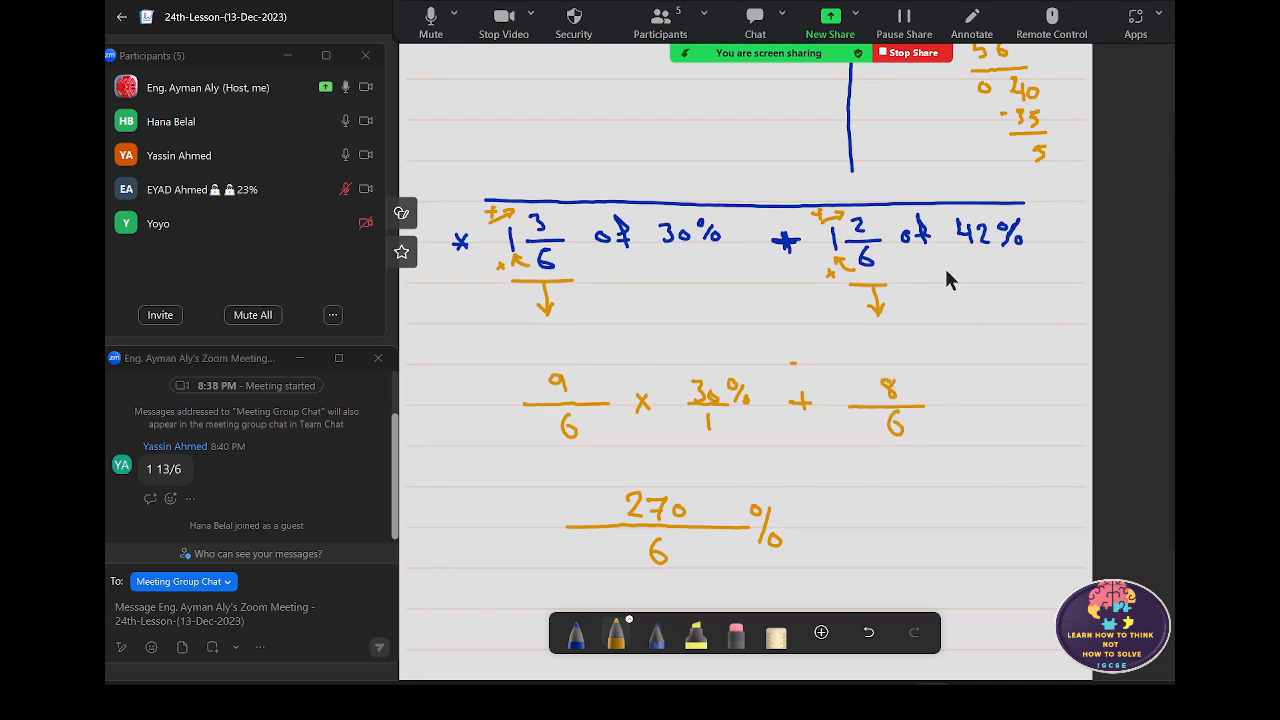
{"action": "mouse_move", "coordinate": [936, 256]}
{"action": "left_mouse_down"}
{"action": "mouse_move", "coordinate": [939, 282]}
{"action": "mouse_move", "coordinate": [947, 268]}
{"action": "left_mouse_up"}
{"action": "mouse_move", "coordinate": [946, 396]}
{"action": "left_mouse_down"}
{"action": "mouse_move", "coordinate": [958, 409]}
{"action": "mouse_move", "coordinate": [946, 409]}
{"action": "mouse_move", "coordinate": [1029, 391]}
{"action": "mouse_move", "coordinate": [1043, 402]}
{"action": "mouse_move", "coordinate": [1018, 404]}
{"action": "left_mouse_up"}
{"action": "left_click_drag", "start_coordinate": [1009, 414], "coordinate": [1008, 425]}
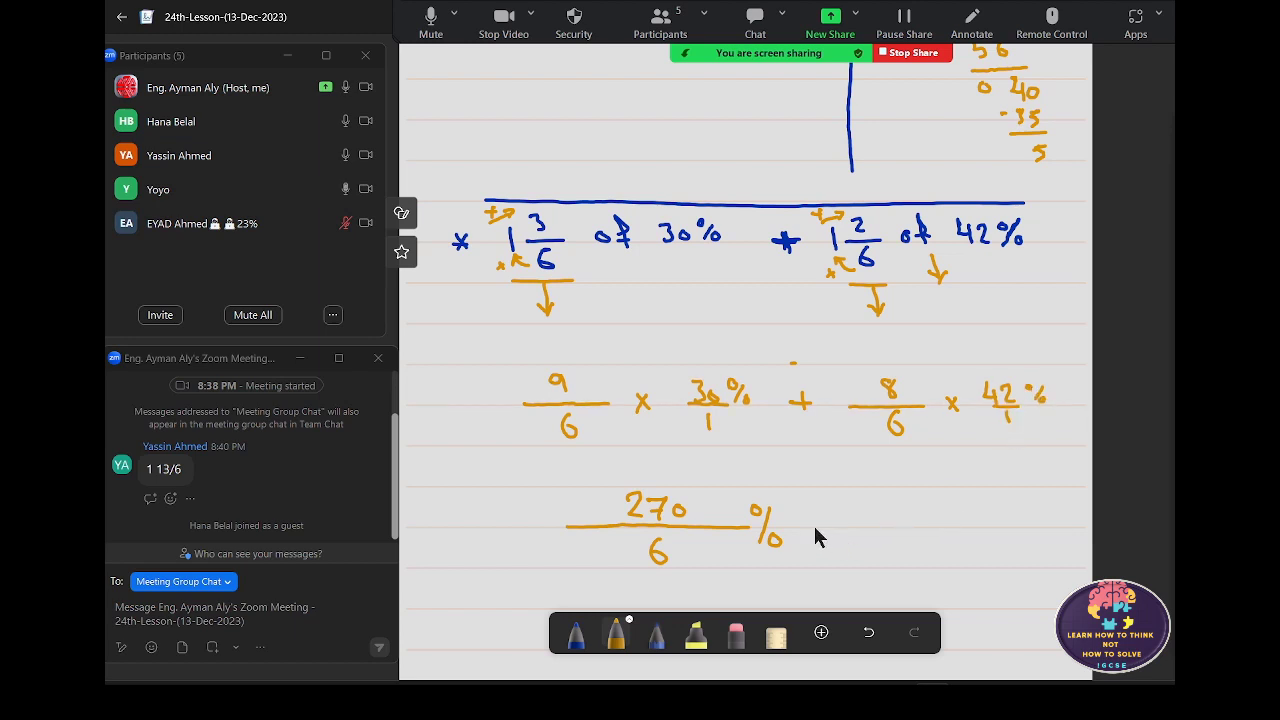
{"action": "left_click_drag", "start_coordinate": [807, 528], "coordinate": [1020, 527]}
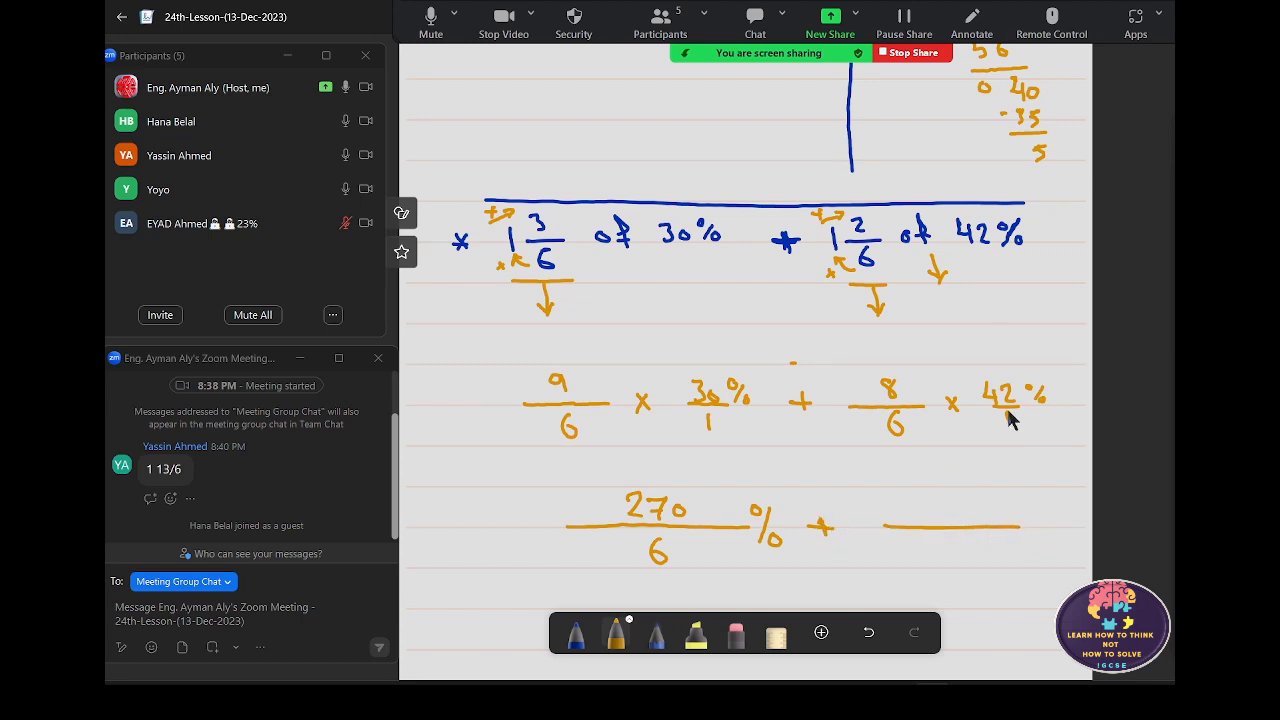
- Work out 42 × 8 = 336 as side working on the page above
{"action": "scroll", "coordinate": [888, 430], "scroll_direction": "up", "scroll_amount": 2}
{"action": "scroll", "coordinate": [880, 405], "scroll_direction": "up", "scroll_amount": 3}
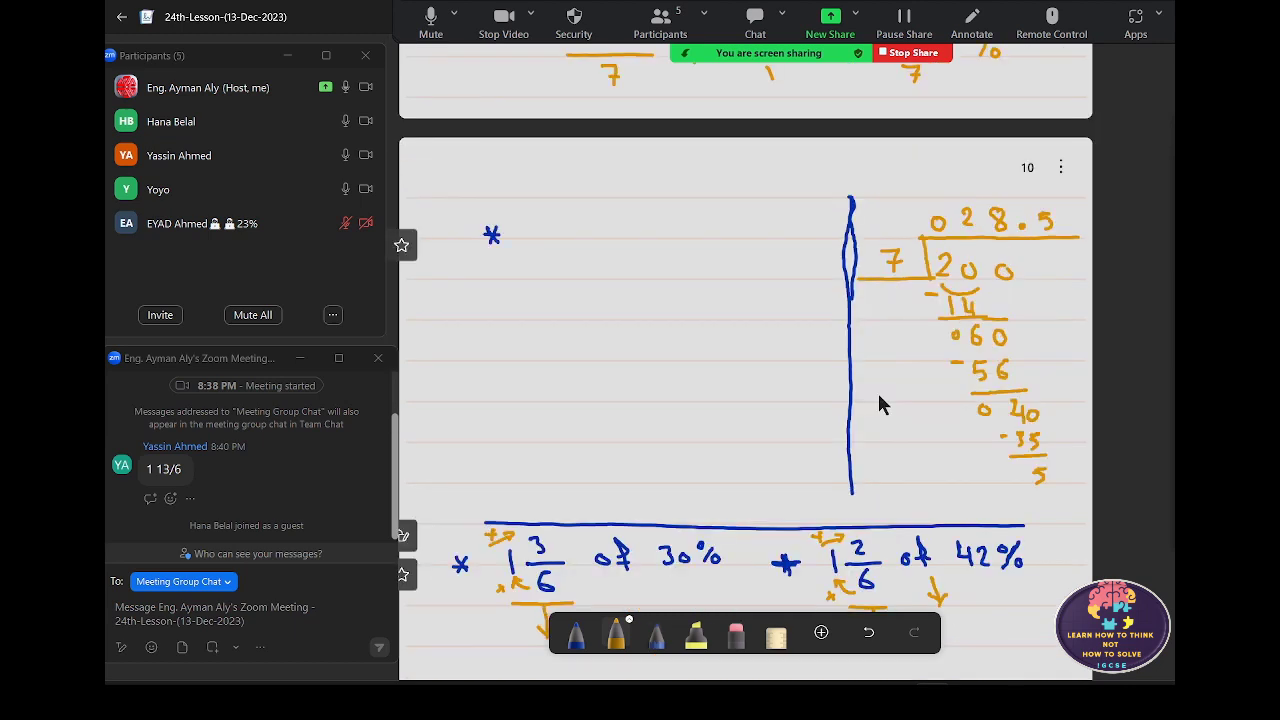
{"action": "mouse_move", "coordinate": [618, 253]}
{"action": "left_mouse_down"}
{"action": "mouse_move", "coordinate": [622, 281]}
{"action": "mouse_move", "coordinate": [645, 279]}
{"action": "mouse_move", "coordinate": [646, 312]}
{"action": "mouse_move", "coordinate": [683, 319]}
{"action": "left_mouse_up"}
{"action": "left_click_drag", "start_coordinate": [590, 293], "coordinate": [590, 305]}
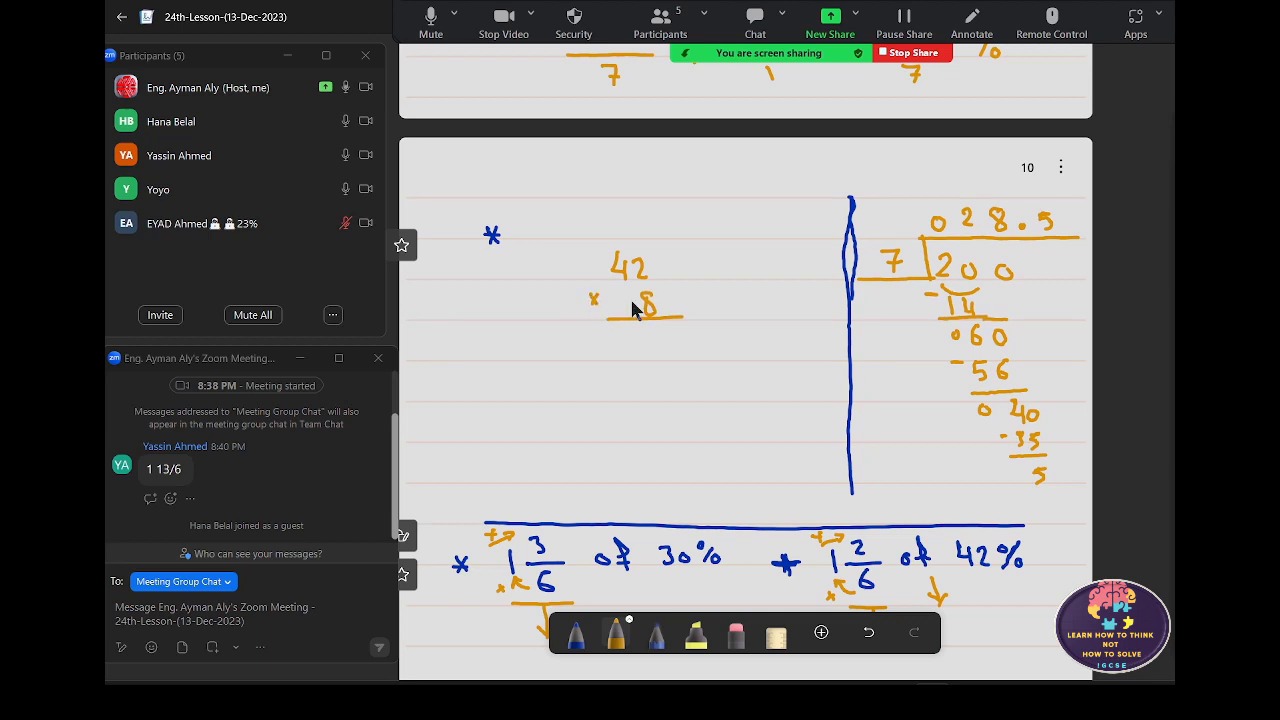
{"action": "left_click_drag", "start_coordinate": [659, 326], "coordinate": [654, 338]}
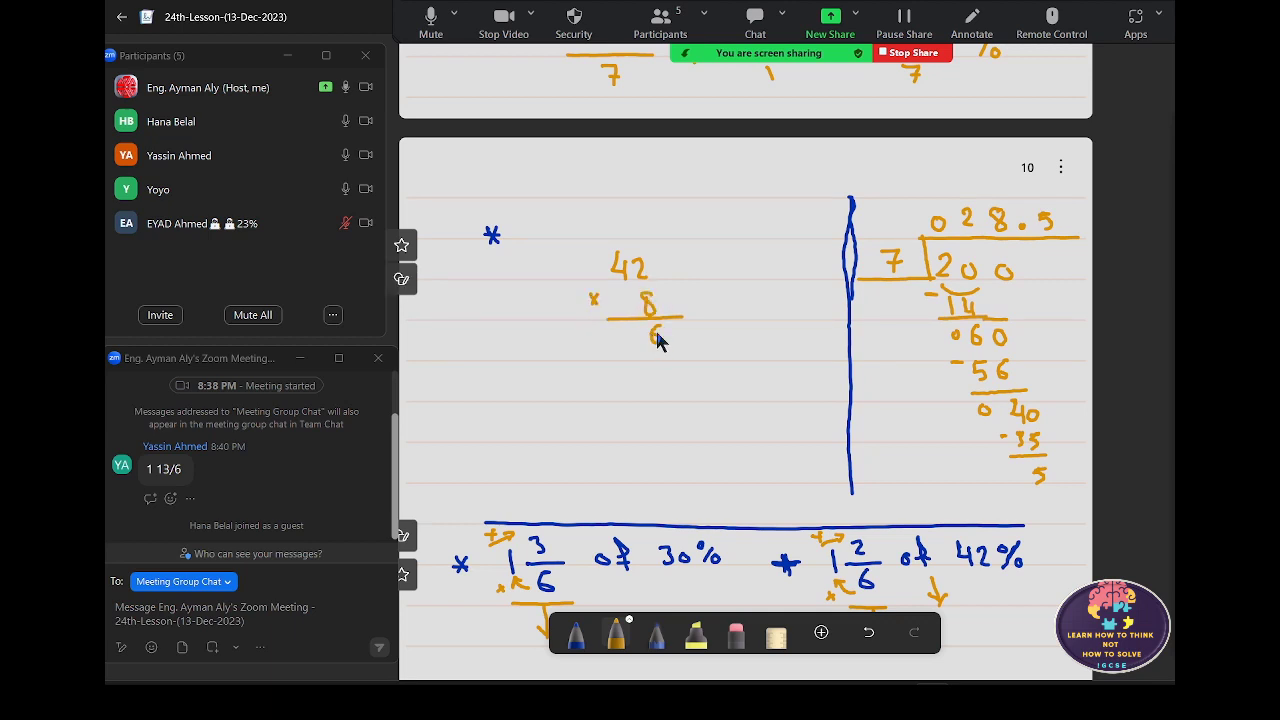
{"action": "left_click_drag", "start_coordinate": [714, 295], "coordinate": [714, 309]}
{"action": "left_click_drag", "start_coordinate": [608, 333], "coordinate": [630, 344]}
- Write 336/6 % after the plus sign
{"action": "scroll", "coordinate": [634, 333], "scroll_direction": "down", "scroll_amount": 3}
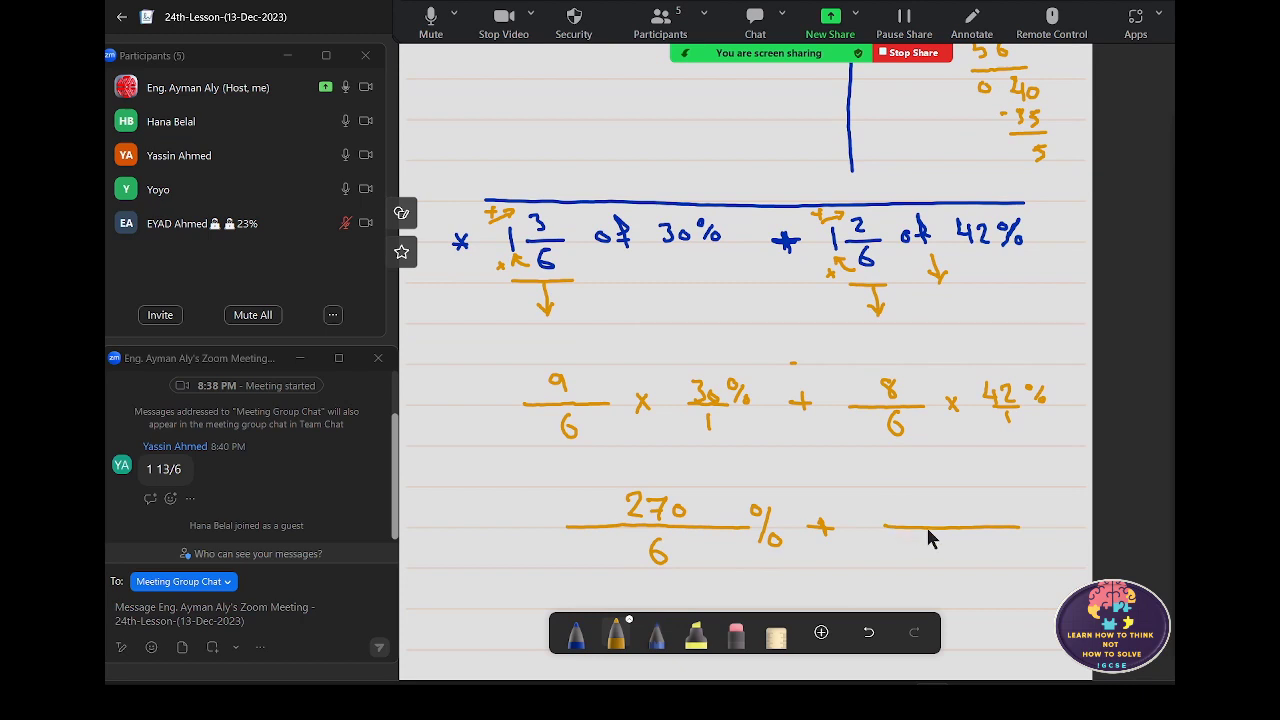
{"action": "mouse_move", "coordinate": [907, 505]}
{"action": "left_mouse_down"}
{"action": "mouse_move", "coordinate": [908, 520]}
{"action": "mouse_move", "coordinate": [953, 519]}
{"action": "mouse_move", "coordinate": [944, 560]}
{"action": "left_mouse_up"}
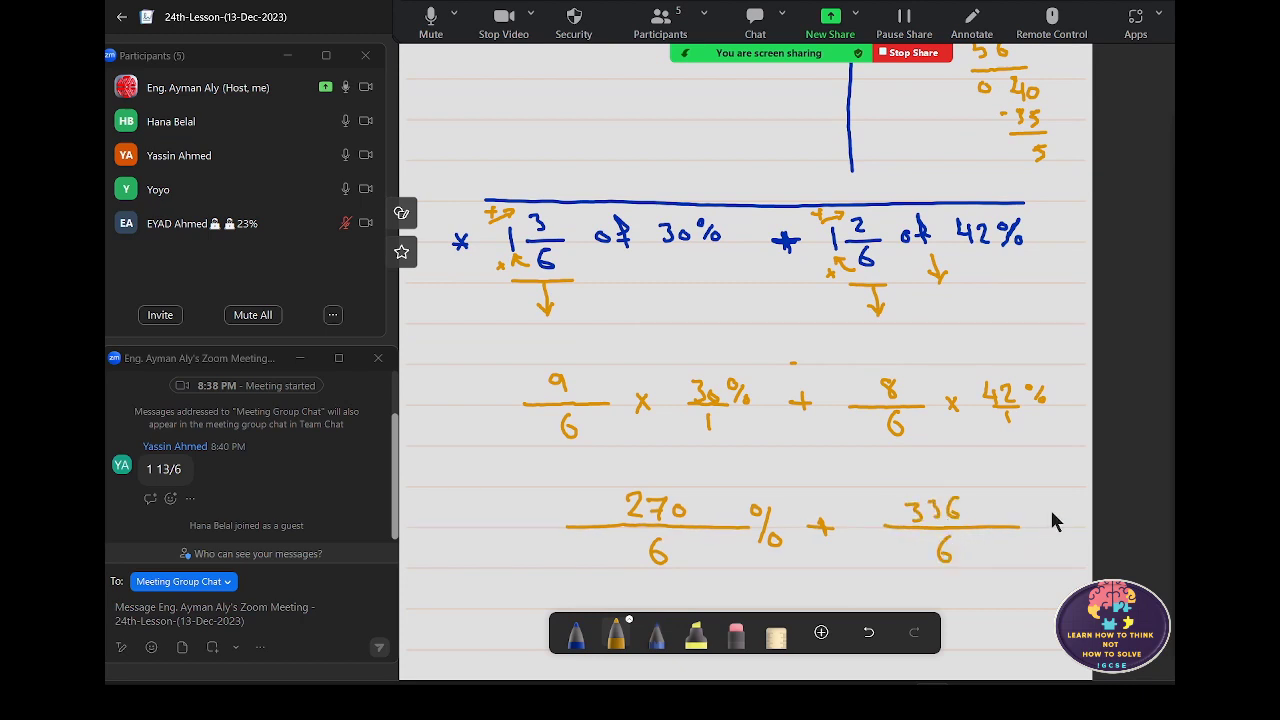
{"action": "mouse_move", "coordinate": [1058, 508]}
{"action": "left_mouse_down"}
{"action": "mouse_move", "coordinate": [1044, 542]}
{"action": "mouse_move", "coordinate": [1038, 520]}
{"action": "mouse_move", "coordinate": [1056, 542]}
{"action": "left_mouse_up"}
- Combine the terms into the single fraction (270 + 336)/6 % below
{"action": "scroll", "coordinate": [1043, 540], "scroll_direction": "down", "scroll_amount": 5}
{"action": "scroll", "coordinate": [1043, 540], "scroll_direction": "down", "scroll_amount": 1}
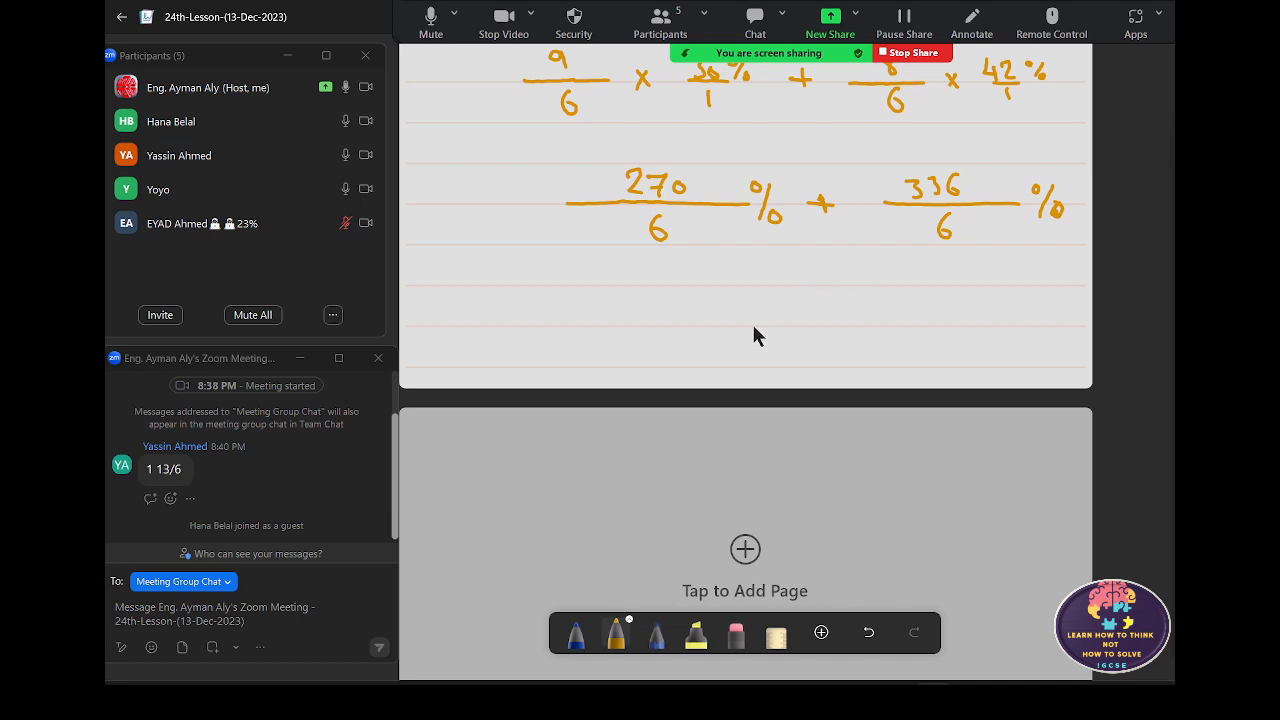
{"action": "left_click_drag", "start_coordinate": [707, 326], "coordinate": [926, 325]}
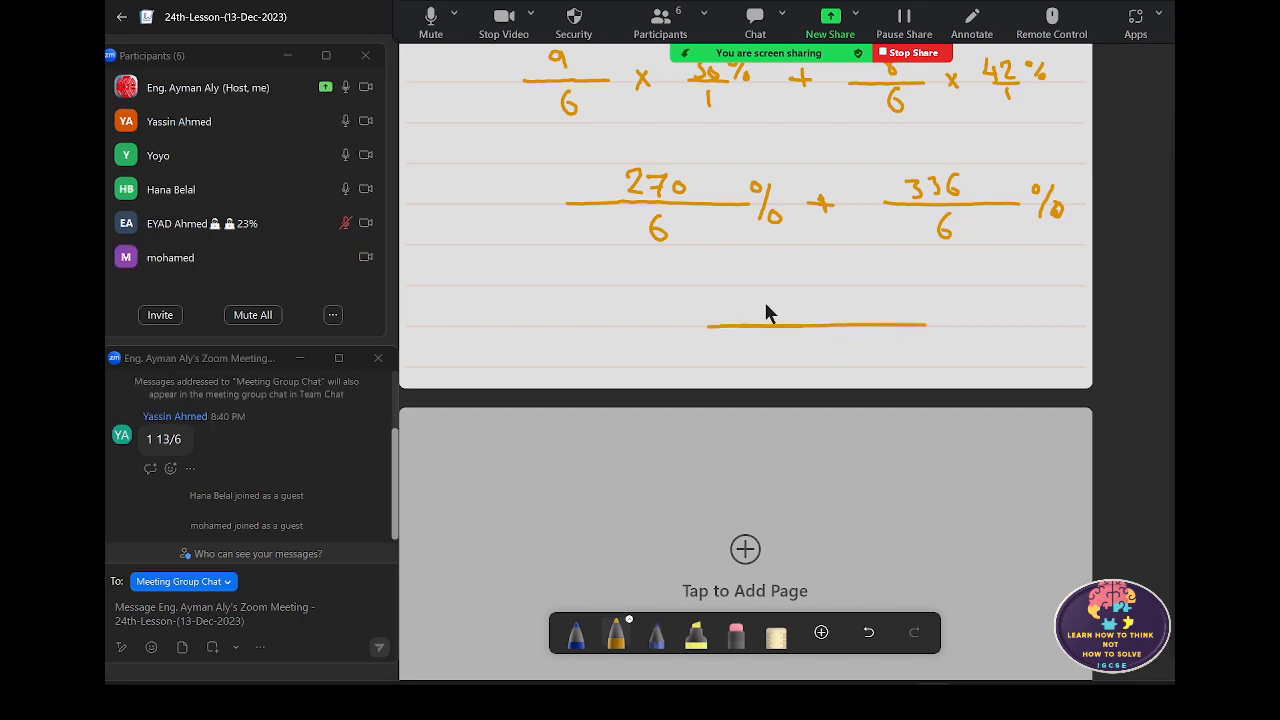
{"action": "mouse_move", "coordinate": [727, 296]}
{"action": "left_mouse_down"}
{"action": "mouse_move", "coordinate": [756, 318]}
{"action": "mouse_move", "coordinate": [767, 296]}
{"action": "mouse_move", "coordinate": [828, 315]}
{"action": "mouse_move", "coordinate": [823, 347]}
{"action": "left_mouse_up"}
{"action": "mouse_move", "coordinate": [950, 308]}
{"action": "left_mouse_down"}
{"action": "mouse_move", "coordinate": [943, 336]}
{"action": "mouse_move", "coordinate": [963, 334]}
{"action": "left_mouse_up"}
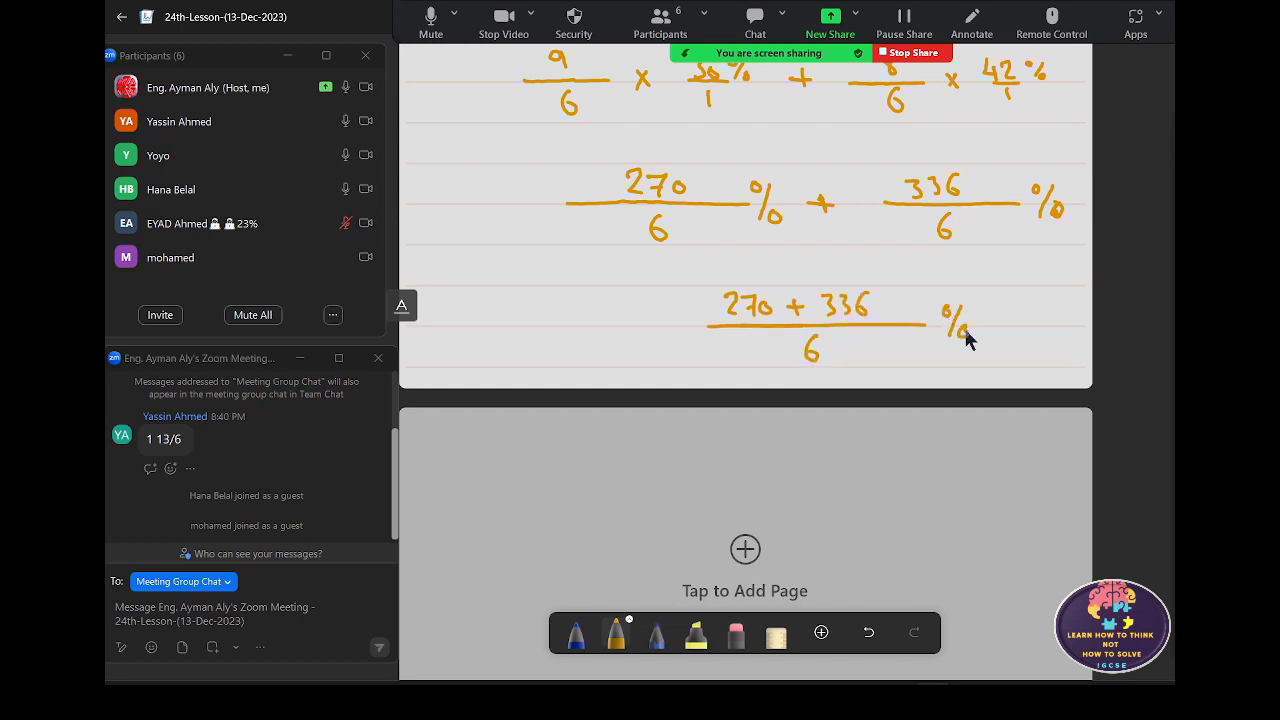
- On a new page, add 270 + 336 in a column to get 606
{"action": "left_click", "coordinate": [777, 495]}
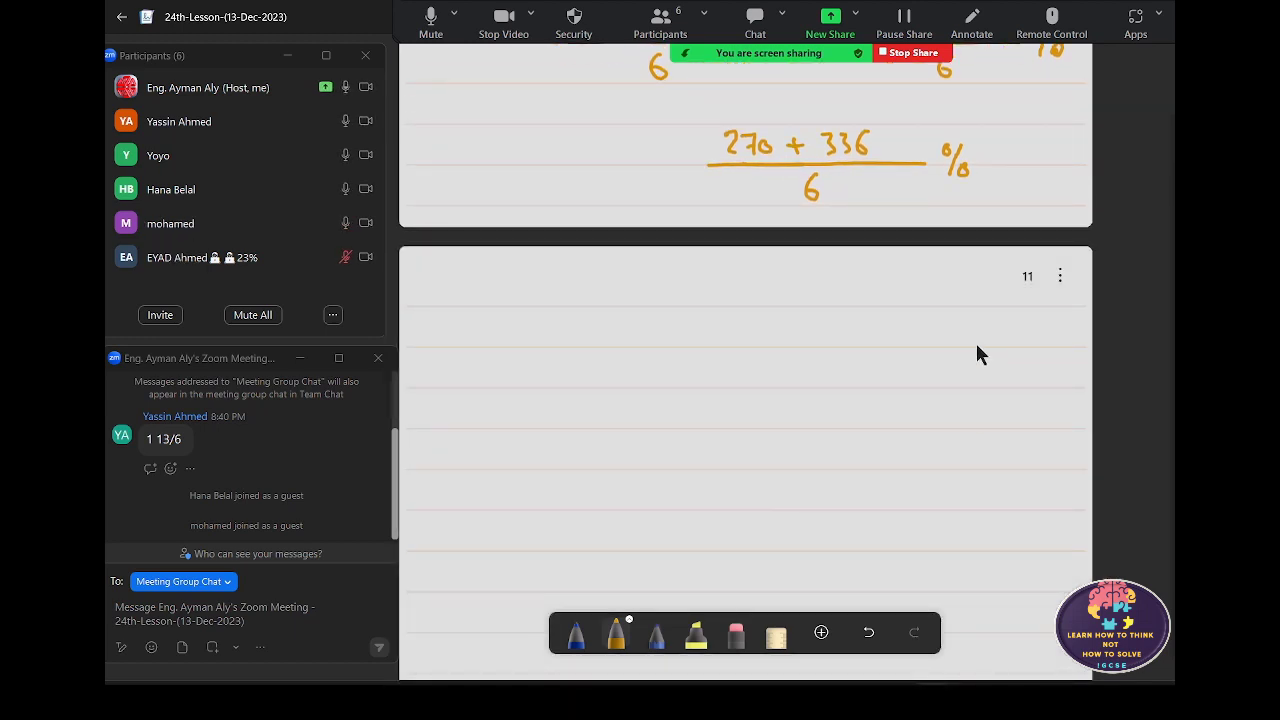
{"action": "mouse_move", "coordinate": [955, 328]}
{"action": "left_mouse_down"}
{"action": "mouse_move", "coordinate": [974, 346]}
{"action": "mouse_move", "coordinate": [1015, 333]}
{"action": "left_mouse_up"}
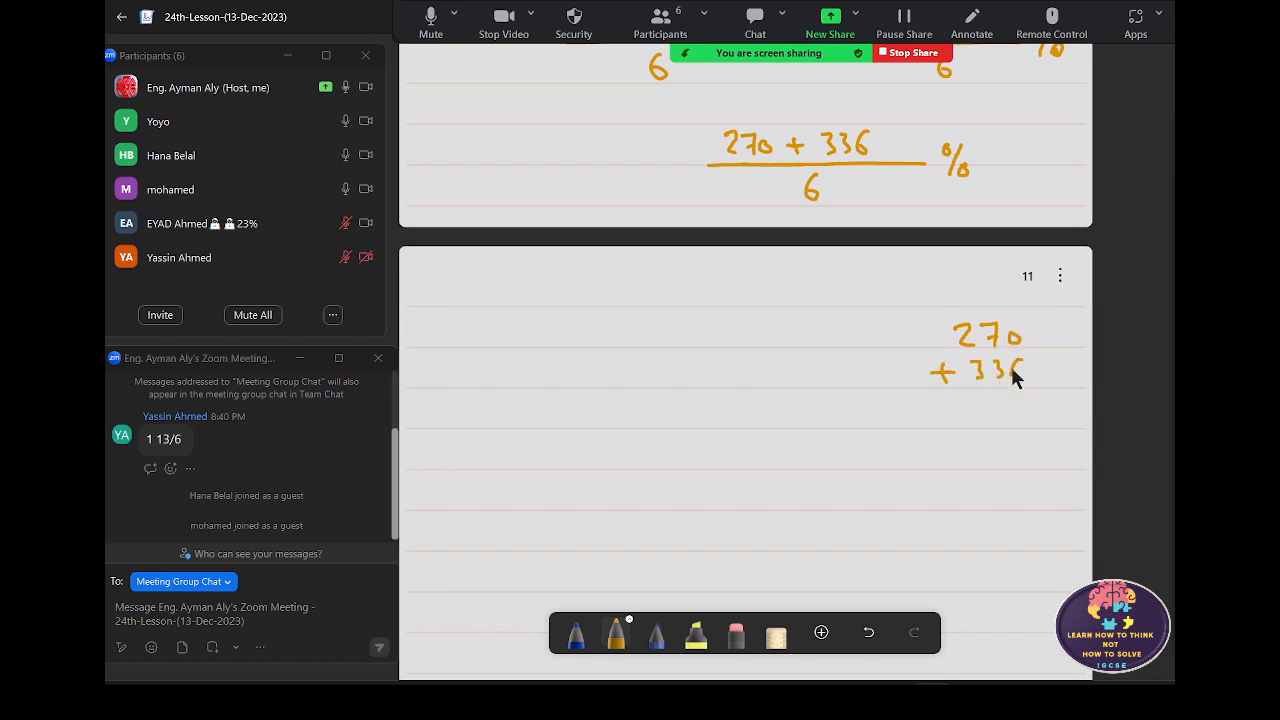
{"action": "left_click_drag", "start_coordinate": [950, 388], "coordinate": [1054, 388]}
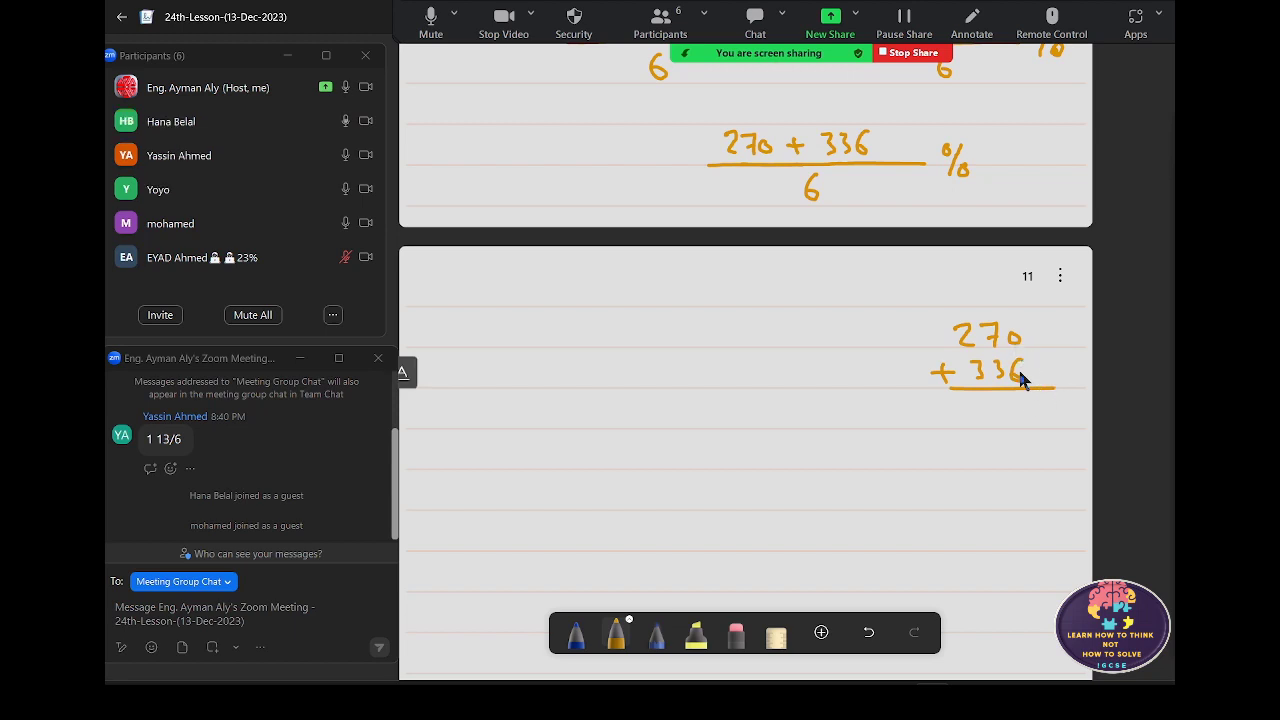
{"action": "left_click_drag", "start_coordinate": [1032, 421], "coordinate": [1025, 414]}
{"action": "left_click_drag", "start_coordinate": [969, 320], "coordinate": [959, 346]}
{"action": "left_click_drag", "start_coordinate": [939, 300], "coordinate": [941, 320]}
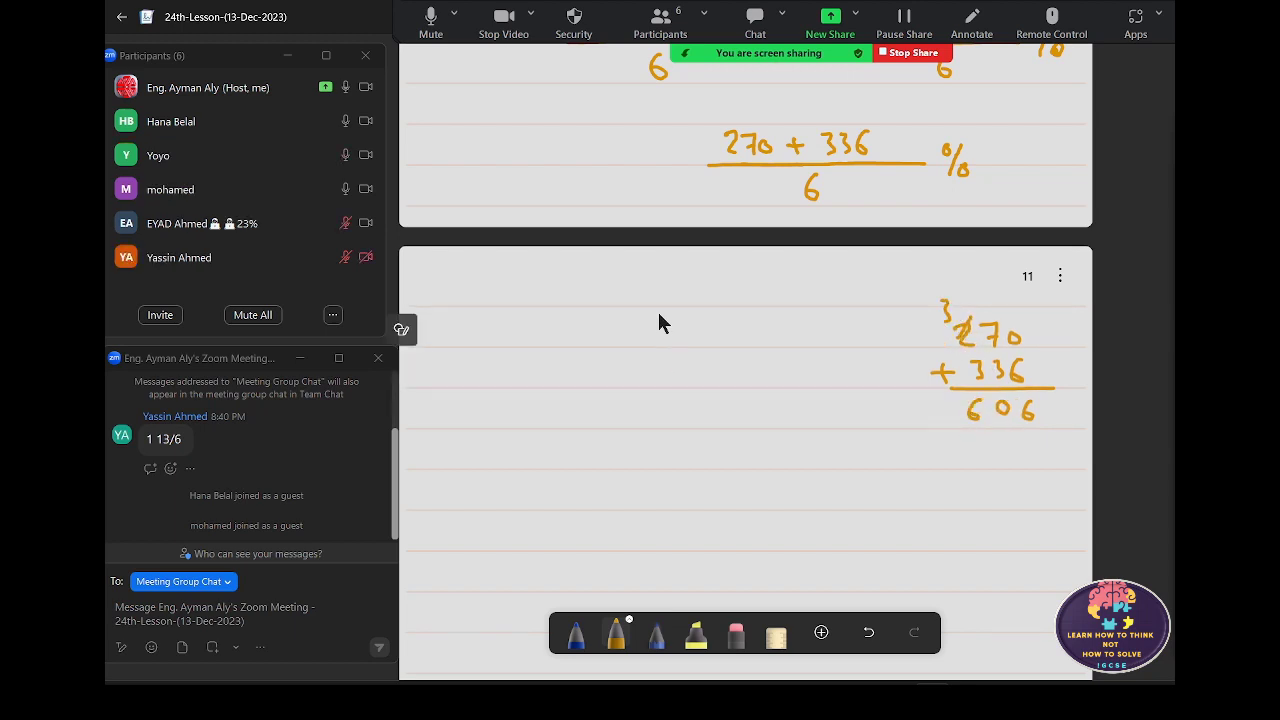
{"action": "mouse_move", "coordinate": [681, 331]}
{"action": "left_mouse_down"}
{"action": "mouse_move", "coordinate": [692, 334]}
{"action": "mouse_move", "coordinate": [688, 372]}
{"action": "left_mouse_up"}
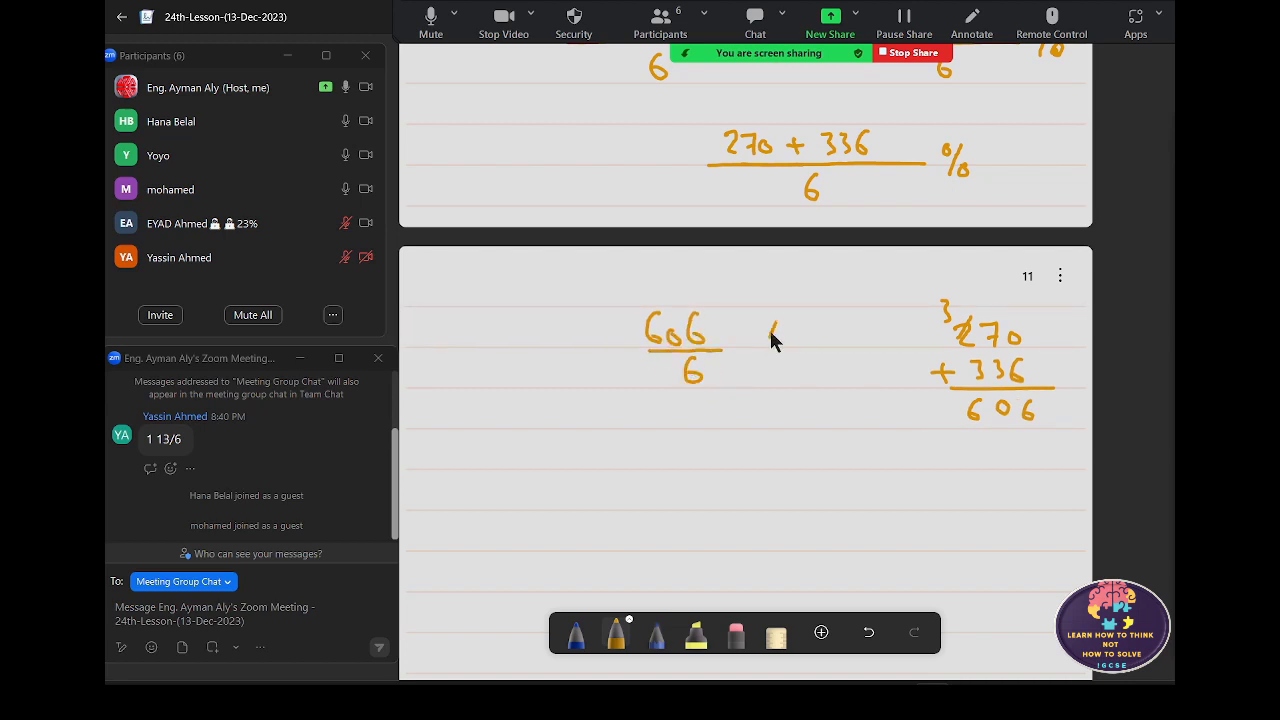
- Write 606/6 % and set up 606 ÷ 6 as long division
{"action": "left_click_drag", "start_coordinate": [772, 340], "coordinate": [758, 330]}
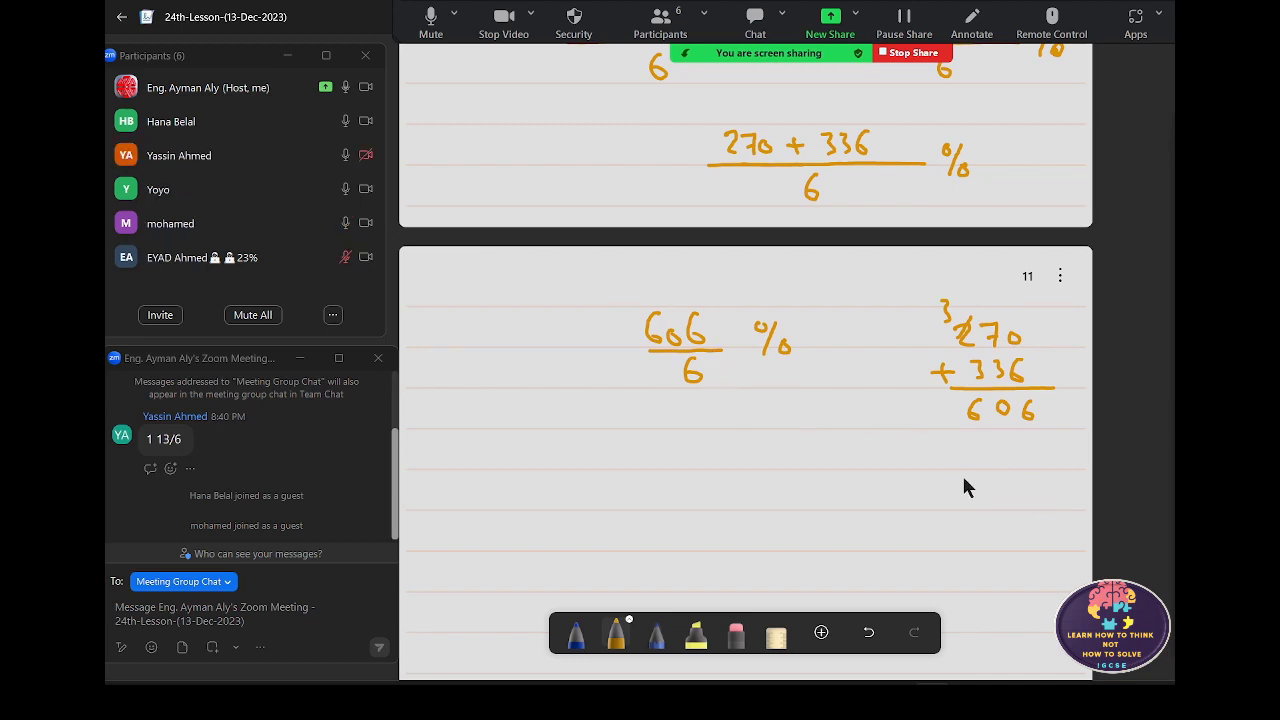
{"action": "left_click_drag", "start_coordinate": [1050, 467], "coordinate": [1079, 467]}
{"action": "left_click_drag", "start_coordinate": [938, 509], "coordinate": [1004, 506]}
- Long-divide 606 by 6 to get 101 and write 101% as the result
{"action": "left_click", "coordinate": [979, 443]}
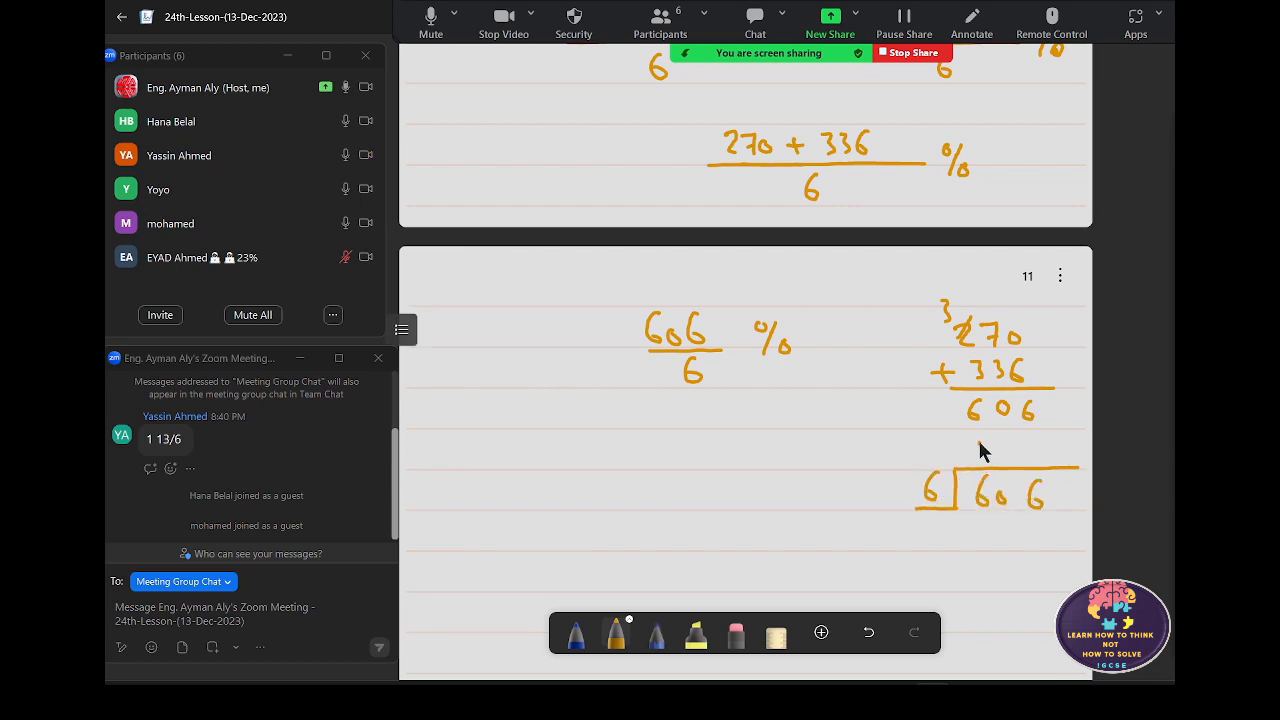
{"action": "left_click_drag", "start_coordinate": [979, 442], "coordinate": [979, 457]}
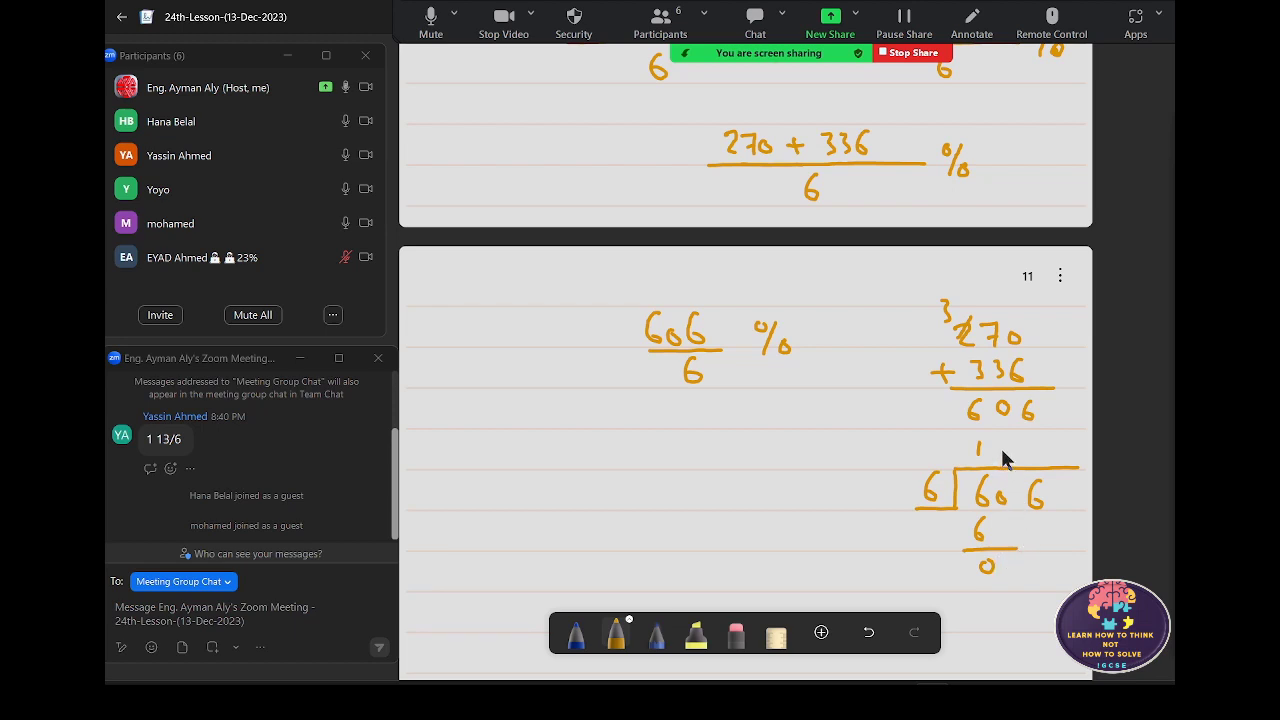
{"action": "left_click_drag", "start_coordinate": [1006, 446], "coordinate": [1000, 447]}
{"action": "mouse_move", "coordinate": [1010, 558]}
{"action": "left_mouse_down"}
{"action": "mouse_move", "coordinate": [1006, 572]}
{"action": "mouse_move", "coordinate": [1040, 566]}
{"action": "left_mouse_up"}
{"action": "left_click_drag", "start_coordinate": [1034, 444], "coordinate": [1034, 459]}
{"action": "mouse_move", "coordinate": [1046, 586]}
{"action": "left_mouse_down"}
{"action": "mouse_move", "coordinate": [1038, 604]}
{"action": "mouse_move", "coordinate": [1054, 609]}
{"action": "mouse_move", "coordinate": [1038, 622]}
{"action": "left_mouse_up"}
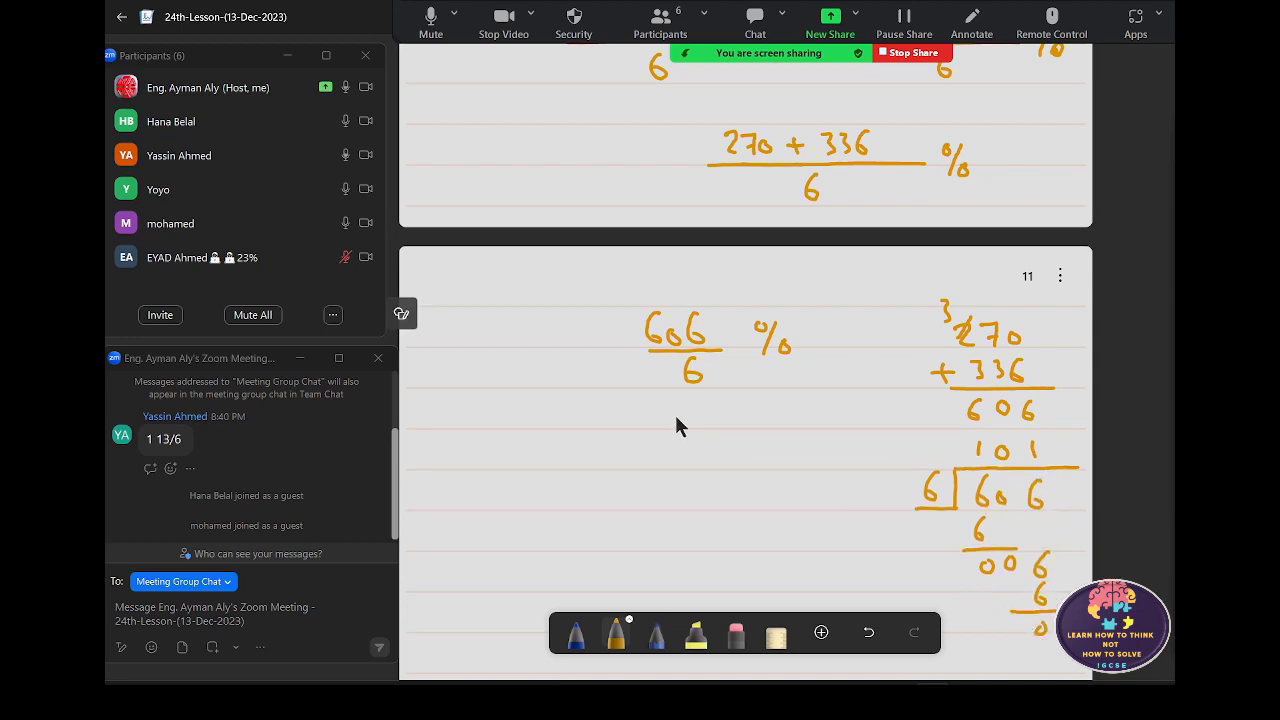
{"action": "mouse_move", "coordinate": [667, 410]}
{"action": "left_mouse_down"}
{"action": "mouse_move", "coordinate": [669, 434]}
{"action": "mouse_move", "coordinate": [744, 406]}
{"action": "mouse_move", "coordinate": [773, 423]}
{"action": "left_mouse_up"}
- Redraw the horizontal and vertical dividing lines around the long division in blue
{"action": "left_click_drag", "start_coordinate": [905, 431], "coordinate": [1087, 431]}
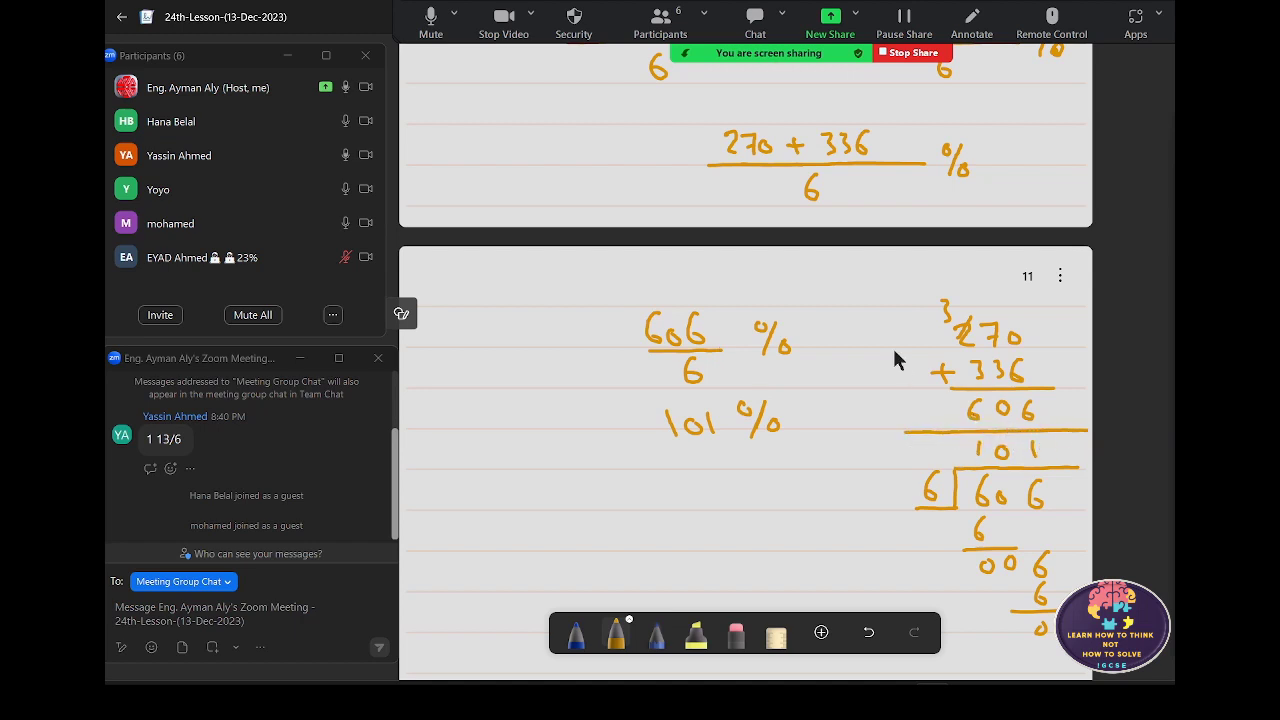
{"action": "left_click_drag", "start_coordinate": [877, 303], "coordinate": [875, 334]}
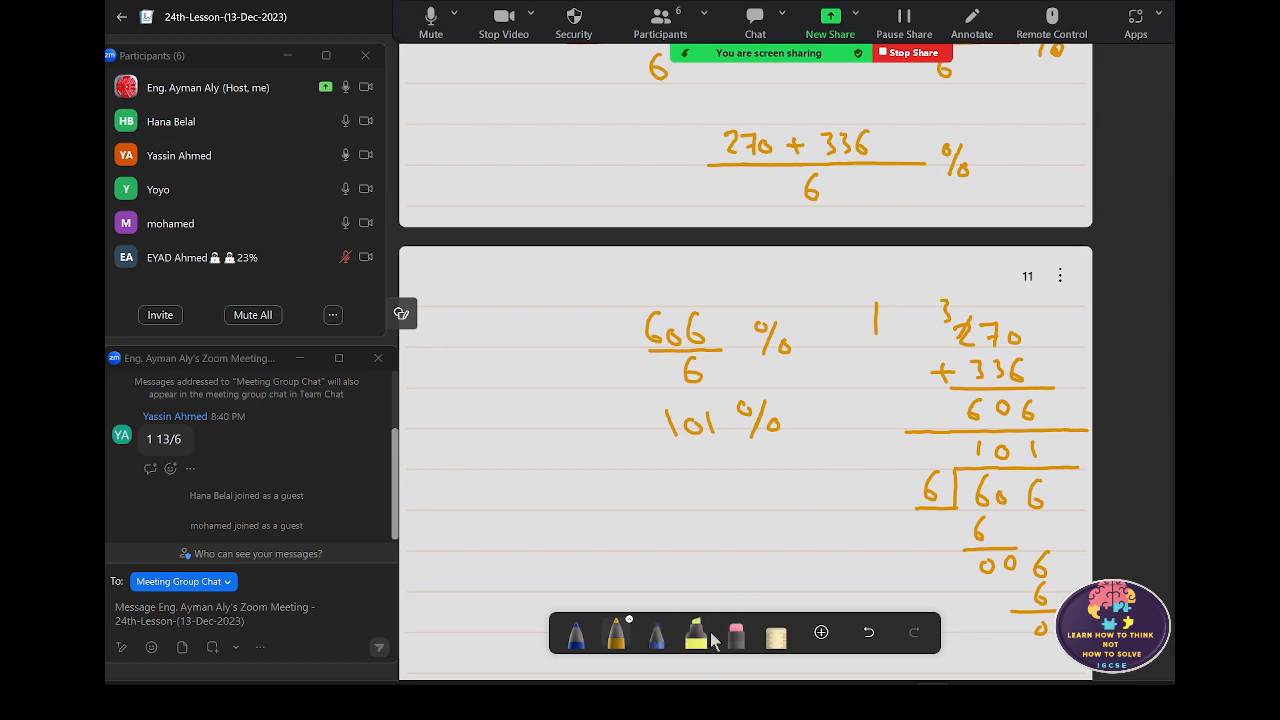
{"action": "key", "text": "ctrl+z"}
{"action": "key", "text": "ctrl+z"}
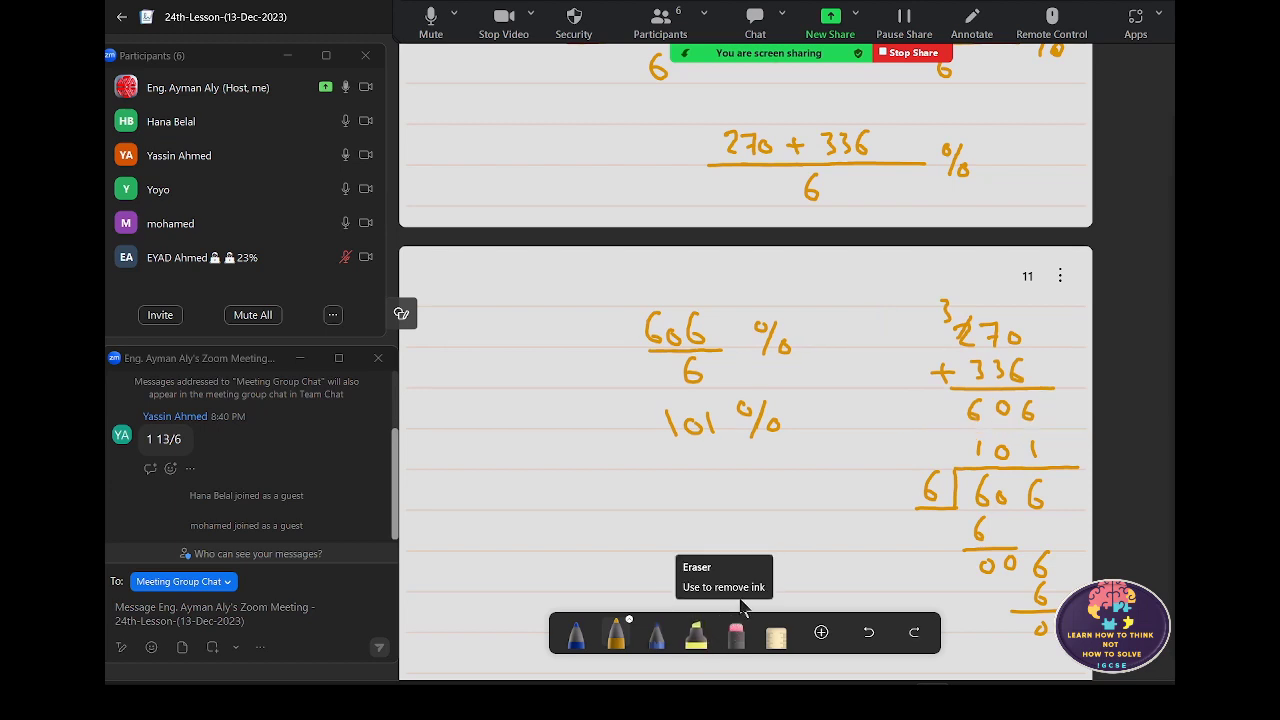
{"action": "left_click", "coordinate": [578, 638]}
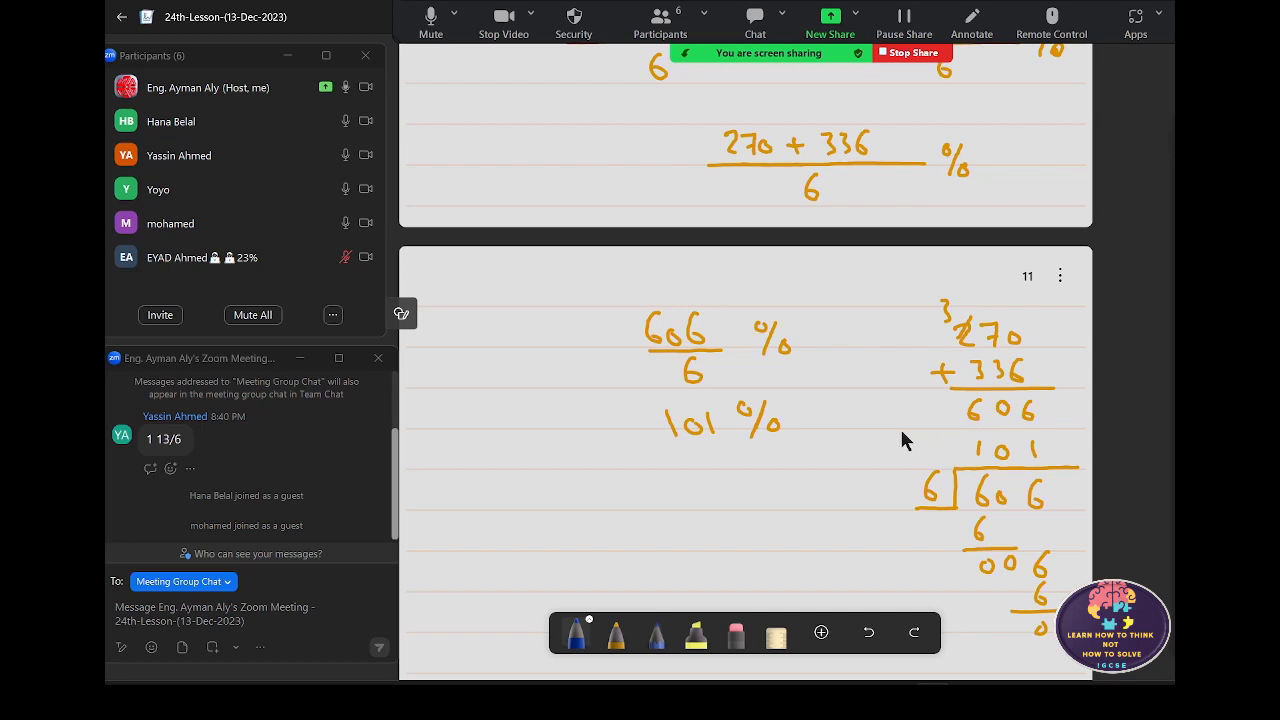
{"action": "left_click_drag", "start_coordinate": [900, 427], "coordinate": [1090, 428]}
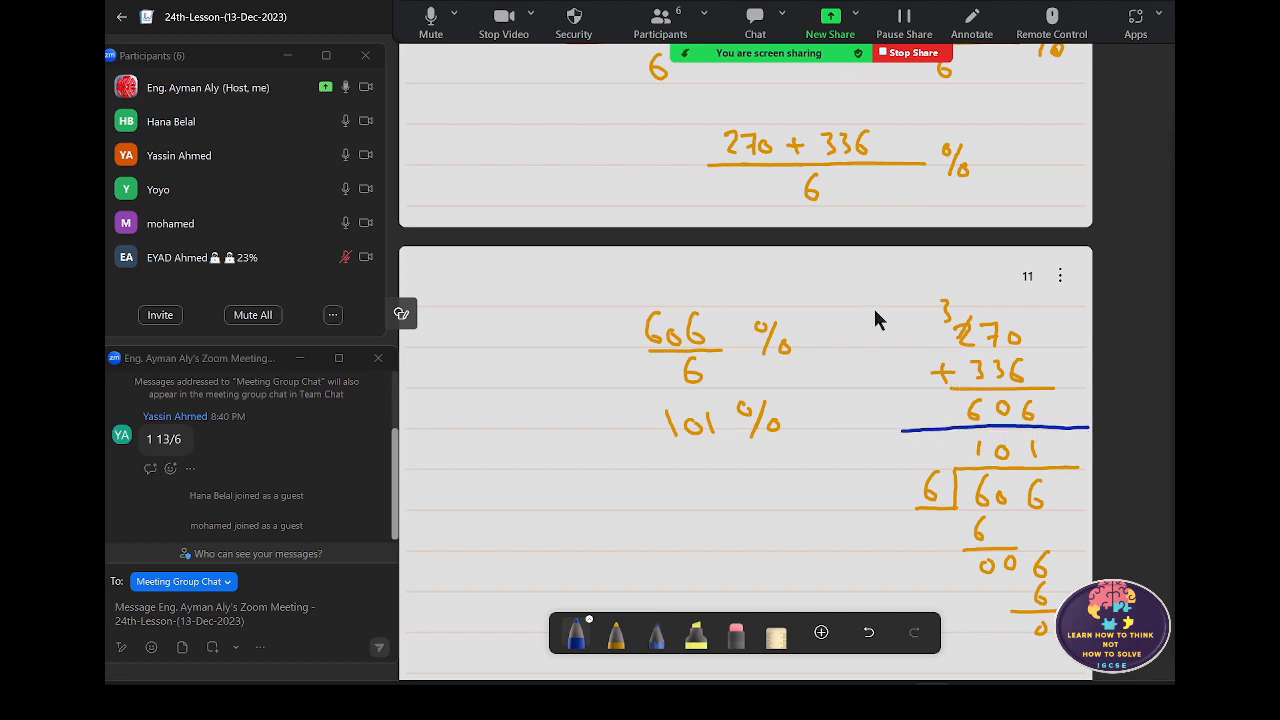
{"action": "left_click_drag", "start_coordinate": [879, 304], "coordinate": [910, 665]}
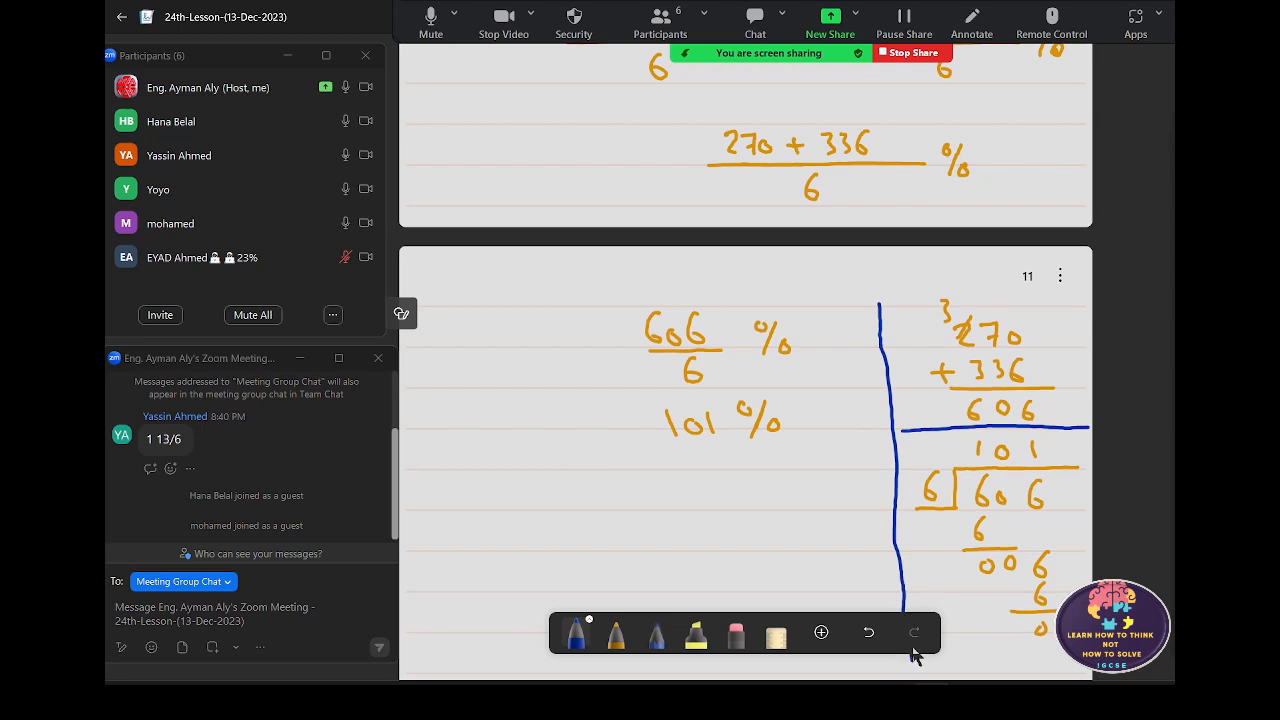
{"action": "scroll", "coordinate": [773, 358], "scroll_direction": "up", "scroll_amount": 3}
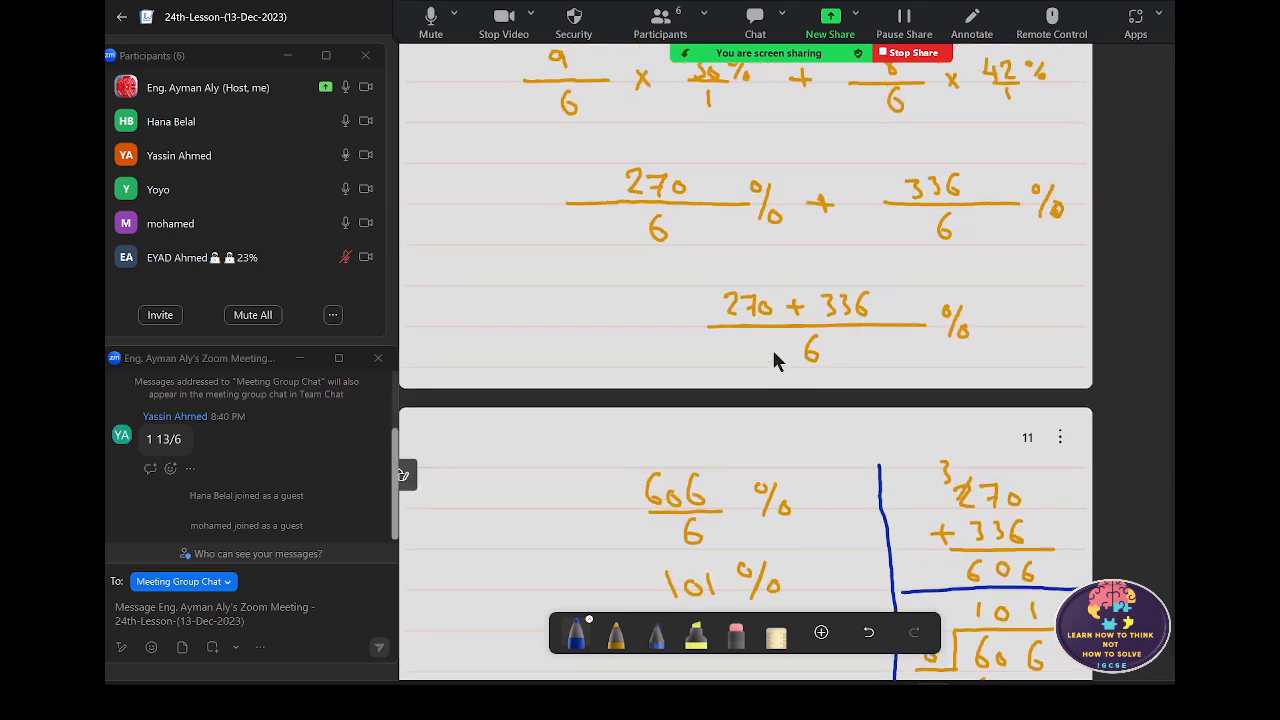
{"action": "scroll", "coordinate": [773, 360], "scroll_direction": "up", "scroll_amount": 1}
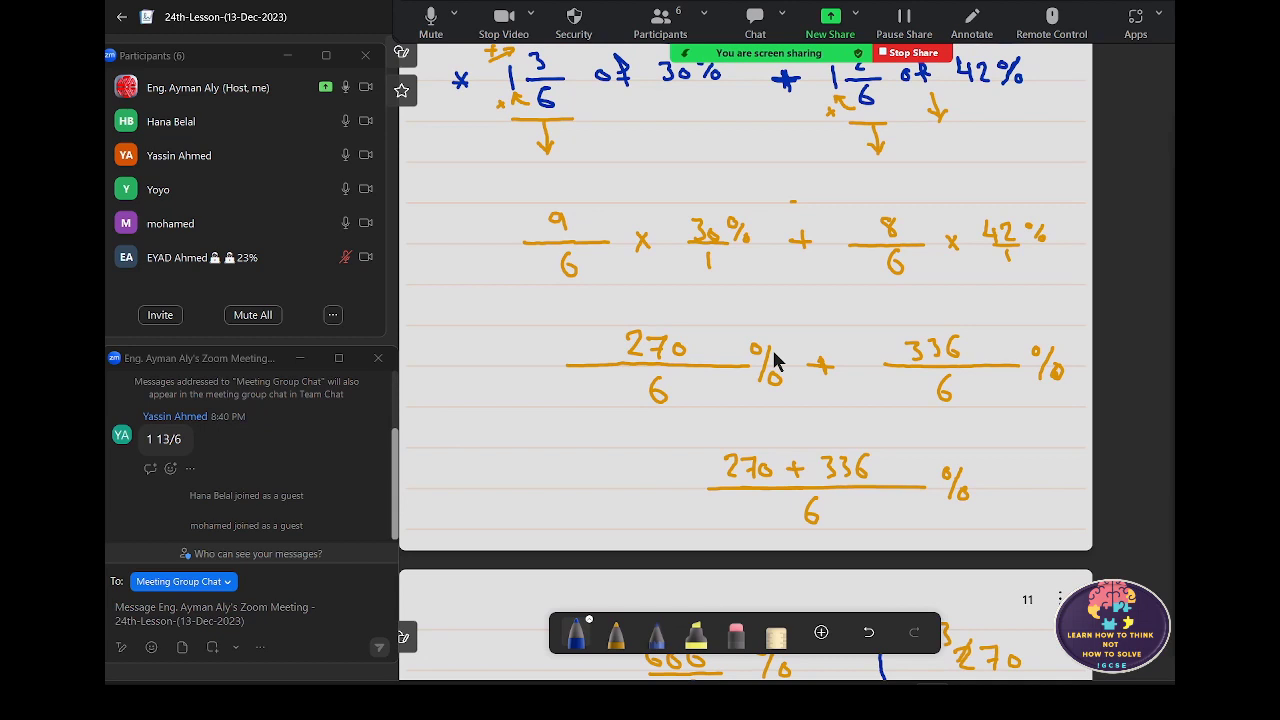
{"action": "scroll", "coordinate": [775, 360], "scroll_direction": "up", "scroll_amount": 2}
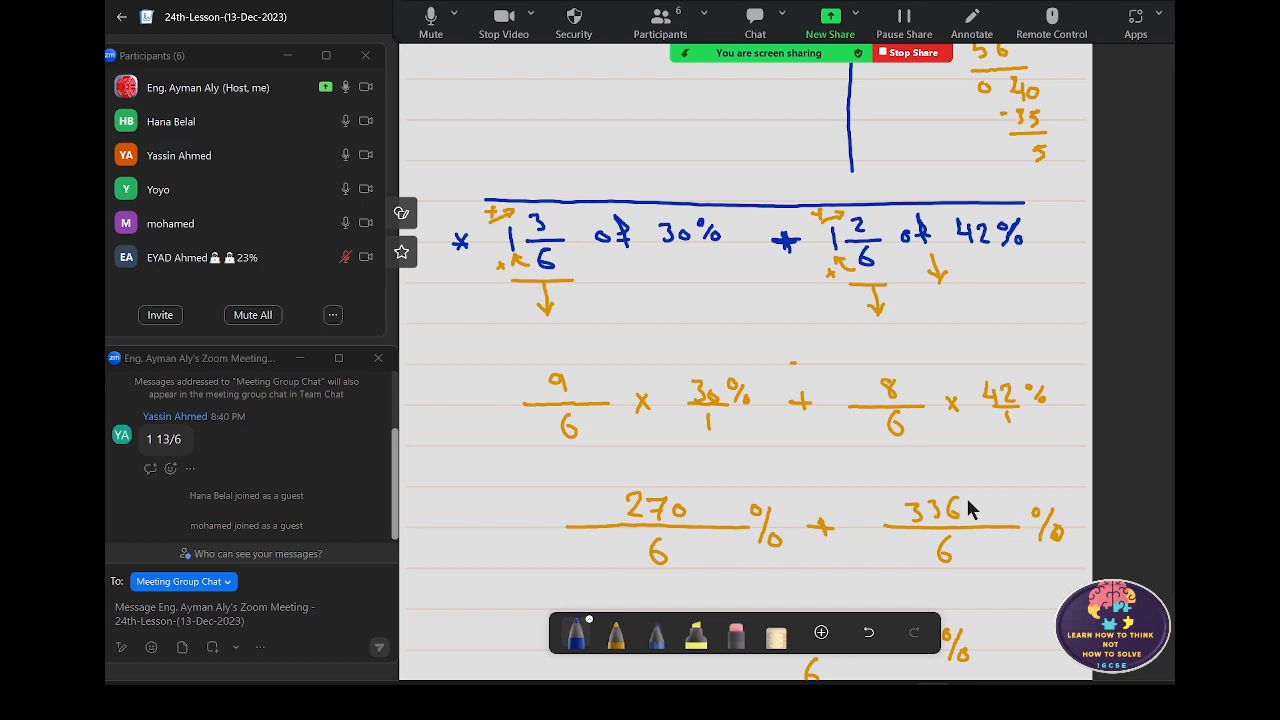
- Scroll back to page 1 showing the lesson title and the reflex-angle shape question
{"action": "scroll", "coordinate": [914, 490], "scroll_direction": "up", "scroll_amount": 3}
{"action": "scroll", "coordinate": [914, 490], "scroll_direction": "up", "scroll_amount": 5}
{"action": "scroll", "coordinate": [914, 490], "scroll_direction": "up", "scroll_amount": 4}
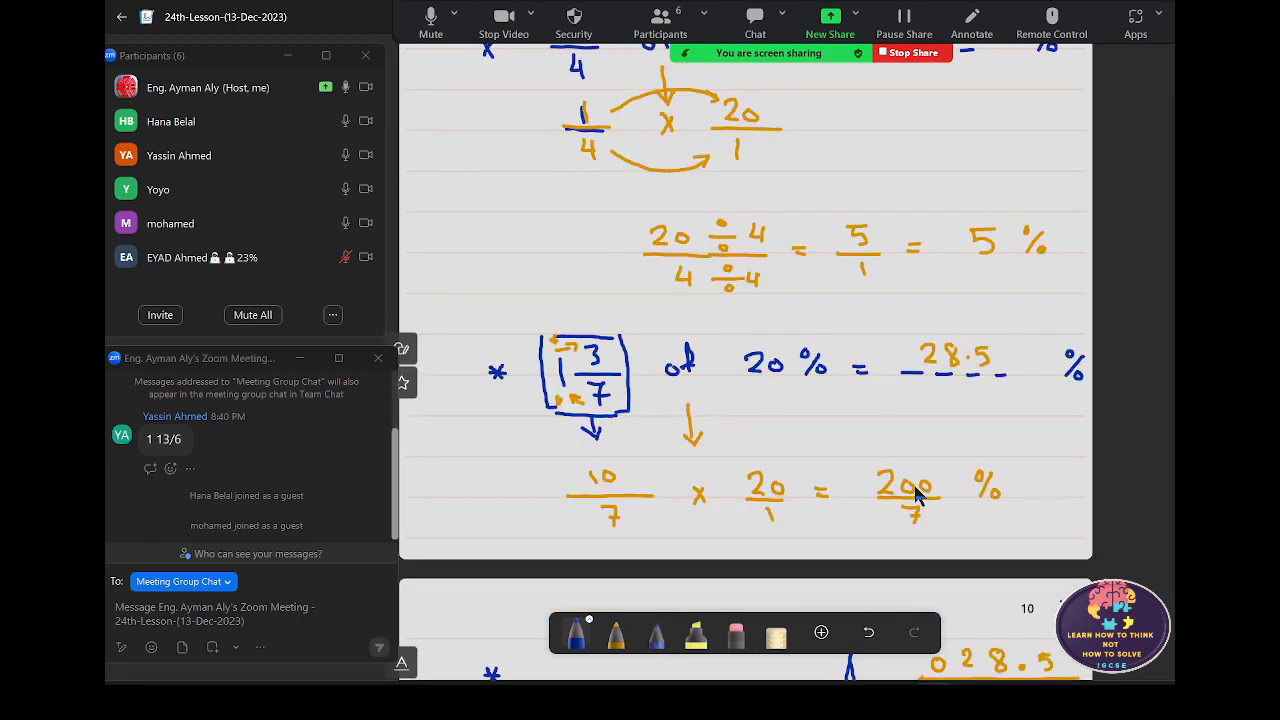
{"action": "scroll", "coordinate": [916, 492], "scroll_direction": "up", "scroll_amount": 4}
{"action": "scroll", "coordinate": [916, 492], "scroll_direction": "up", "scroll_amount": 5}
{"action": "scroll", "coordinate": [916, 492], "scroll_direction": "up", "scroll_amount": 4}
{"action": "scroll", "coordinate": [916, 492], "scroll_direction": "up", "scroll_amount": 5}
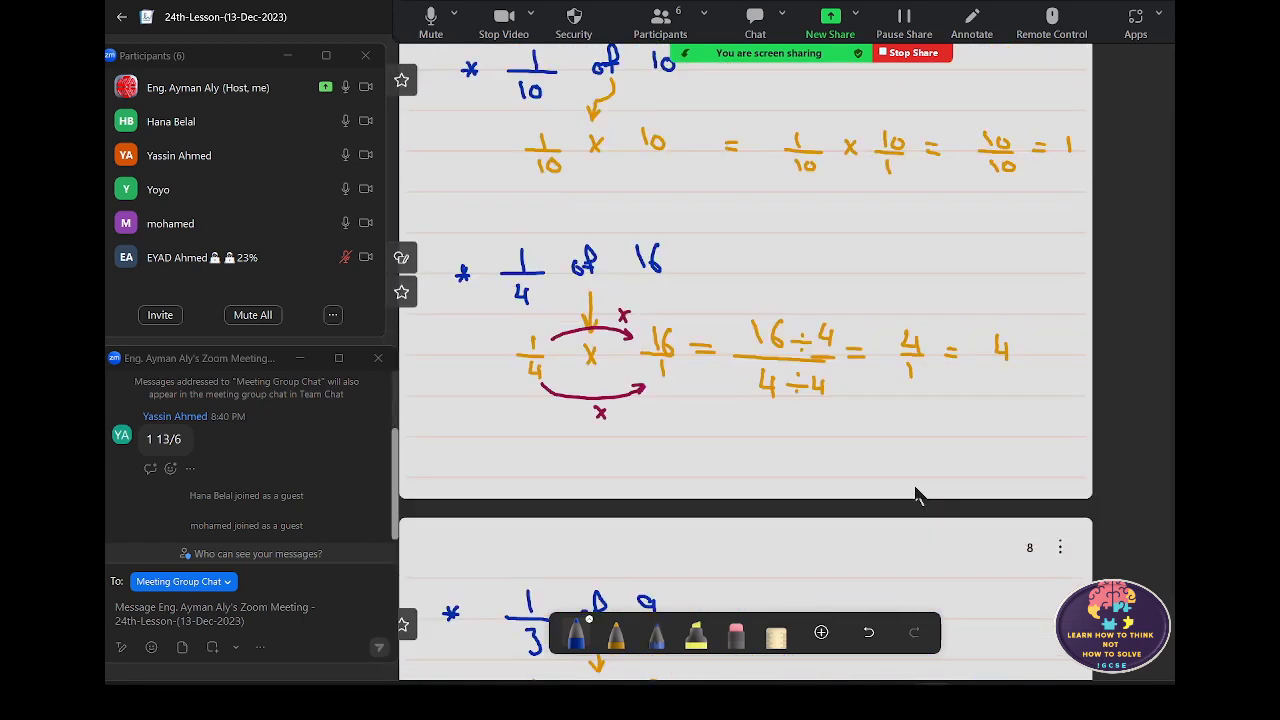
{"action": "scroll", "coordinate": [916, 497], "scroll_direction": "up", "scroll_amount": 5}
{"action": "scroll", "coordinate": [916, 497], "scroll_direction": "up", "scroll_amount": 4}
{"action": "scroll", "coordinate": [916, 497], "scroll_direction": "up", "scroll_amount": 5}
{"action": "scroll", "coordinate": [916, 497], "scroll_direction": "up", "scroll_amount": 4}
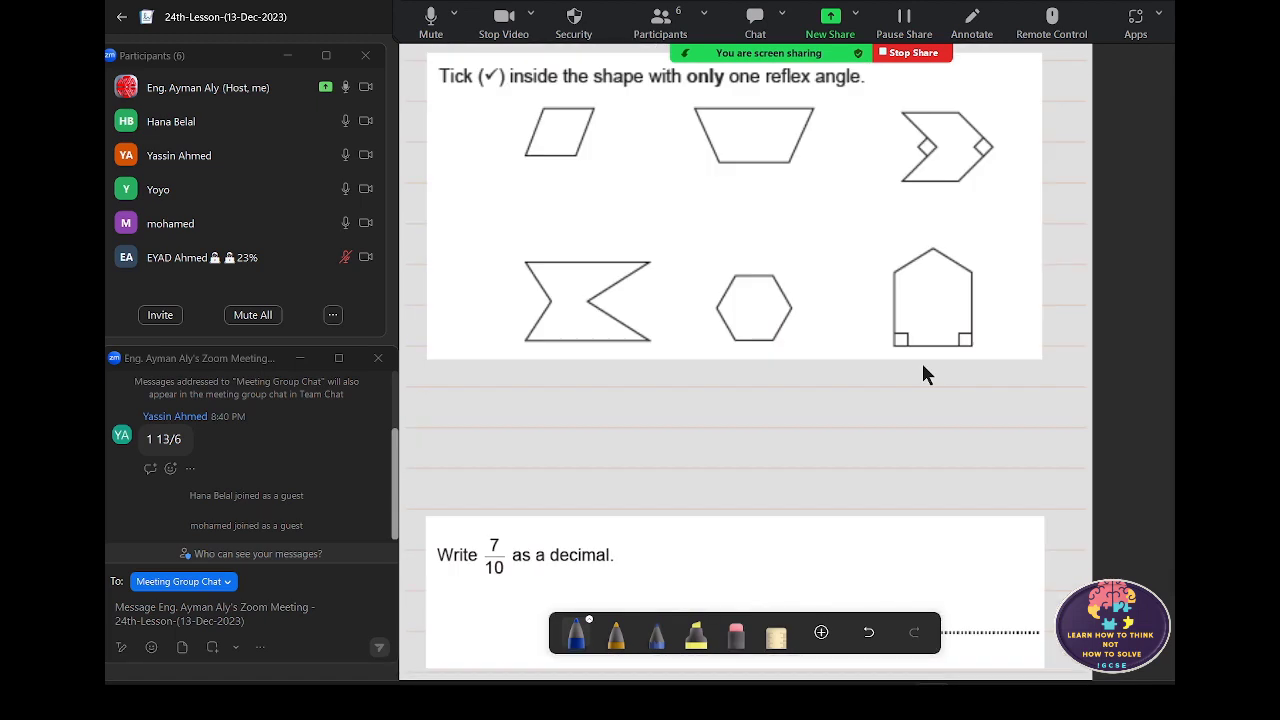
{"action": "scroll", "coordinate": [921, 360], "scroll_direction": "up", "scroll_amount": 2}
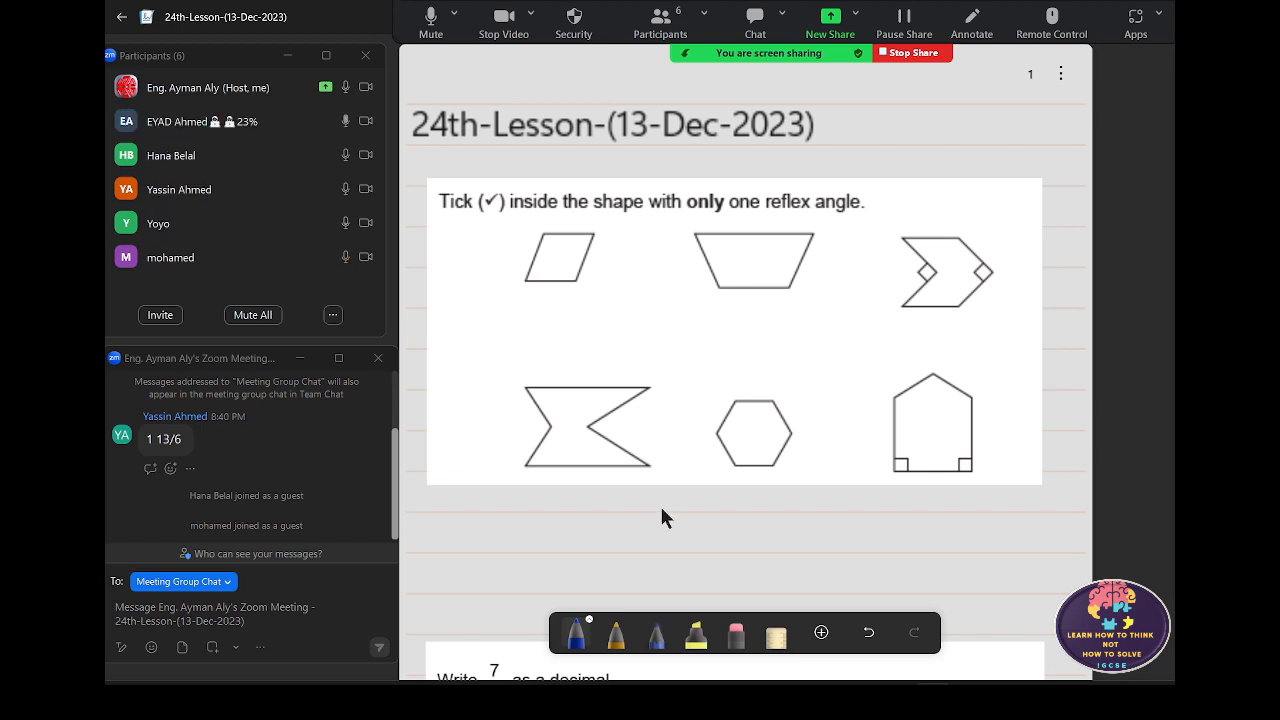
- Write blue letters A to F above the six shapes, then switch to the orange pencil
{"action": "left_click_drag", "start_coordinate": [486, 247], "coordinate": [498, 240]}
{"action": "left_click_drag", "start_coordinate": [766, 214], "coordinate": [772, 226]}
{"action": "left_click_drag", "start_coordinate": [969, 211], "coordinate": [970, 225]}
{"action": "left_click_drag", "start_coordinate": [489, 372], "coordinate": [494, 378]}
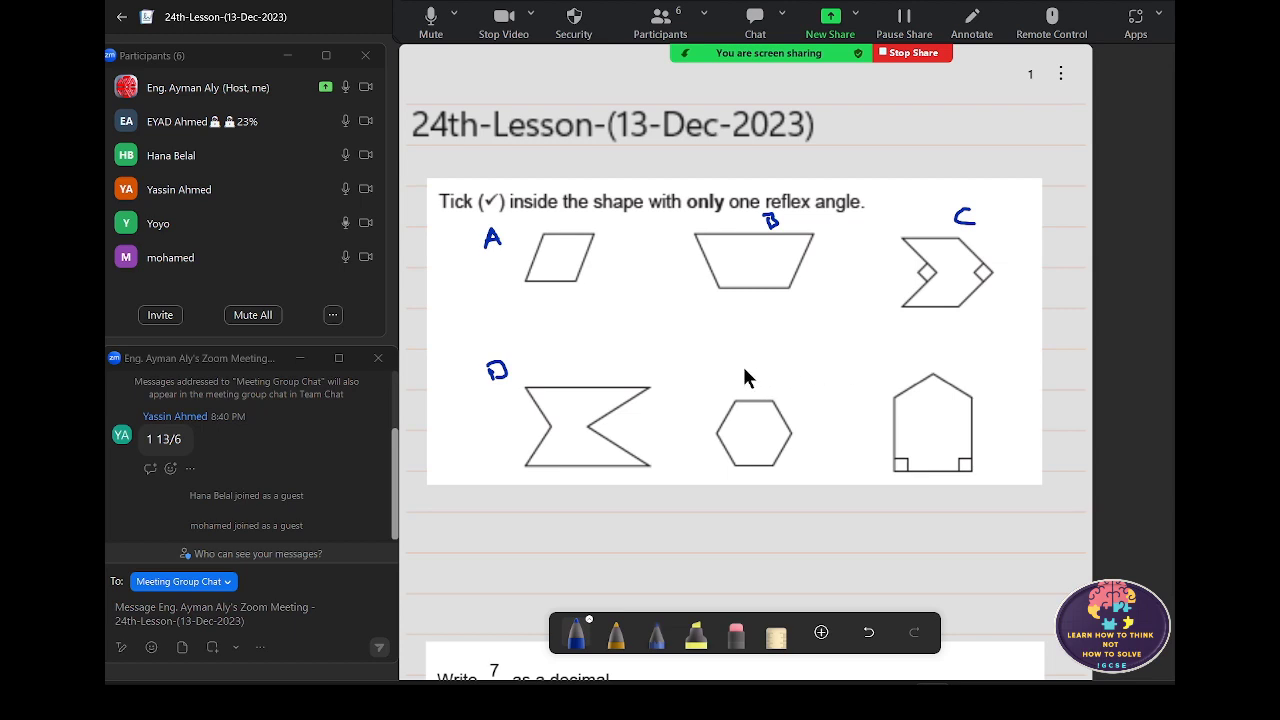
{"action": "mouse_move", "coordinate": [758, 366]}
{"action": "left_mouse_down"}
{"action": "mouse_move", "coordinate": [743, 382]}
{"action": "mouse_move", "coordinate": [755, 374]}
{"action": "left_mouse_up"}
{"action": "mouse_move", "coordinate": [961, 350]}
{"action": "left_mouse_down"}
{"action": "mouse_move", "coordinate": [984, 348]}
{"action": "mouse_move", "coordinate": [968, 368]}
{"action": "left_mouse_up"}
{"action": "left_click_drag", "start_coordinate": [954, 360], "coordinate": [971, 358]}
{"action": "left_click", "coordinate": [616, 634]}
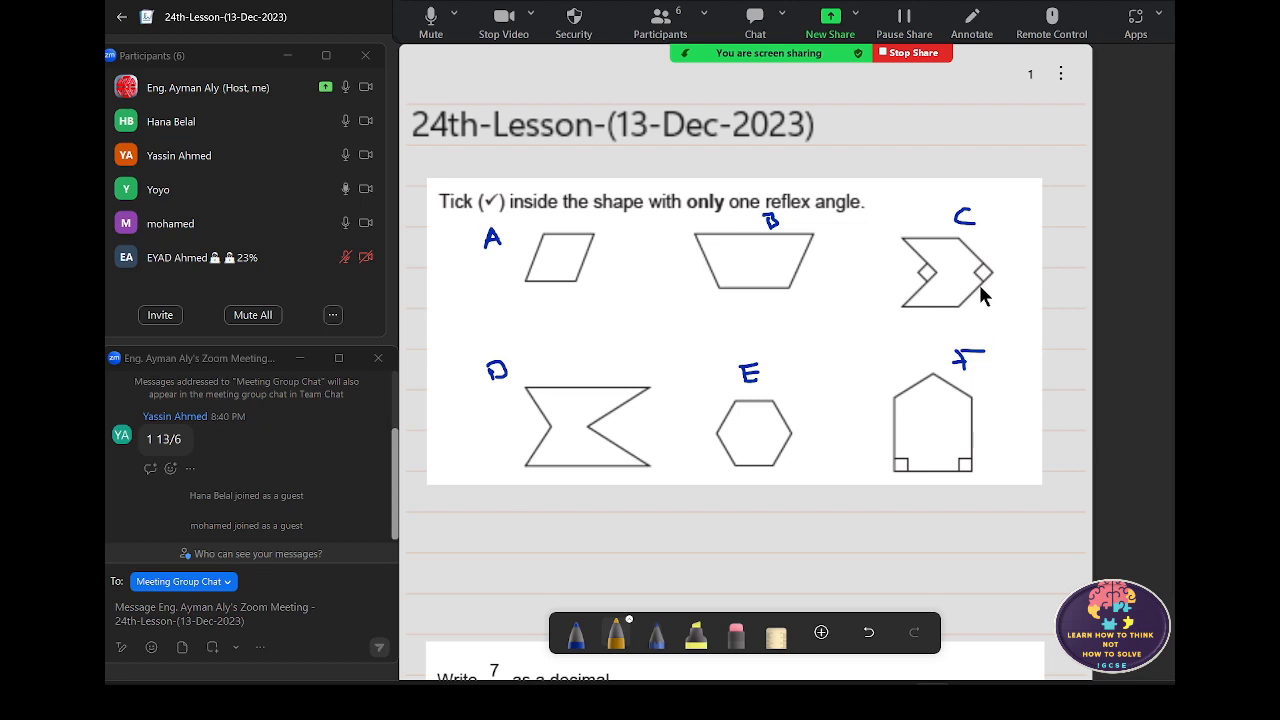
- Arc the reflex angles in shapes C and D in orange and tick shape C
{"action": "left_click_drag", "start_coordinate": [992, 290], "coordinate": [990, 266]}
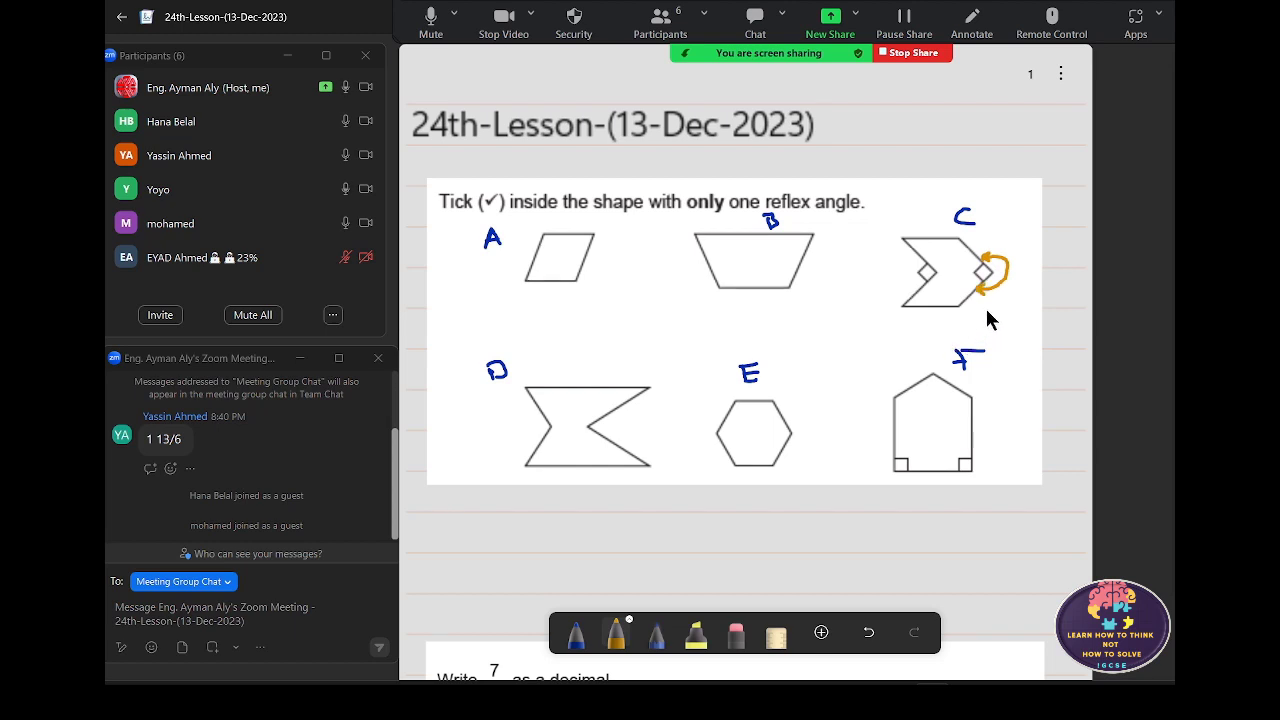
{"action": "left_click_drag", "start_coordinate": [983, 315], "coordinate": [1017, 309]}
{"action": "left_click_drag", "start_coordinate": [928, 264], "coordinate": [926, 284]}
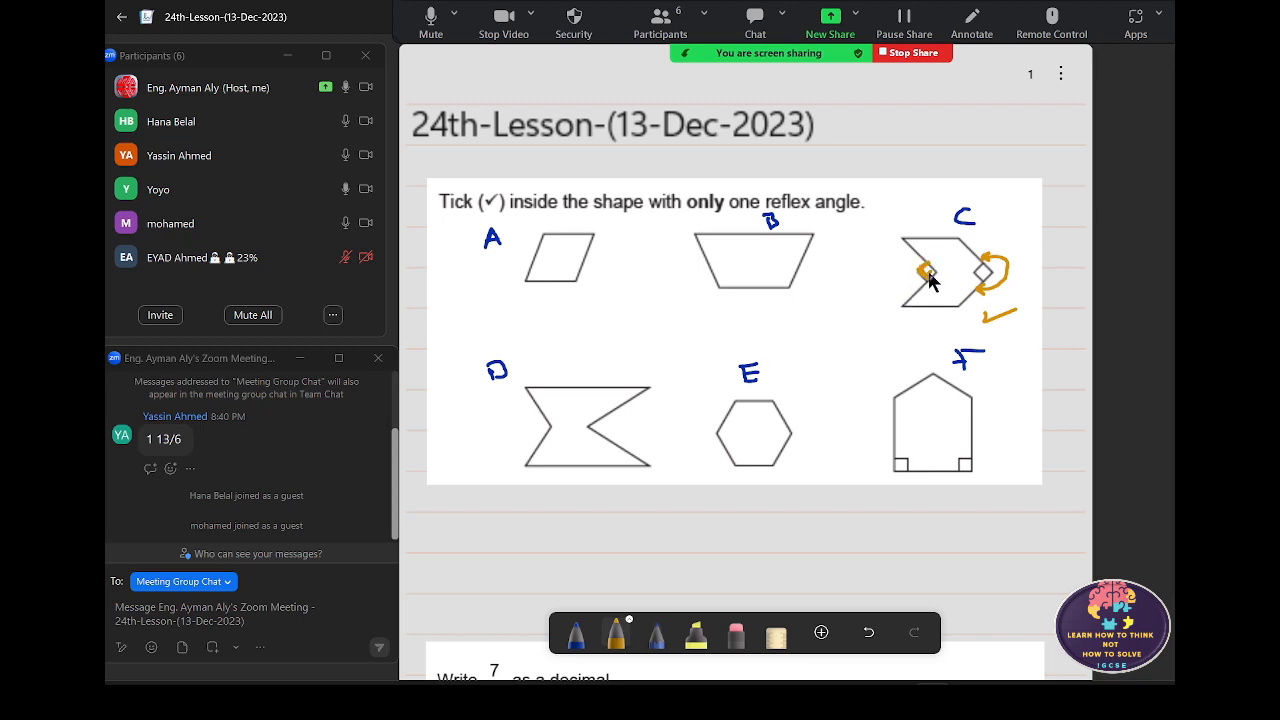
{"action": "left_click_drag", "start_coordinate": [928, 276], "coordinate": [936, 285]}
{"action": "mouse_move", "coordinate": [596, 424]}
{"action": "left_mouse_down"}
{"action": "mouse_move", "coordinate": [578, 428]}
{"action": "mouse_move", "coordinate": [588, 440]}
{"action": "mouse_move", "coordinate": [587, 416]}
{"action": "mouse_move", "coordinate": [598, 434]}
{"action": "mouse_move", "coordinate": [563, 451]}
{"action": "left_mouse_up"}
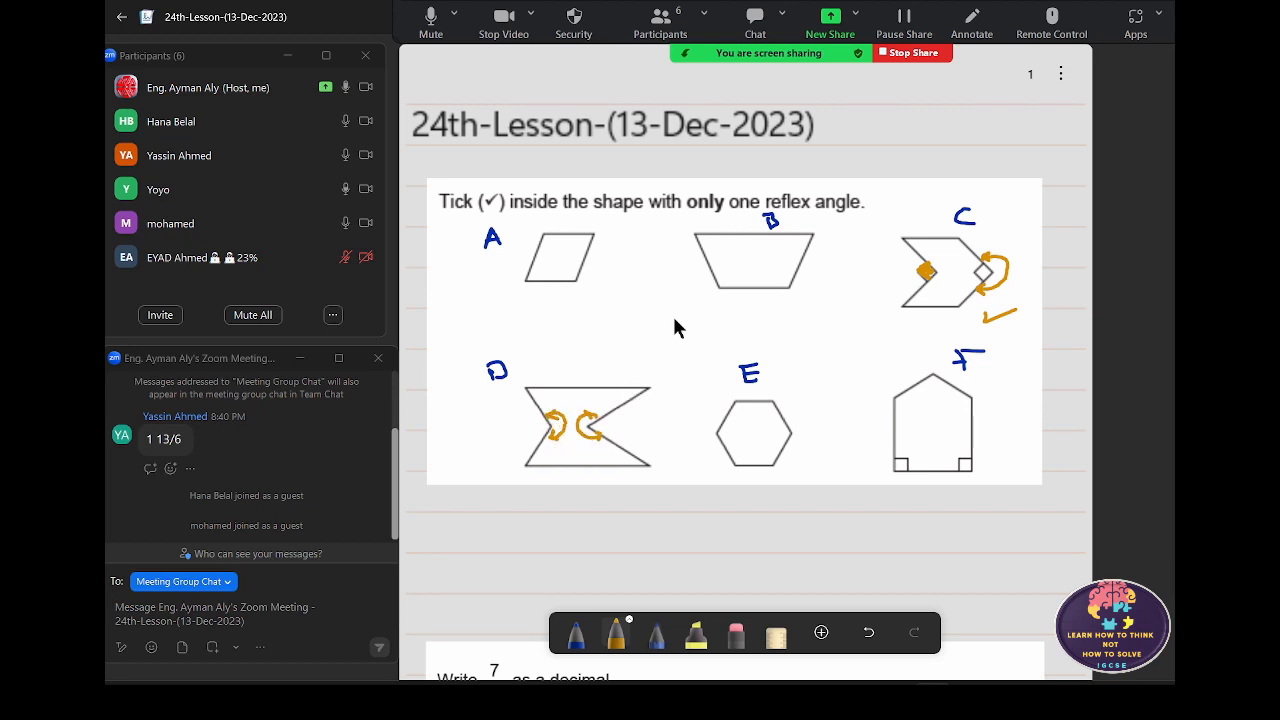
- Underline and highlight the words 'only one' in the question
{"action": "left_click_drag", "start_coordinate": [736, 213], "coordinate": [707, 213]}
{"action": "left_click", "coordinate": [702, 646]}
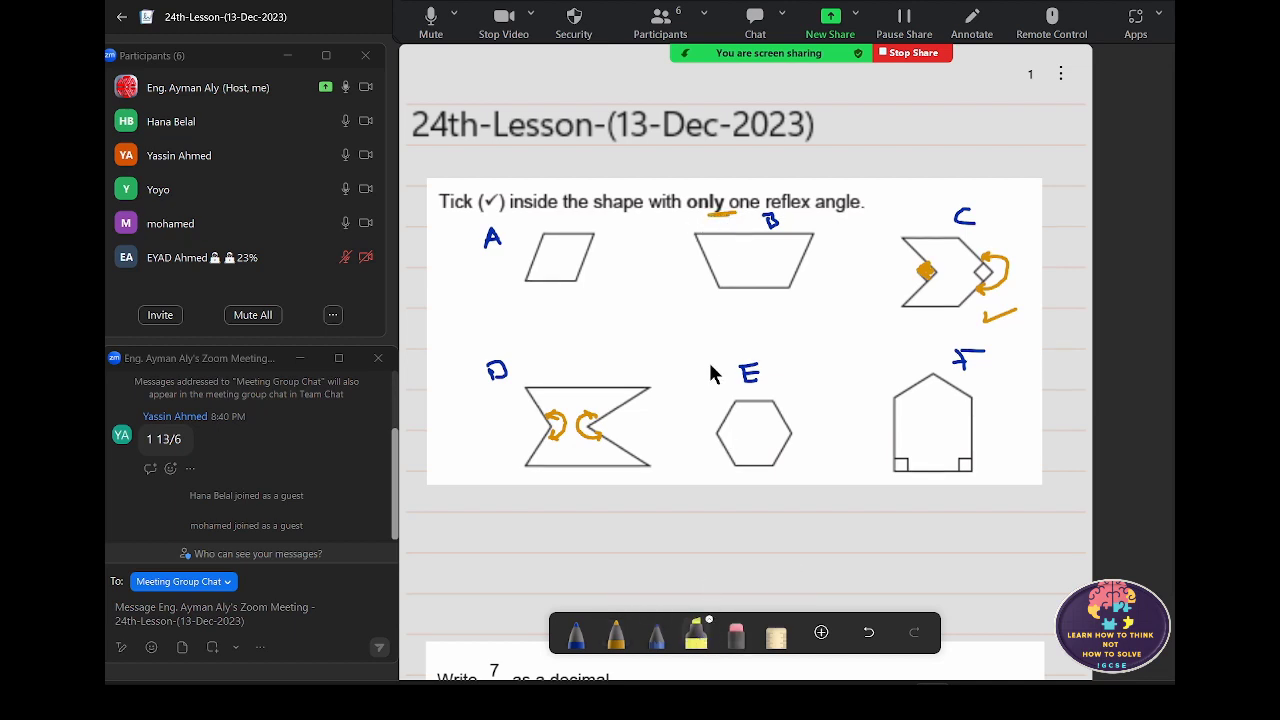
{"action": "left_click_drag", "start_coordinate": [688, 203], "coordinate": [757, 210]}
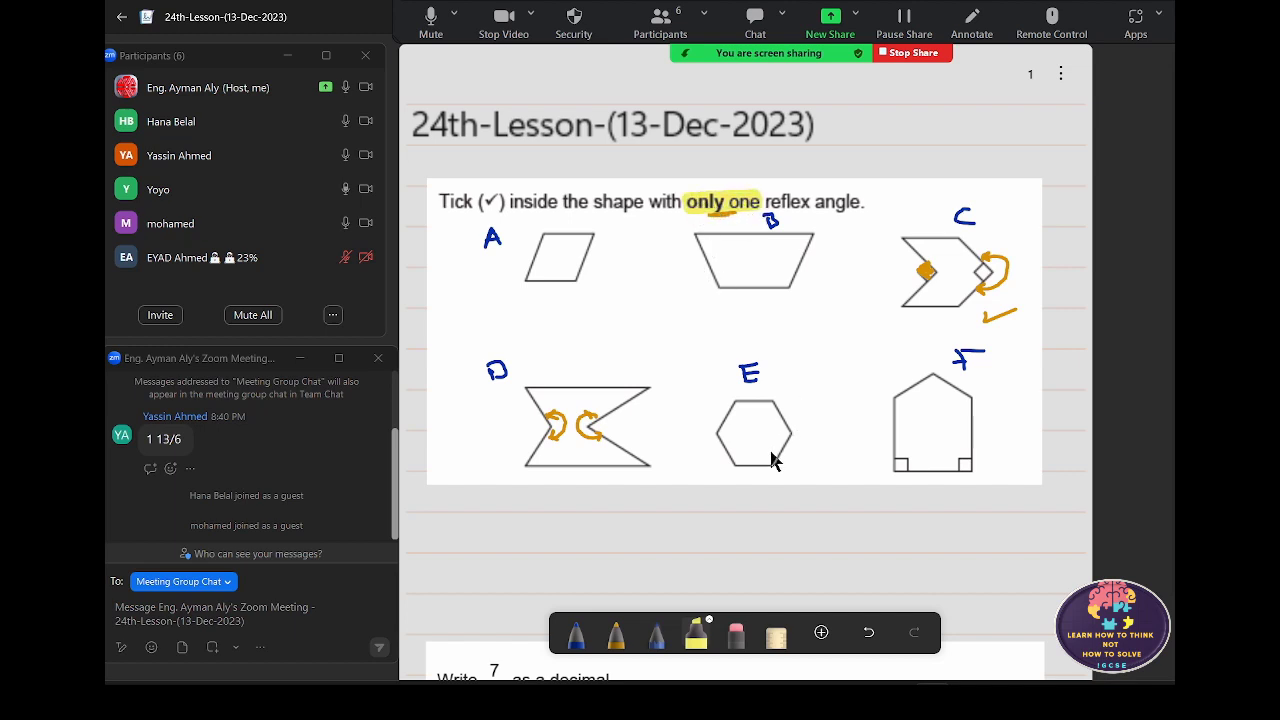
{"action": "left_click", "coordinate": [616, 640]}
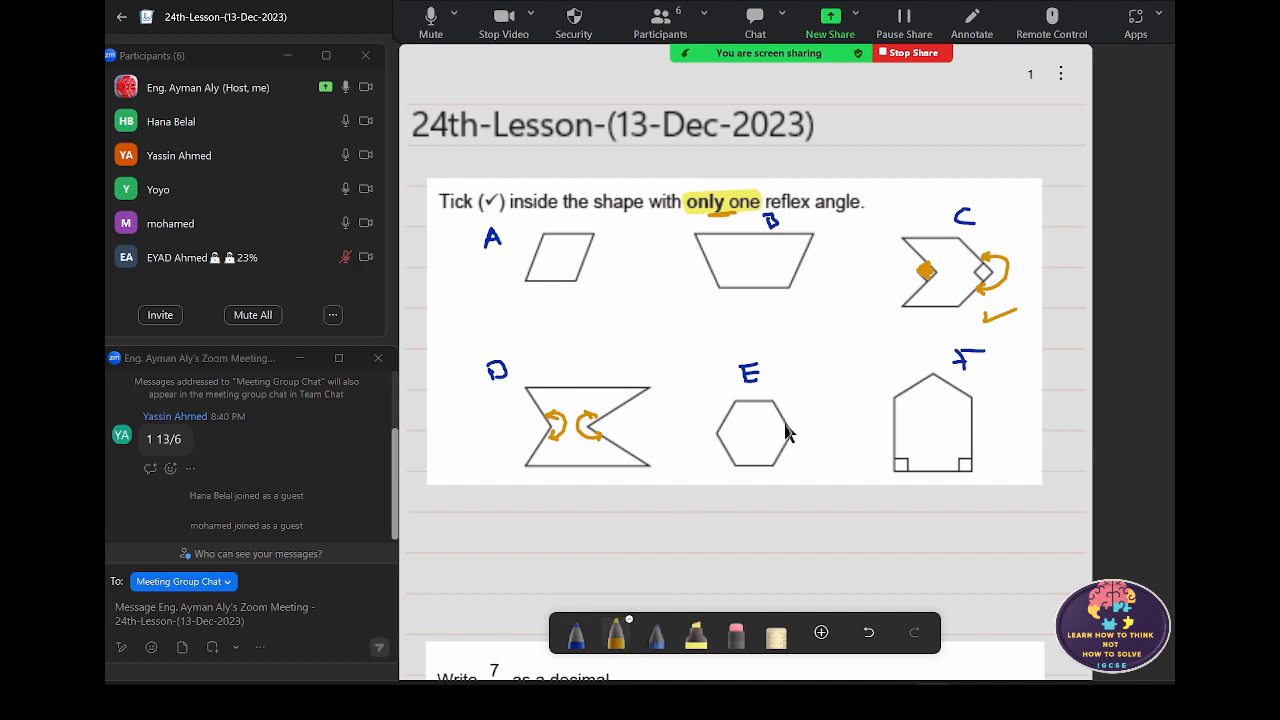
- Arc the angles inside hexagon E, shape F and shape C's left notch
{"action": "mouse_move", "coordinate": [783, 425]}
{"action": "left_mouse_down"}
{"action": "mouse_move", "coordinate": [787, 445]}
{"action": "mouse_move", "coordinate": [727, 443]}
{"action": "left_mouse_up"}
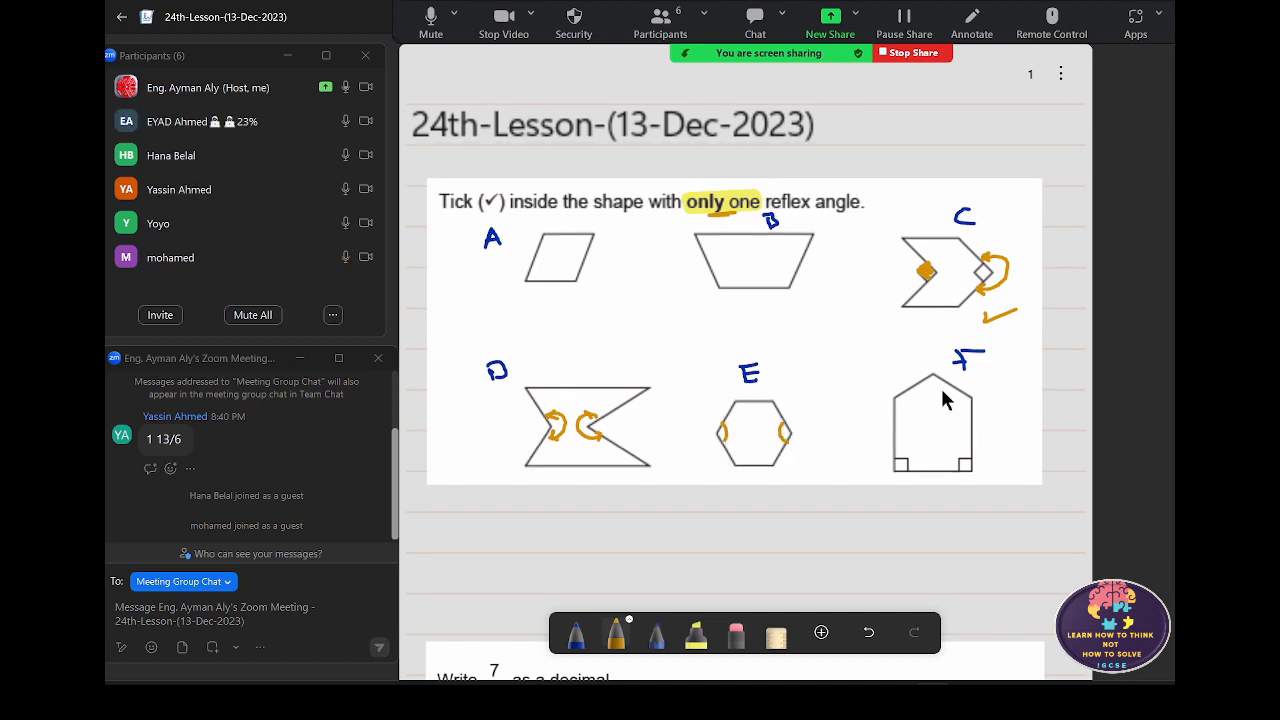
{"action": "left_click_drag", "start_coordinate": [923, 384], "coordinate": [945, 386]}
{"action": "left_click_drag", "start_coordinate": [928, 292], "coordinate": [936, 266]}
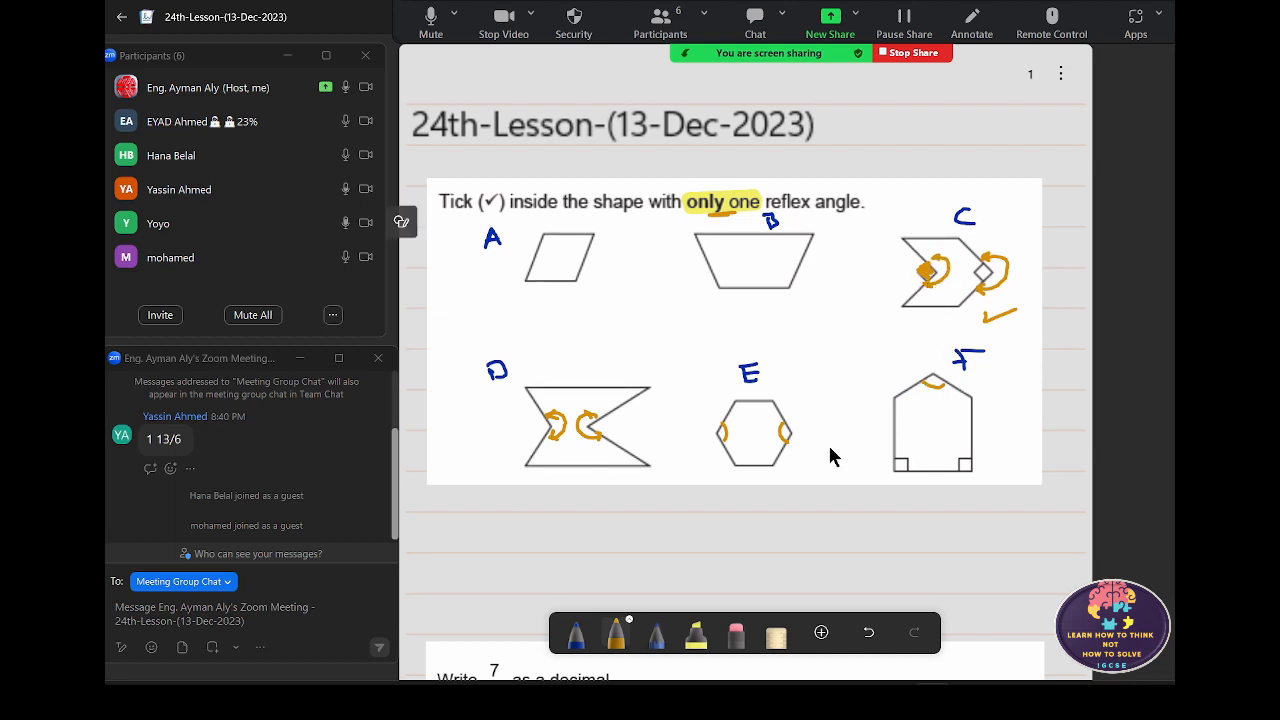
{"action": "scroll", "coordinate": [830, 457], "scroll_direction": "down", "scroll_amount": 2}
- Write 0.7 in orange on the 'Write 7/10 as a decimal' answer line
{"action": "scroll", "coordinate": [830, 457], "scroll_direction": "down", "scroll_amount": 1}
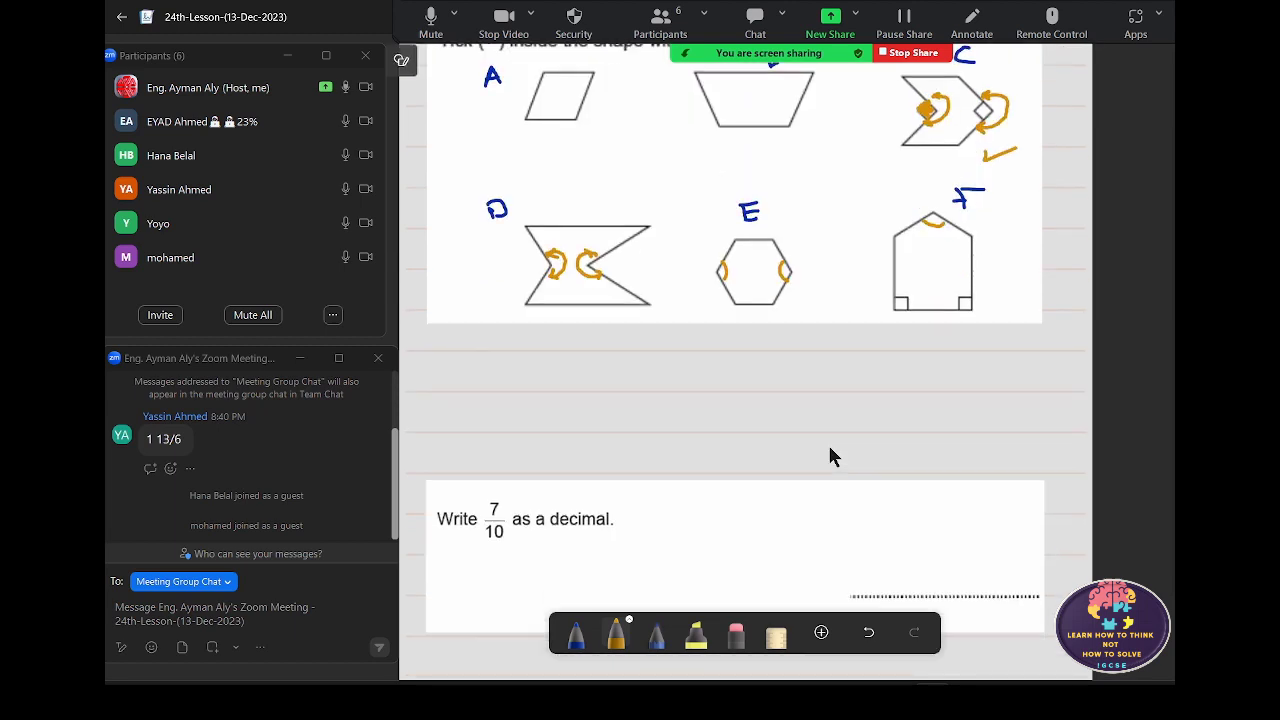
{"action": "scroll", "coordinate": [830, 457], "scroll_direction": "down", "scroll_amount": 3}
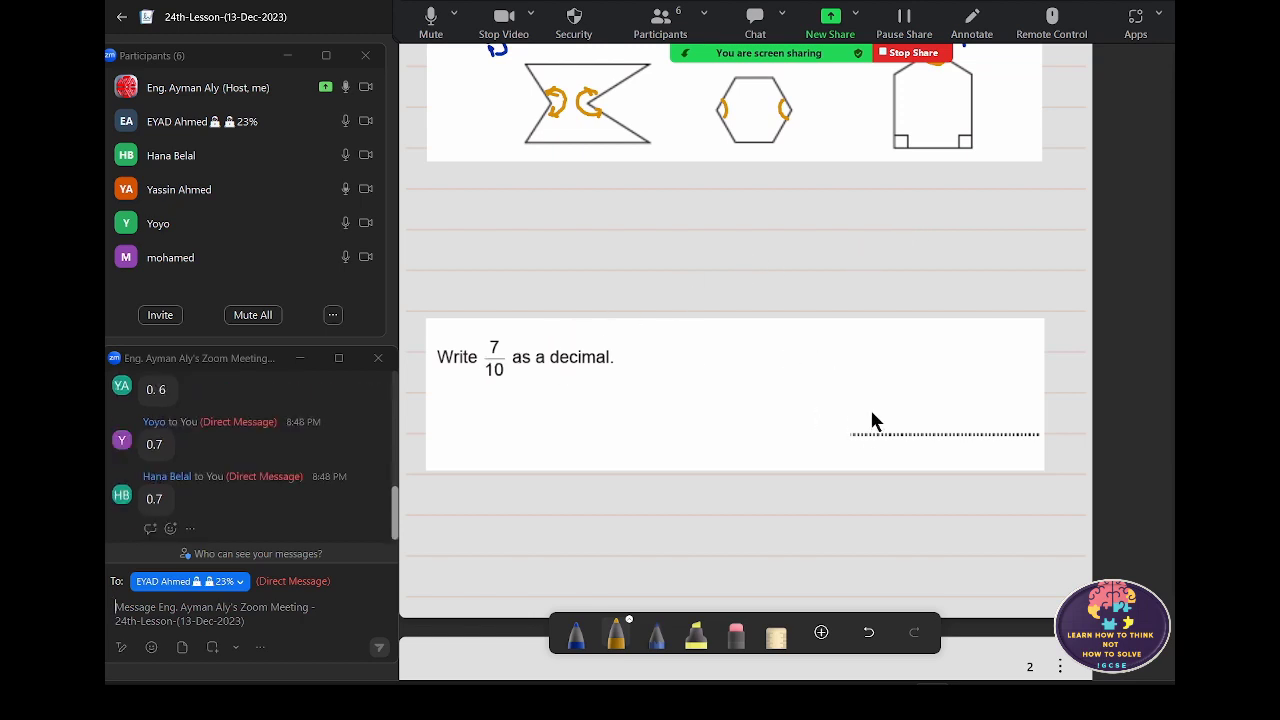
{"action": "left_click_drag", "start_coordinate": [884, 396], "coordinate": [881, 398]}
{"action": "left_click", "coordinate": [913, 407]}
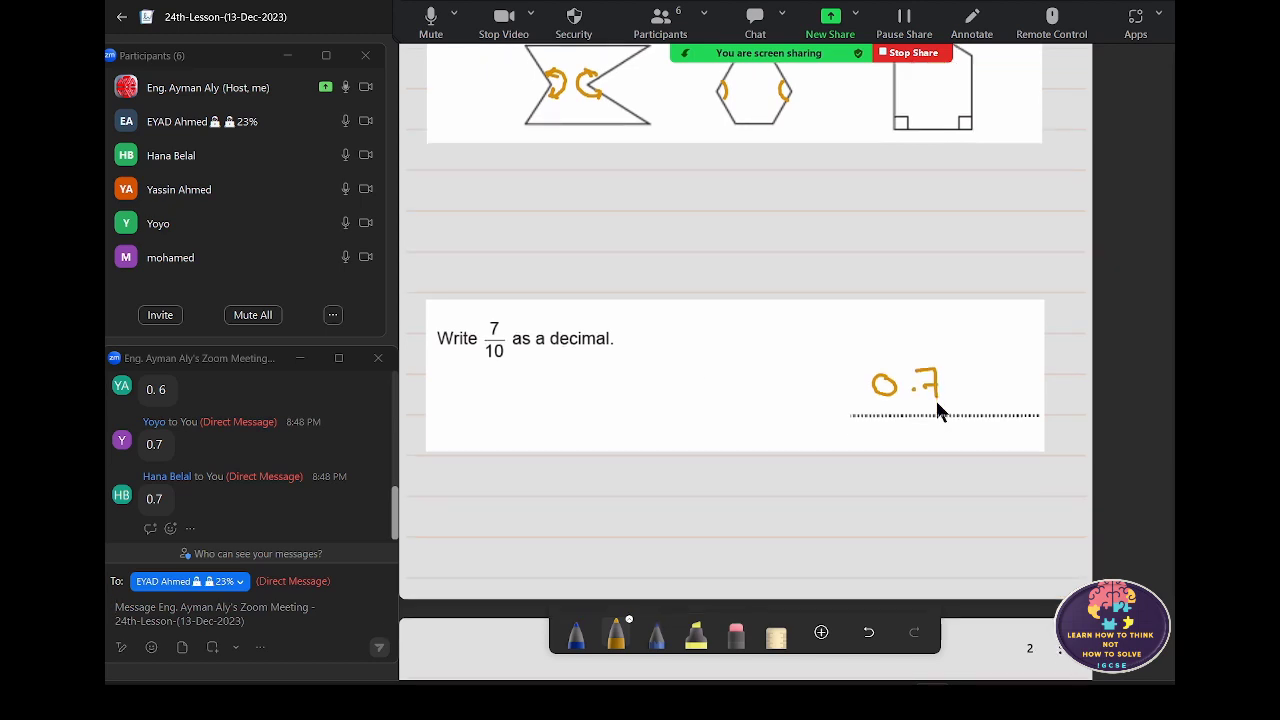
{"action": "scroll", "coordinate": [936, 408], "scroll_direction": "down", "scroll_amount": 3}
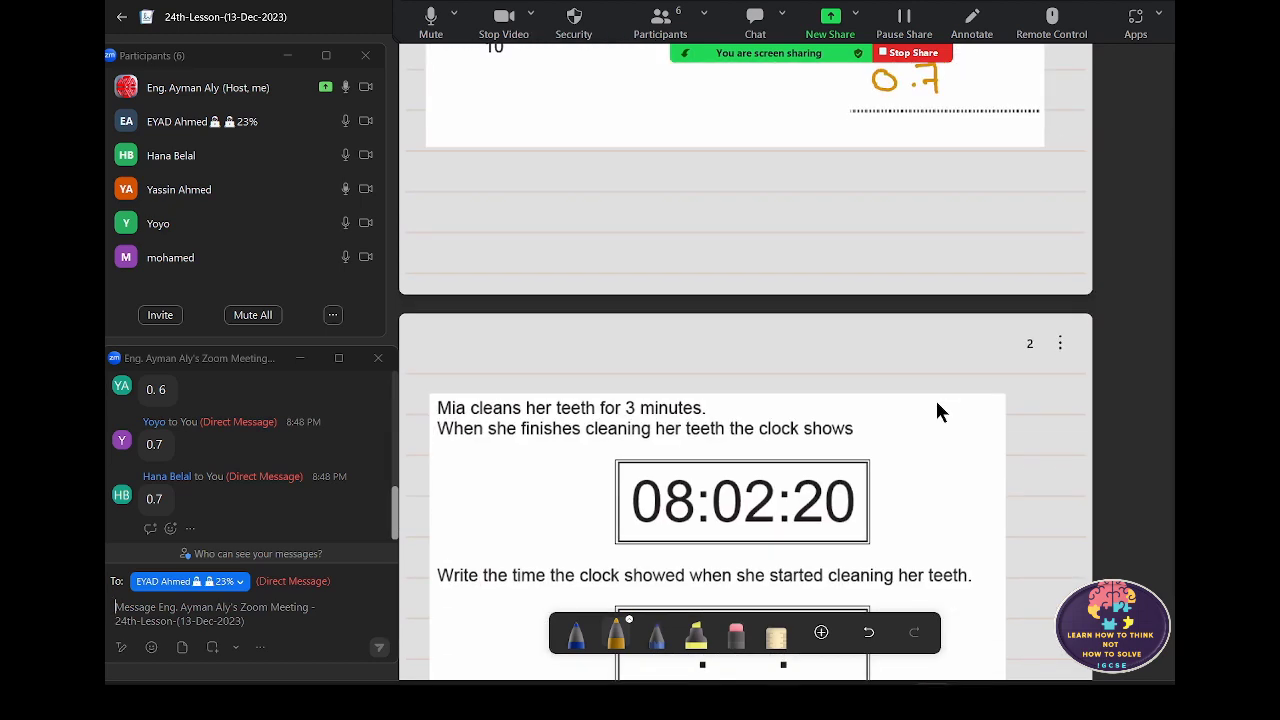
- Label the clock h, M, sec, and write 20 seconds and 07 hours for 07:59:20
{"action": "scroll", "coordinate": [938, 410], "scroll_direction": "down", "scroll_amount": 3}
{"action": "scroll", "coordinate": [938, 410], "scroll_direction": "up", "scroll_amount": 2}
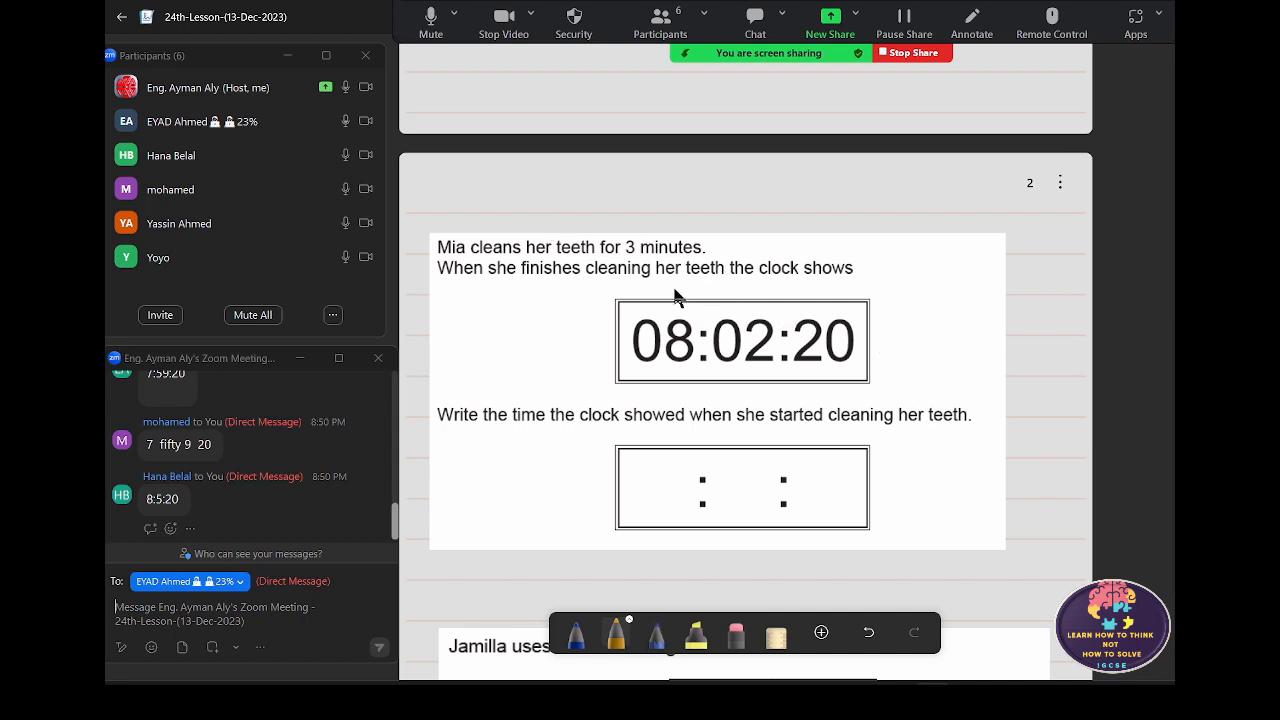
{"action": "left_click_drag", "start_coordinate": [660, 280], "coordinate": [682, 298]}
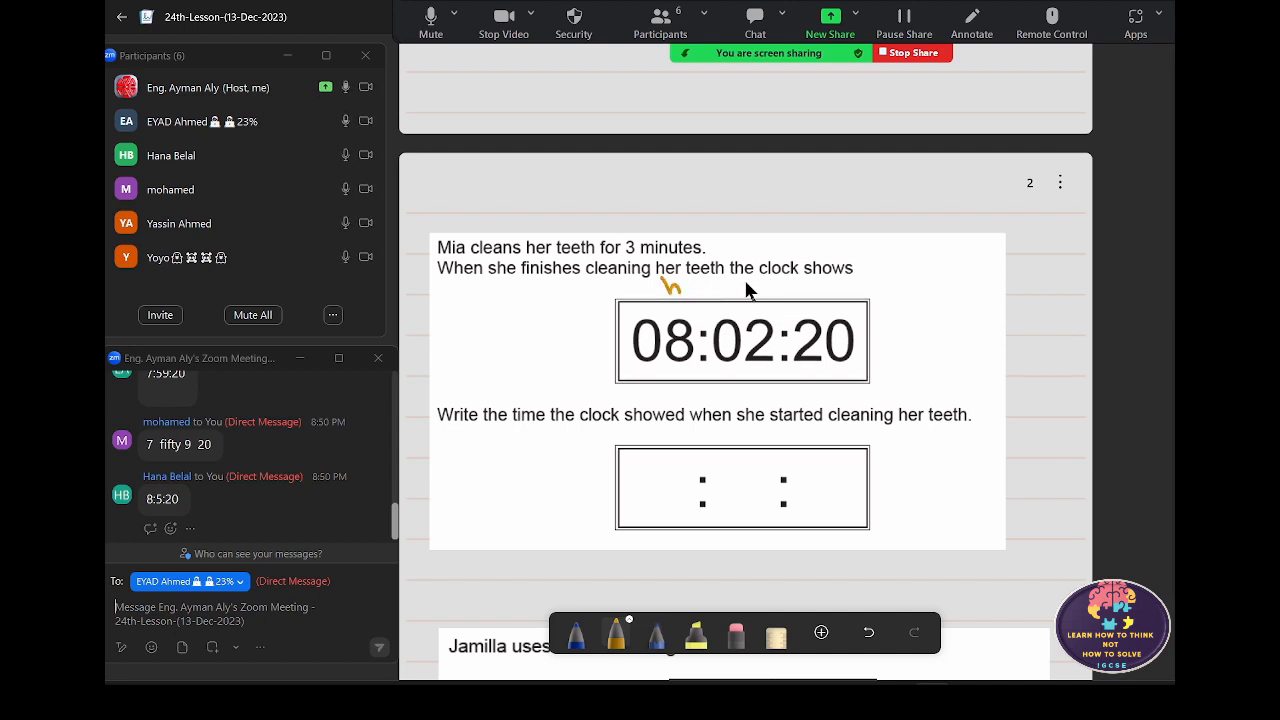
{"action": "left_click_drag", "start_coordinate": [743, 292], "coordinate": [858, 292]}
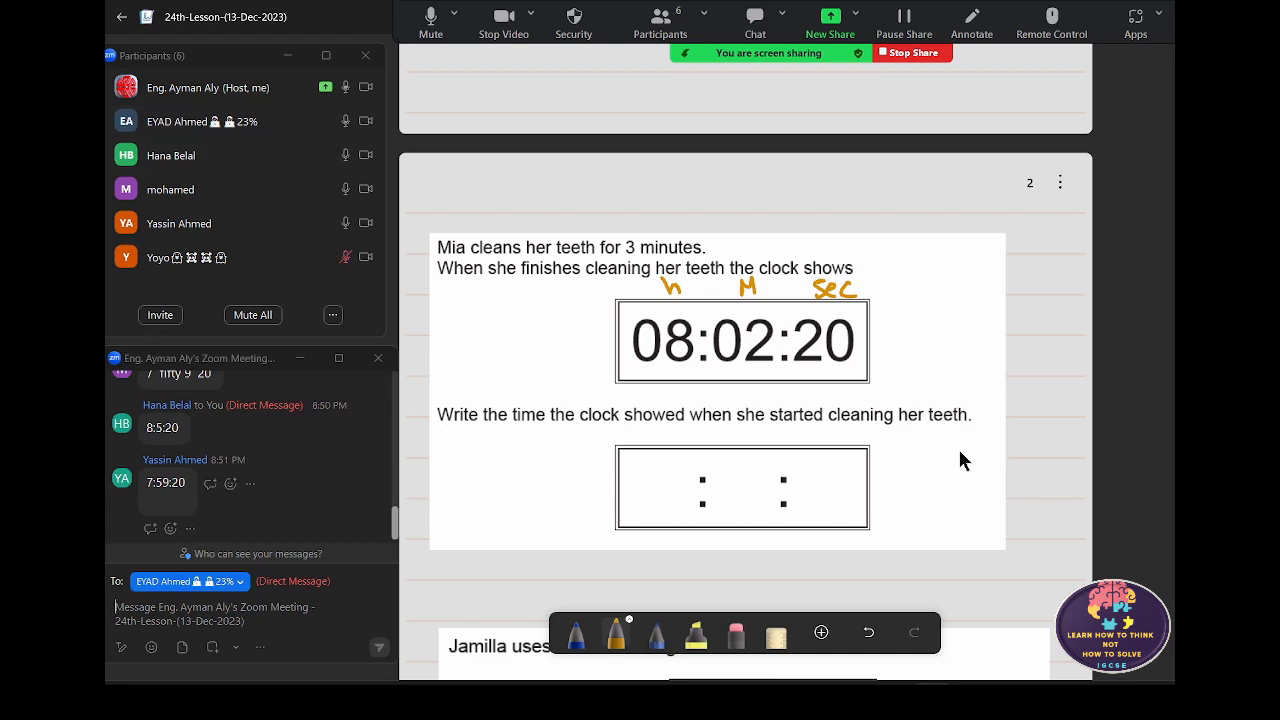
{"action": "mouse_move", "coordinate": [814, 484]}
{"action": "left_mouse_down"}
{"action": "mouse_move", "coordinate": [829, 503]}
{"action": "mouse_move", "coordinate": [839, 486]}
{"action": "left_mouse_up"}
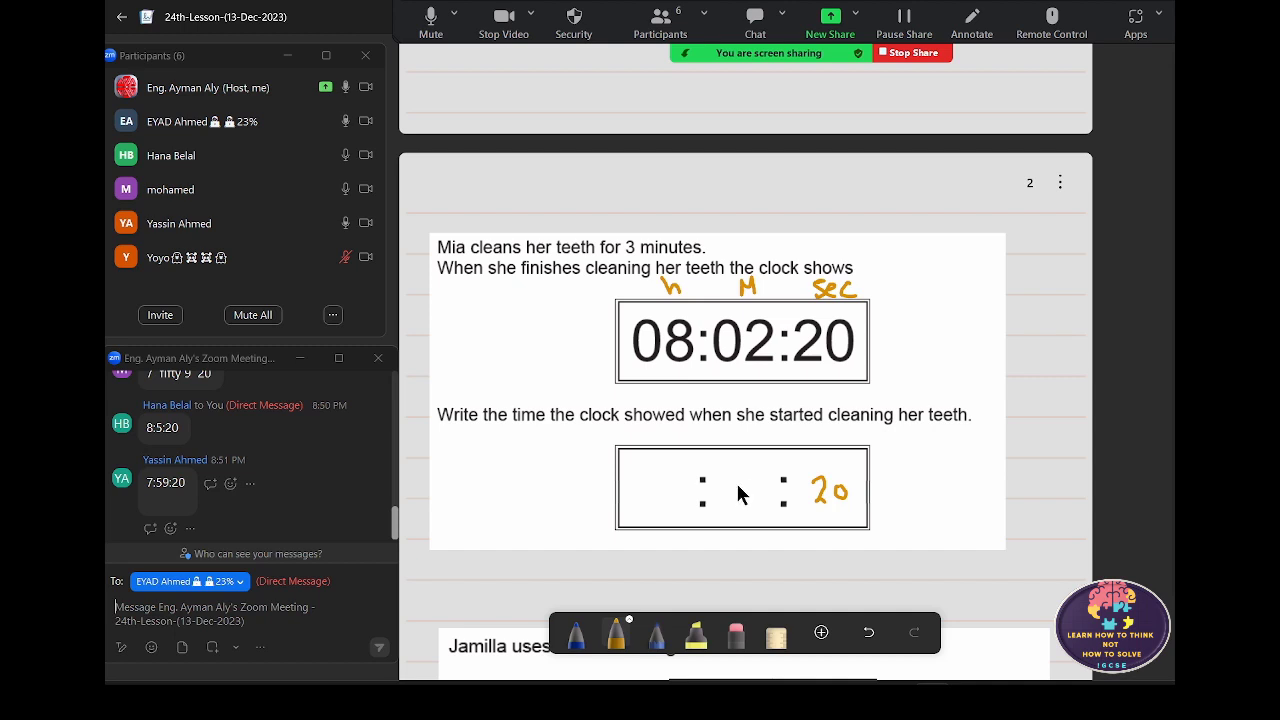
{"action": "mouse_move", "coordinate": [652, 478]}
{"action": "left_mouse_down"}
{"action": "mouse_move", "coordinate": [672, 505]}
{"action": "mouse_move", "coordinate": [712, 494]}
{"action": "mouse_move", "coordinate": [716, 474]}
{"action": "left_mouse_up"}
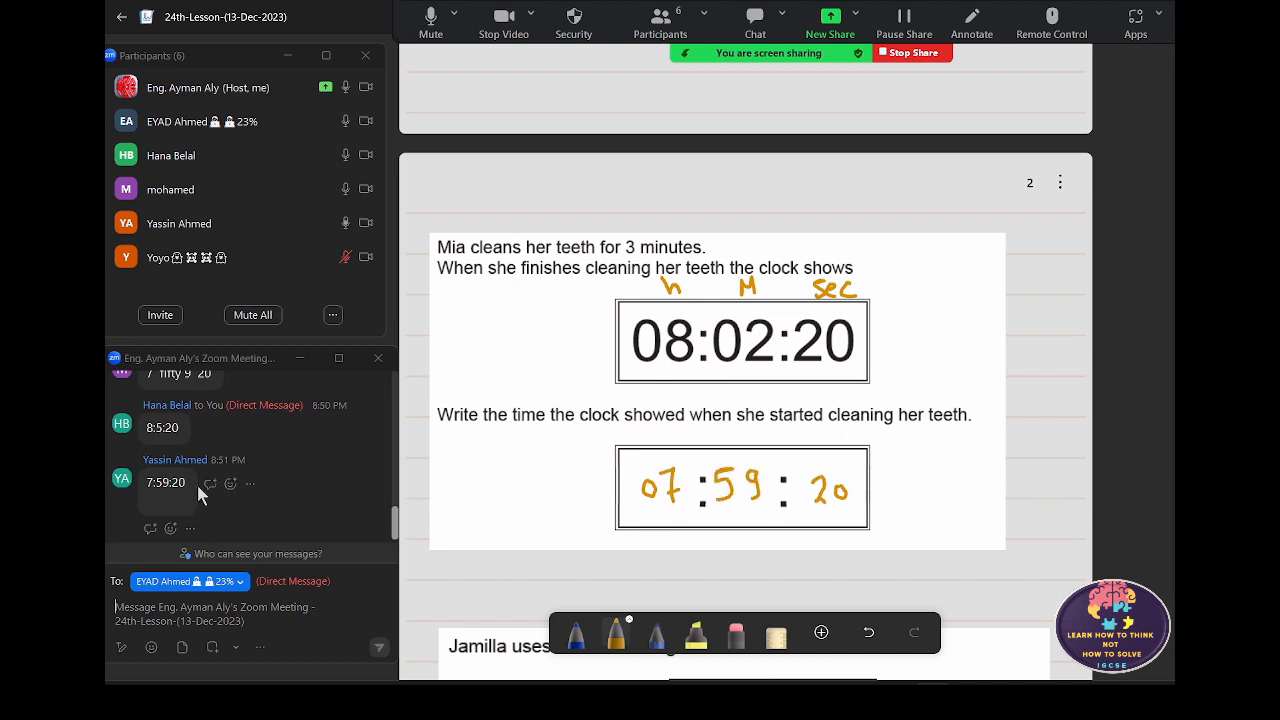
- Scroll down to Jamilla's letter J tiles question asking to shade 30%
{"action": "scroll", "coordinate": [690, 405], "scroll_direction": "down", "scroll_amount": 5}
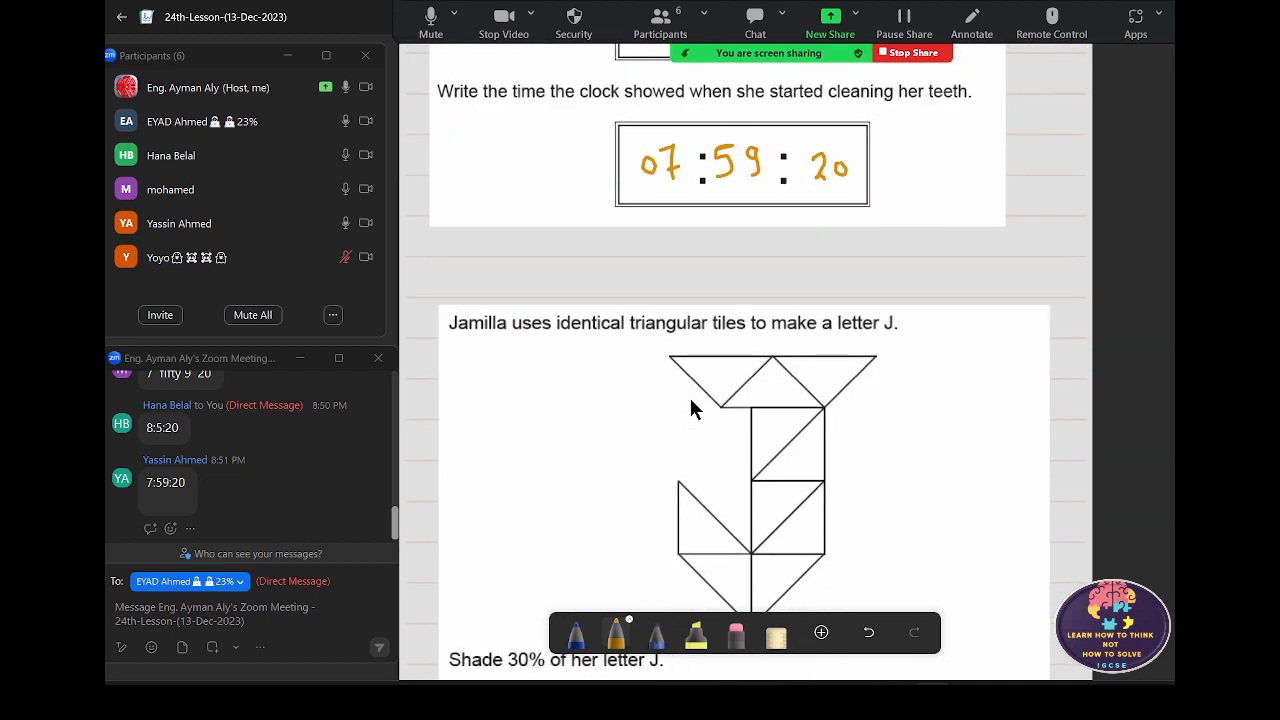
{"action": "scroll", "coordinate": [690, 405], "scroll_direction": "down", "scroll_amount": 3}
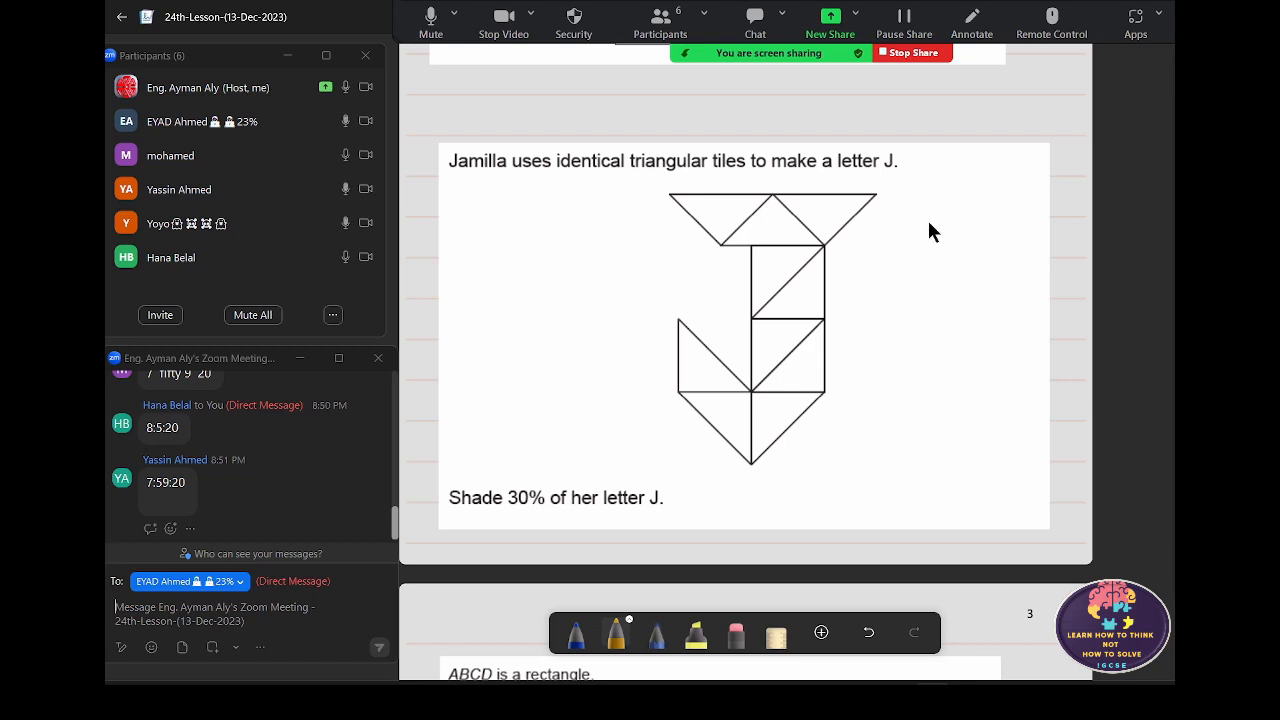
- Write 30% = 30/100 = 3/10 beside the letter J
{"action": "mouse_move", "coordinate": [929, 221]}
{"action": "left_mouse_down"}
{"action": "mouse_move", "coordinate": [931, 242]}
{"action": "mouse_move", "coordinate": [984, 229]}
{"action": "mouse_move", "coordinate": [1006, 240]}
{"action": "left_mouse_up"}
{"action": "mouse_move", "coordinate": [939, 276]}
{"action": "left_mouse_down"}
{"action": "mouse_move", "coordinate": [940, 296]}
{"action": "mouse_move", "coordinate": [965, 282]}
{"action": "mouse_move", "coordinate": [998, 304]}
{"action": "mouse_move", "coordinate": [957, 334]}
{"action": "mouse_move", "coordinate": [989, 322]}
{"action": "left_mouse_up"}
{"action": "mouse_move", "coordinate": [973, 367]}
{"action": "left_mouse_down"}
{"action": "mouse_move", "coordinate": [968, 388]}
{"action": "mouse_move", "coordinate": [1005, 396]}
{"action": "mouse_move", "coordinate": [976, 425]}
{"action": "mouse_move", "coordinate": [1001, 418]}
{"action": "left_mouse_up"}
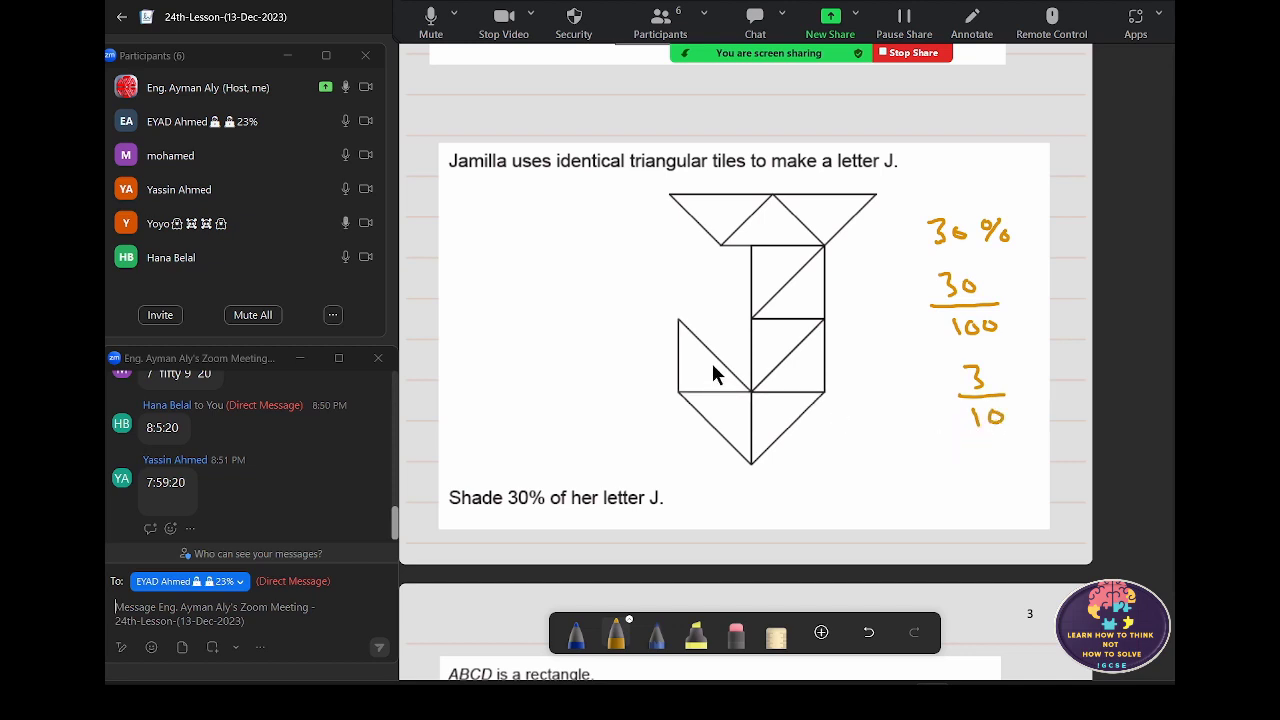
- Number the J's triangular tiles from the bottom up in orange
{"action": "mouse_move", "coordinate": [697, 361]}
{"action": "left_mouse_down"}
{"action": "mouse_move", "coordinate": [736, 414]}
{"action": "mouse_move", "coordinate": [774, 413]}
{"action": "left_mouse_up"}
{"action": "mouse_move", "coordinate": [797, 367]}
{"action": "left_mouse_down"}
{"action": "mouse_move", "coordinate": [803, 379]}
{"action": "mouse_move", "coordinate": [770, 370]}
{"action": "mouse_move", "coordinate": [778, 345]}
{"action": "left_mouse_up"}
{"action": "mouse_move", "coordinate": [808, 286]}
{"action": "left_mouse_down"}
{"action": "mouse_move", "coordinate": [805, 302]}
{"action": "mouse_move", "coordinate": [772, 290]}
{"action": "left_mouse_up"}
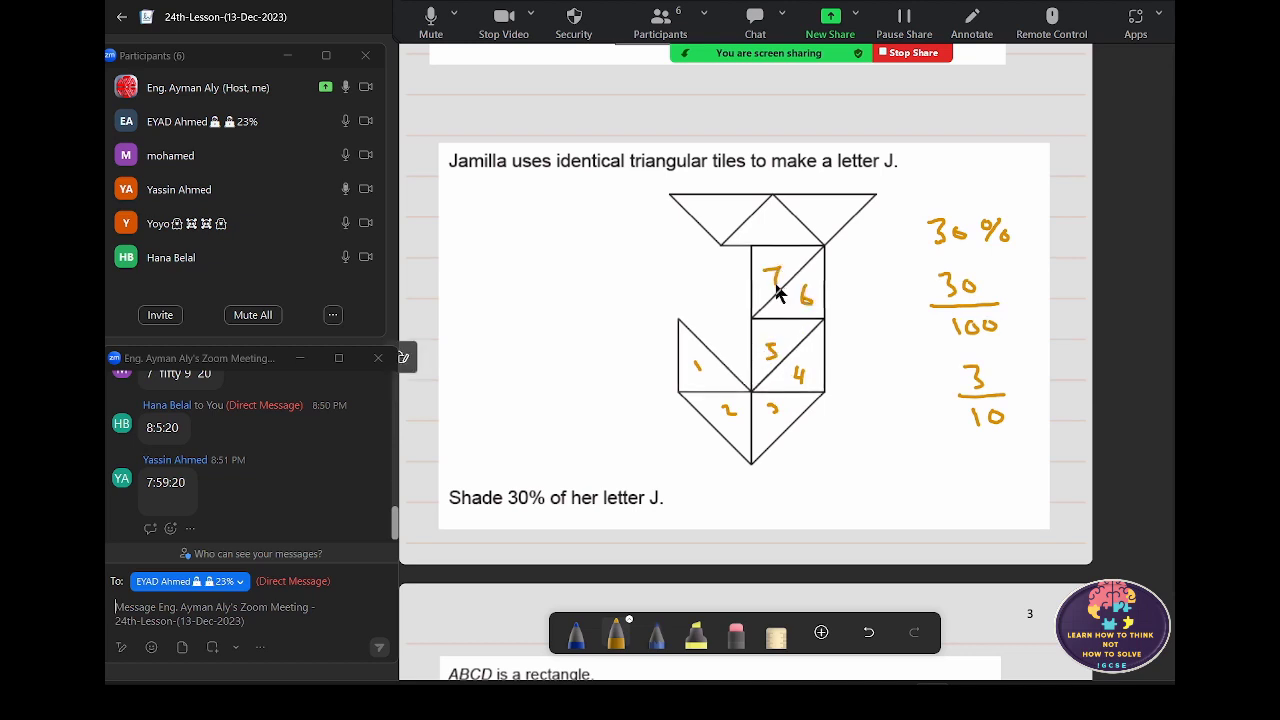
{"action": "mouse_move", "coordinate": [726, 205]}
{"action": "left_mouse_down"}
{"action": "mouse_move", "coordinate": [717, 211]}
{"action": "mouse_move", "coordinate": [777, 231]}
{"action": "mouse_move", "coordinate": [828, 206]}
{"action": "left_mouse_up"}
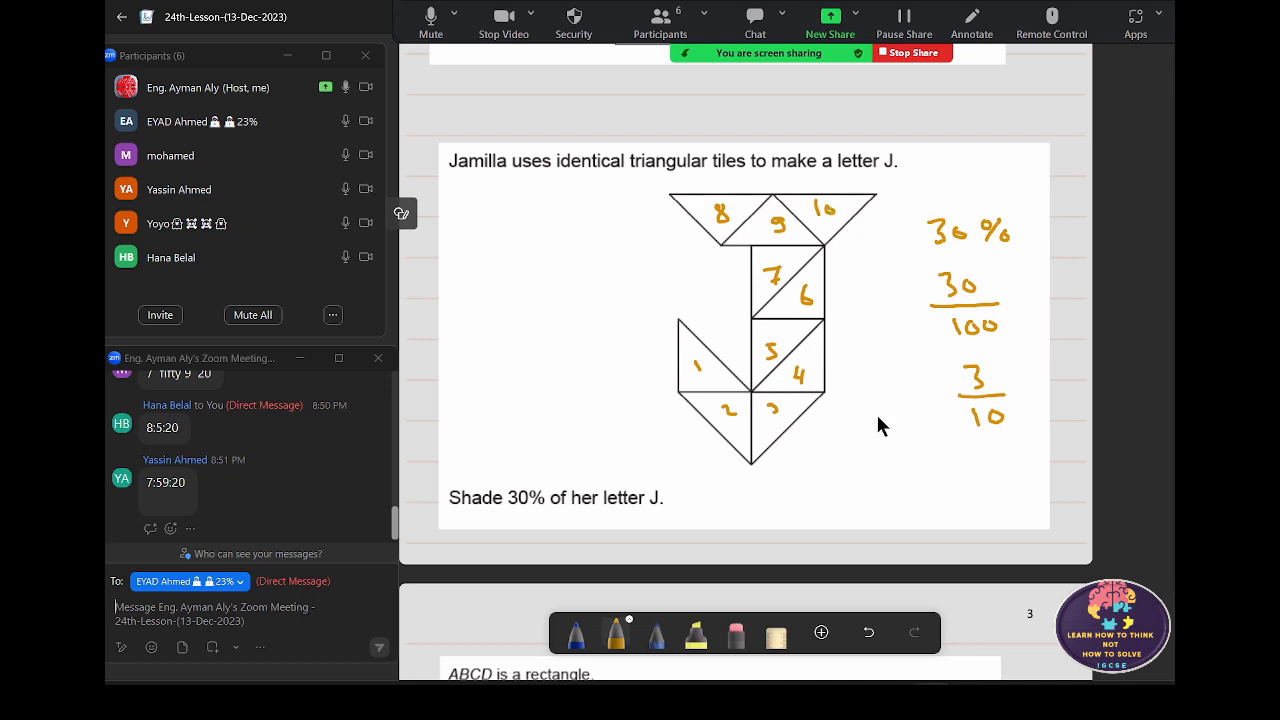
{"action": "left_click", "coordinate": [704, 643]}
{"action": "left_click", "coordinate": [617, 632]}
- Box the 3/10 and start shading the J's first three tiles
{"action": "mouse_move", "coordinate": [954, 358]}
{"action": "left_mouse_down"}
{"action": "mouse_move", "coordinate": [1012, 358]}
{"action": "mouse_move", "coordinate": [944, 366]}
{"action": "left_mouse_up"}
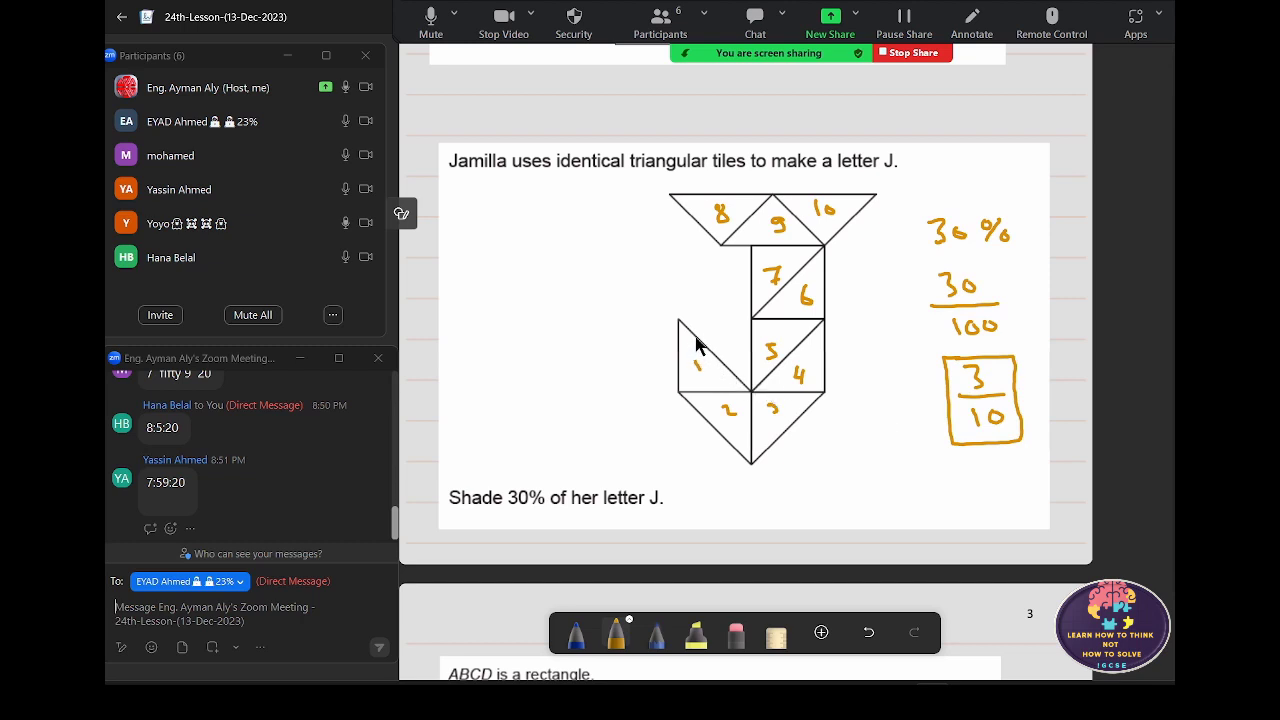
{"action": "mouse_move", "coordinate": [697, 340]}
{"action": "left_mouse_down"}
{"action": "mouse_move", "coordinate": [703, 364]}
{"action": "mouse_move", "coordinate": [785, 413]}
{"action": "left_mouse_up"}
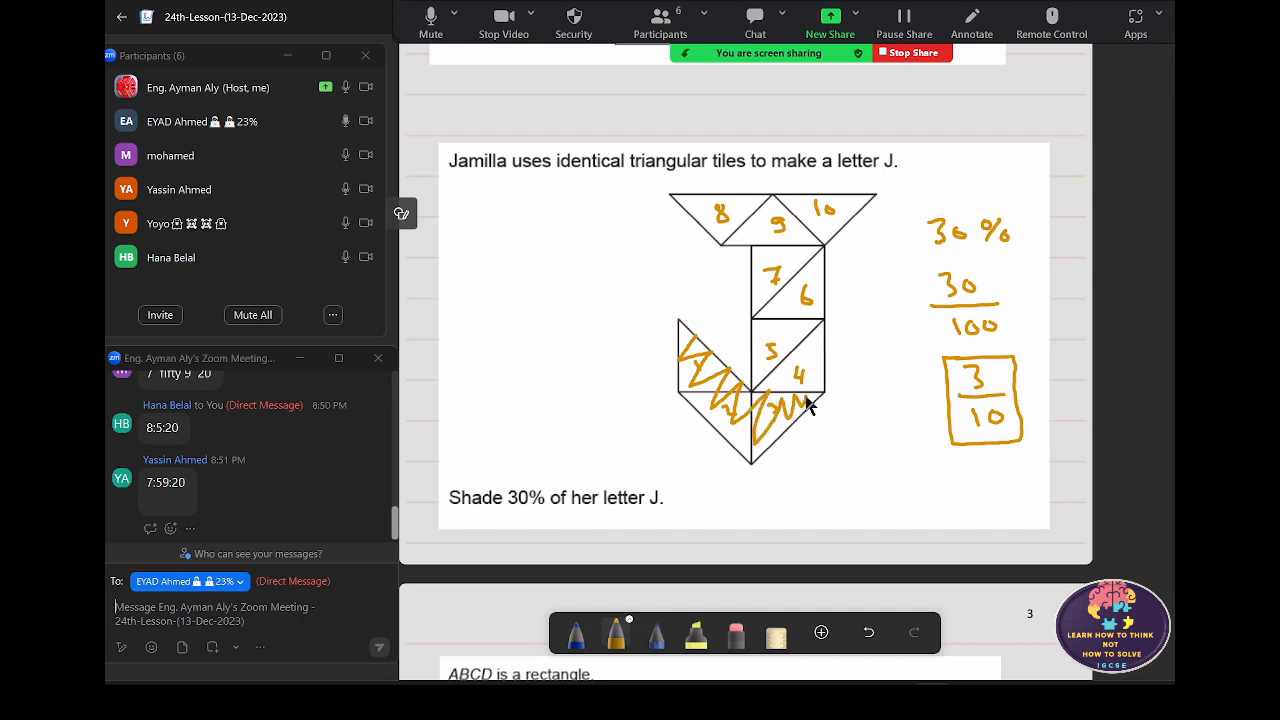
{"action": "left_click_drag", "start_coordinate": [785, 413], "coordinate": [818, 398]}
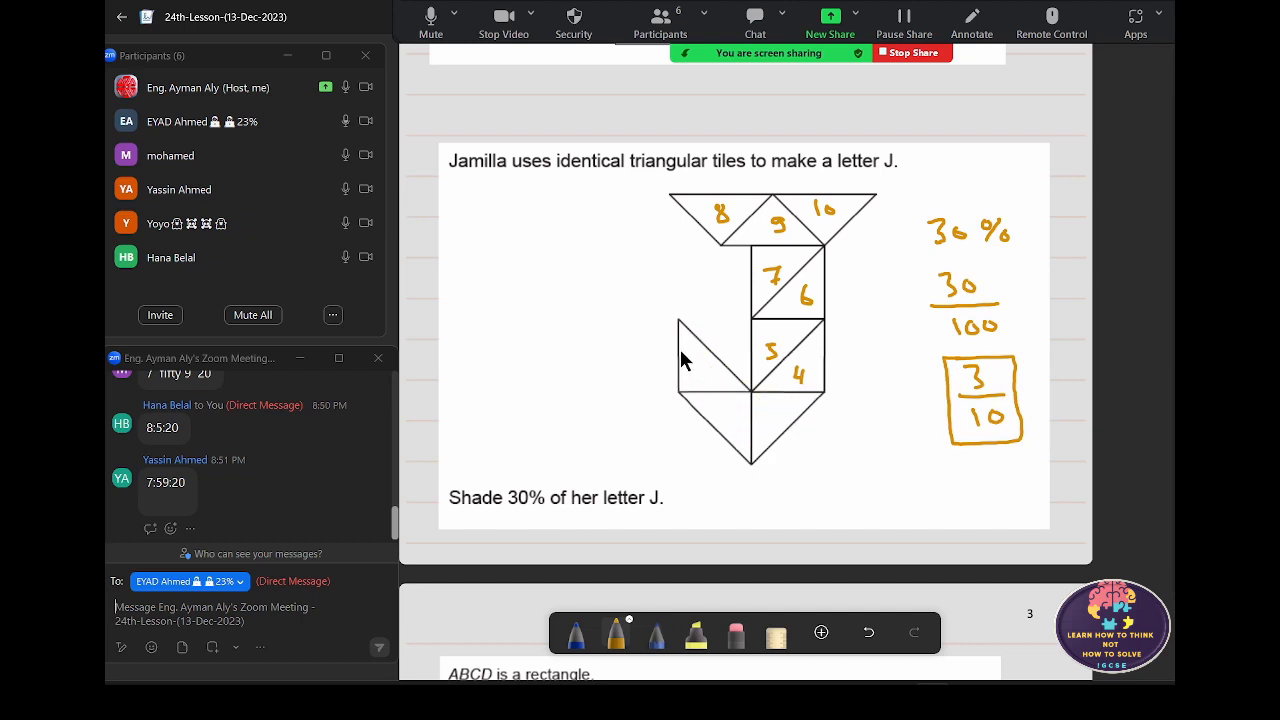
- Shade three J tiles and write 50% = 5/10 and 25% to the left
{"action": "left_click_drag", "start_coordinate": [677, 343], "coordinate": [807, 412]}
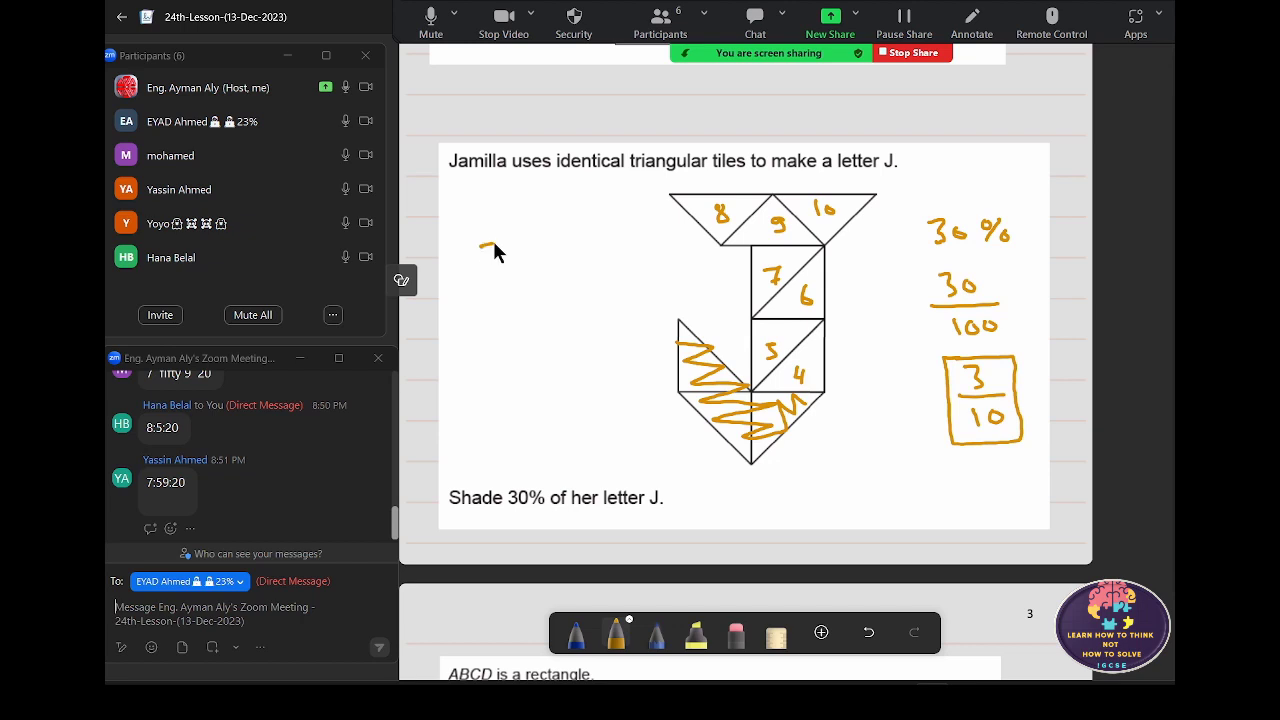
{"action": "mouse_move", "coordinate": [483, 245]}
{"action": "left_mouse_down"}
{"action": "mouse_move", "coordinate": [482, 266]}
{"action": "mouse_move", "coordinate": [560, 256]}
{"action": "left_mouse_up"}
{"action": "mouse_move", "coordinate": [478, 294]}
{"action": "left_mouse_down"}
{"action": "mouse_move", "coordinate": [515, 333]}
{"action": "mouse_move", "coordinate": [491, 359]}
{"action": "mouse_move", "coordinate": [507, 349]}
{"action": "left_mouse_up"}
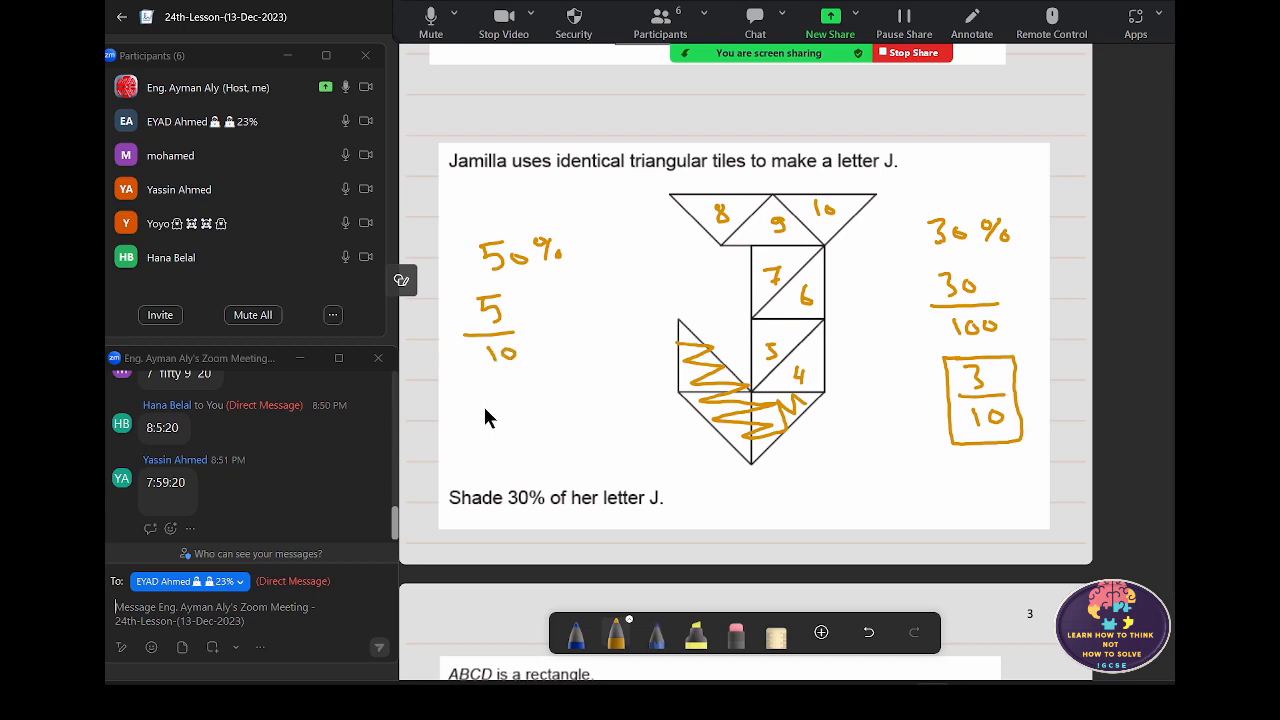
{"action": "mouse_move", "coordinate": [476, 402]}
{"action": "left_mouse_down"}
{"action": "mouse_move", "coordinate": [493, 423]}
{"action": "mouse_move", "coordinate": [502, 404]}
{"action": "mouse_move", "coordinate": [497, 425]}
{"action": "mouse_move", "coordinate": [529, 405]}
{"action": "mouse_move", "coordinate": [532, 420]}
{"action": "mouse_move", "coordinate": [547, 414]}
{"action": "left_mouse_up"}
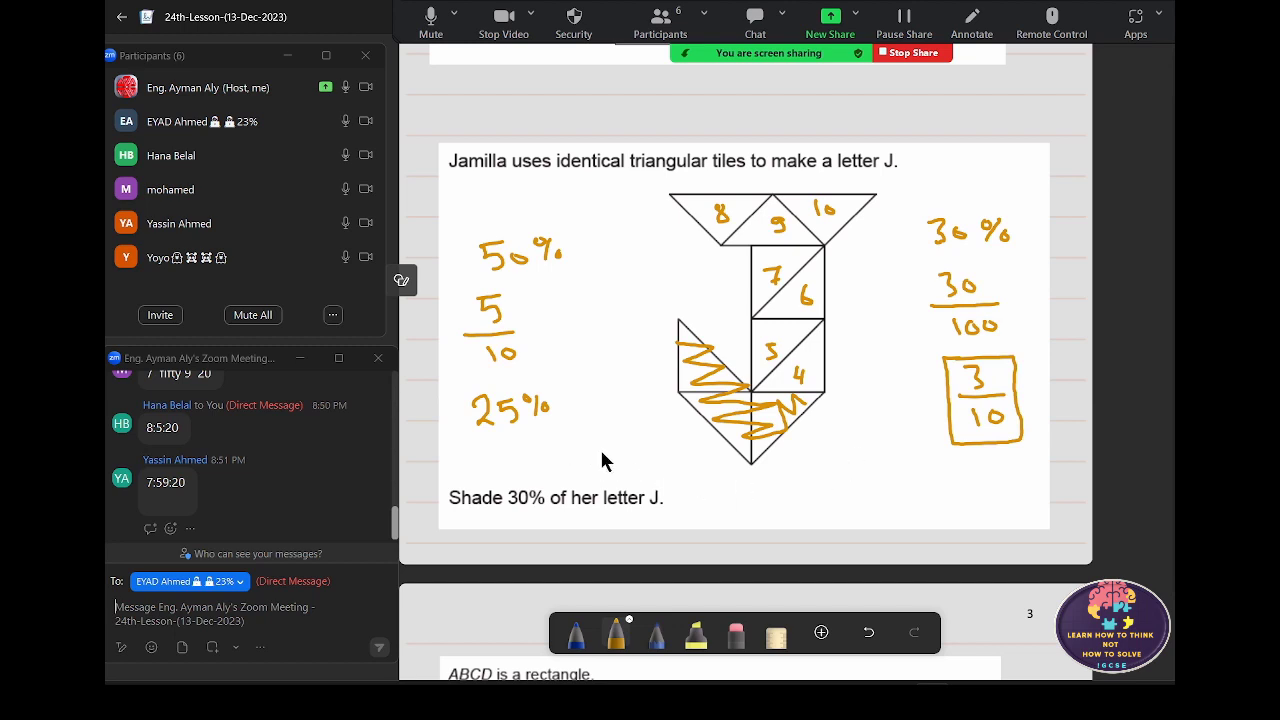
- Note '25% → 2 & half' tiles under the figure and write 75% above
{"action": "mouse_move", "coordinate": [803, 491]}
{"action": "left_mouse_down"}
{"action": "mouse_move", "coordinate": [789, 515]}
{"action": "mouse_move", "coordinate": [1026, 518]}
{"action": "left_mouse_up"}
{"action": "left_click_drag", "start_coordinate": [1040, 488], "coordinate": [1041, 518]}
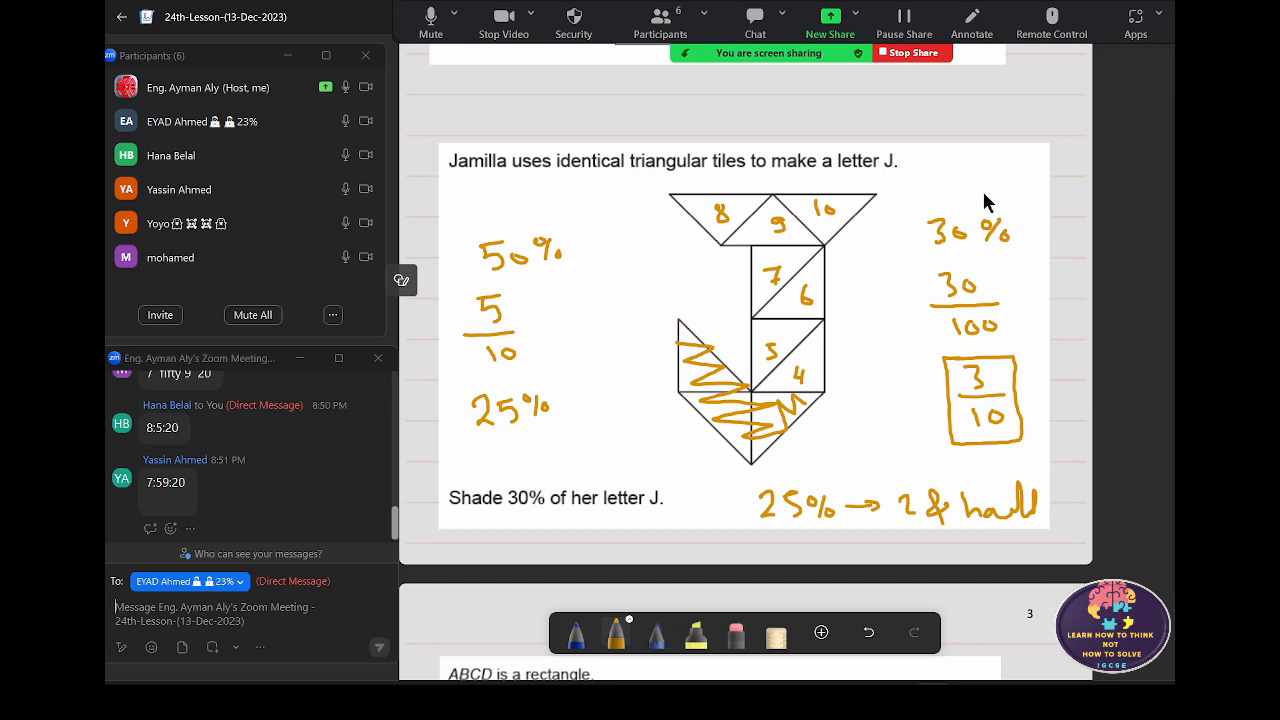
{"action": "mouse_move", "coordinate": [909, 116]}
{"action": "left_mouse_down"}
{"action": "mouse_move", "coordinate": [929, 113]}
{"action": "mouse_move", "coordinate": [915, 142]}
{"action": "mouse_move", "coordinate": [935, 142]}
{"action": "mouse_move", "coordinate": [952, 114]}
{"action": "mouse_move", "coordinate": [967, 128]}
{"action": "left_mouse_up"}
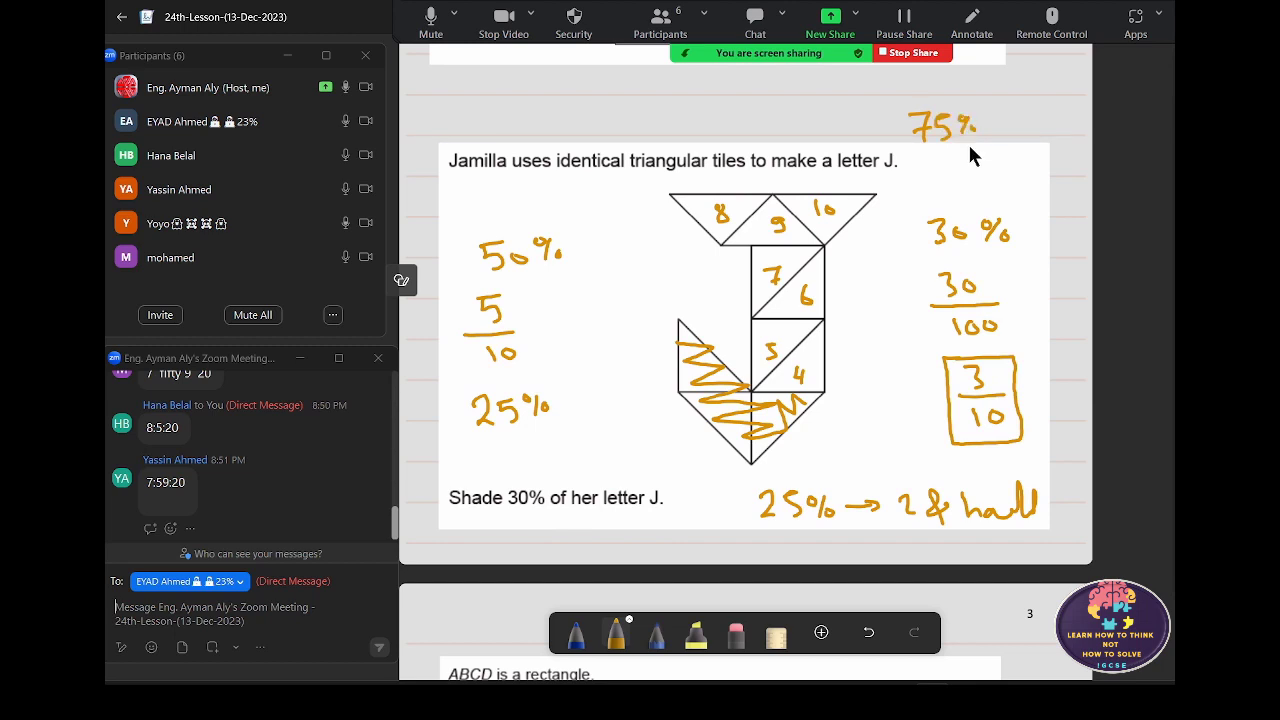
- Dot rectangle corners B, C and D in orange, then mute all participants
{"action": "scroll", "coordinate": [969, 148], "scroll_direction": "down", "scroll_amount": 7}
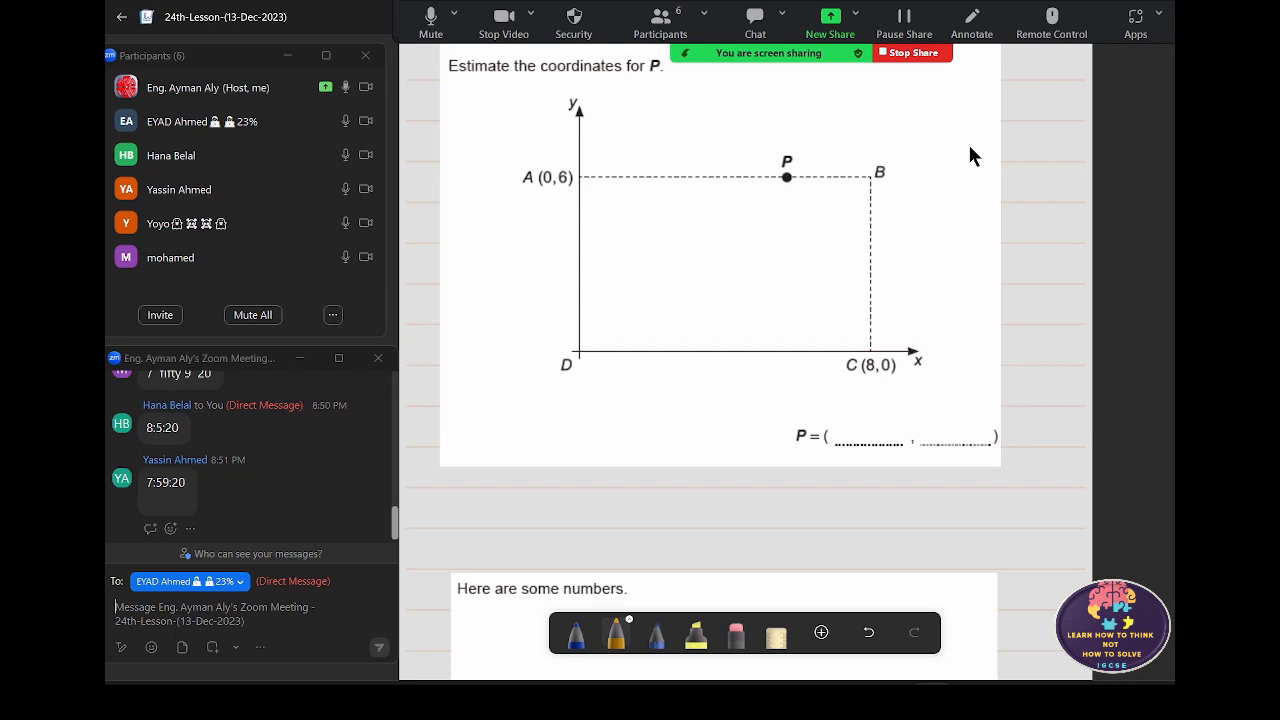
{"action": "scroll", "coordinate": [970, 155], "scroll_direction": "up", "scroll_amount": 2}
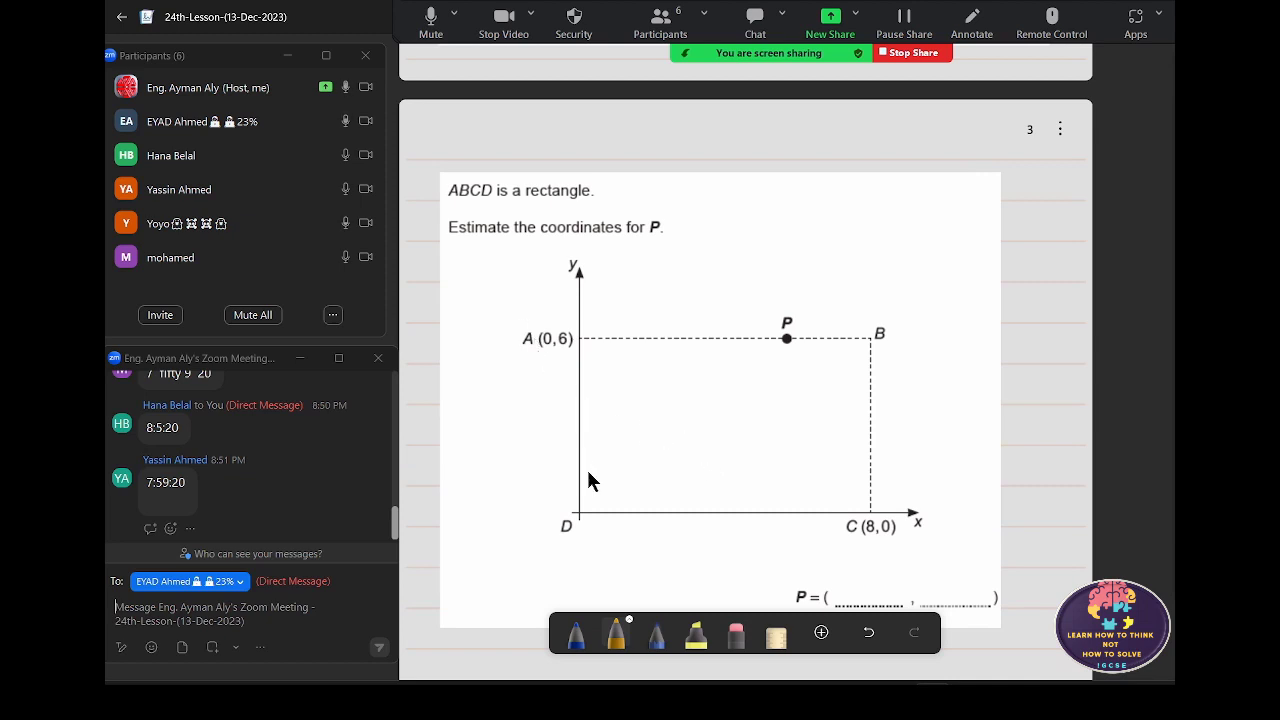
{"action": "left_click", "coordinate": [871, 338]}
{"action": "left_click", "coordinate": [871, 512]}
{"action": "left_click", "coordinate": [579, 513]}
{"action": "left_click", "coordinate": [243, 318]}
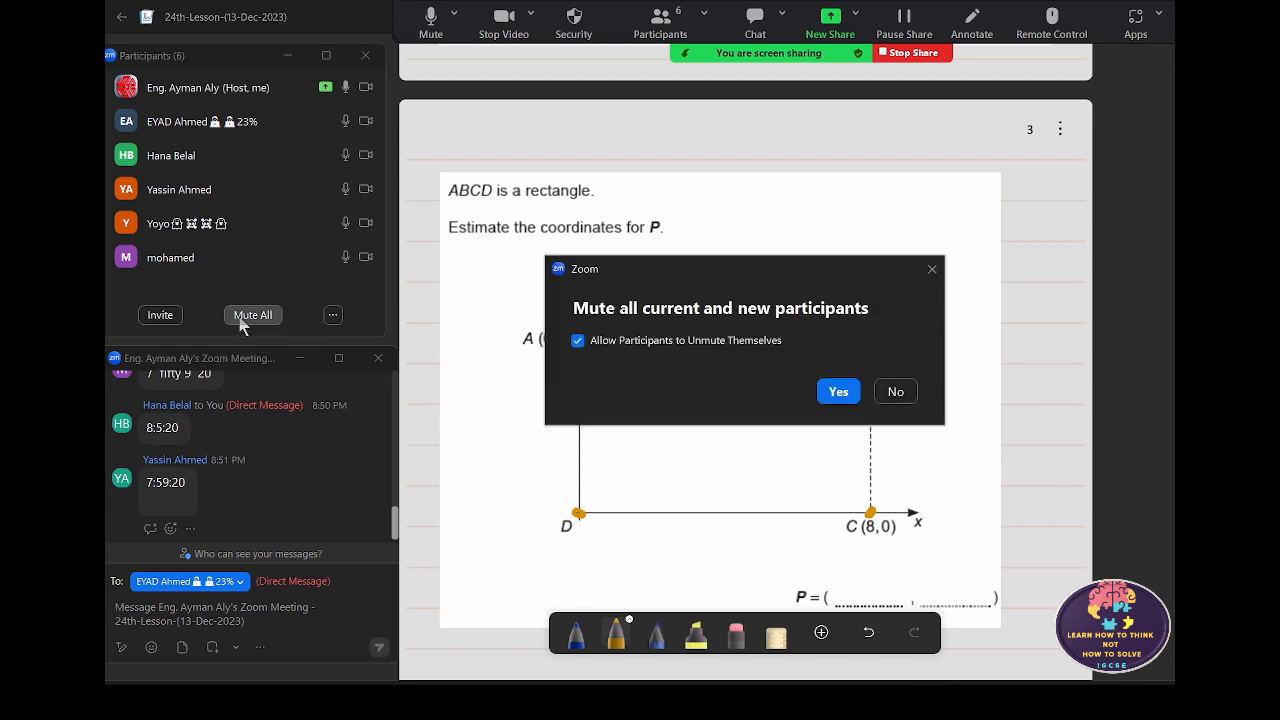
{"action": "left_click", "coordinate": [838, 394]}
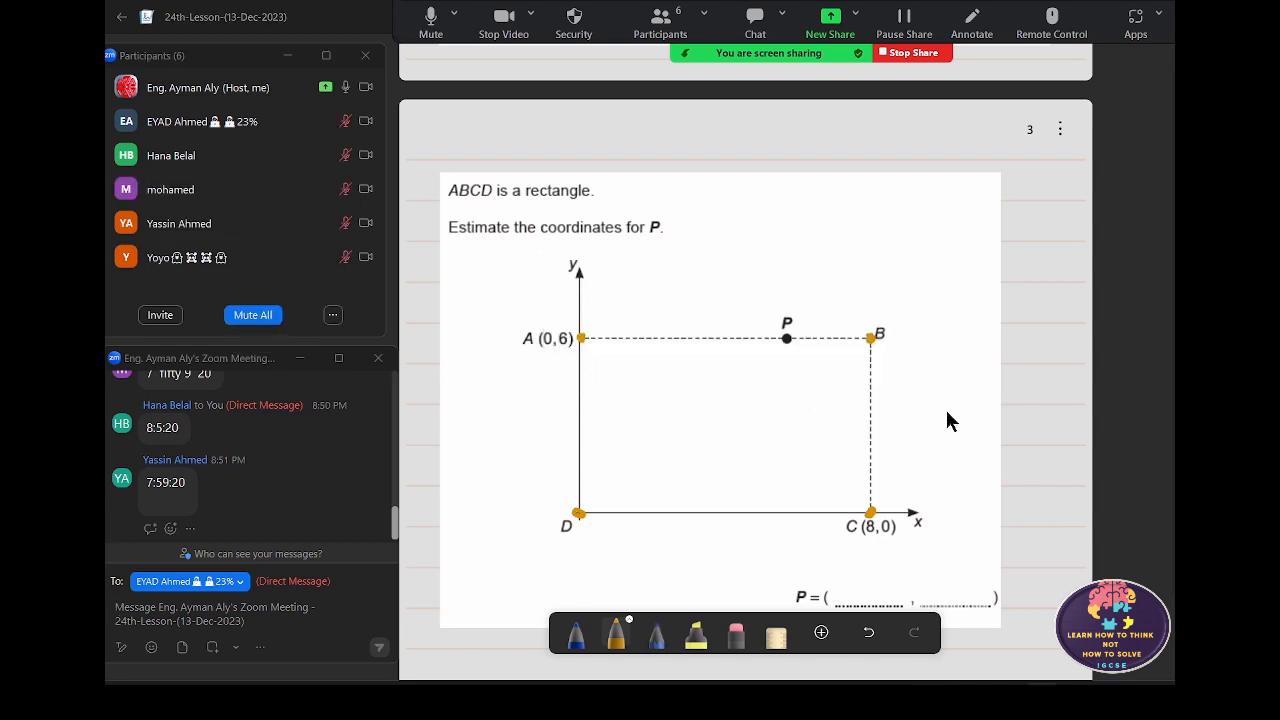
- Label P's blanks x and y and draw a dashed line from P to the x-axis
{"action": "scroll", "coordinate": [948, 420], "scroll_direction": "down", "scroll_amount": 3}
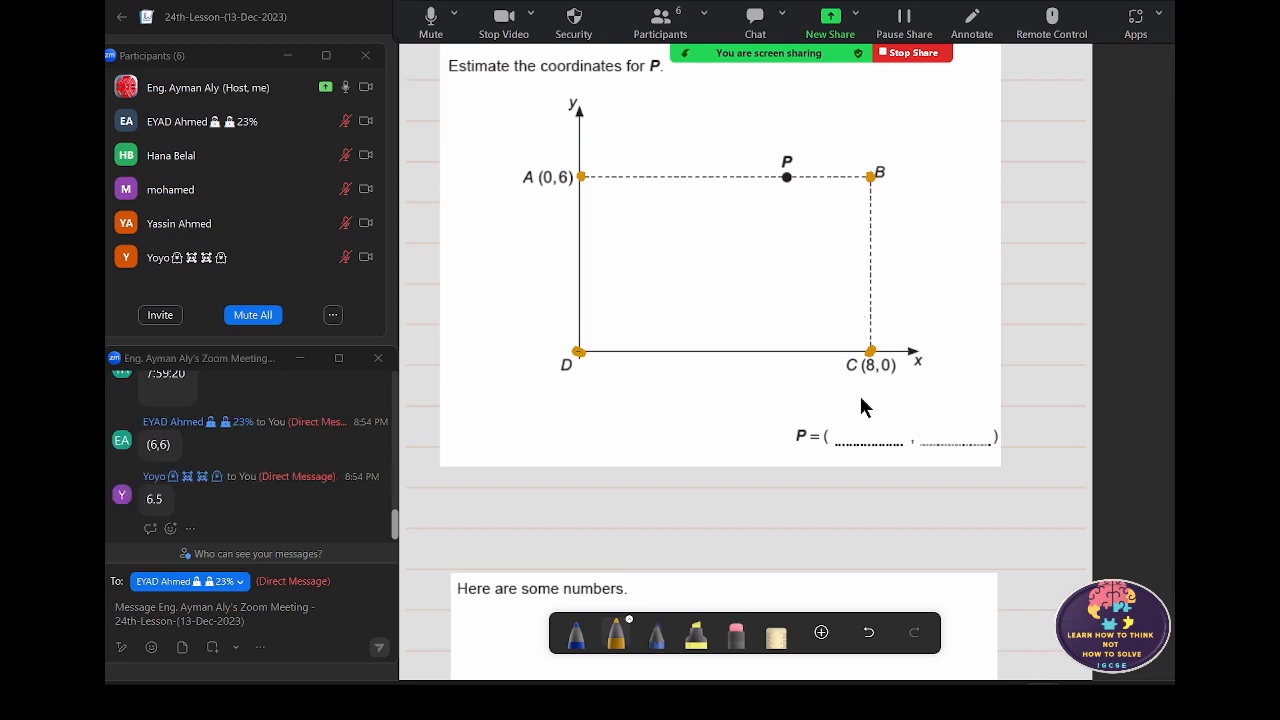
{"action": "left_click_drag", "start_coordinate": [857, 398], "coordinate": [872, 415]}
{"action": "left_click_drag", "start_coordinate": [871, 399], "coordinate": [857, 415]}
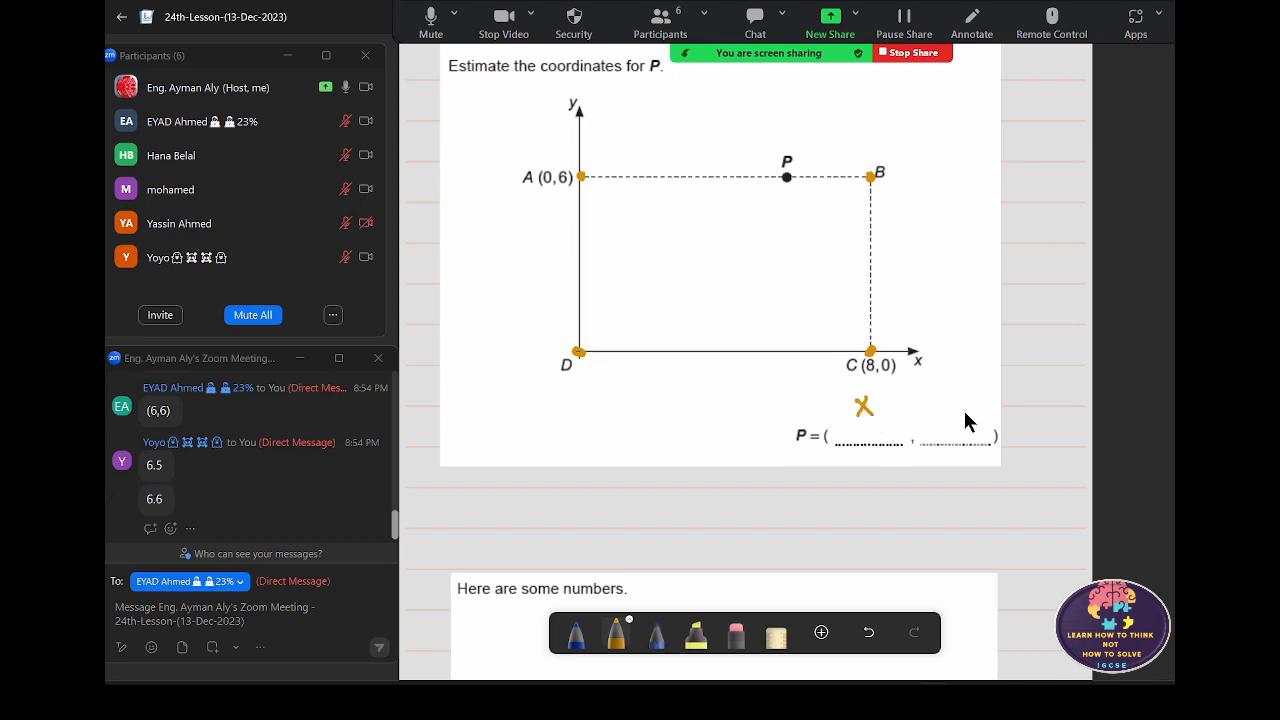
{"action": "left_click_drag", "start_coordinate": [950, 401], "coordinate": [952, 421]}
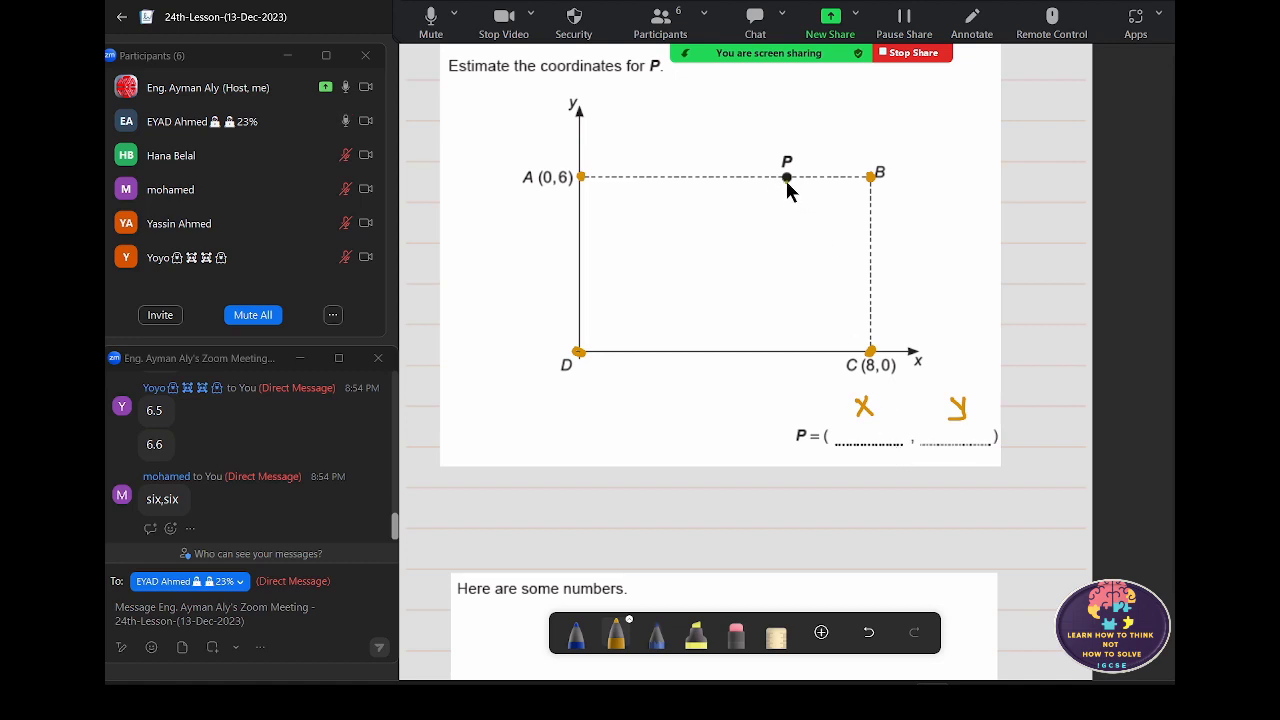
{"action": "left_click_drag", "start_coordinate": [789, 208], "coordinate": [789, 220]}
{"action": "left_click_drag", "start_coordinate": [790, 238], "coordinate": [788, 272]}
{"action": "left_click_drag", "start_coordinate": [787, 316], "coordinate": [796, 366]}
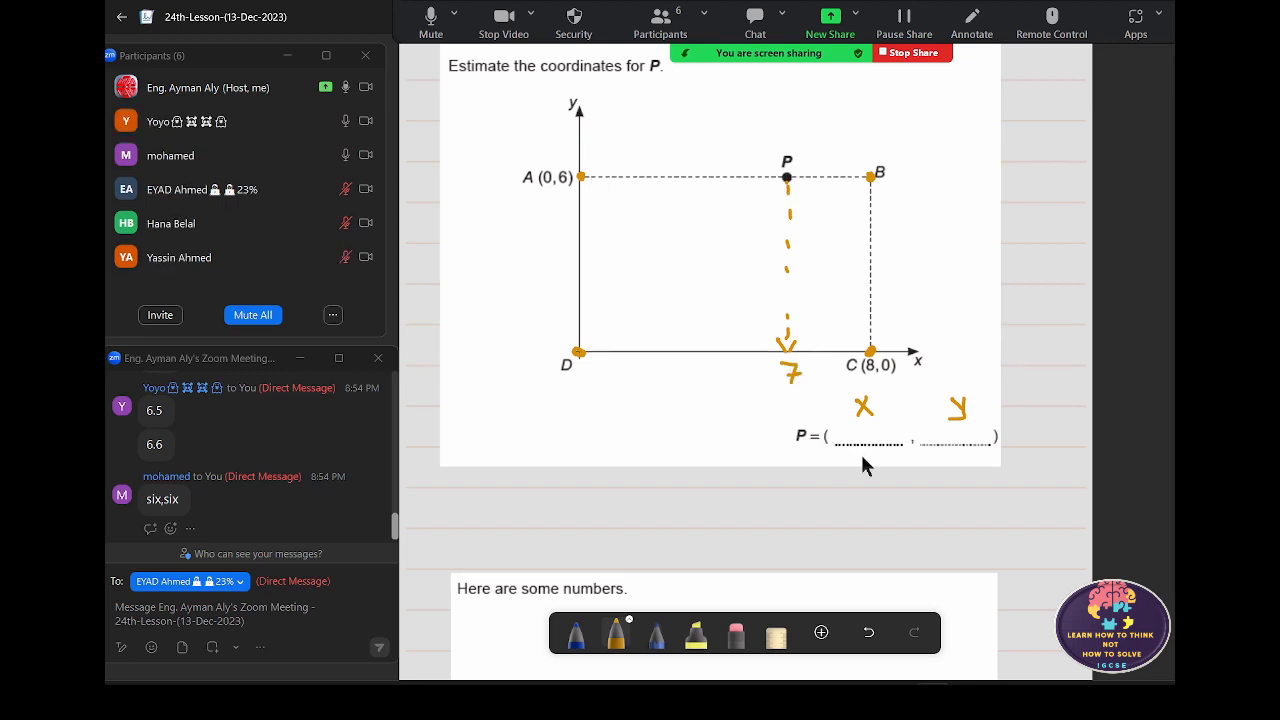
- Write (7, 6) and (6, 6) as candidate coordinates below point D
{"action": "mouse_move", "coordinate": [531, 395]}
{"action": "left_mouse_down"}
{"action": "mouse_move", "coordinate": [546, 418]}
{"action": "mouse_move", "coordinate": [588, 406]}
{"action": "mouse_move", "coordinate": [551, 447]}
{"action": "mouse_move", "coordinate": [573, 452]}
{"action": "left_mouse_up"}
{"action": "left_click_drag", "start_coordinate": [598, 433], "coordinate": [595, 447]}
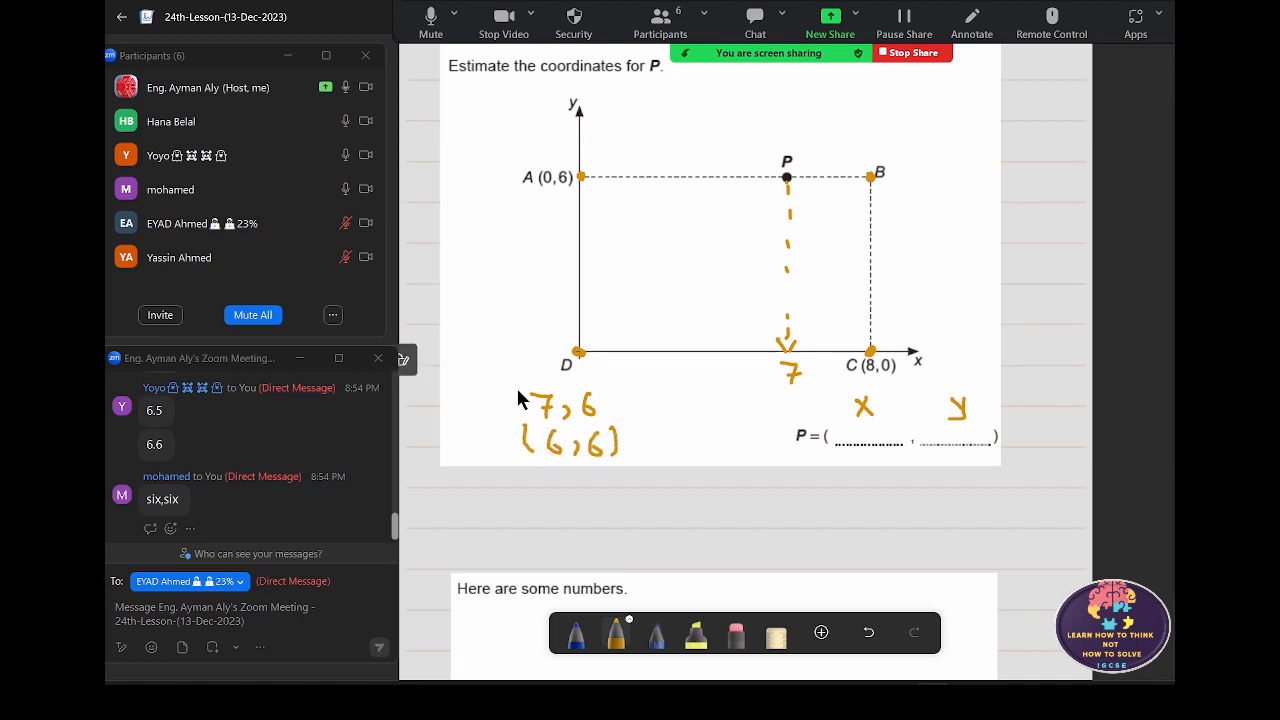
{"action": "left_click_drag", "start_coordinate": [517, 390], "coordinate": [515, 412]}
{"action": "left_click_drag", "start_coordinate": [604, 389], "coordinate": [606, 411]}
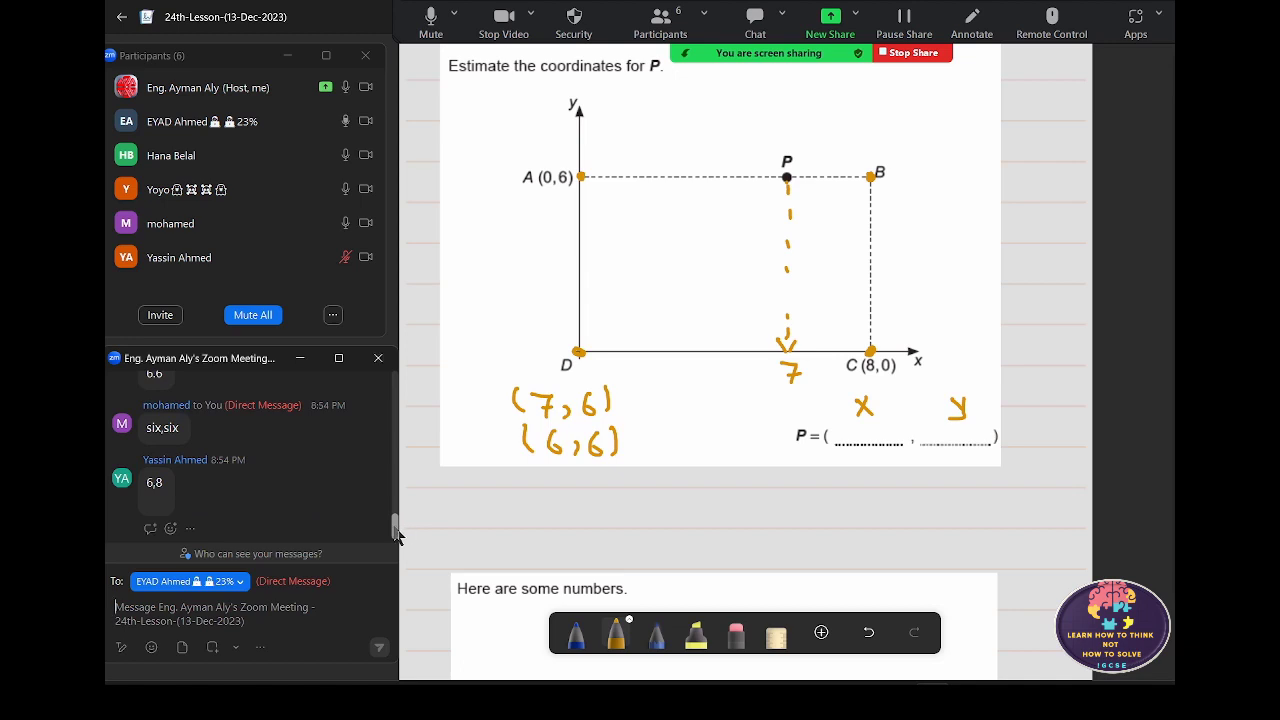
{"action": "mouse_move", "coordinate": [394, 528]}
{"action": "left_mouse_down"}
{"action": "mouse_move", "coordinate": [395, 500]}
{"action": "mouse_move", "coordinate": [393, 538]}
{"action": "left_mouse_up"}
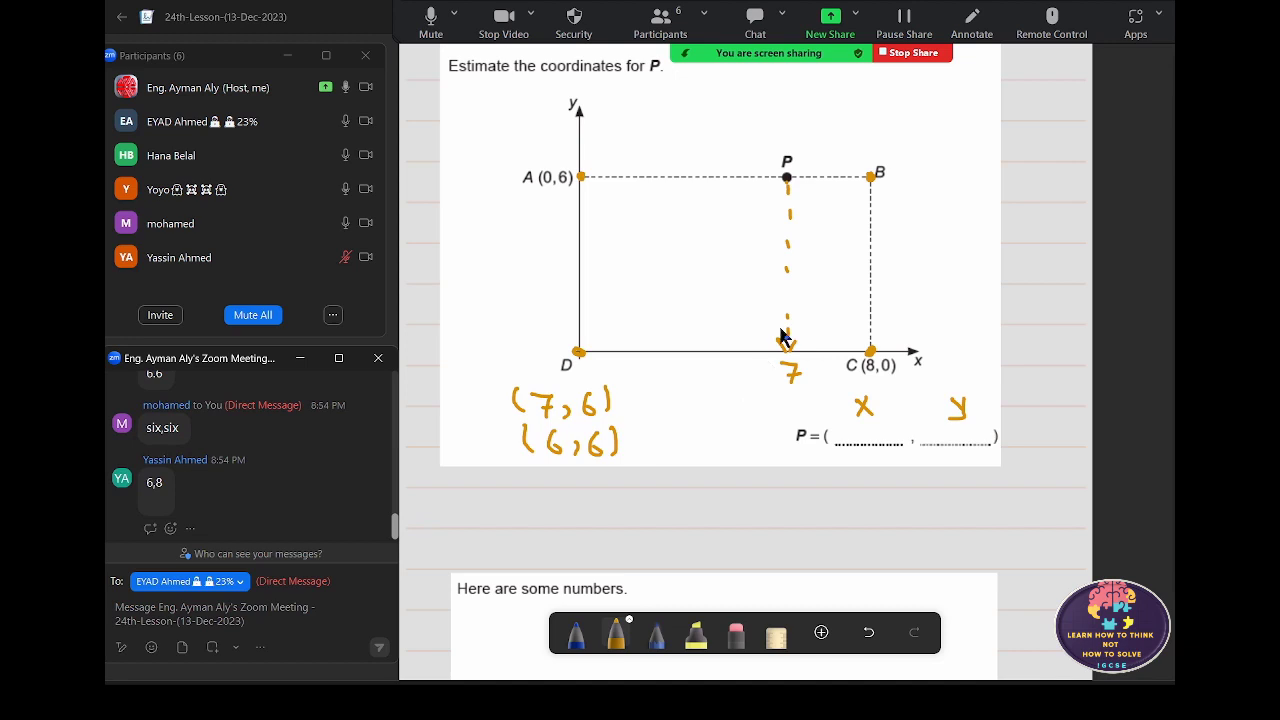
- Extend the dashed line and fill in P = (6, 6)
{"action": "left_click_drag", "start_coordinate": [790, 287], "coordinate": [789, 297]}
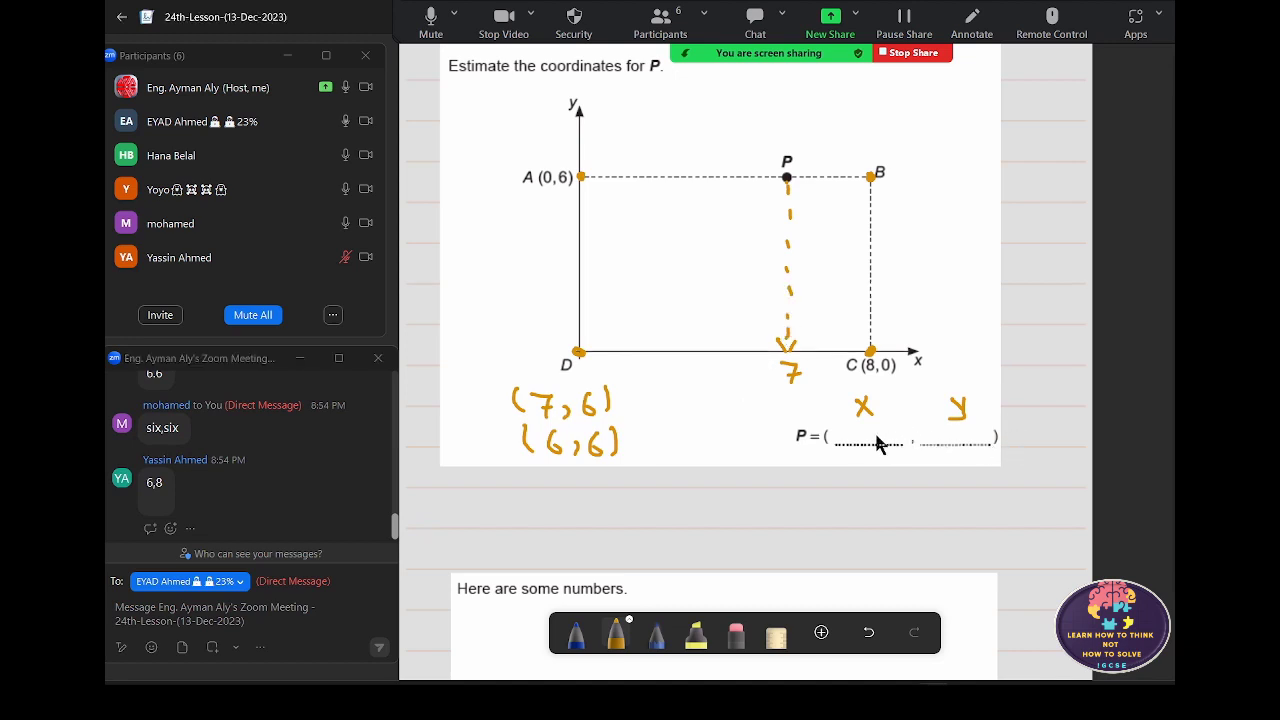
{"action": "left_click_drag", "start_coordinate": [866, 426], "coordinate": [865, 446]}
{"action": "left_click_drag", "start_coordinate": [947, 428], "coordinate": [936, 446]}
- Scroll to the 'Here are some numbers' product-multiple-of-100 question with the orange pen ready
{"action": "scroll", "coordinate": [936, 455], "scroll_direction": "down", "scroll_amount": 3}
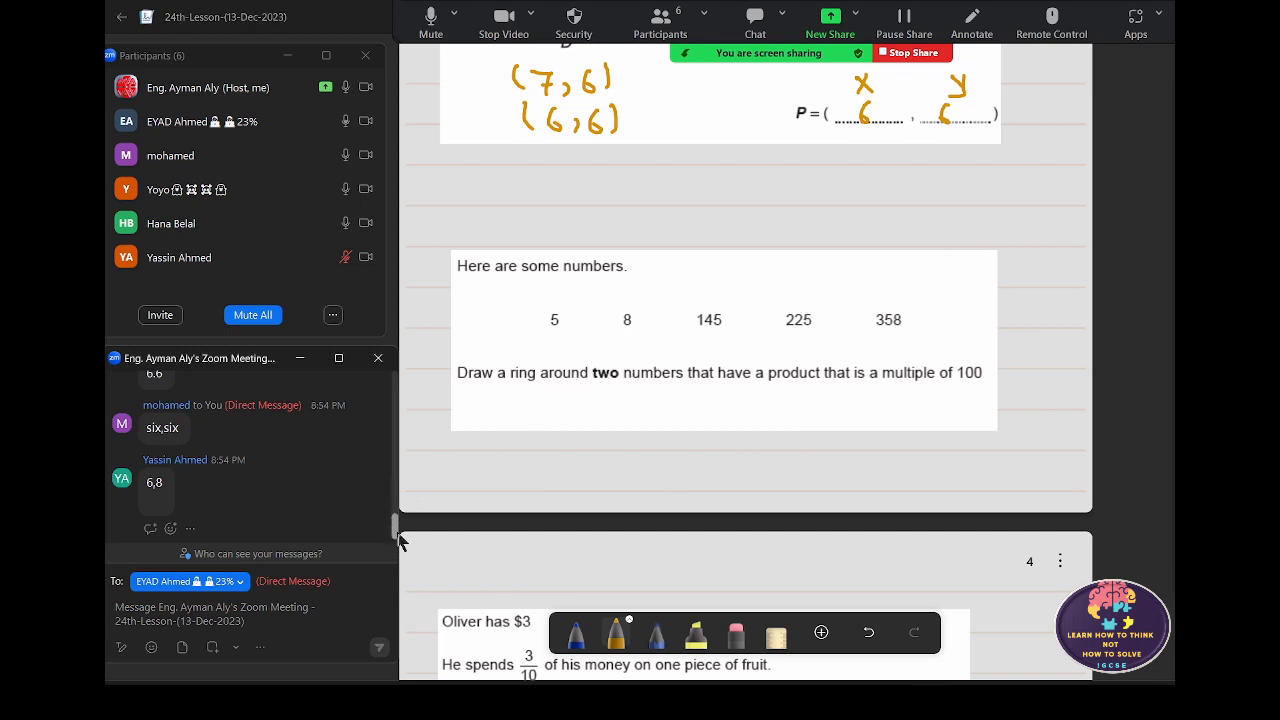
{"action": "scroll", "coordinate": [290, 415], "scroll_direction": "up", "scroll_amount": 1}
{"action": "scroll", "coordinate": [288, 435], "scroll_direction": "down", "scroll_amount": 1}
{"action": "left_click", "coordinate": [518, 437]}
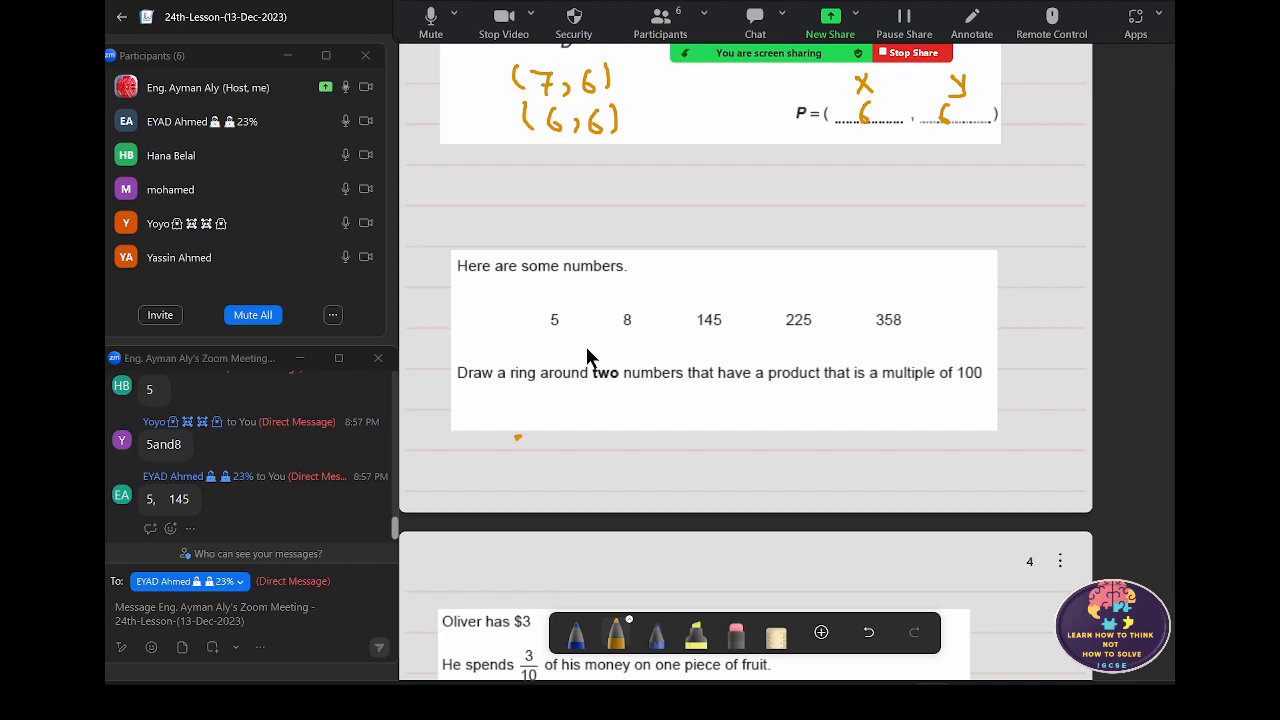
- Extend the working with 5 × 8 = and a new line 8 × 145 = 1160
{"action": "left_click_drag", "start_coordinate": [519, 440], "coordinate": [611, 442]}
{"action": "left_click_drag", "start_coordinate": [600, 449], "coordinate": [611, 449]}
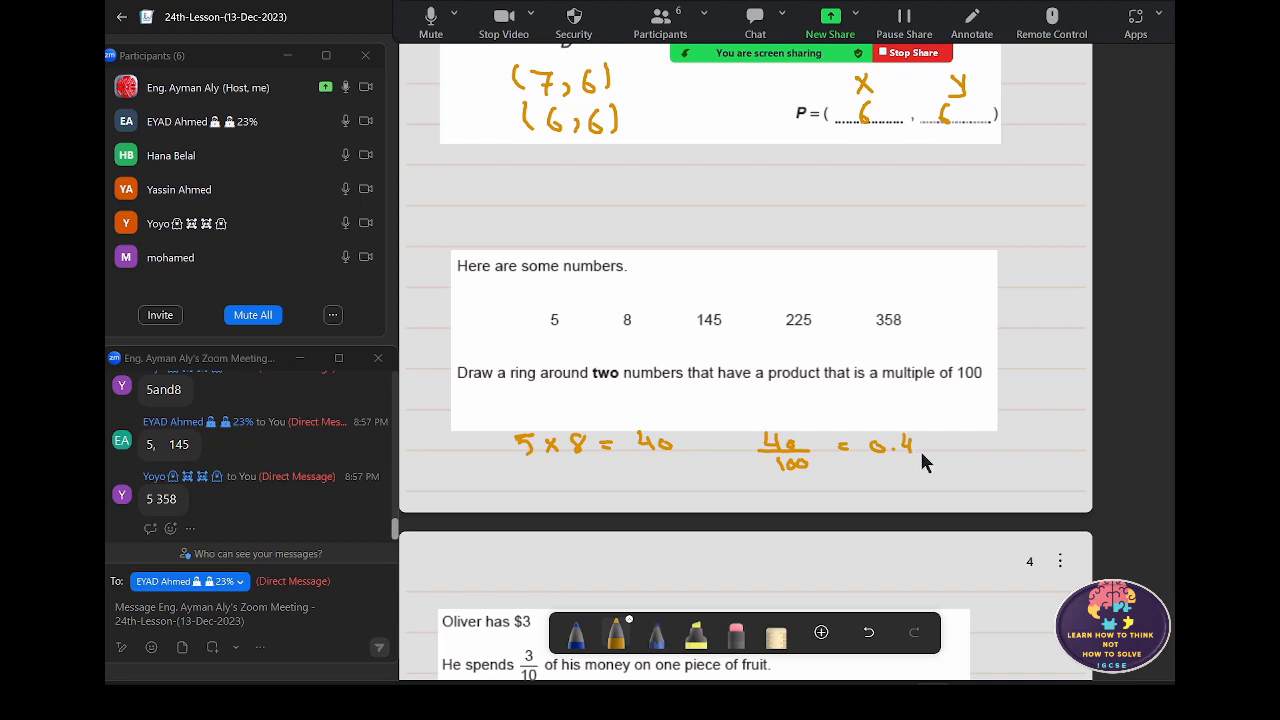
{"action": "mouse_move", "coordinate": [931, 437]}
{"action": "left_mouse_down"}
{"action": "mouse_move", "coordinate": [945, 455]}
{"action": "mouse_move", "coordinate": [931, 456]}
{"action": "left_mouse_up"}
{"action": "left_click_drag", "start_coordinate": [538, 479], "coordinate": [566, 500]}
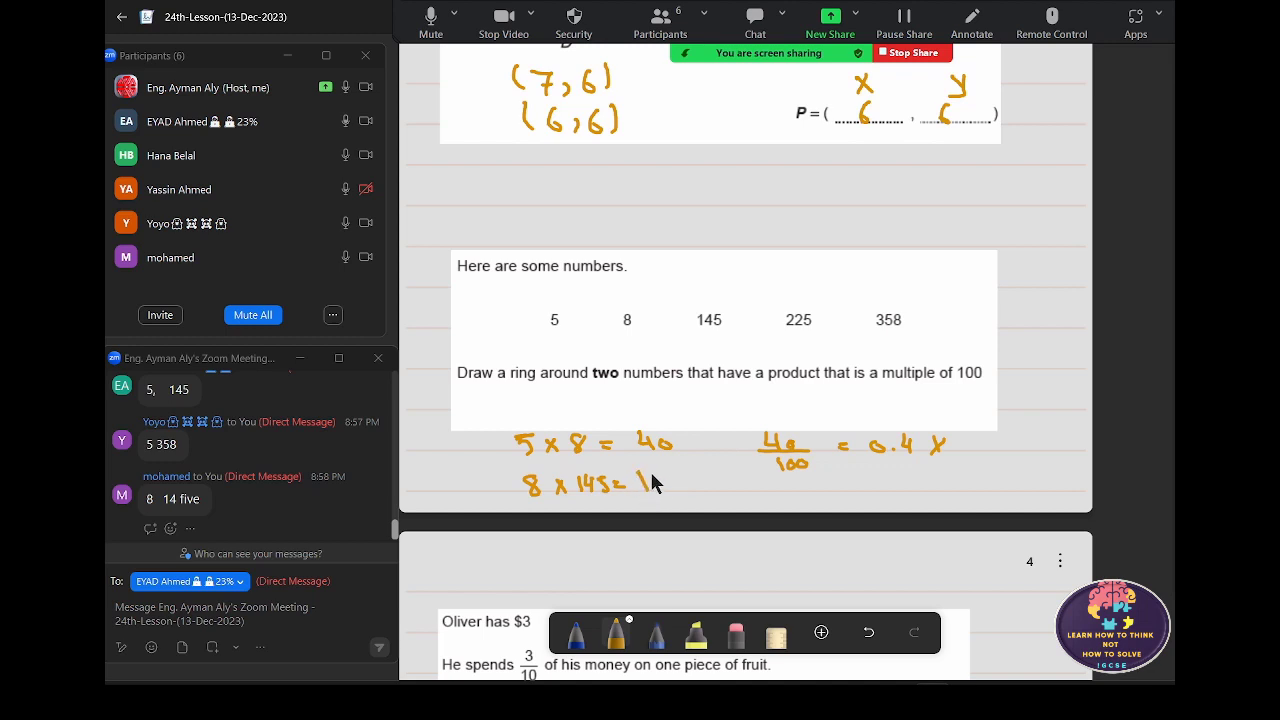
{"action": "mouse_move", "coordinate": [684, 474]}
{"action": "left_mouse_down"}
{"action": "mouse_move", "coordinate": [679, 489]}
{"action": "mouse_move", "coordinate": [692, 479]}
{"action": "left_mouse_up"}
- Write 1160/100 = 11.6 and cross it as not a whole number
{"action": "mouse_move", "coordinate": [776, 479]}
{"action": "left_mouse_down"}
{"action": "mouse_move", "coordinate": [774, 493]}
{"action": "mouse_move", "coordinate": [859, 489]}
{"action": "left_mouse_up"}
{"action": "left_click_drag", "start_coordinate": [875, 487], "coordinate": [935, 494]}
{"action": "mouse_move", "coordinate": [947, 479]}
{"action": "left_mouse_down"}
{"action": "mouse_move", "coordinate": [945, 494]}
{"action": "mouse_move", "coordinate": [1006, 493]}
{"action": "left_mouse_up"}
{"action": "left_click_drag", "start_coordinate": [1006, 482], "coordinate": [997, 494]}
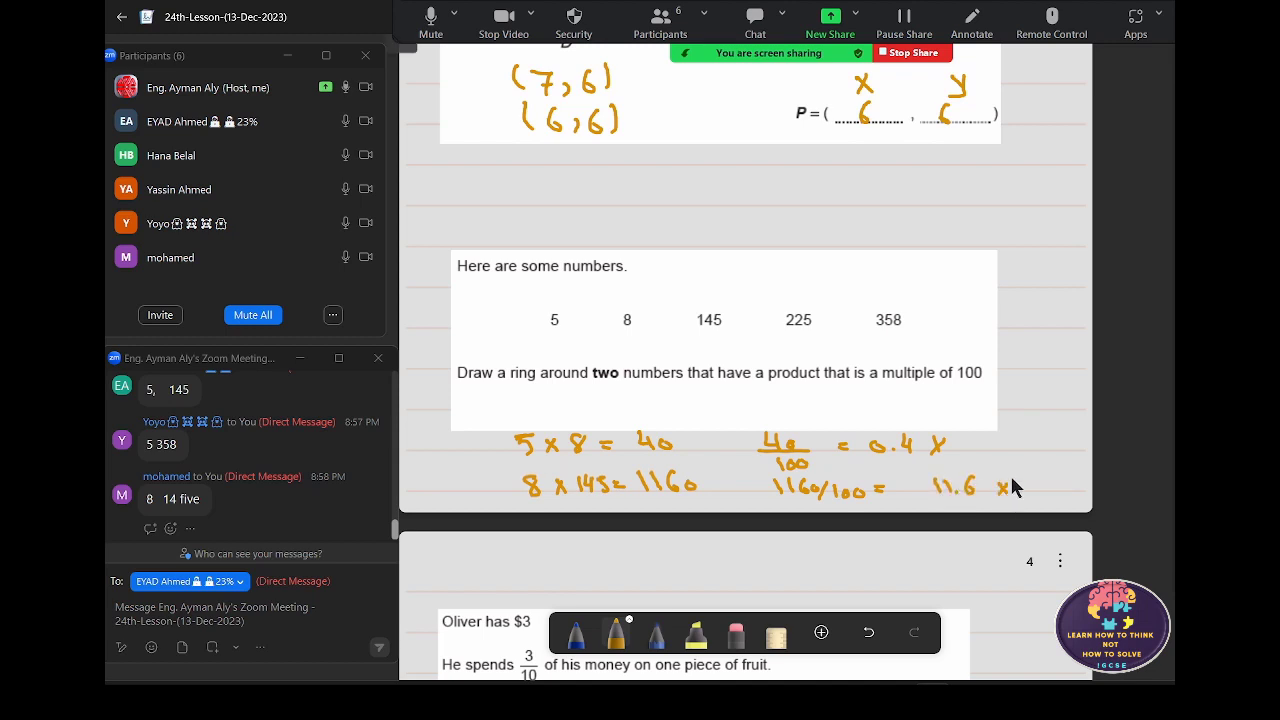
{"action": "scroll", "coordinate": [665, 478], "scroll_direction": "down", "scroll_amount": 3}
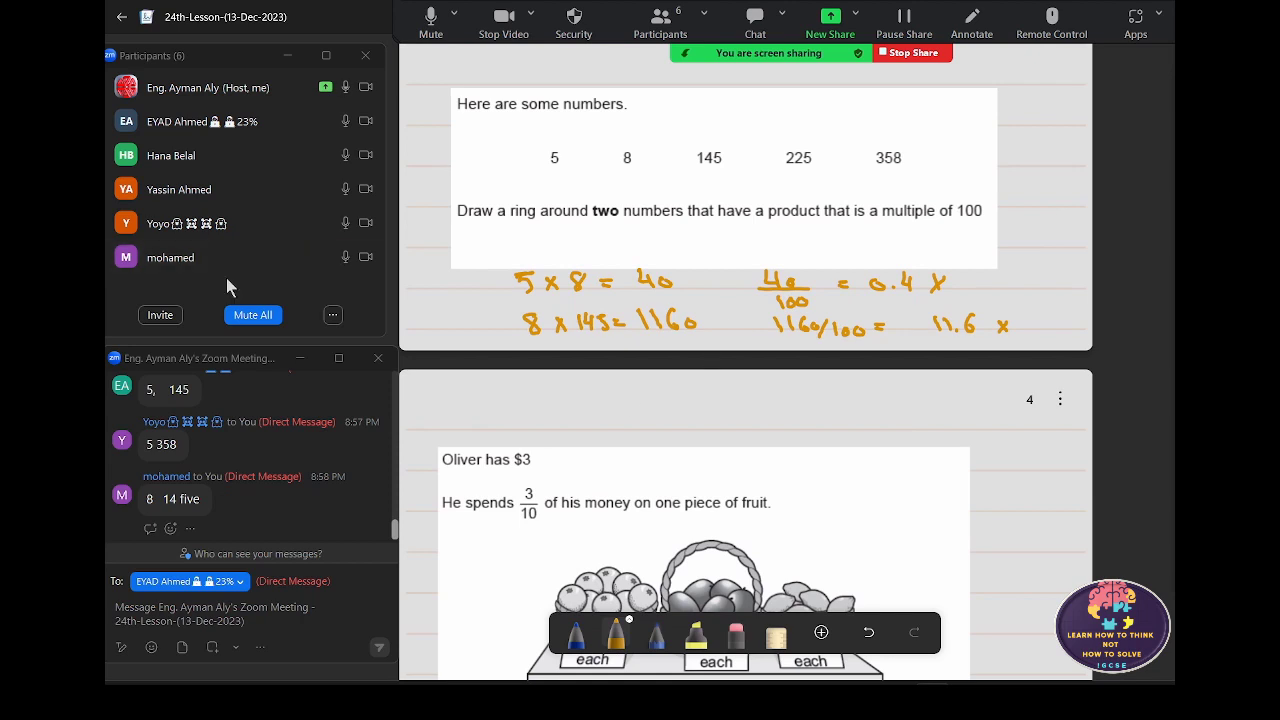
{"action": "scroll", "coordinate": [752, 280], "scroll_direction": "up", "scroll_amount": 3}
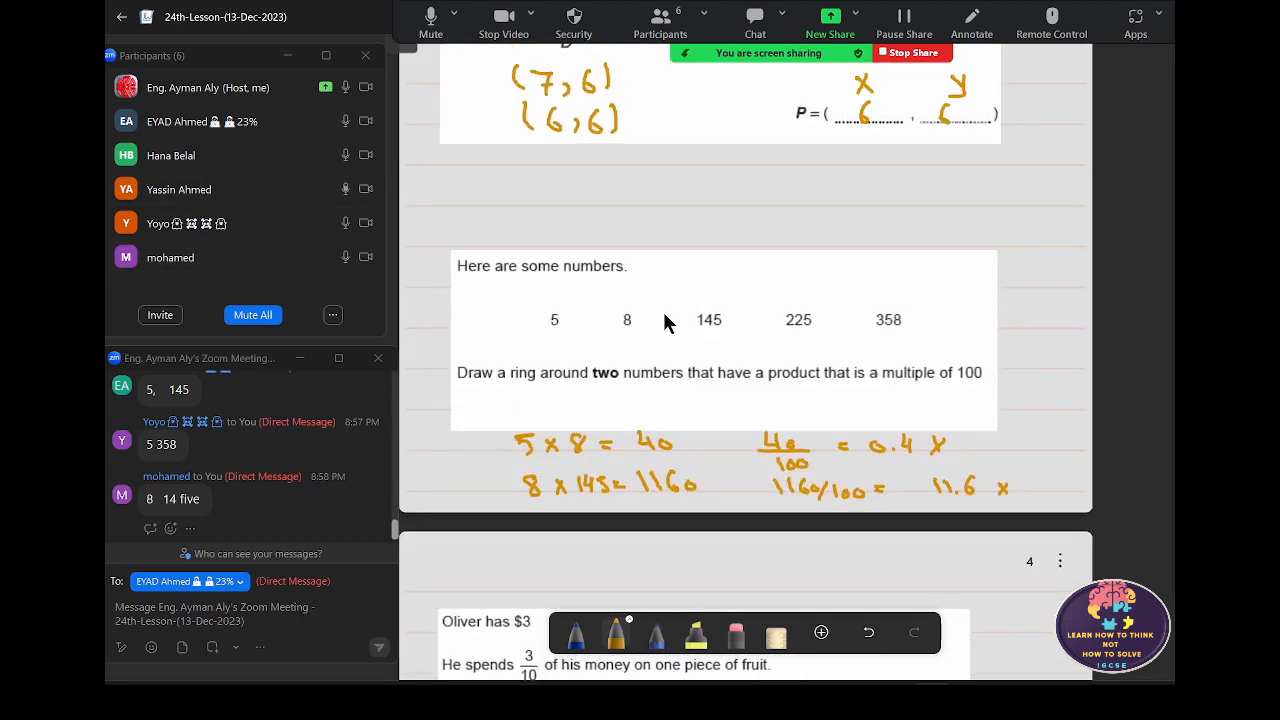
- Write 8 × 225 = 1800 and 1800/100 = 18, double-underlining the 18
{"action": "mouse_move", "coordinate": [590, 186]}
{"action": "left_mouse_down"}
{"action": "mouse_move", "coordinate": [586, 200]}
{"action": "mouse_move", "coordinate": [628, 209]}
{"action": "left_mouse_up"}
{"action": "left_click_drag", "start_coordinate": [628, 196], "coordinate": [617, 209]}
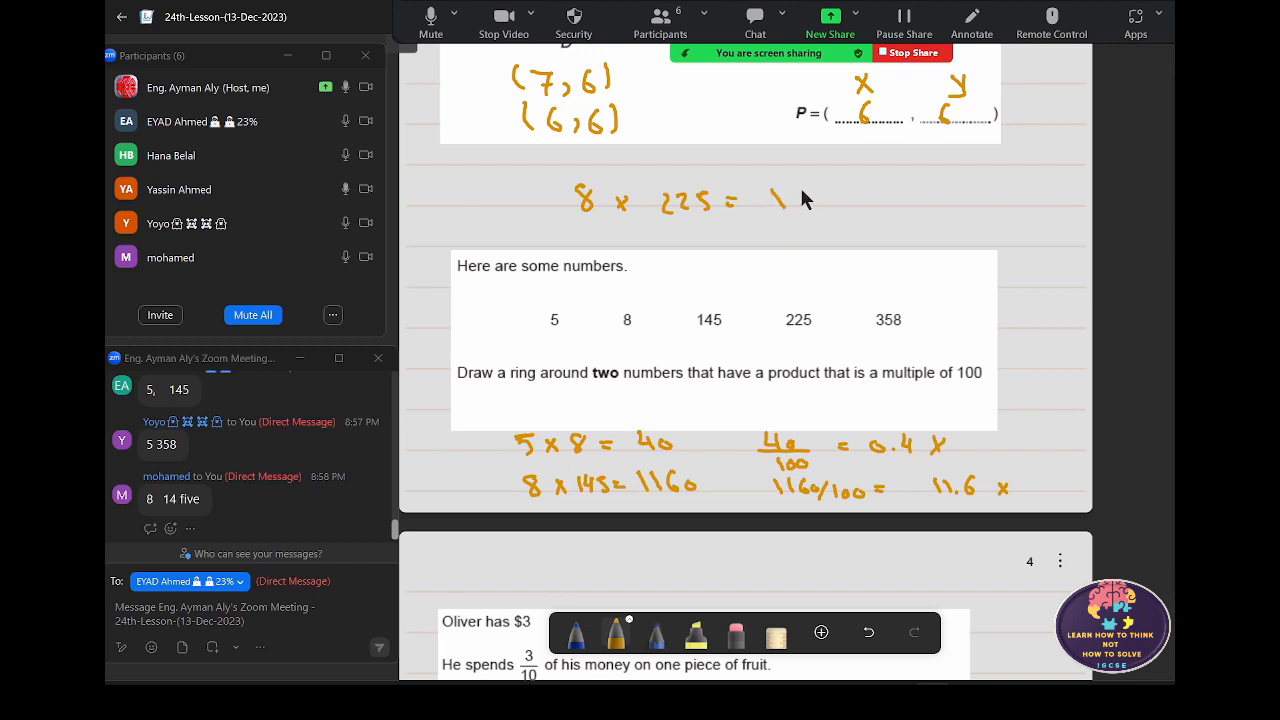
{"action": "left_click_drag", "start_coordinate": [810, 191], "coordinate": [839, 197]}
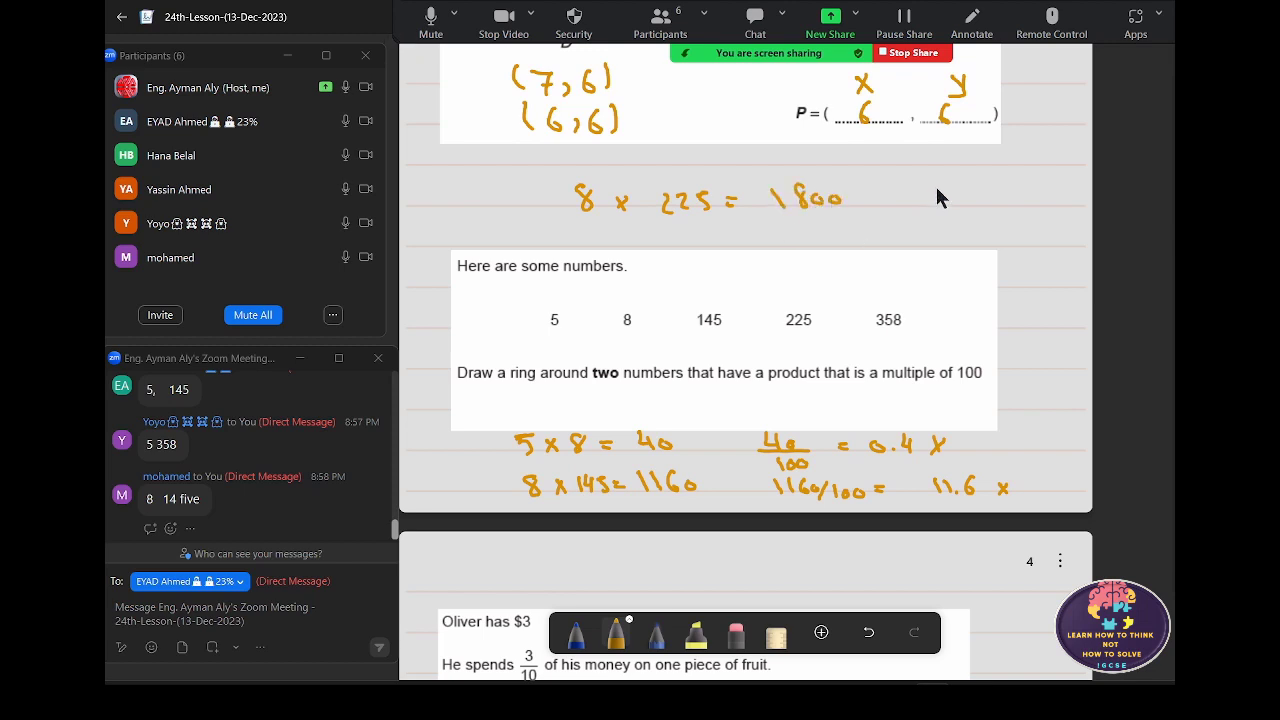
{"action": "left_click_drag", "start_coordinate": [936, 188], "coordinate": [944, 201]}
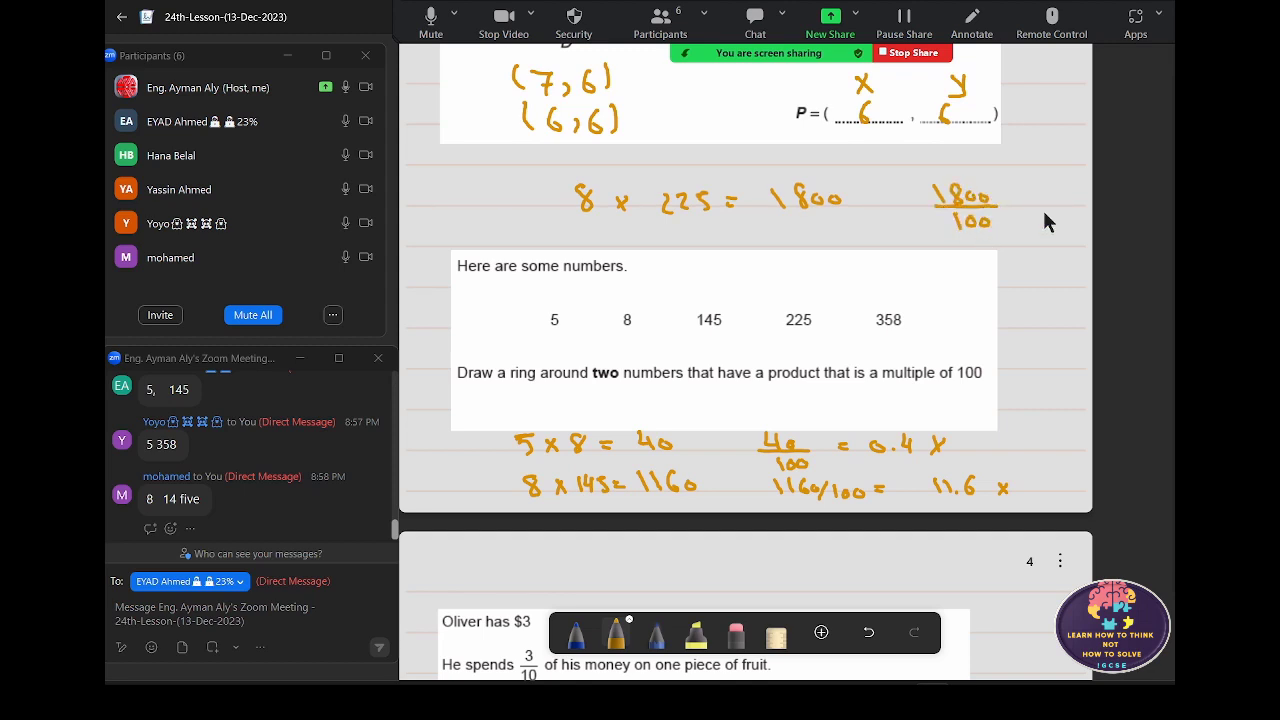
{"action": "left_click_drag", "start_coordinate": [1009, 199], "coordinate": [1023, 198]}
{"action": "left_click_drag", "start_coordinate": [1009, 207], "coordinate": [1060, 206]}
- Ring 8 and 225 and underline 'multiple of 100' in the question
{"action": "left_click_drag", "start_coordinate": [645, 308], "coordinate": [653, 320]}
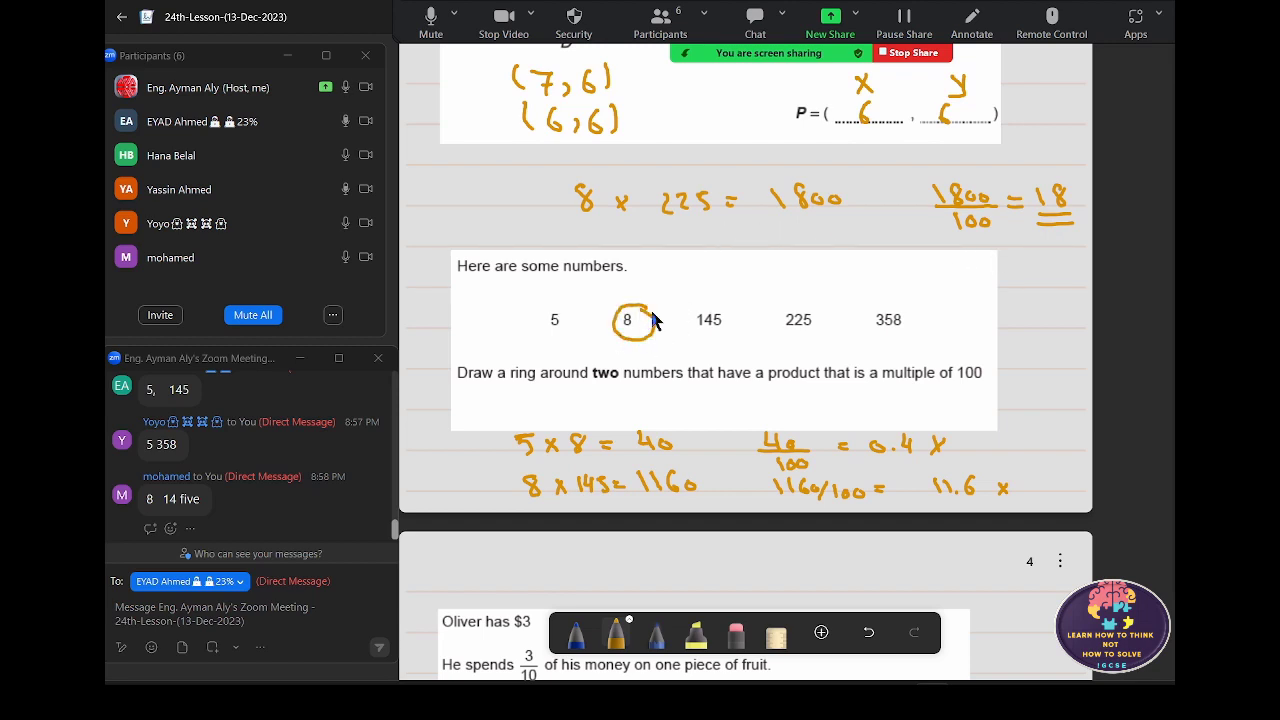
{"action": "left_click_drag", "start_coordinate": [808, 302], "coordinate": [789, 345]}
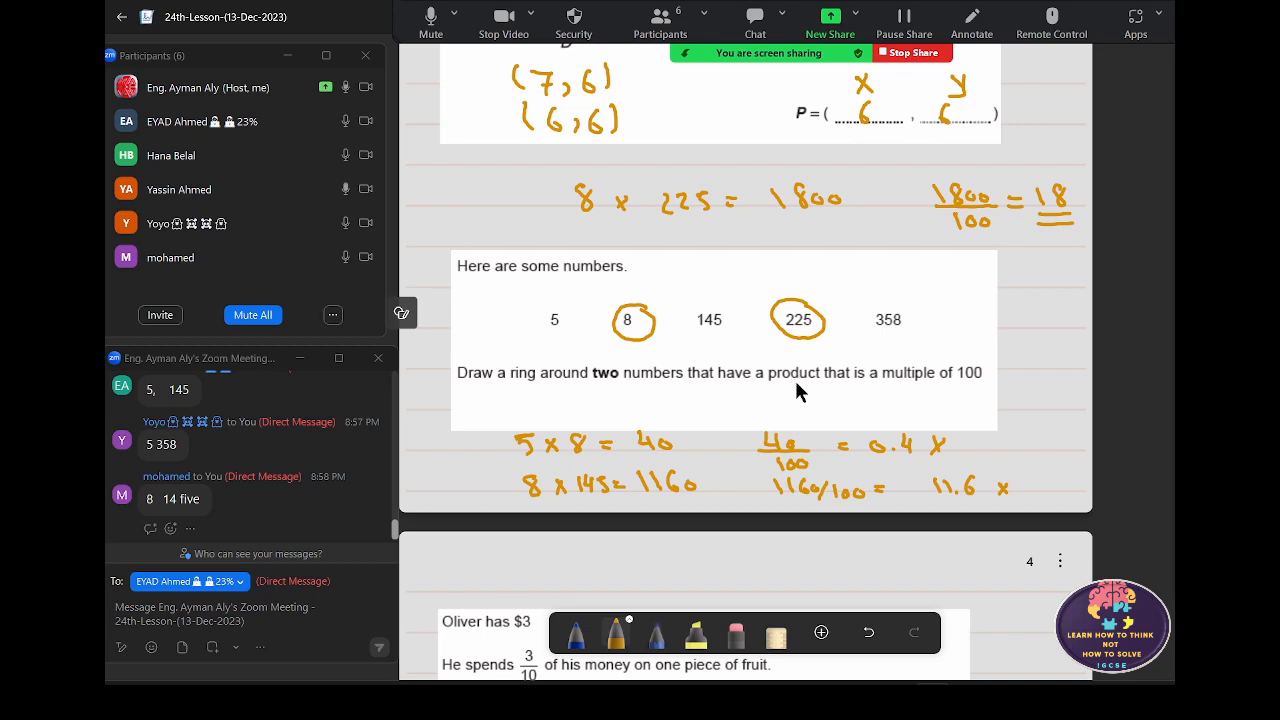
{"action": "left_click_drag", "start_coordinate": [894, 392], "coordinate": [960, 391]}
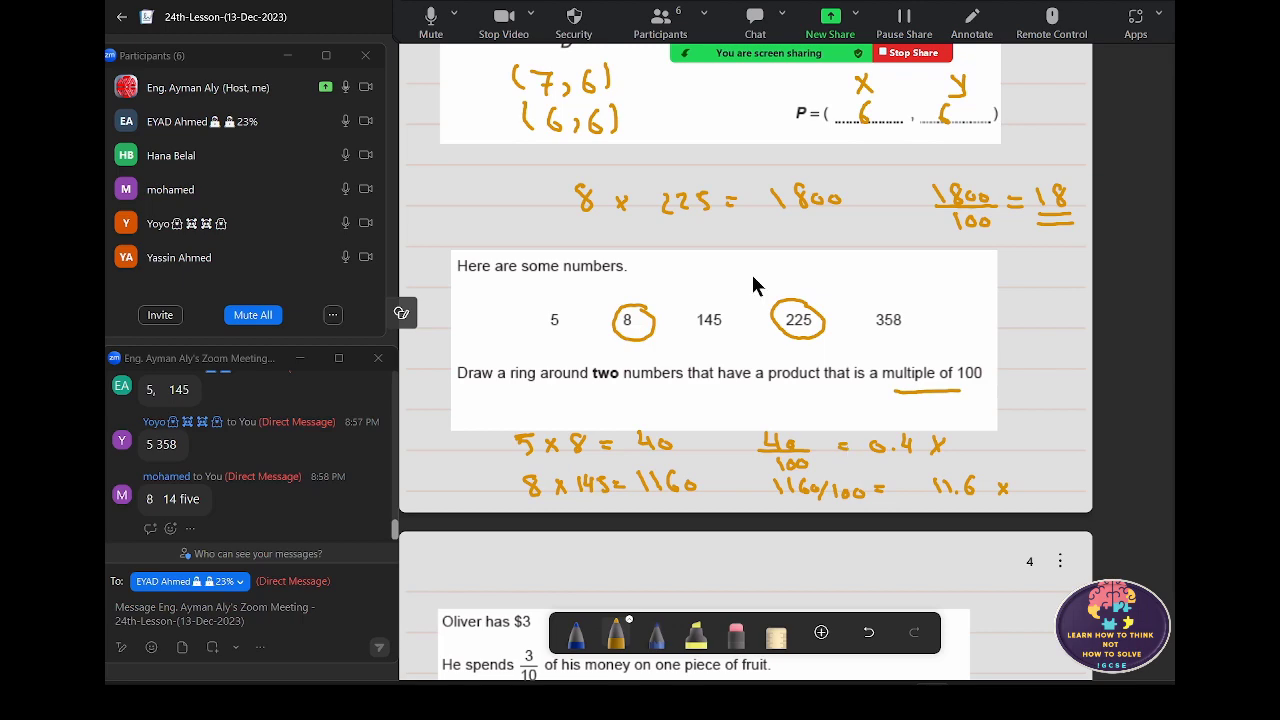
- Scroll down the whiteboard until Oliver's $3 fruit-stall question is fully visible
{"action": "scroll", "coordinate": [753, 284], "scroll_direction": "down", "scroll_amount": 3}
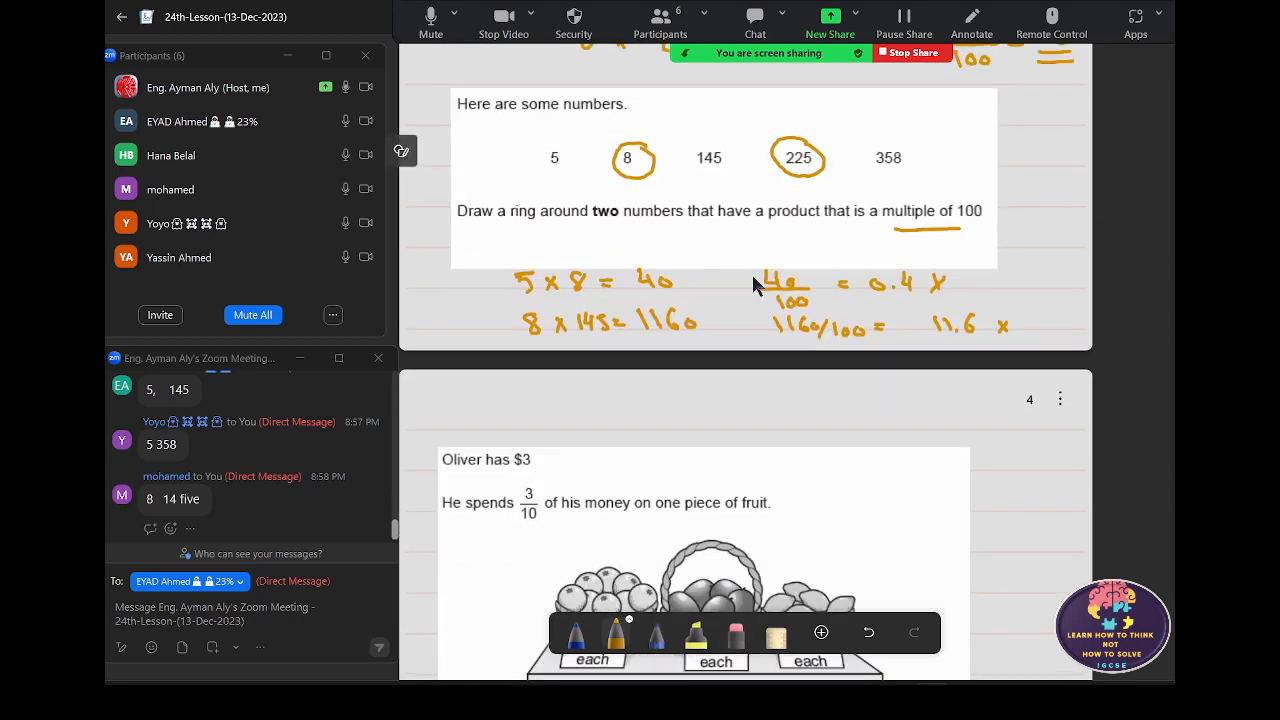
{"action": "scroll", "coordinate": [753, 284], "scroll_direction": "down", "scroll_amount": 2}
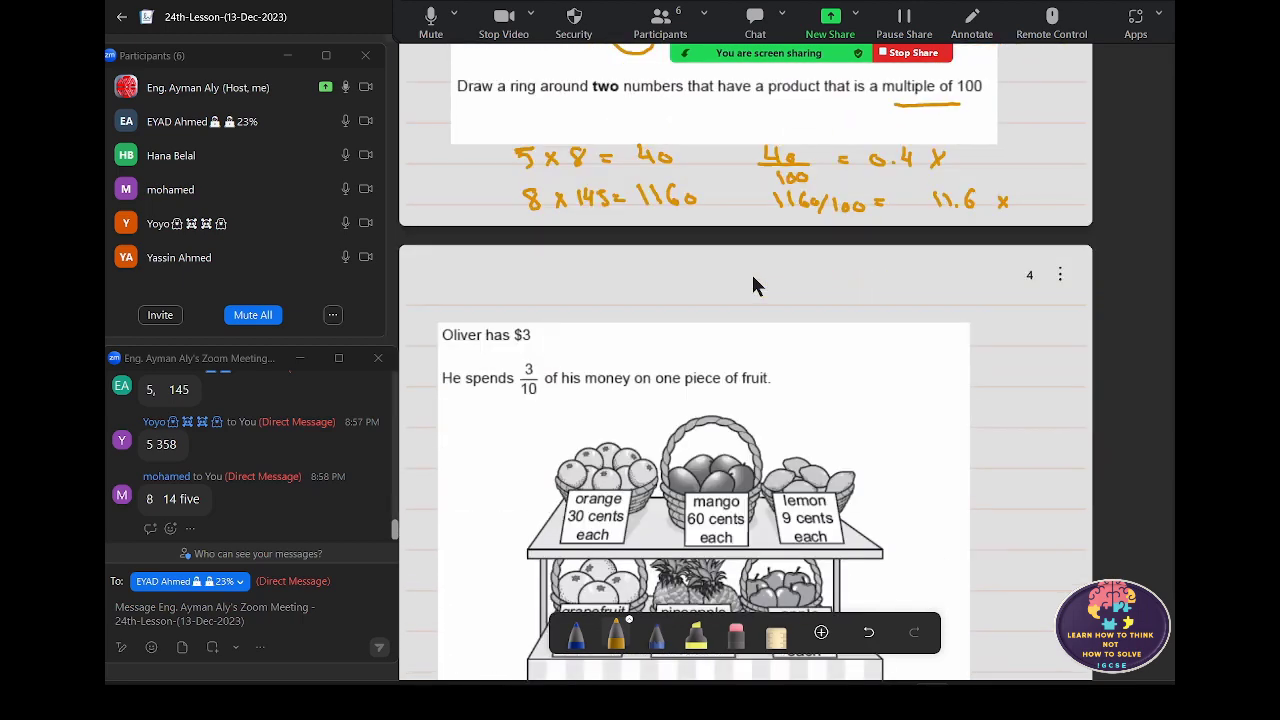
{"action": "scroll", "coordinate": [757, 286], "scroll_direction": "down", "scroll_amount": 4}
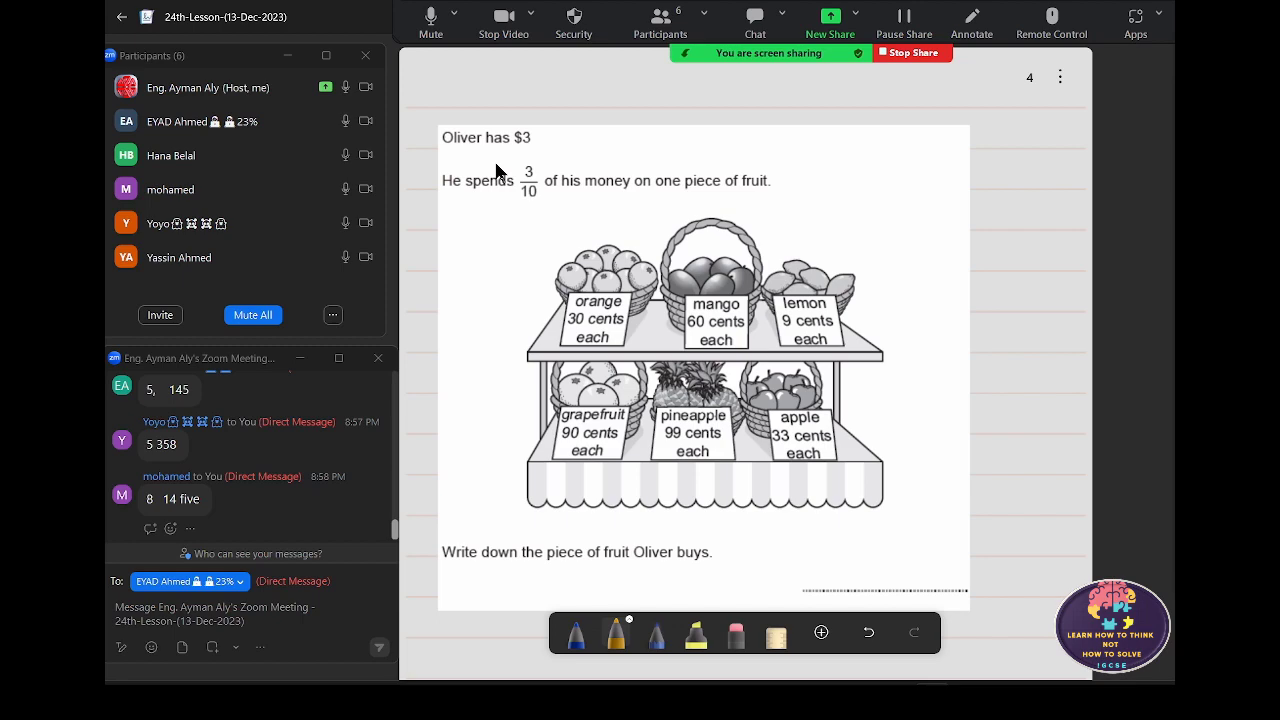
{"action": "scroll", "coordinate": [497, 171], "scroll_direction": "down", "scroll_amount": 3}
{"action": "scroll", "coordinate": [497, 171], "scroll_direction": "up", "scroll_amount": 3}
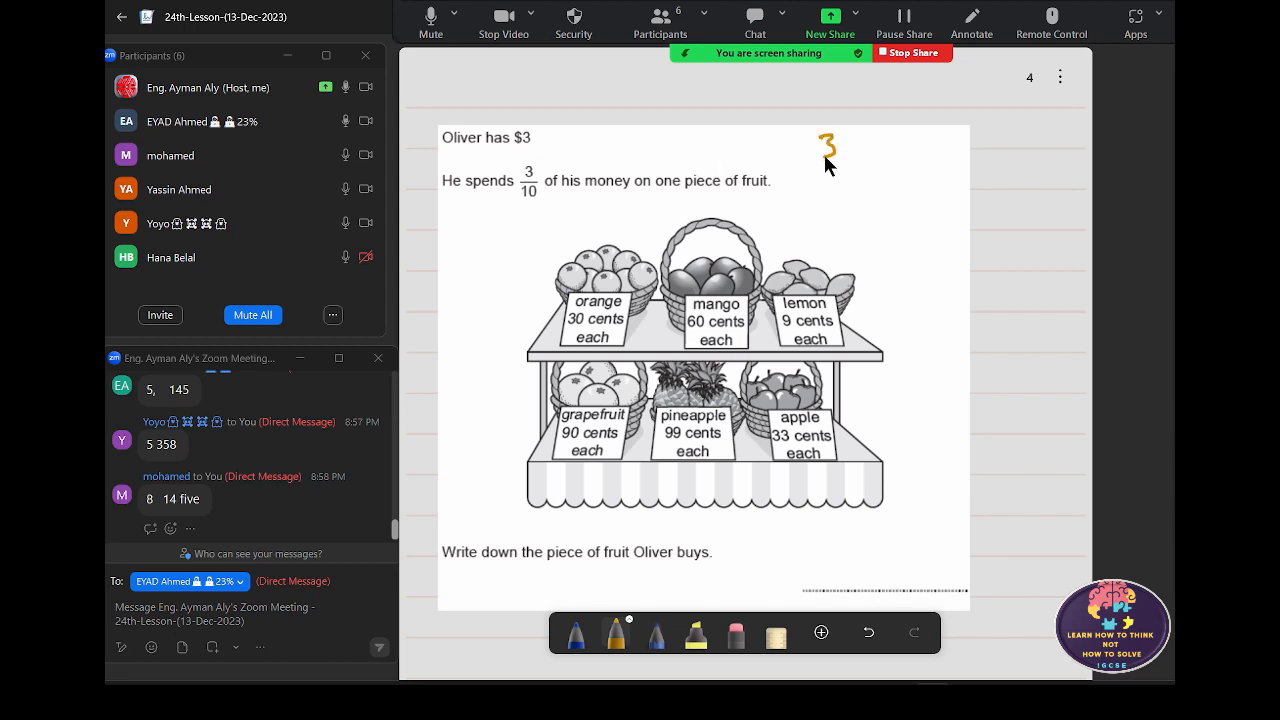
- Write '3/10 of 3$' beside the question and underline the word 'money'
{"action": "mouse_move", "coordinate": [823, 170]}
{"action": "left_mouse_down"}
{"action": "mouse_move", "coordinate": [824, 185]}
{"action": "mouse_move", "coordinate": [836, 172]}
{"action": "left_mouse_up"}
{"action": "left_click_drag", "start_coordinate": [897, 140], "coordinate": [888, 168]}
{"action": "left_click_drag", "start_coordinate": [883, 155], "coordinate": [898, 153]}
{"action": "left_click_drag", "start_coordinate": [959, 139], "coordinate": [959, 168]}
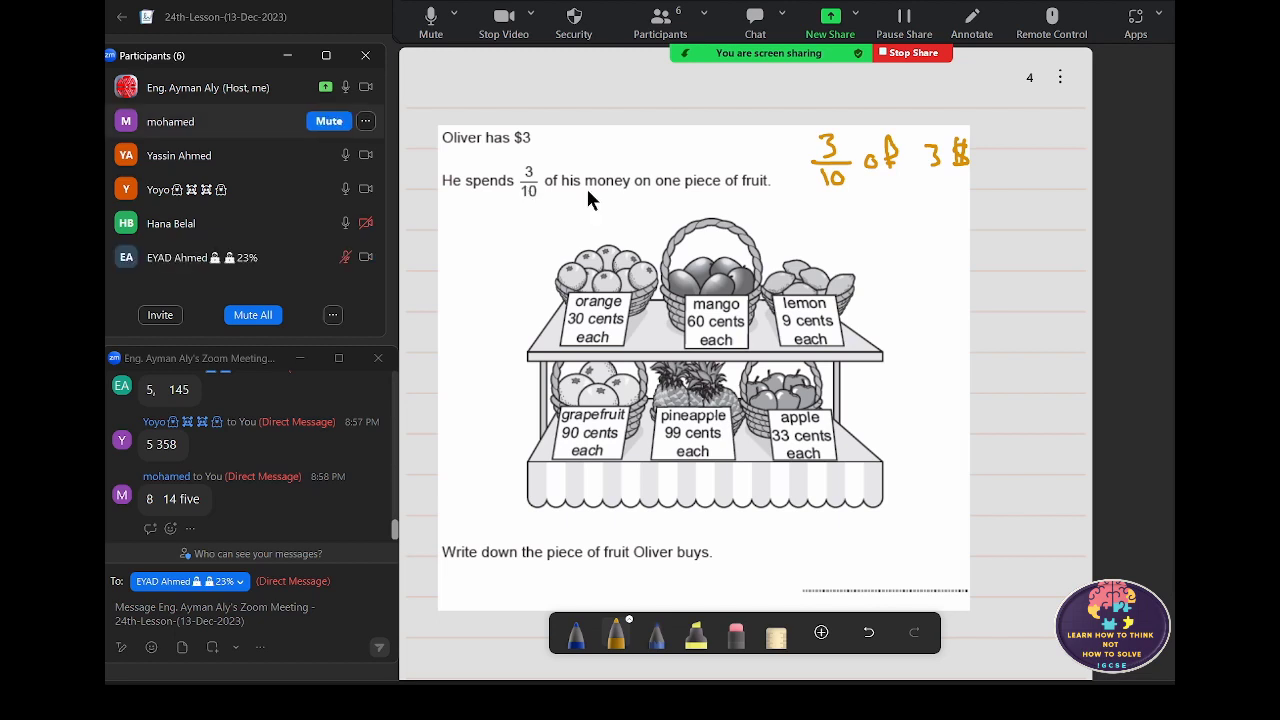
{"action": "left_click_drag", "start_coordinate": [578, 197], "coordinate": [624, 197]}
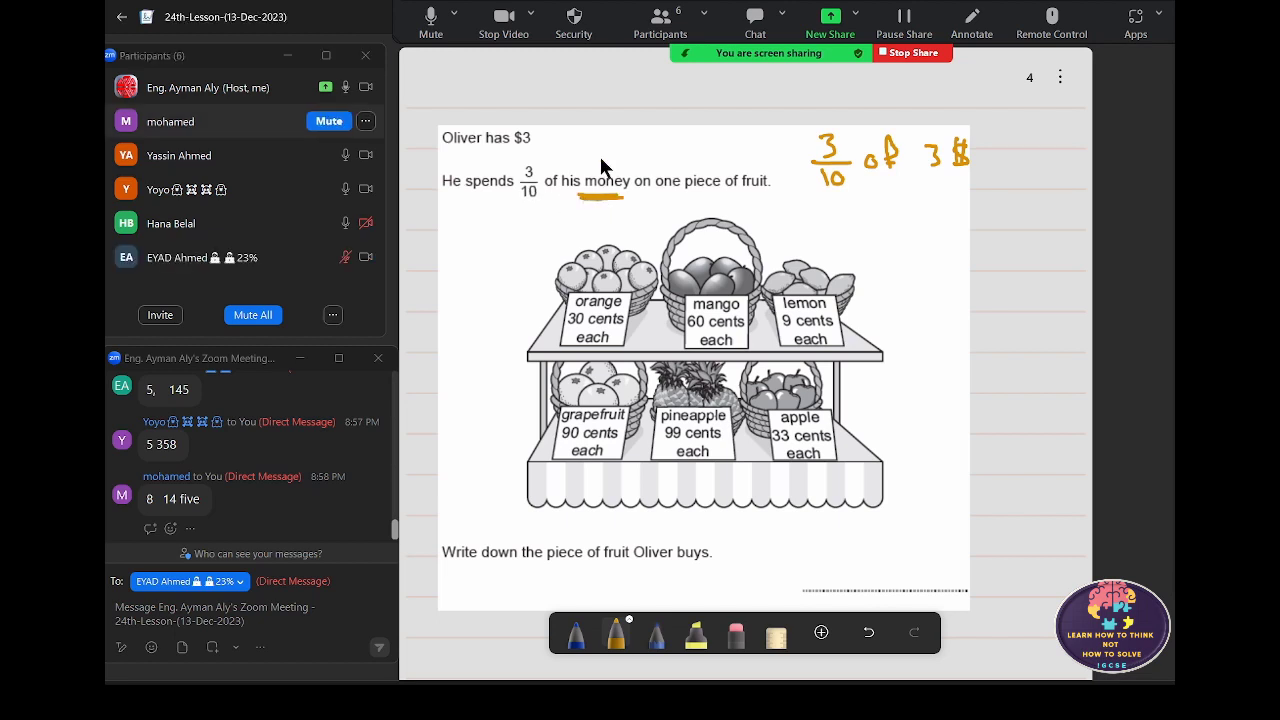
{"action": "mouse_move", "coordinate": [571, 151]}
{"action": "left_mouse_down"}
{"action": "mouse_move", "coordinate": [576, 170]}
{"action": "mouse_move", "coordinate": [595, 172]}
{"action": "left_mouse_up"}
- Work the multiplication to 9/10 = 0.9 $ and box the grapefruit 90 cents label
{"action": "mouse_move", "coordinate": [874, 207]}
{"action": "left_mouse_down"}
{"action": "mouse_move", "coordinate": [869, 240]}
{"action": "mouse_move", "coordinate": [914, 225]}
{"action": "left_mouse_up"}
{"action": "mouse_move", "coordinate": [914, 212]}
{"action": "left_mouse_down"}
{"action": "mouse_move", "coordinate": [906, 225]}
{"action": "mouse_move", "coordinate": [991, 222]}
{"action": "left_mouse_up"}
{"action": "mouse_move", "coordinate": [981, 228]}
{"action": "left_mouse_down"}
{"action": "mouse_move", "coordinate": [1048, 230]}
{"action": "mouse_move", "coordinate": [1022, 214]}
{"action": "mouse_move", "coordinate": [1024, 252]}
{"action": "left_mouse_up"}
{"action": "left_click_drag", "start_coordinate": [1036, 241], "coordinate": [1034, 242]}
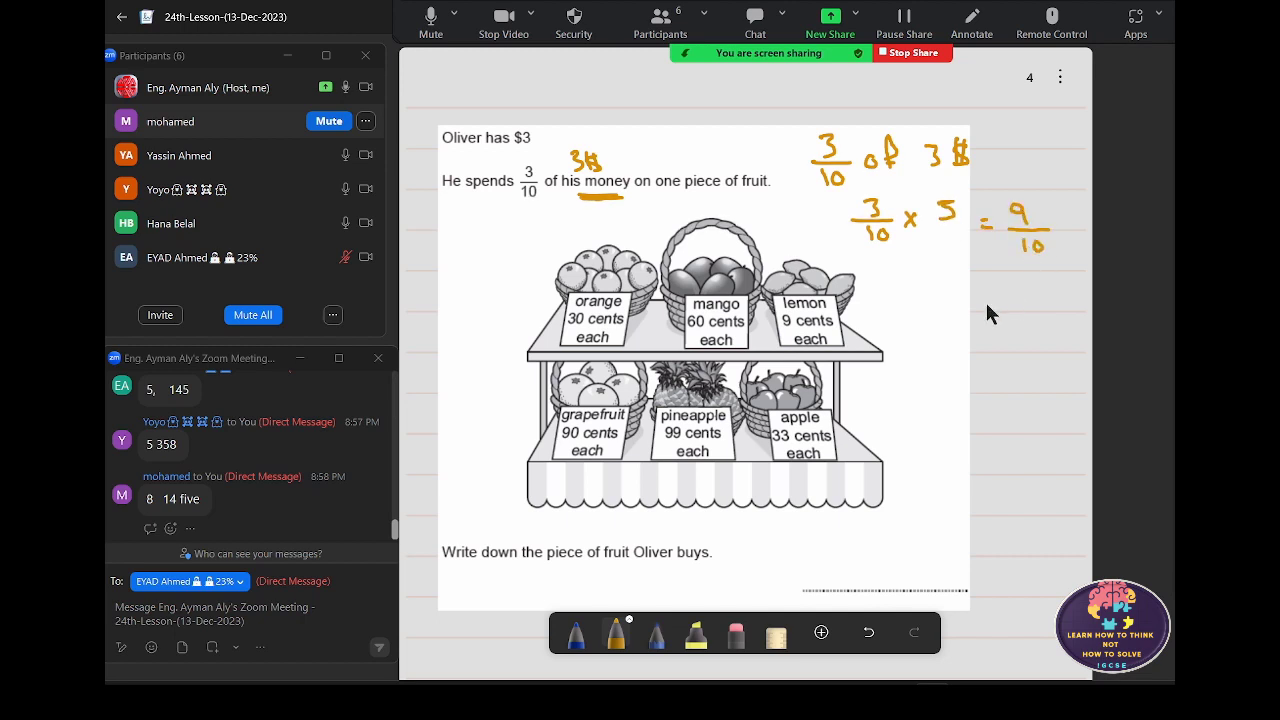
{"action": "mouse_move", "coordinate": [984, 301]}
{"action": "left_mouse_down"}
{"action": "mouse_move", "coordinate": [1037, 298]}
{"action": "mouse_move", "coordinate": [1070, 320]}
{"action": "left_mouse_up"}
{"action": "left_click", "coordinate": [1030, 306]}
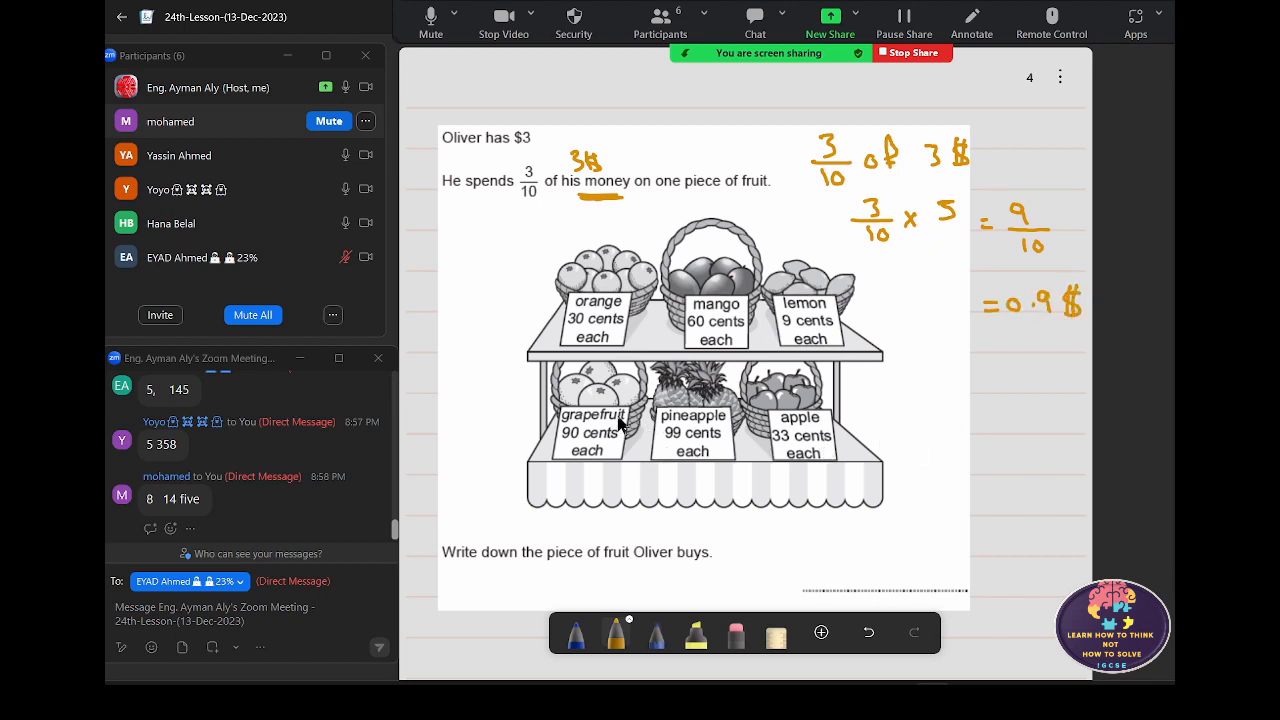
{"action": "mouse_move", "coordinate": [556, 406]}
{"action": "left_mouse_down"}
{"action": "mouse_move", "coordinate": [586, 408]}
{"action": "mouse_move", "coordinate": [628, 456]}
{"action": "mouse_move", "coordinate": [551, 434]}
{"action": "mouse_move", "coordinate": [553, 408]}
{"action": "left_mouse_up"}
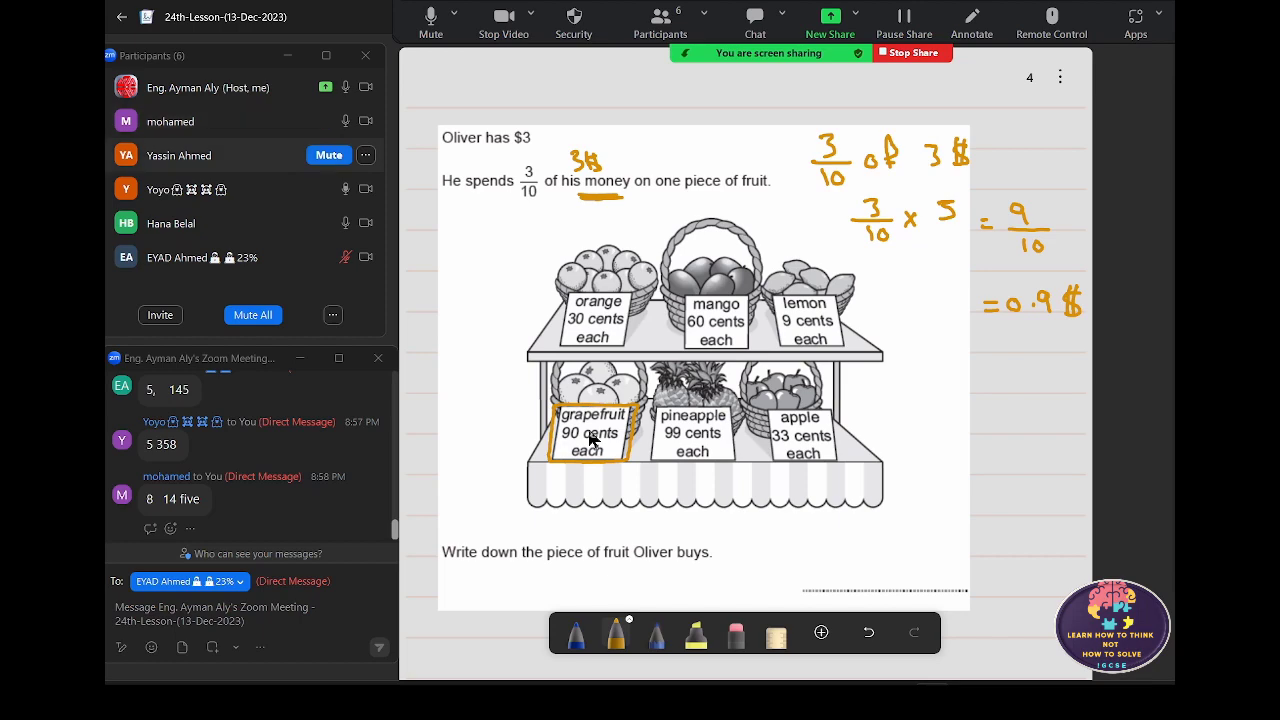
- Write 'Grape fruit' on the answer line and mute one participant
{"action": "scroll", "coordinate": [890, 405], "scroll_direction": "down", "scroll_amount": 3}
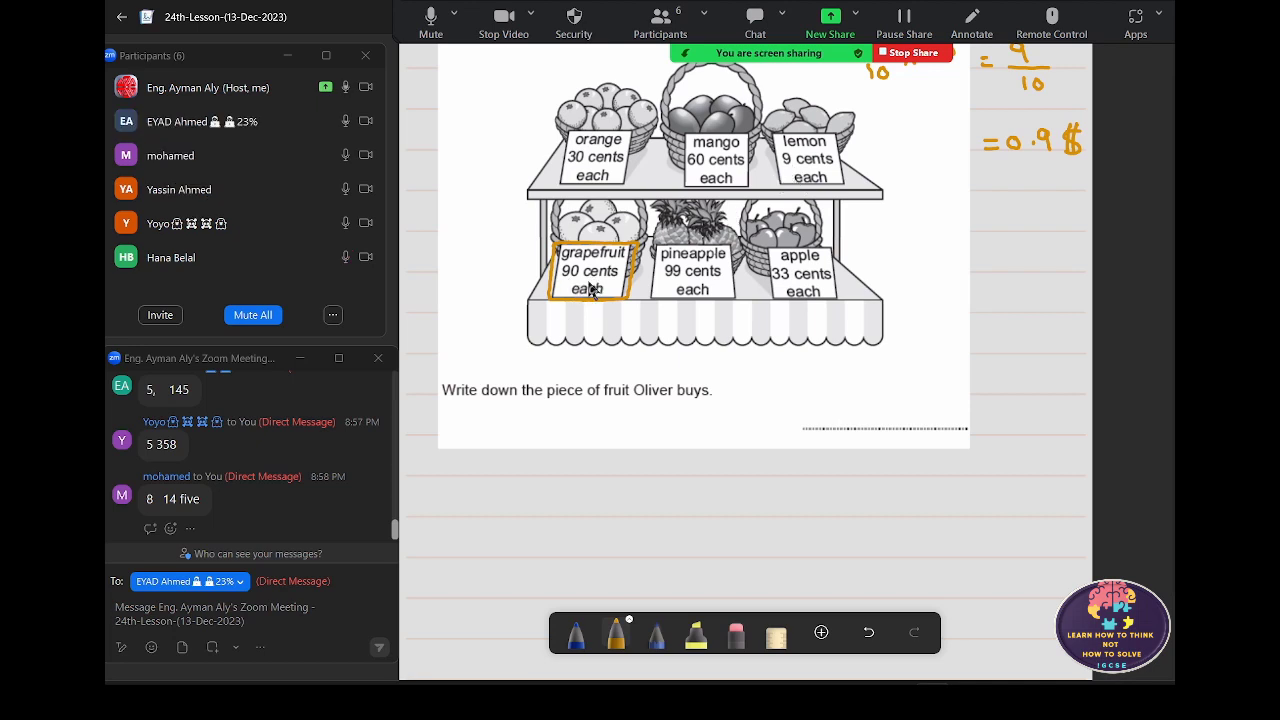
{"action": "mouse_move", "coordinate": [812, 403]}
{"action": "left_mouse_down"}
{"action": "mouse_move", "coordinate": [808, 416]}
{"action": "mouse_move", "coordinate": [841, 425]}
{"action": "mouse_move", "coordinate": [962, 428]}
{"action": "left_mouse_up"}
{"action": "left_click_drag", "start_coordinate": [954, 410], "coordinate": [970, 410]}
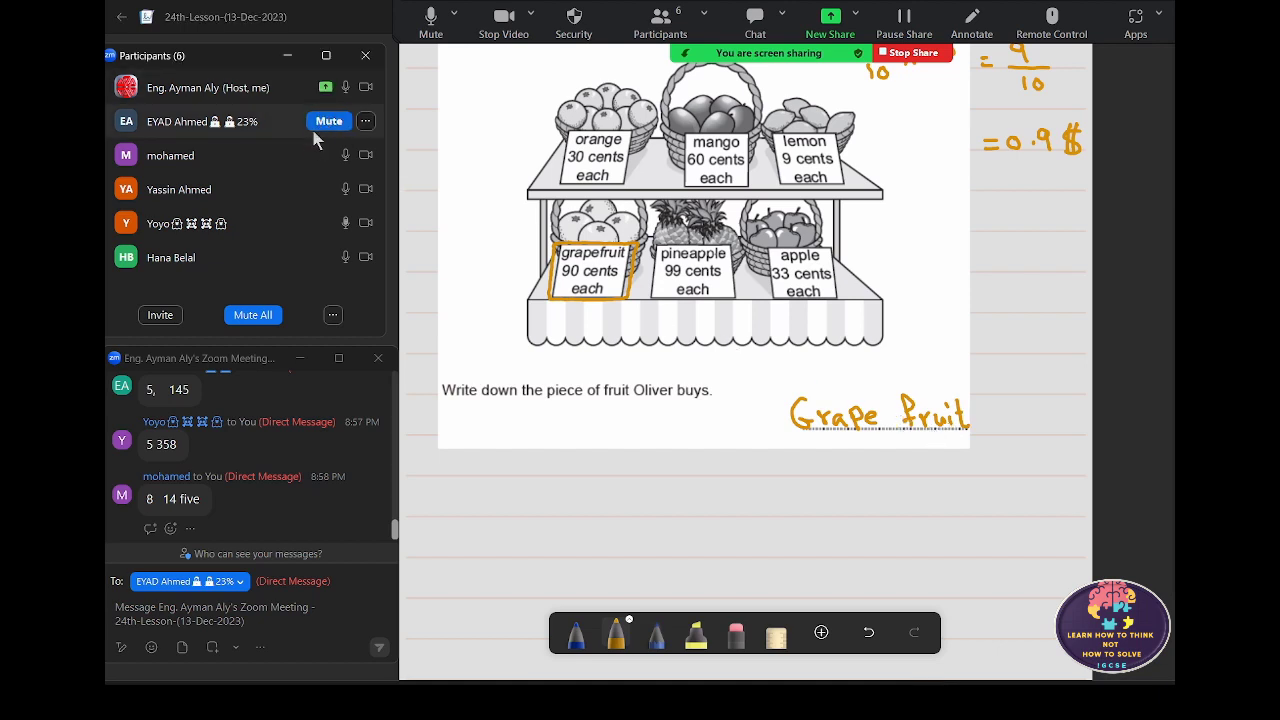
{"action": "left_click", "coordinate": [327, 121]}
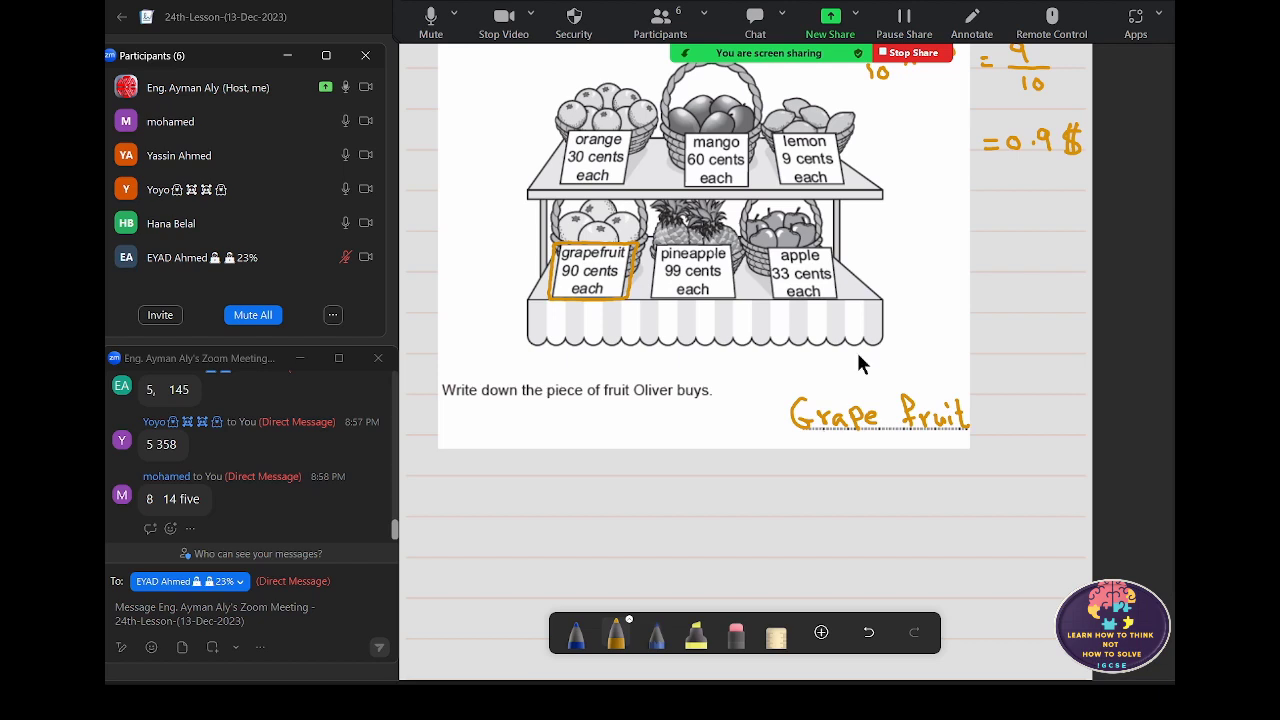
{"action": "scroll", "coordinate": [543, 276], "scroll_direction": "up", "scroll_amount": 3}
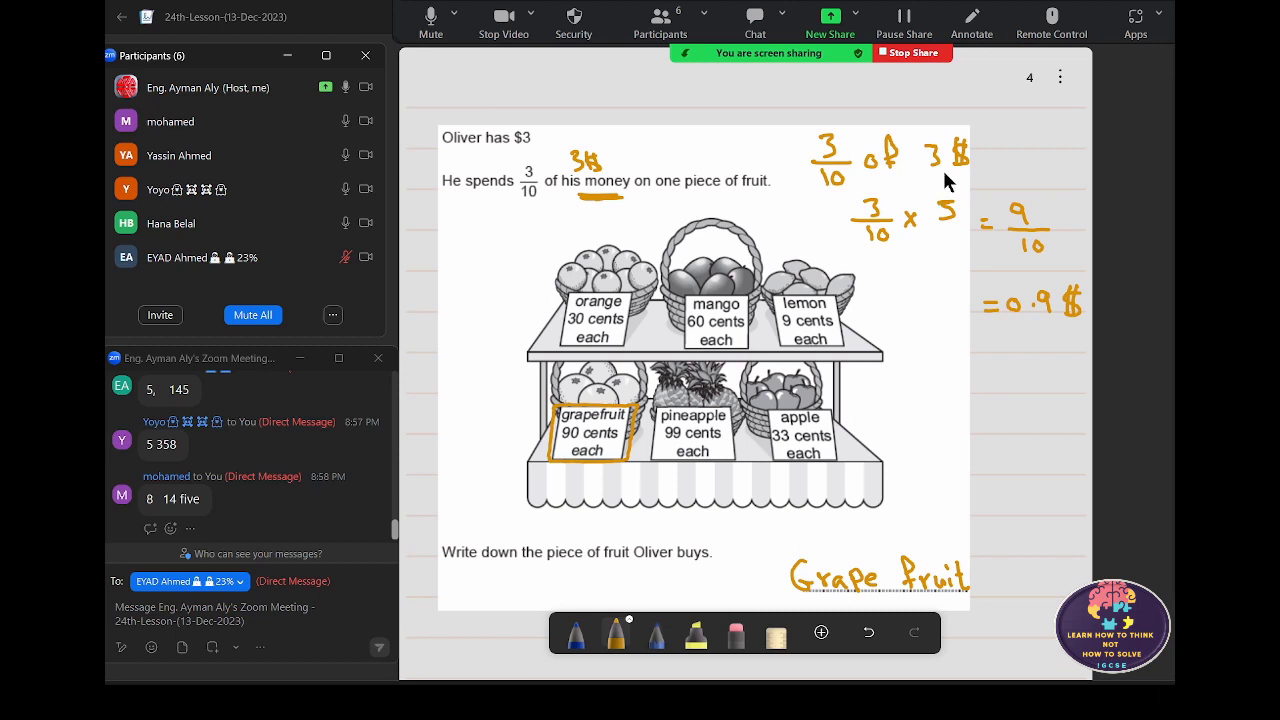
- Change the multiplier 5 to 3, add $ after 9/10, and write = 90 cents below 0.9 $
{"action": "left_click_drag", "start_coordinate": [937, 196], "coordinate": [938, 221]}
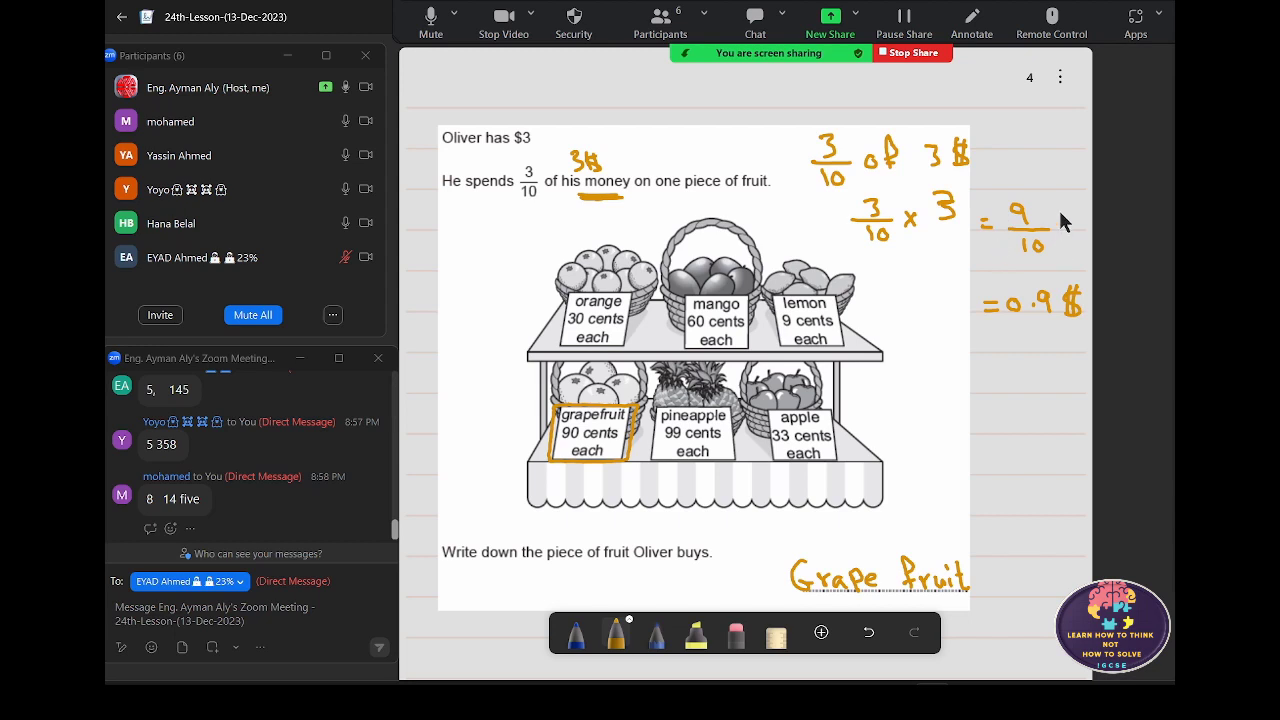
{"action": "left_click_drag", "start_coordinate": [1068, 208], "coordinate": [1068, 234]}
{"action": "left_click_drag", "start_coordinate": [989, 342], "coordinate": [1002, 342]}
{"action": "left_click_drag", "start_coordinate": [989, 350], "coordinate": [1041, 339]}
{"action": "mouse_move", "coordinate": [1057, 340]}
{"action": "left_mouse_down"}
{"action": "mouse_move", "coordinate": [1055, 352]}
{"action": "mouse_move", "coordinate": [1089, 353]}
{"action": "left_mouse_up"}
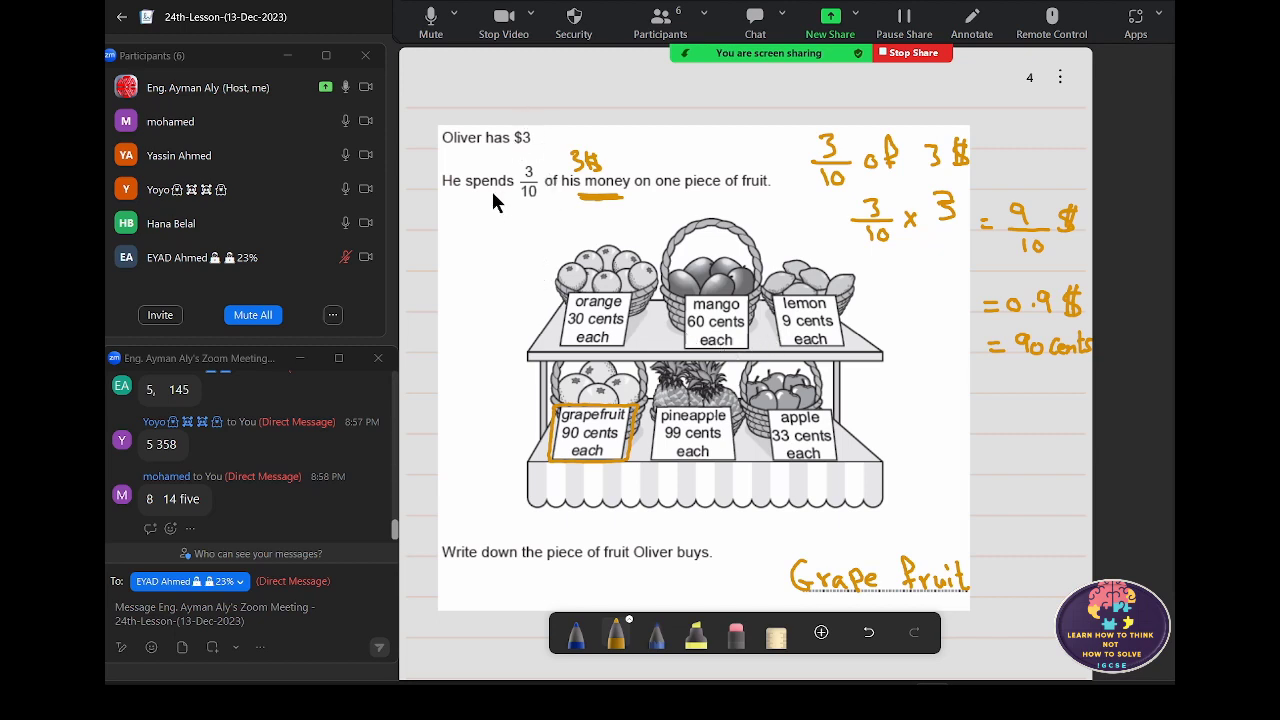
- Write 2 $ above the question and mute all participants
{"action": "left_click_drag", "start_coordinate": [514, 85], "coordinate": [553, 106]}
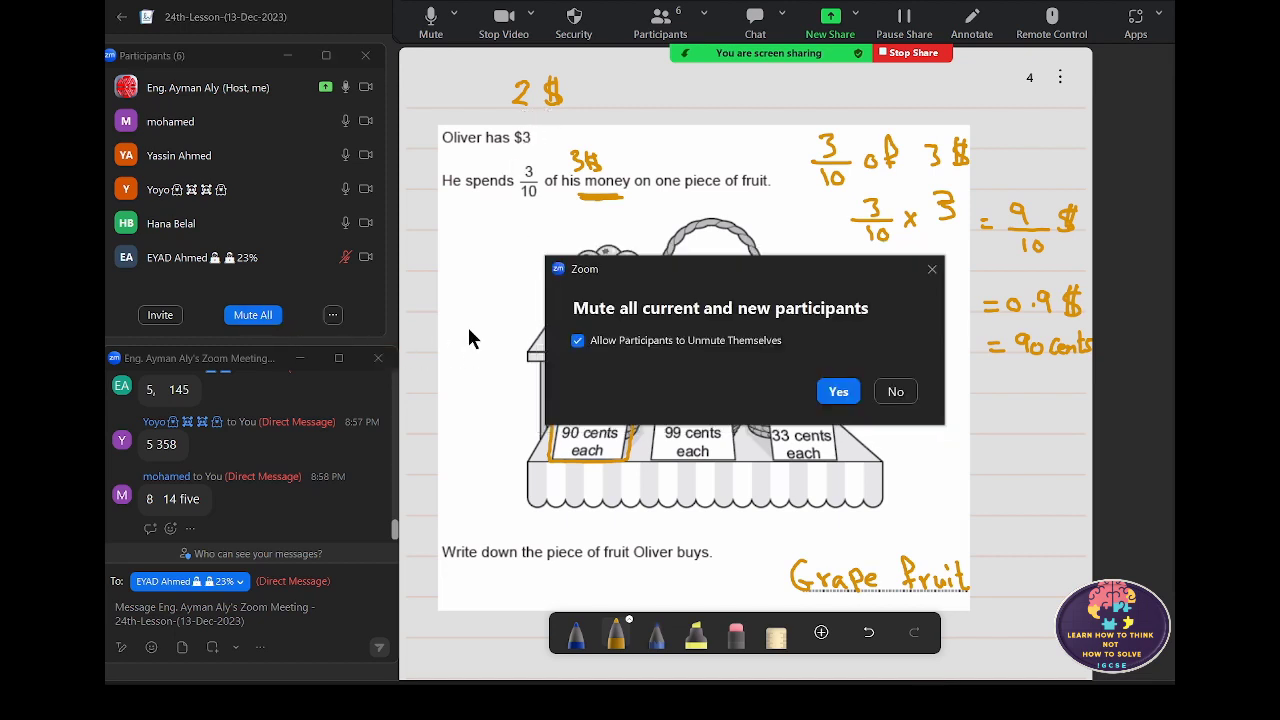
{"action": "left_click", "coordinate": [606, 342]}
{"action": "left_click", "coordinate": [831, 393]}
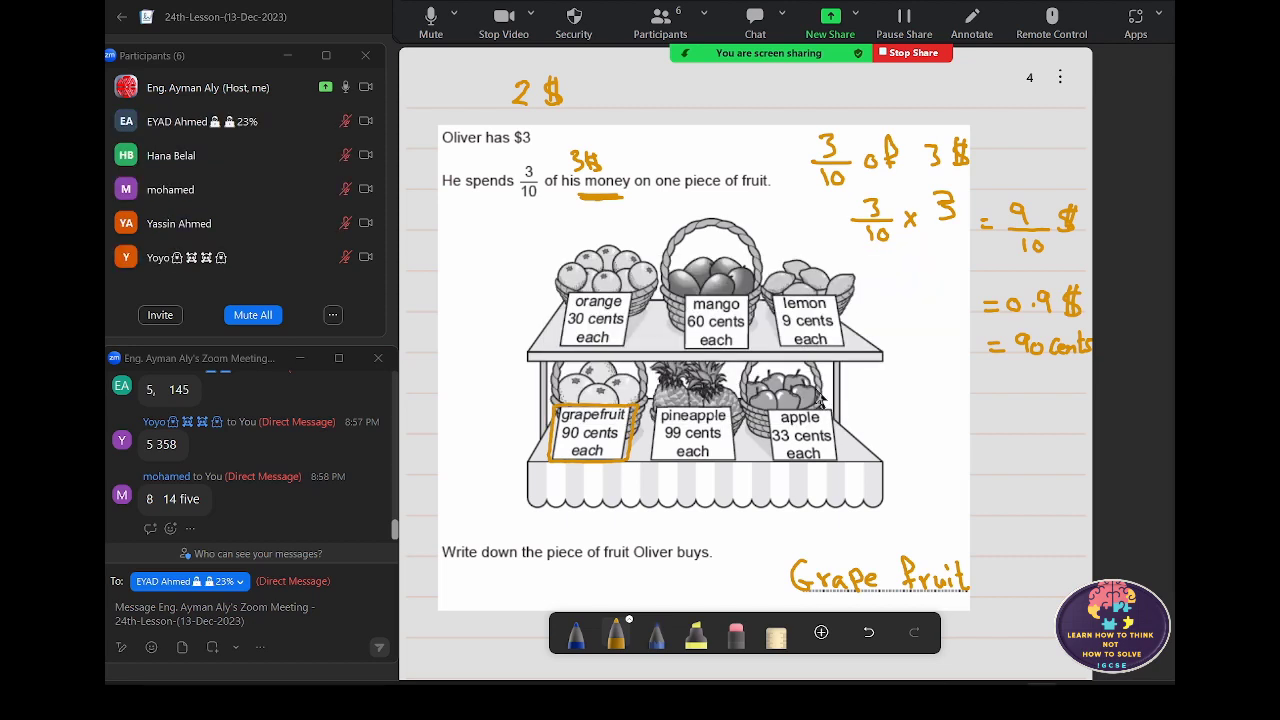
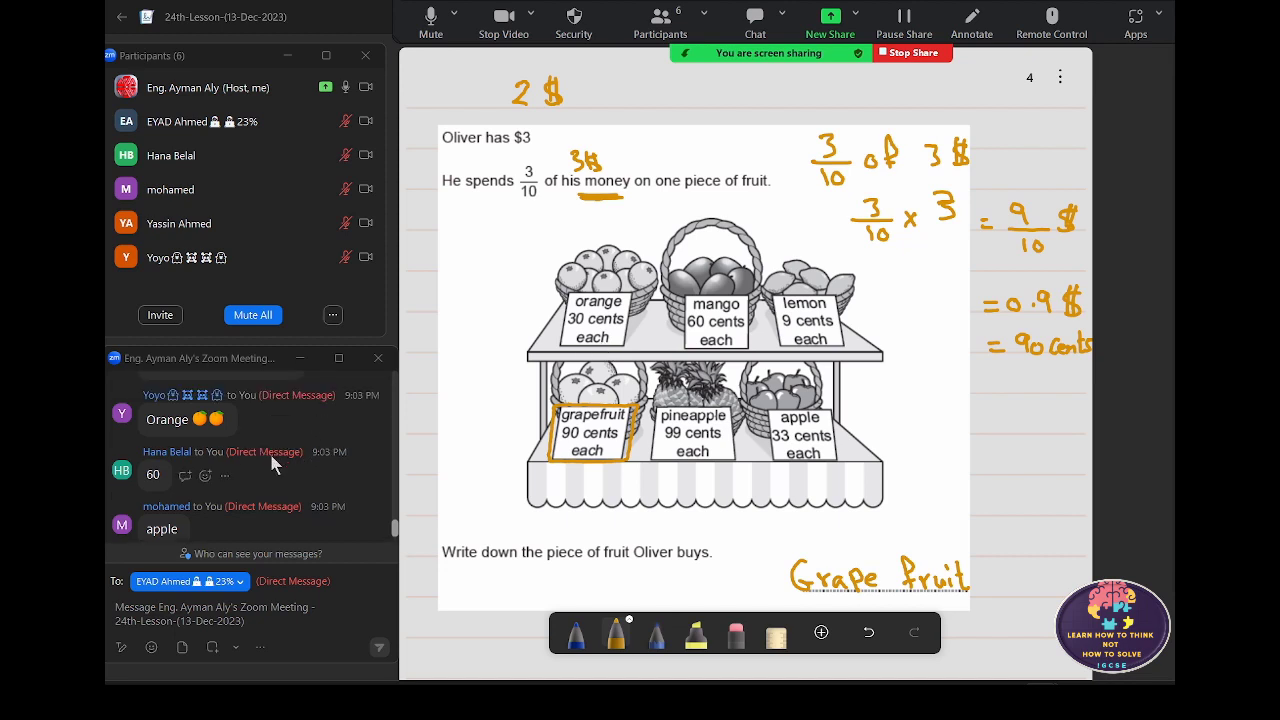
- Mute everyone in the Zoom meeting, with 'Allow Participants to Unmute Themselves' ticked
{"action": "scroll", "coordinate": [280, 452], "scroll_direction": "up", "scroll_amount": 2}
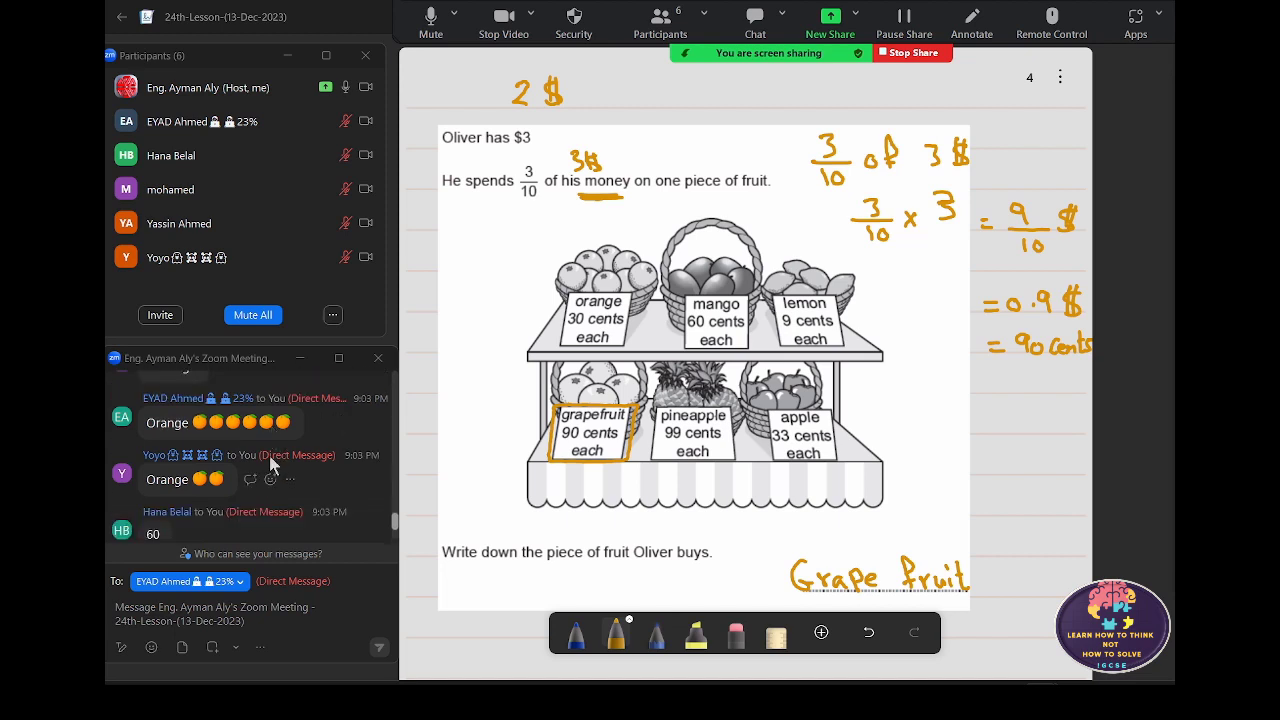
{"action": "scroll", "coordinate": [272, 464], "scroll_direction": "down", "scroll_amount": 2}
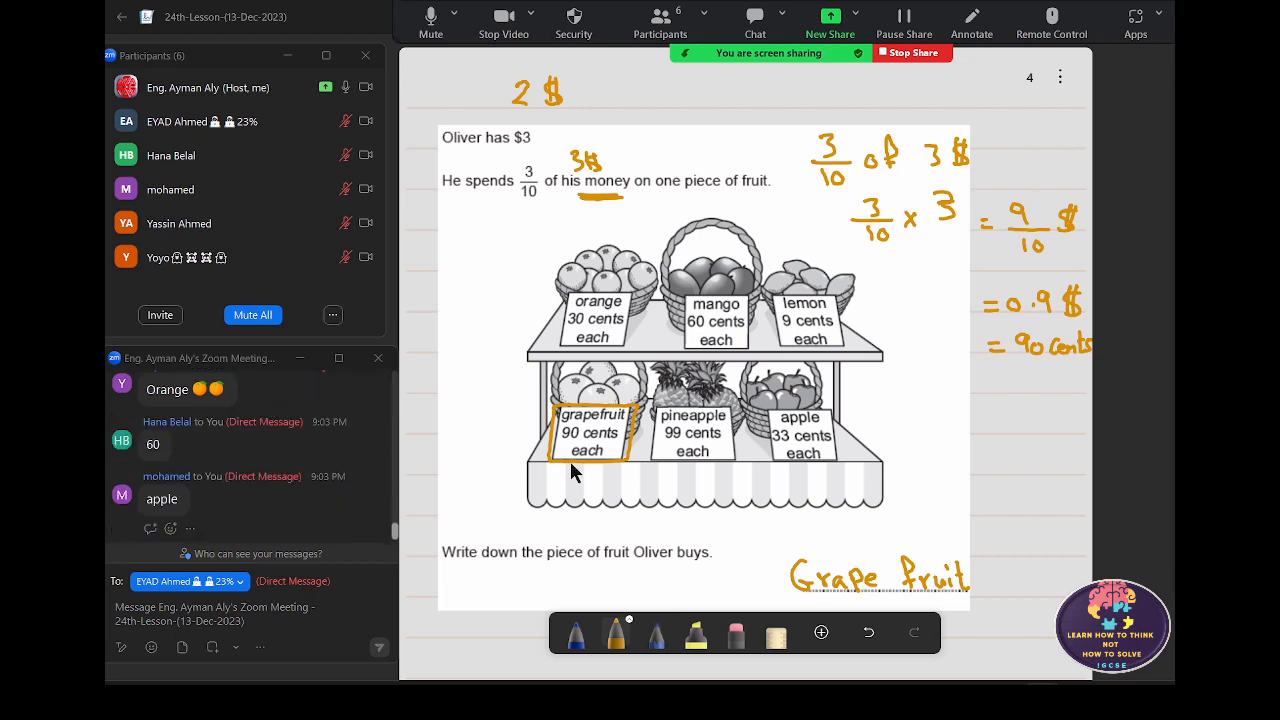
{"action": "left_click", "coordinate": [255, 318]}
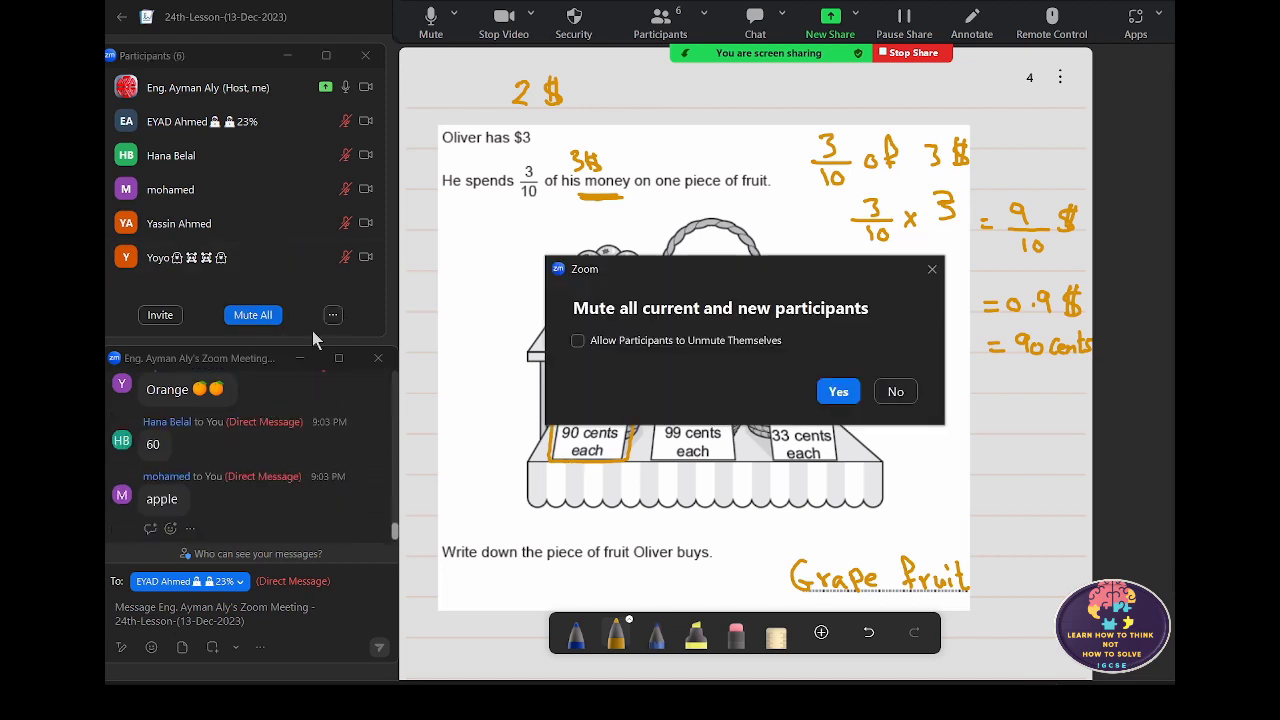
{"action": "left_click", "coordinate": [664, 343]}
{"action": "left_click", "coordinate": [822, 392]}
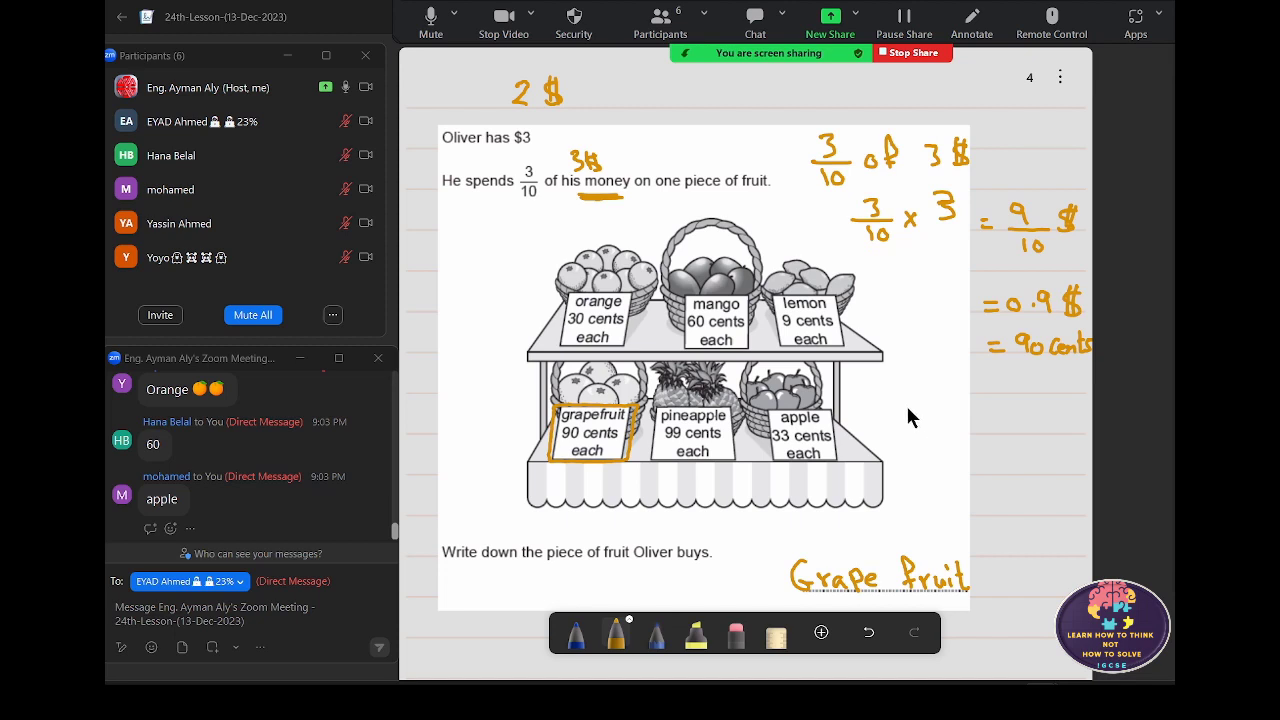
- Write '3/10 of 2 $' in orange beside the stall, erasing the mistaken 3
{"action": "mouse_move", "coordinate": [901, 408]}
{"action": "left_mouse_down"}
{"action": "mouse_move", "coordinate": [903, 426]}
{"action": "mouse_move", "coordinate": [922, 431]}
{"action": "mouse_move", "coordinate": [902, 453]}
{"action": "left_mouse_up"}
{"action": "mouse_move", "coordinate": [913, 443]}
{"action": "left_mouse_down"}
{"action": "mouse_move", "coordinate": [916, 453]}
{"action": "mouse_move", "coordinate": [946, 426]}
{"action": "mouse_move", "coordinate": [955, 440]}
{"action": "mouse_move", "coordinate": [986, 438]}
{"action": "left_mouse_up"}
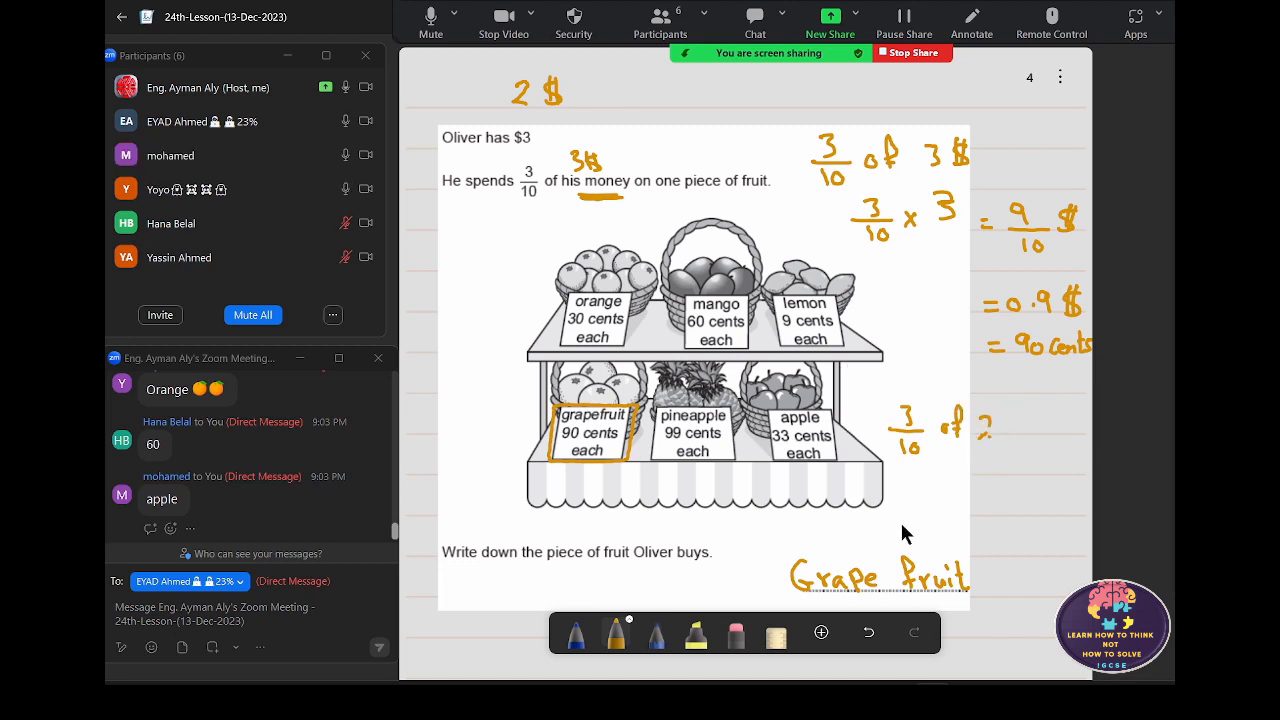
{"action": "left_click", "coordinate": [736, 630]}
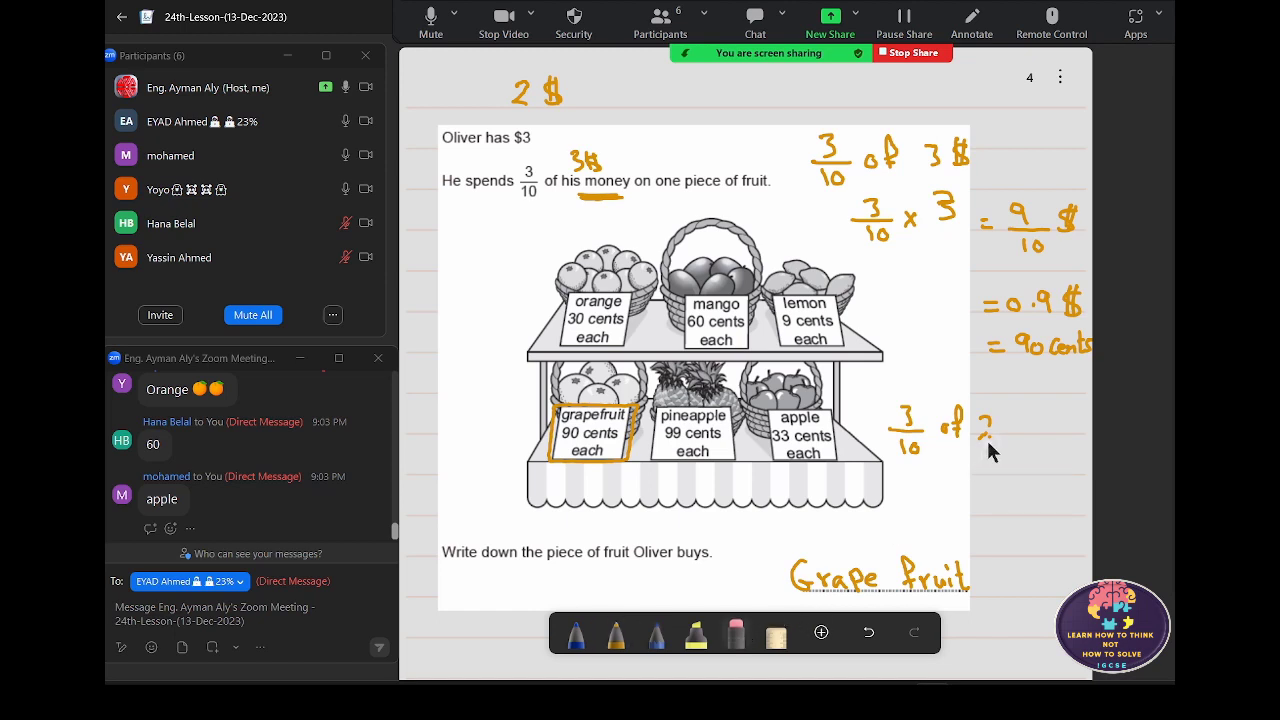
{"action": "left_click_drag", "start_coordinate": [986, 437], "coordinate": [983, 424]}
{"action": "left_click", "coordinate": [616, 635]}
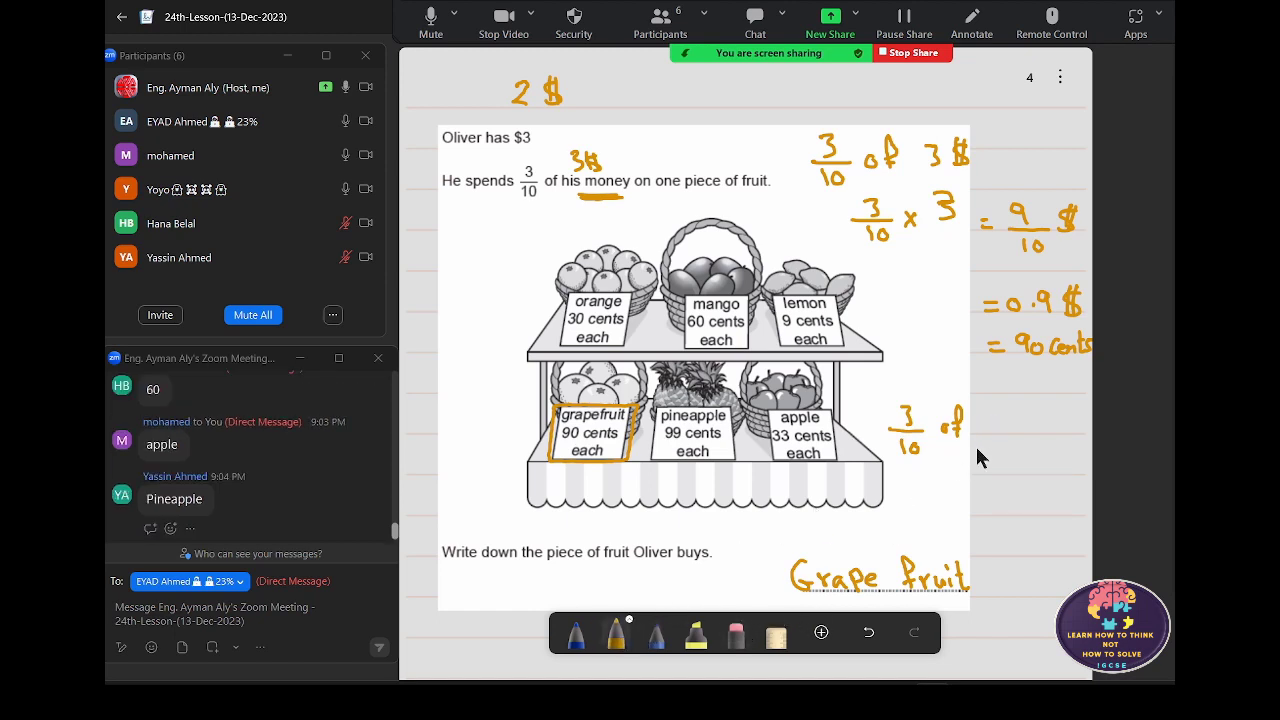
{"action": "mouse_move", "coordinate": [972, 417]}
{"action": "left_mouse_down"}
{"action": "mouse_move", "coordinate": [986, 433]}
{"action": "mouse_move", "coordinate": [1005, 421]}
{"action": "mouse_move", "coordinate": [986, 472]}
{"action": "mouse_move", "coordinate": [1000, 475]}
{"action": "left_mouse_up"}
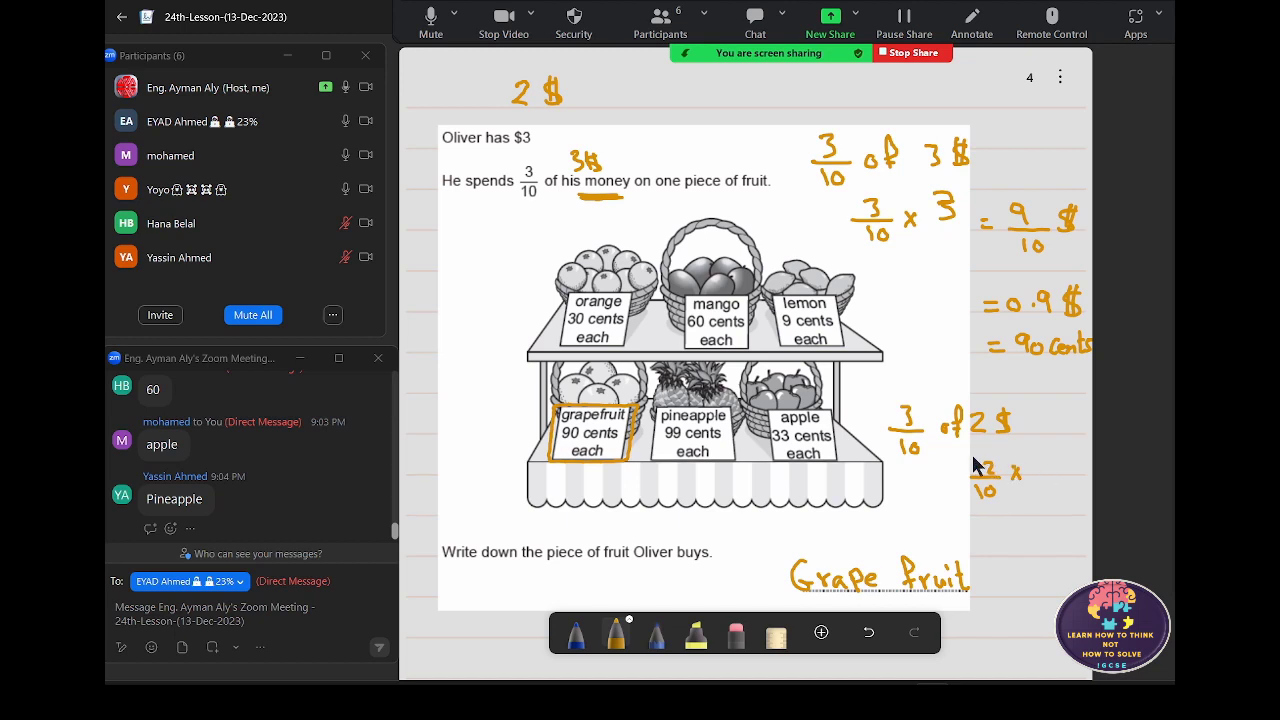
- Continue the working: 3/10 x 2 $ = 6/10 $ = 0.6 $ = 60 cent
{"action": "mouse_move", "coordinate": [976, 462]}
{"action": "left_mouse_down"}
{"action": "mouse_move", "coordinate": [988, 480]}
{"action": "mouse_move", "coordinate": [1058, 456]}
{"action": "left_mouse_up"}
{"action": "mouse_move", "coordinate": [1009, 530]}
{"action": "left_mouse_down"}
{"action": "mouse_move", "coordinate": [1015, 562]}
{"action": "mouse_move", "coordinate": [1046, 556]}
{"action": "left_mouse_up"}
{"action": "scroll", "coordinate": [1071, 508], "scroll_direction": "down", "scroll_amount": 3}
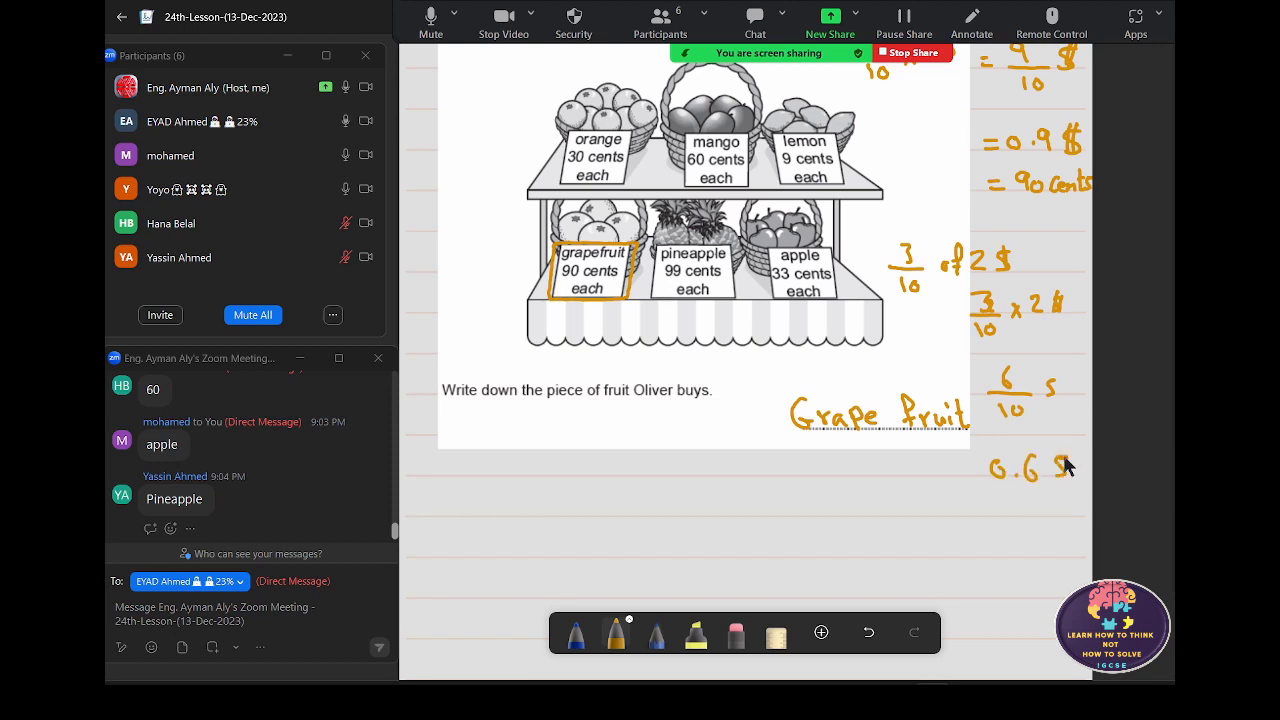
{"action": "left_click_drag", "start_coordinate": [1066, 451], "coordinate": [1067, 474]}
{"action": "left_click_drag", "start_coordinate": [957, 513], "coordinate": [975, 513]}
{"action": "mouse_move", "coordinate": [1005, 495]}
{"action": "left_mouse_down"}
{"action": "mouse_move", "coordinate": [1006, 514]}
{"action": "mouse_move", "coordinate": [1083, 517]}
{"action": "left_mouse_up"}
{"action": "left_click_drag", "start_coordinate": [1076, 507], "coordinate": [1087, 506]}
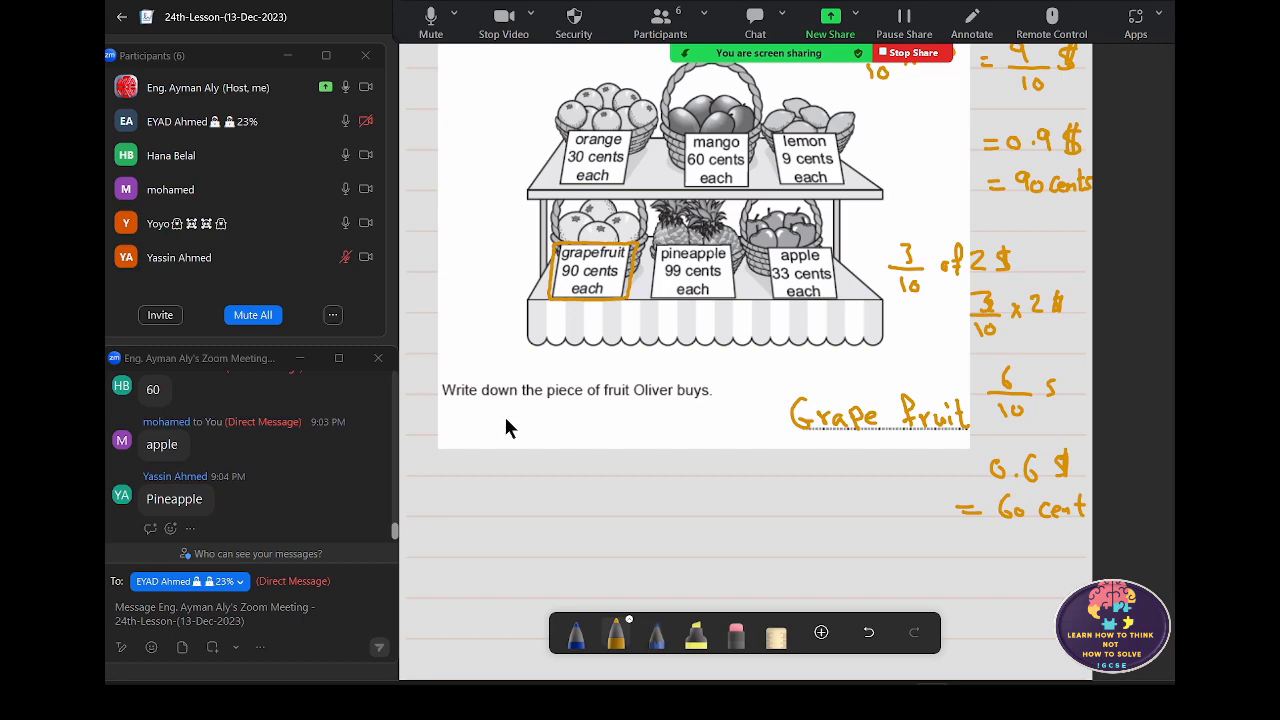
{"action": "scroll", "coordinate": [505, 428], "scroll_direction": "down", "scroll_amount": 3}
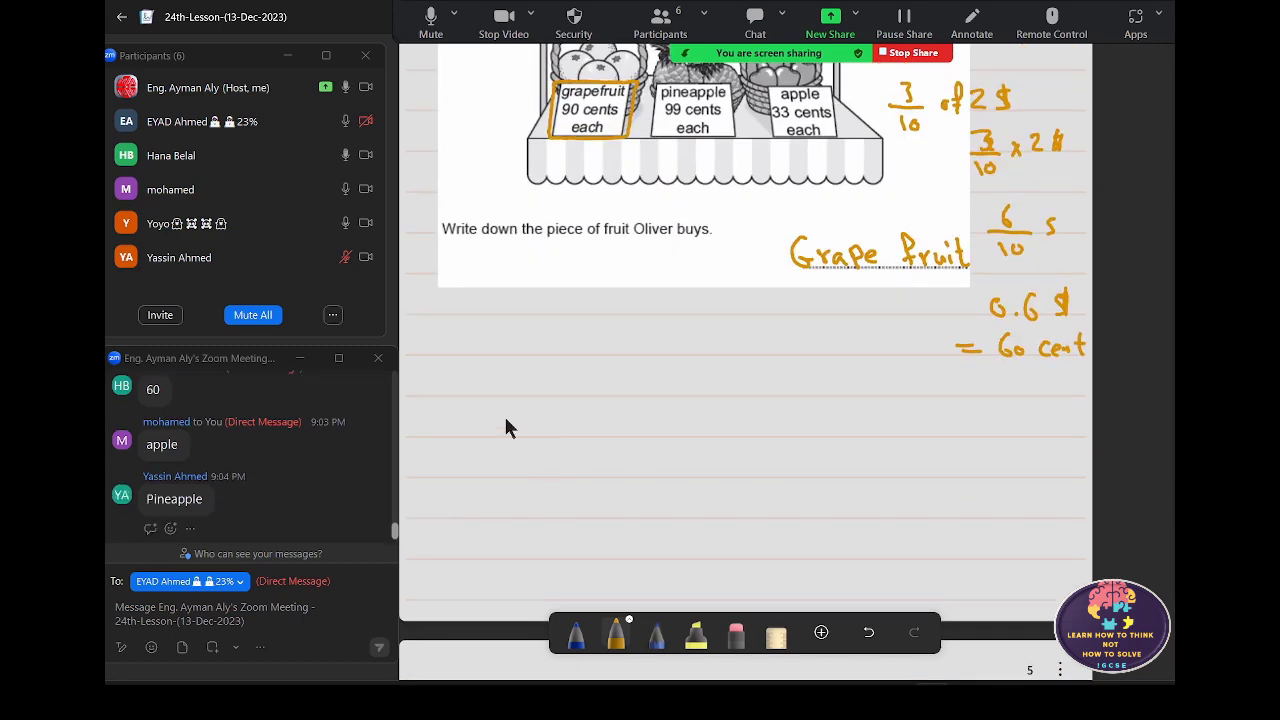
{"action": "scroll", "coordinate": [505, 428], "scroll_direction": "up", "scroll_amount": 3}
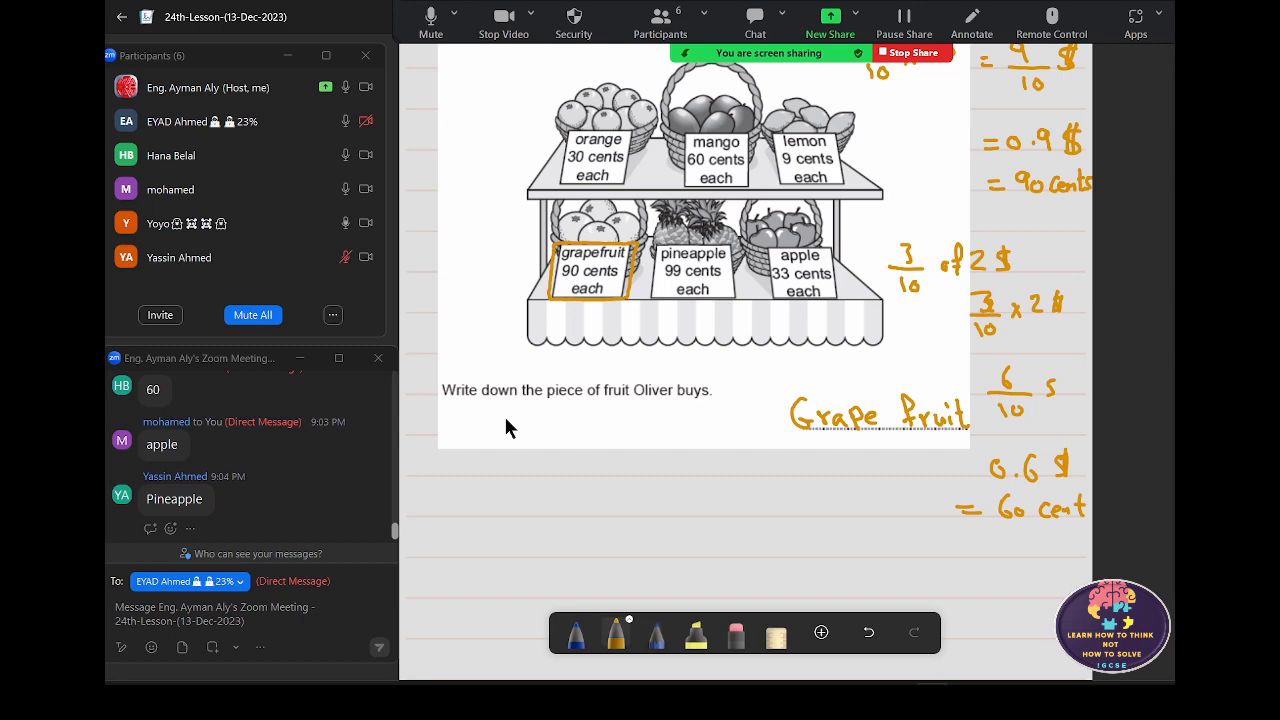
{"action": "scroll", "coordinate": [505, 428], "scroll_direction": "up", "scroll_amount": 3}
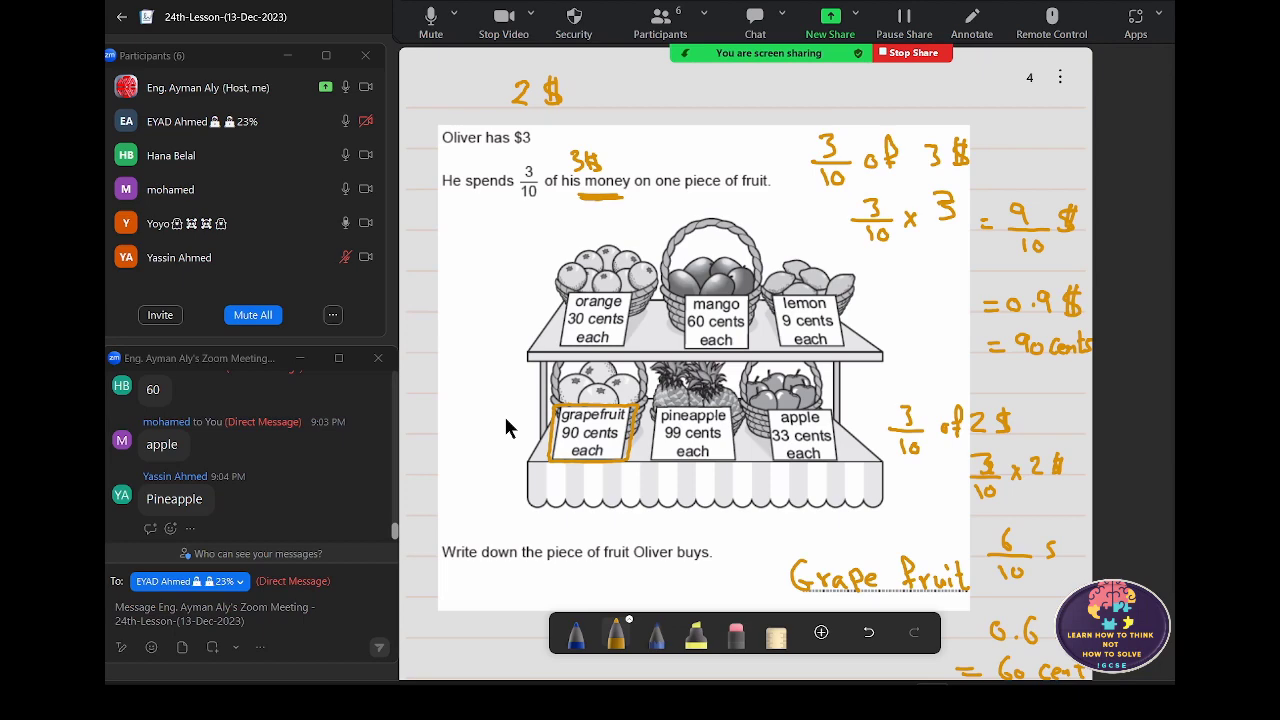
{"action": "scroll", "coordinate": [506, 420], "scroll_direction": "down", "scroll_amount": 3}
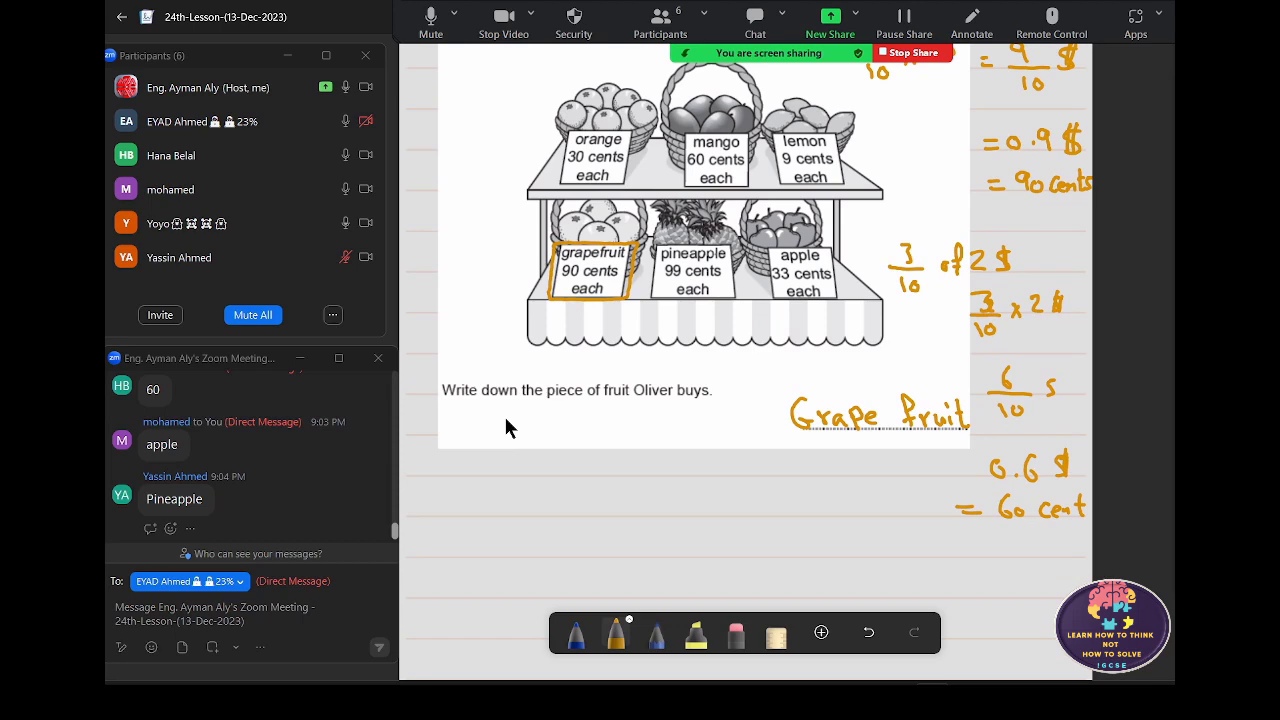
{"action": "scroll", "coordinate": [505, 427], "scroll_direction": "up", "scroll_amount": 3}
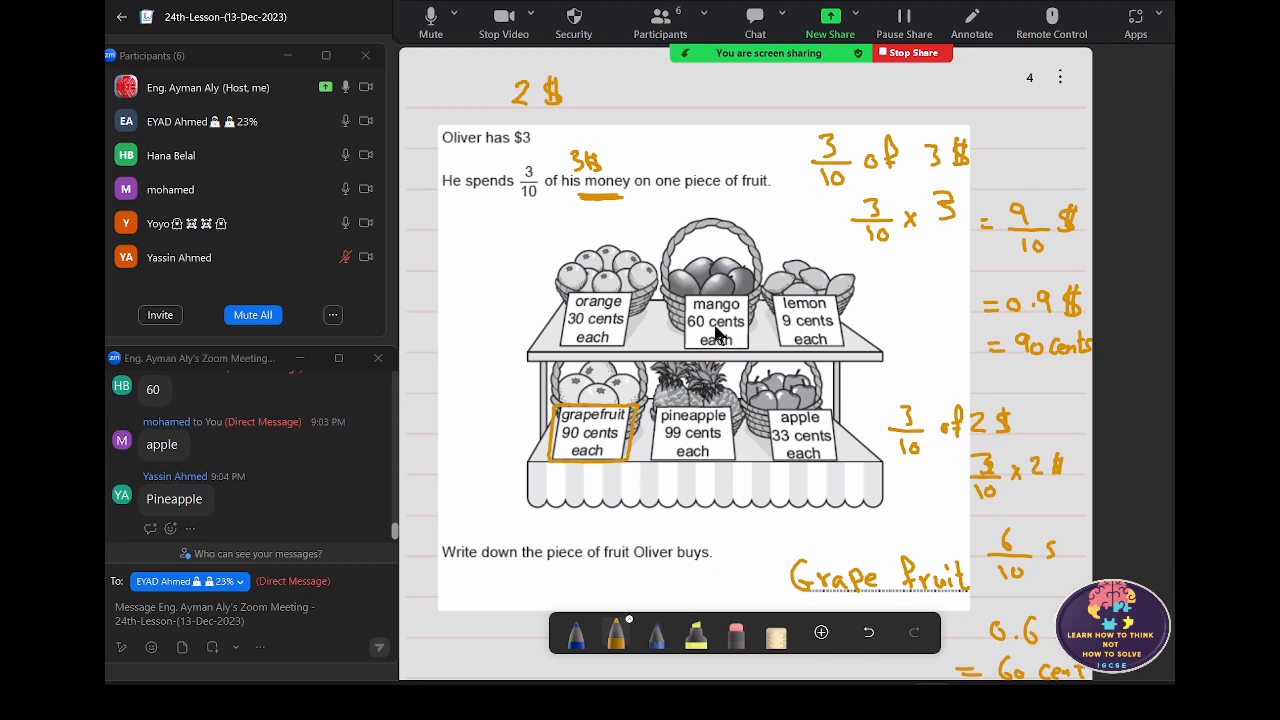
- Scroll down past the completed fruit-stall question toward page 5
{"action": "scroll", "coordinate": [714, 334], "scroll_direction": "down", "scroll_amount": 3}
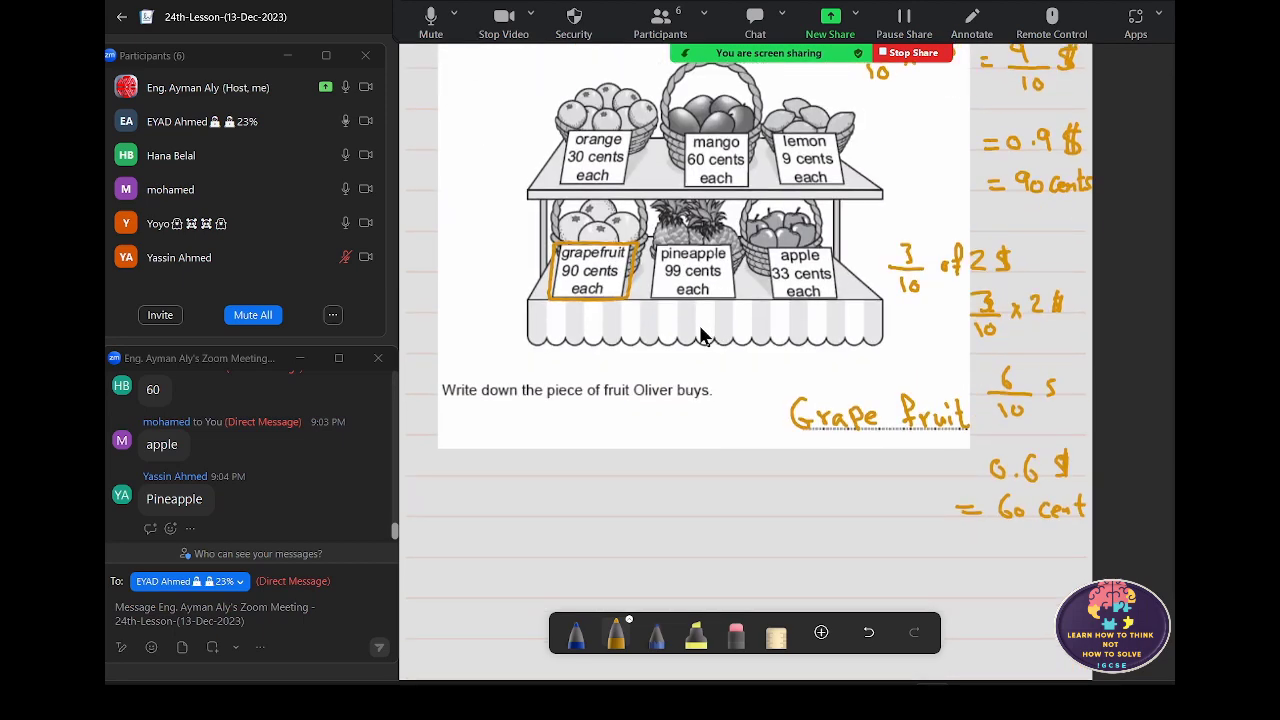
{"action": "scroll", "coordinate": [701, 335], "scroll_direction": "up", "scroll_amount": 3}
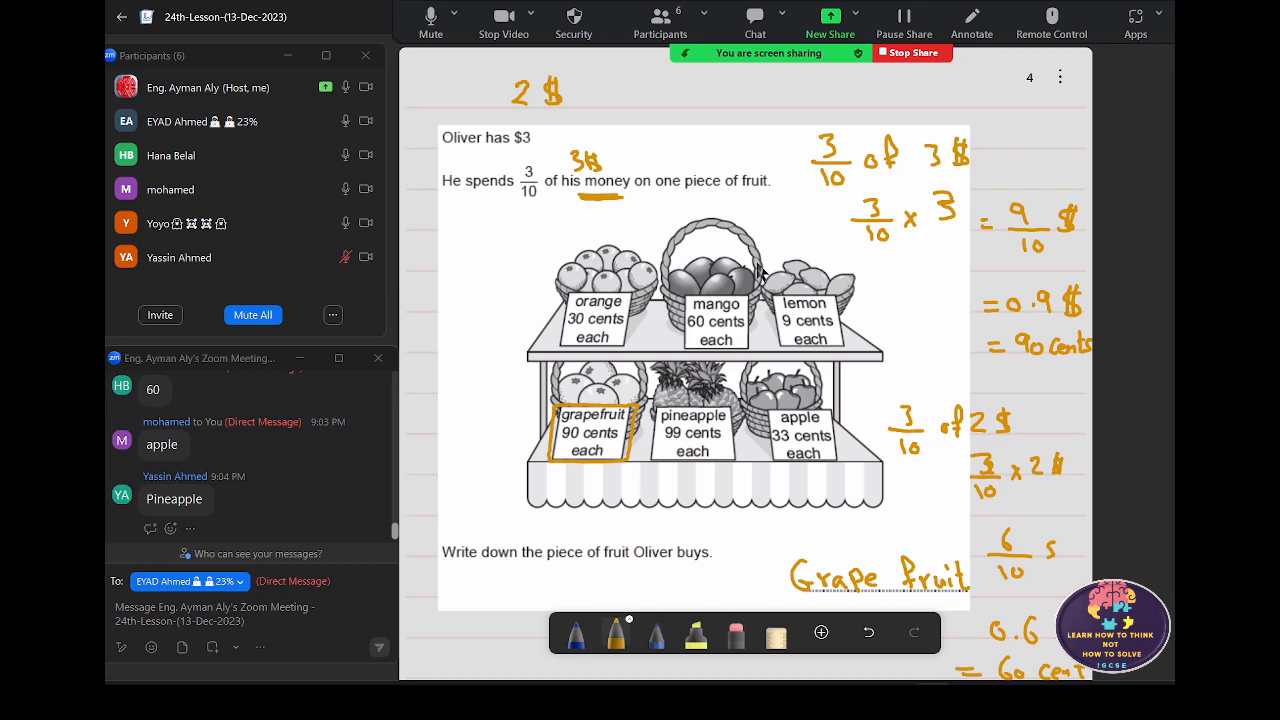
{"action": "scroll", "coordinate": [842, 366], "scroll_direction": "down", "scroll_amount": 2}
- Scroll to page 5 so question 24 on the London-to-Vancouver flight is fully visible
{"action": "scroll", "coordinate": [842, 368], "scroll_direction": "down", "scroll_amount": 4}
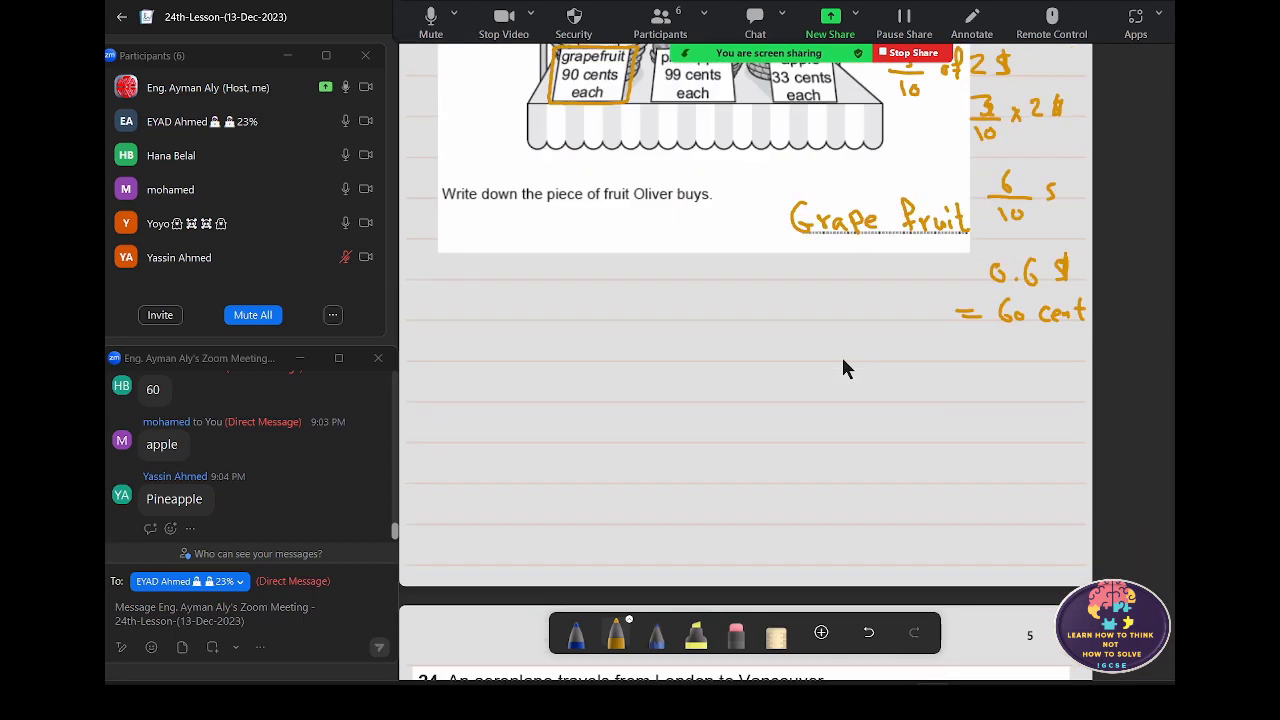
{"action": "scroll", "coordinate": [842, 368], "scroll_direction": "down", "scroll_amount": 5}
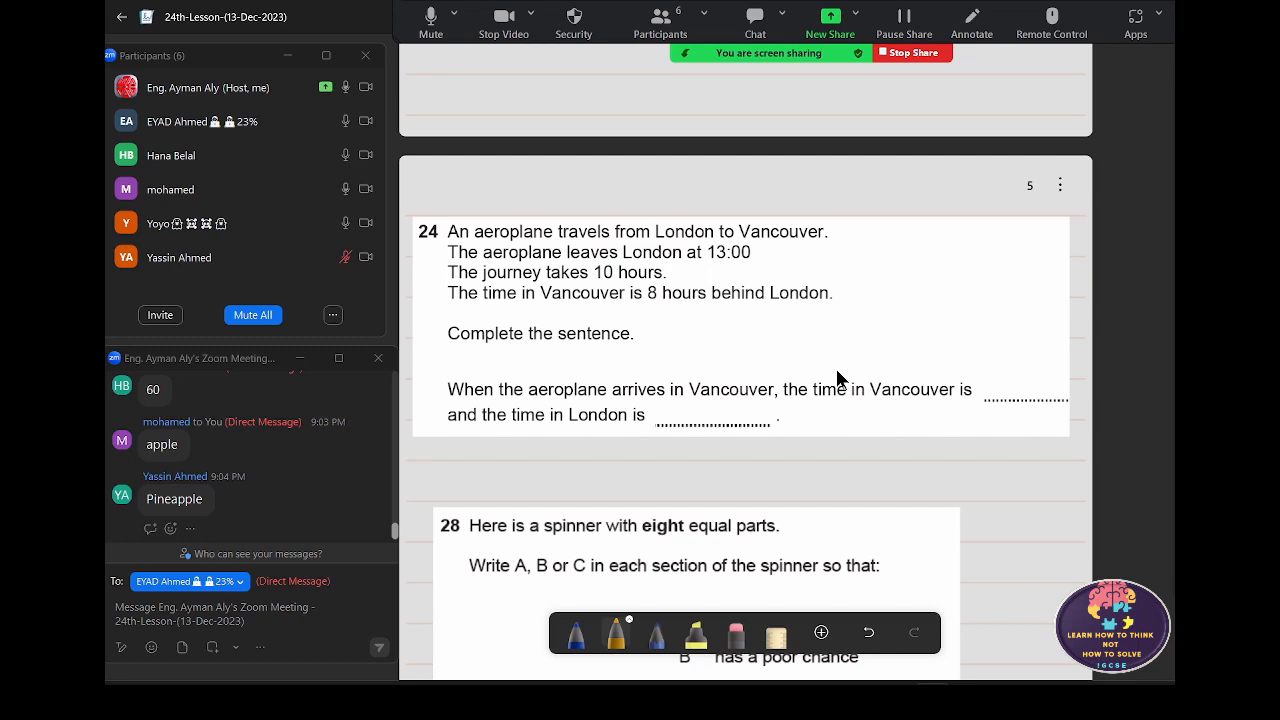
{"action": "scroll", "coordinate": [838, 377], "scroll_direction": "down", "scroll_amount": 2}
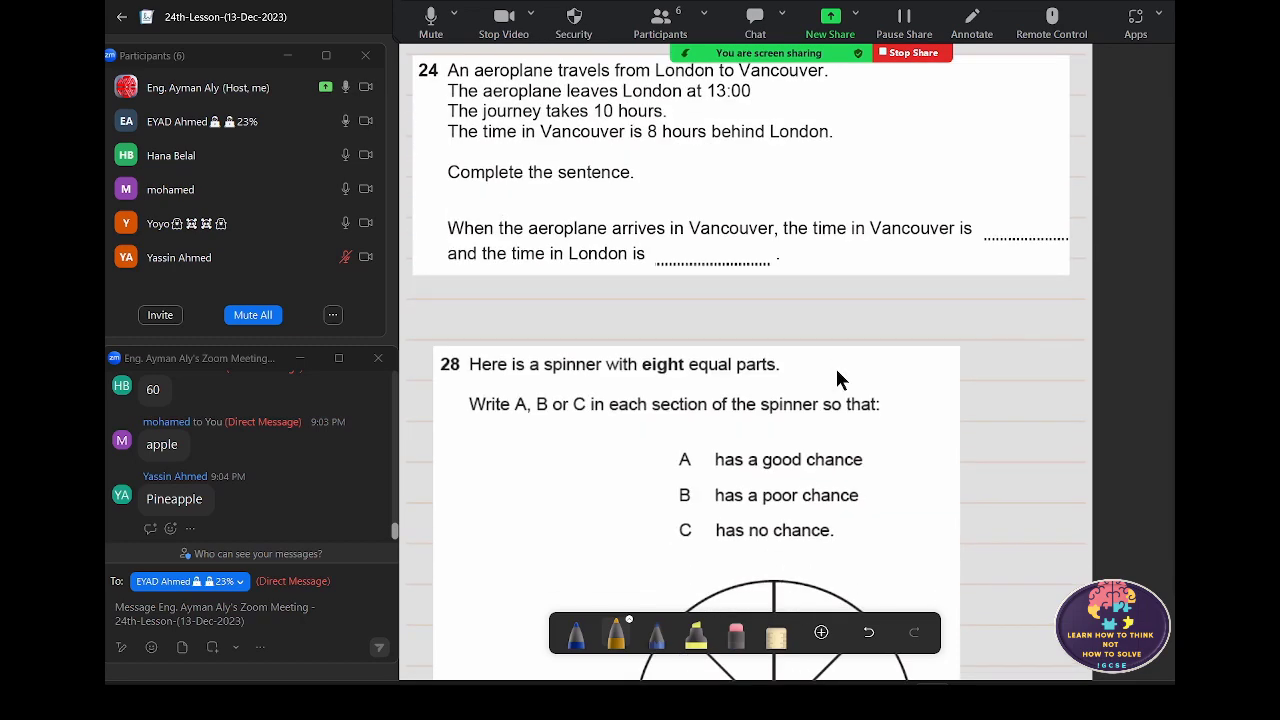
{"action": "scroll", "coordinate": [838, 378], "scroll_direction": "up", "scroll_amount": 2}
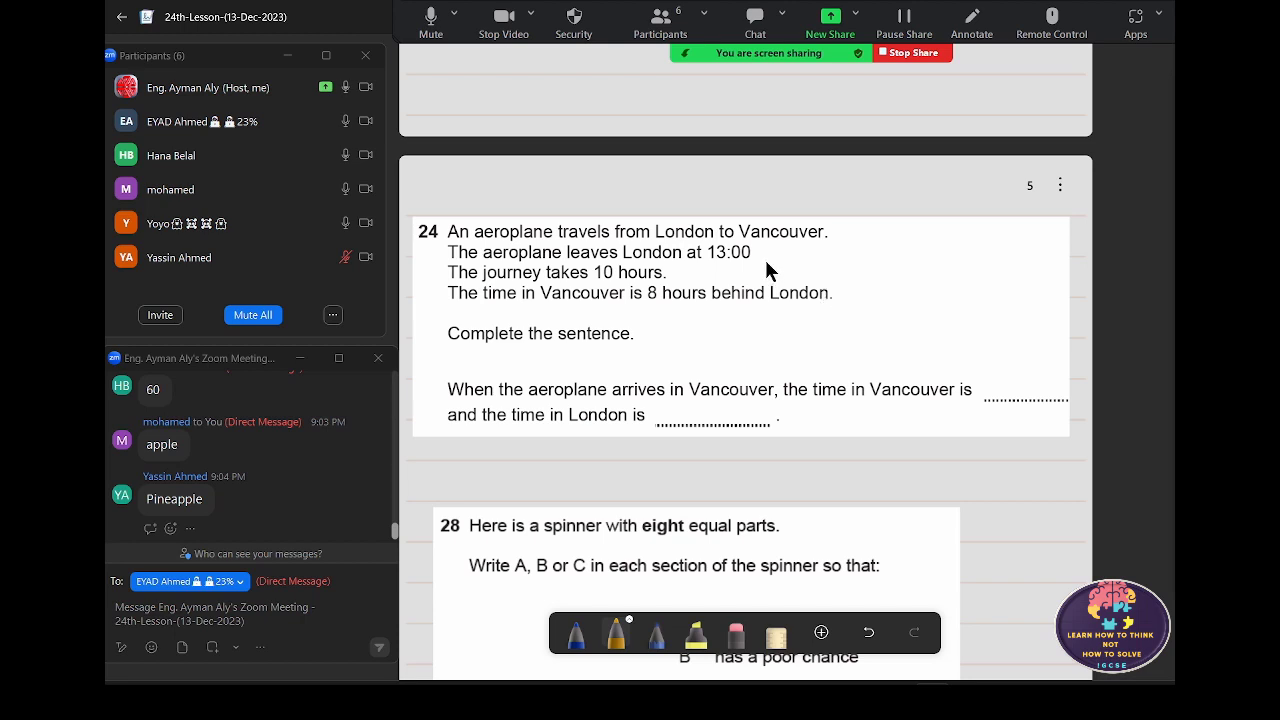
- Draw an arrow after 13:00 and write 1:00 pm, closing Zoom's time-limit popup
{"action": "left_click_drag", "start_coordinate": [760, 253], "coordinate": [790, 256]}
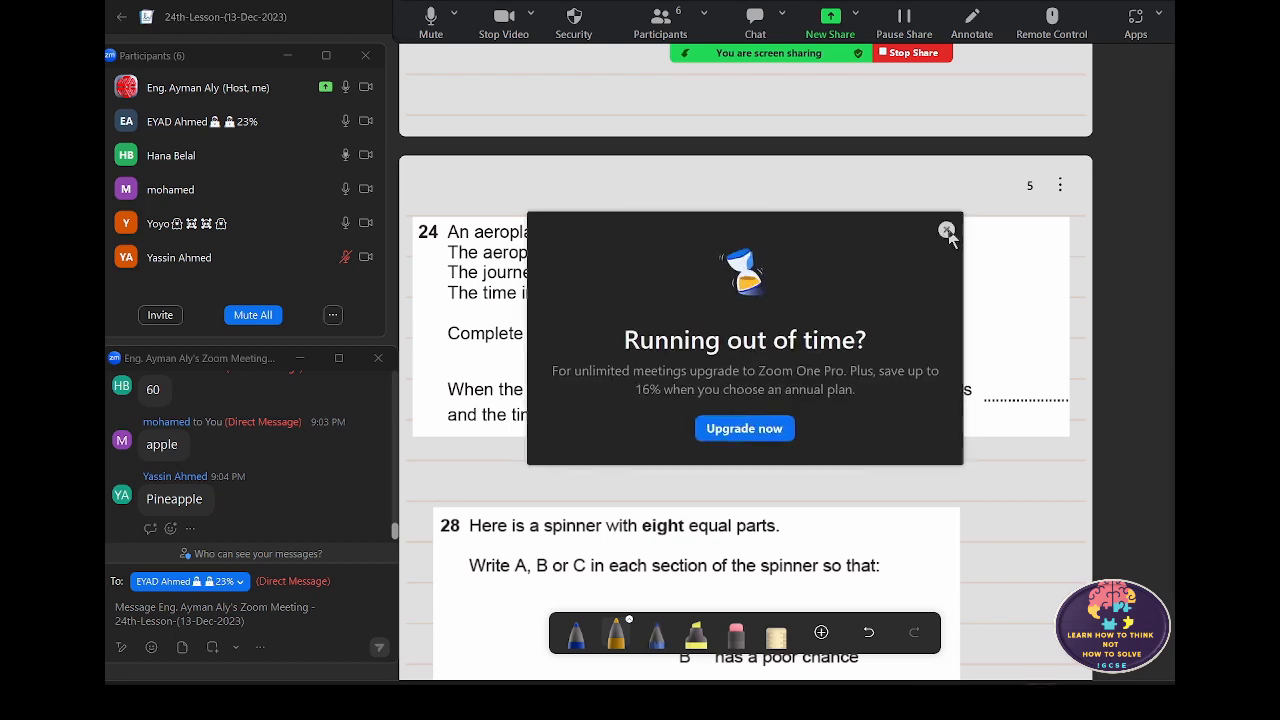
{"action": "left_click", "coordinate": [946, 231]}
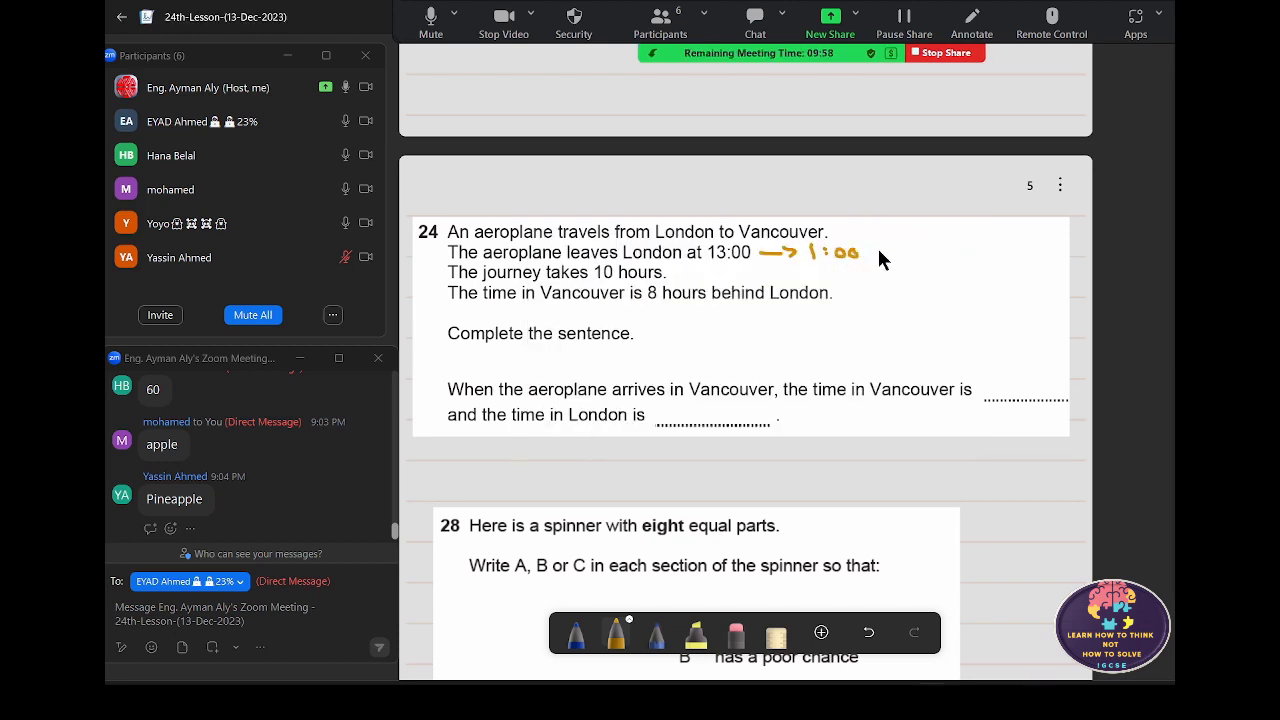
{"action": "left_click_drag", "start_coordinate": [883, 248], "coordinate": [914, 254]}
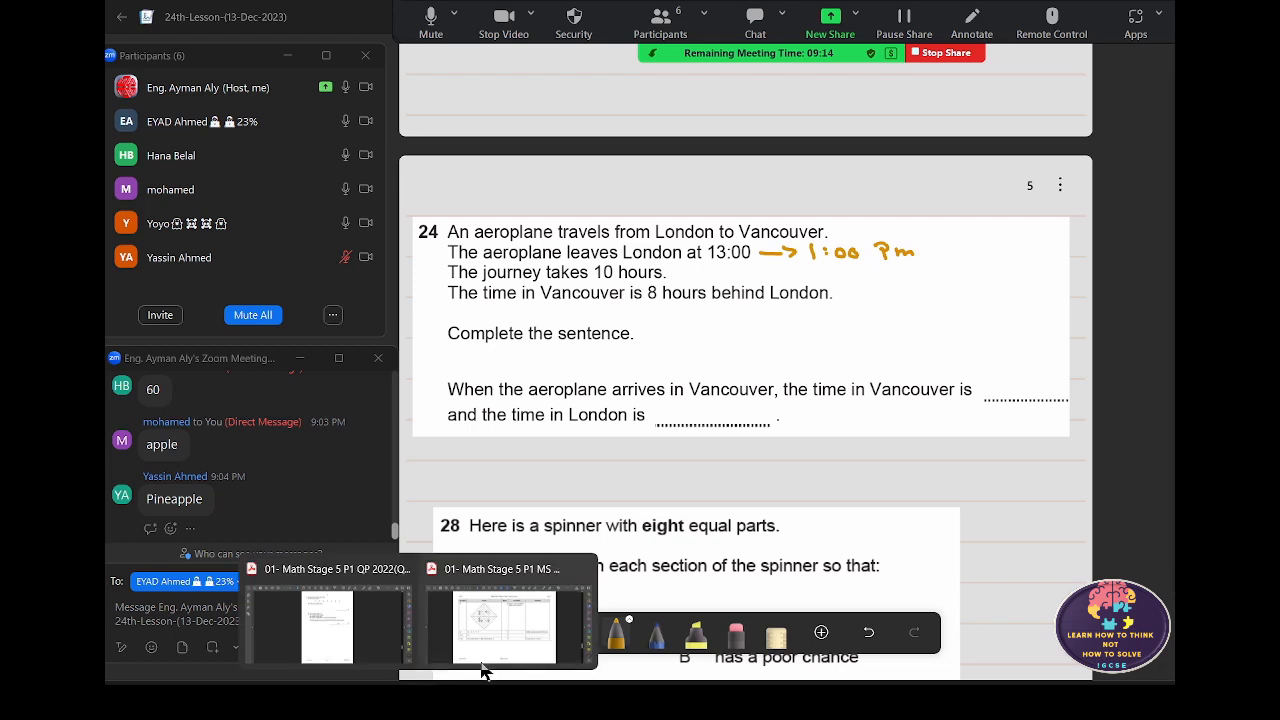
{"action": "left_click", "coordinate": [496, 640]}
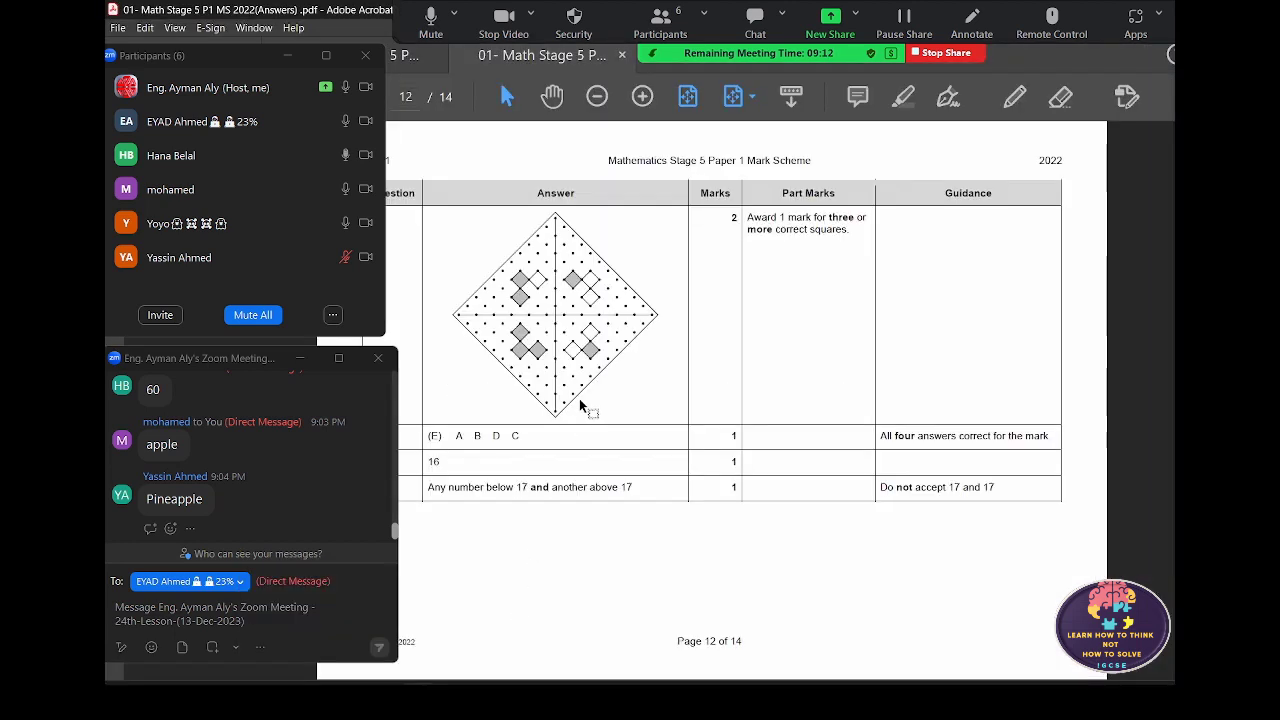
{"action": "left_click", "coordinate": [287, 55]}
{"action": "scroll", "coordinate": [392, 258], "scroll_direction": "up", "scroll_amount": 9}
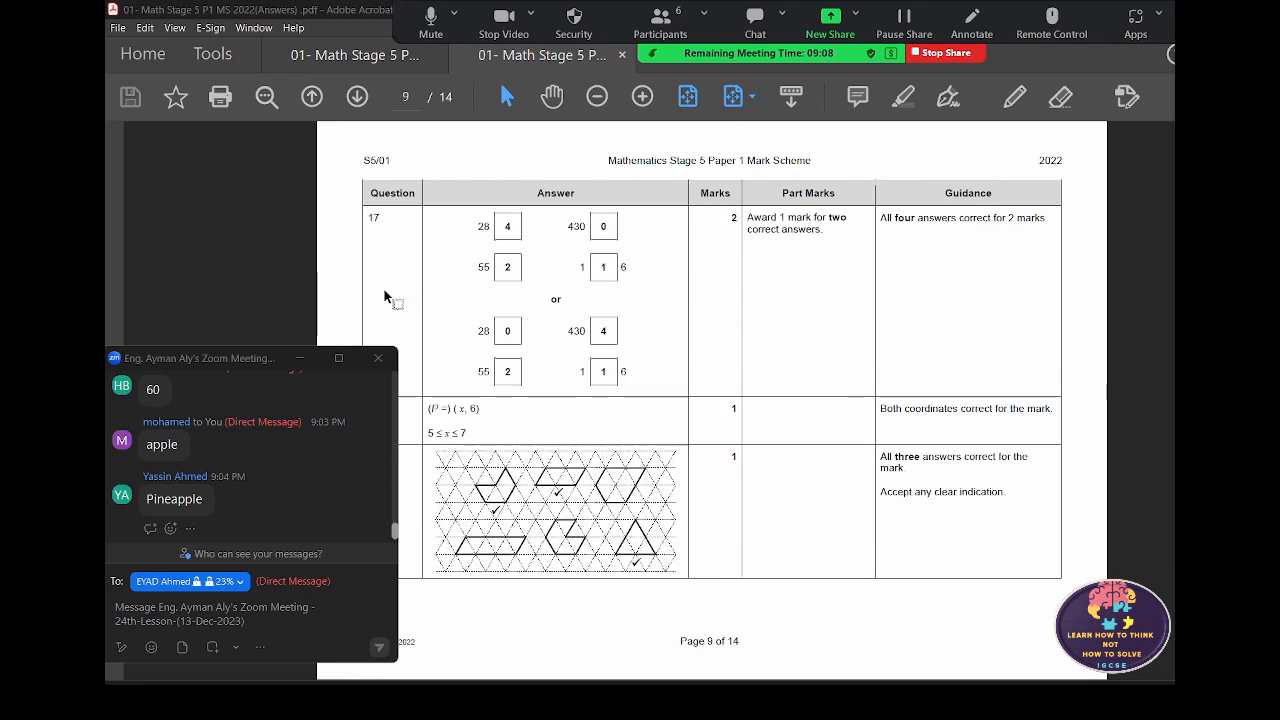
{"action": "scroll", "coordinate": [386, 294], "scroll_direction": "down", "scroll_amount": 3}
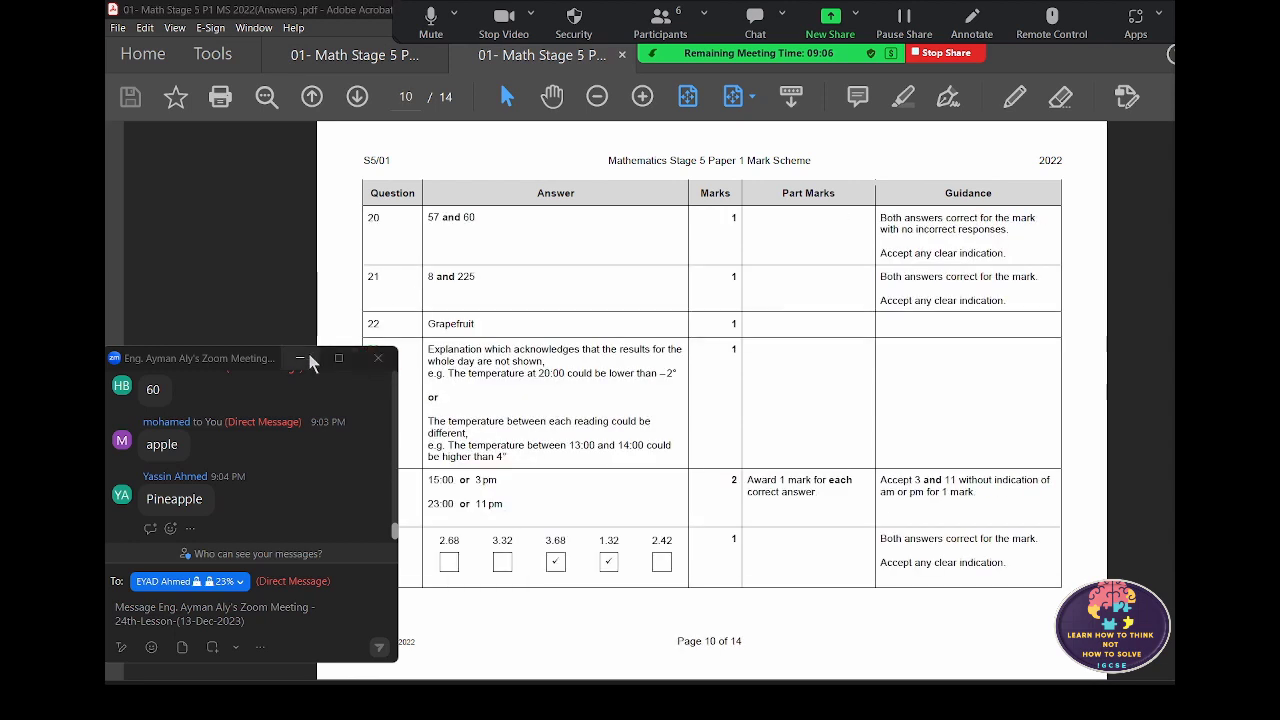
{"action": "mouse_move", "coordinate": [263, 366]}
{"action": "left_mouse_down"}
{"action": "mouse_move", "coordinate": [248, 368]}
{"action": "mouse_move", "coordinate": [288, 368]}
{"action": "left_mouse_up"}
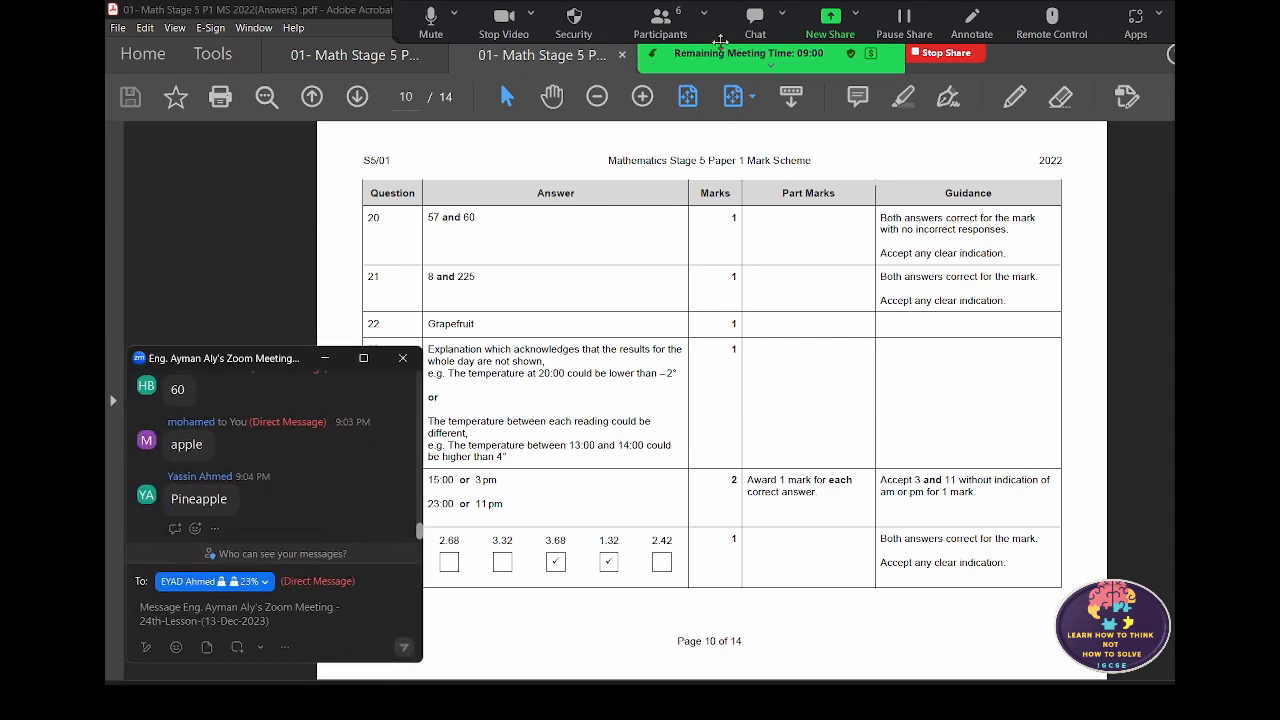
{"action": "left_click", "coordinate": [662, 25]}
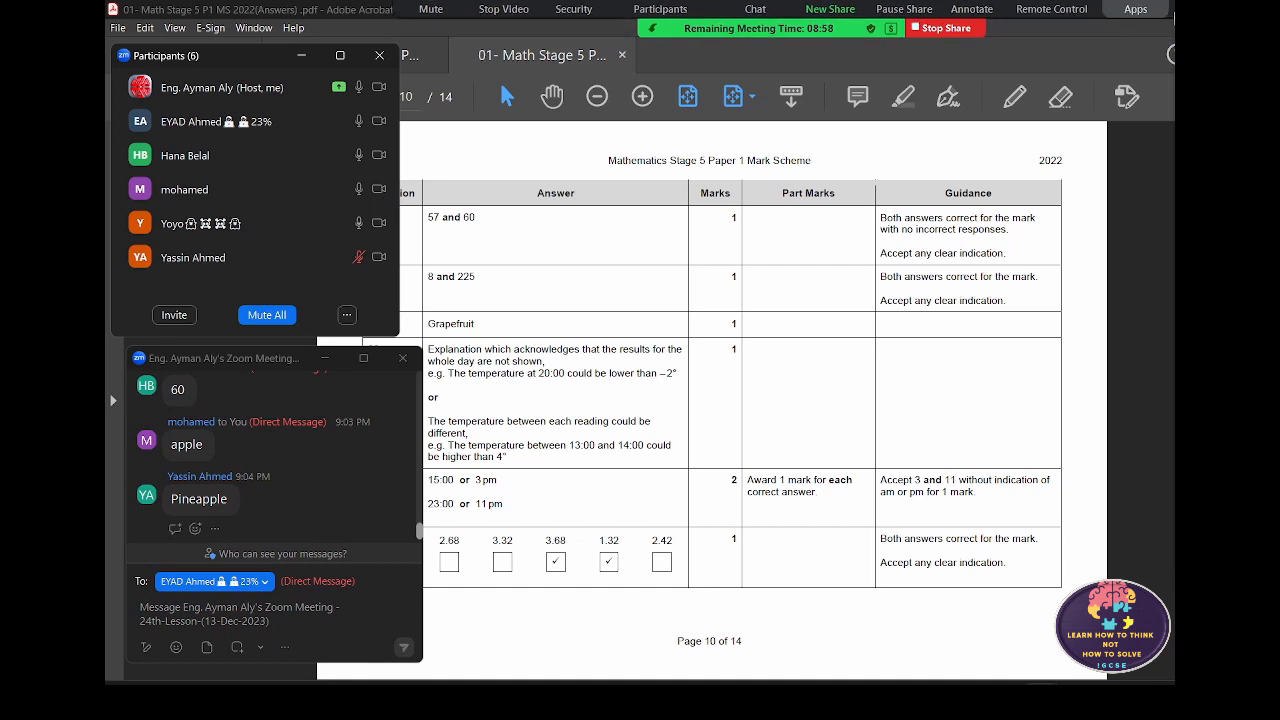
{"action": "key", "text": "alt+Tab"}
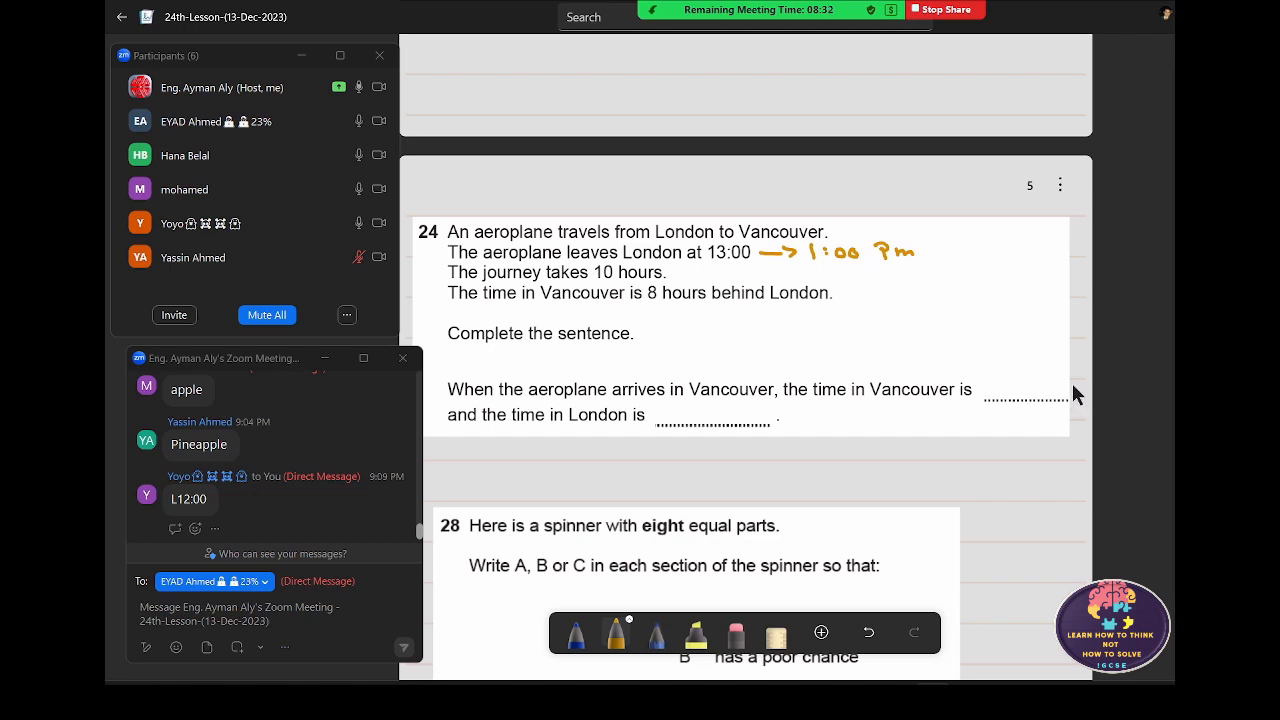
- Write an orange A by the Vancouver dotted line and B on the London line
{"action": "left_click_drag", "start_coordinate": [1003, 381], "coordinate": [1020, 374]}
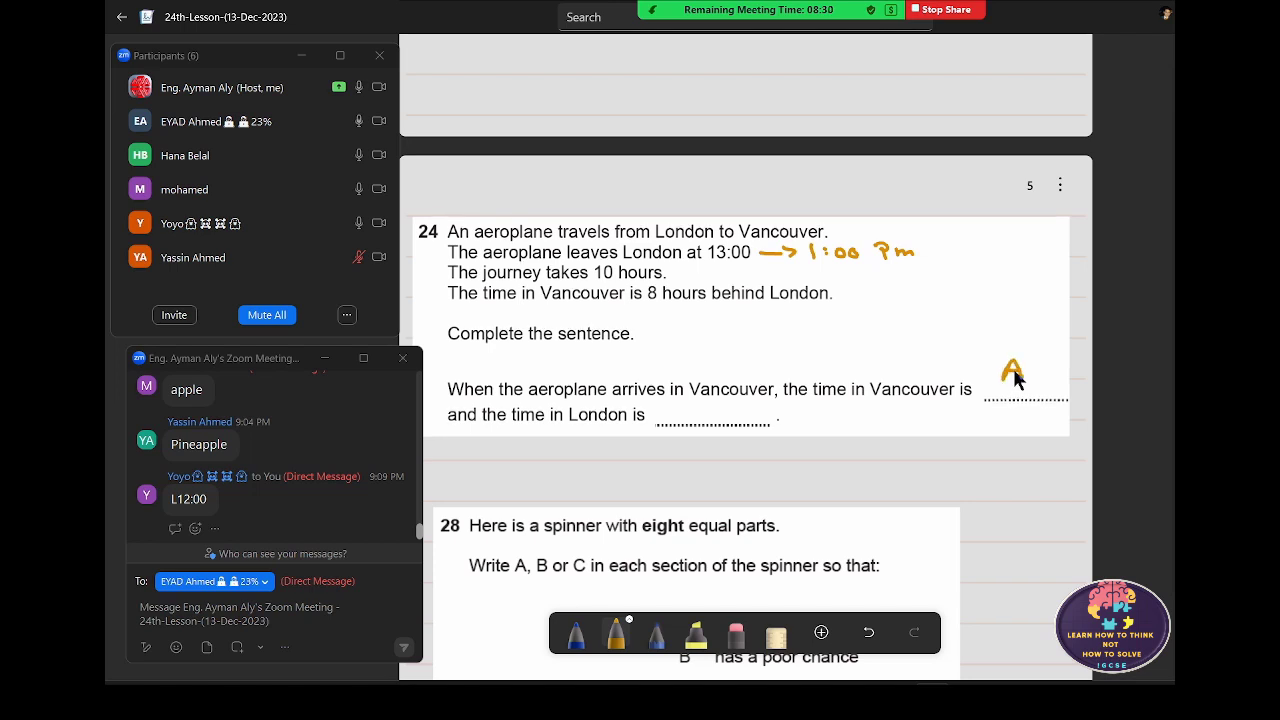
{"action": "left_click_drag", "start_coordinate": [660, 408], "coordinate": [664, 421]}
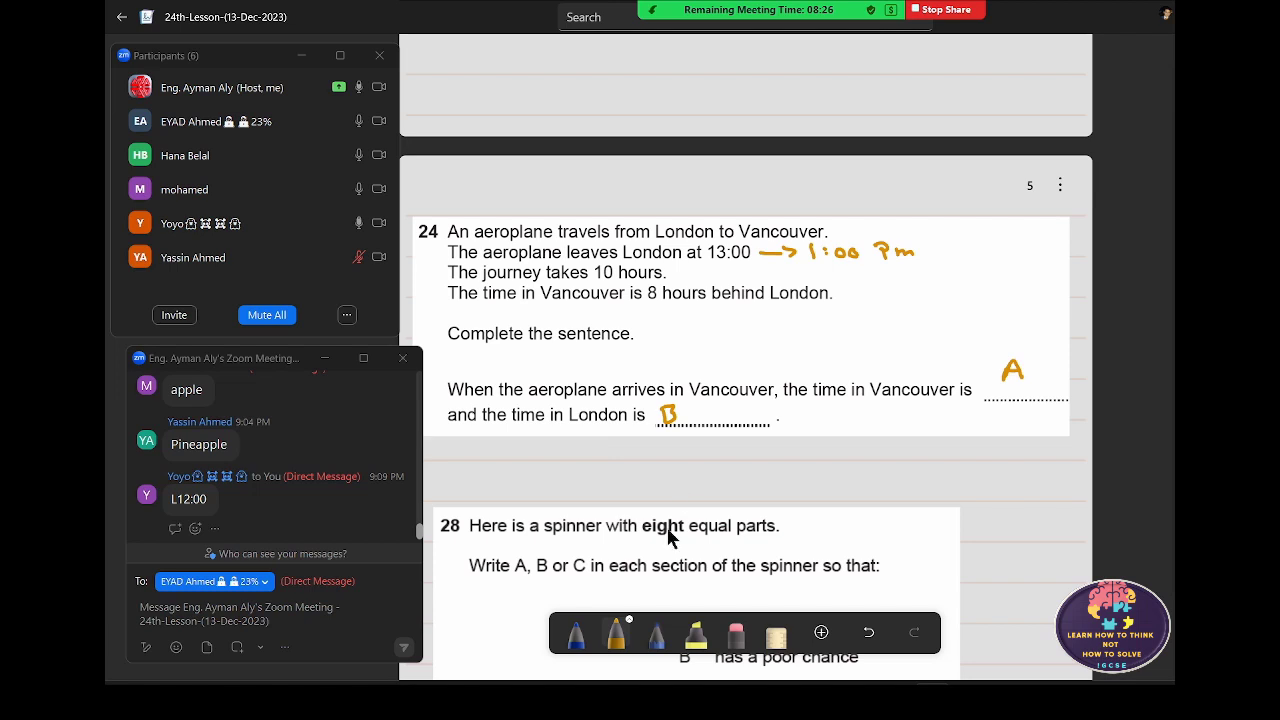
{"action": "mouse_move", "coordinate": [440, 678]}
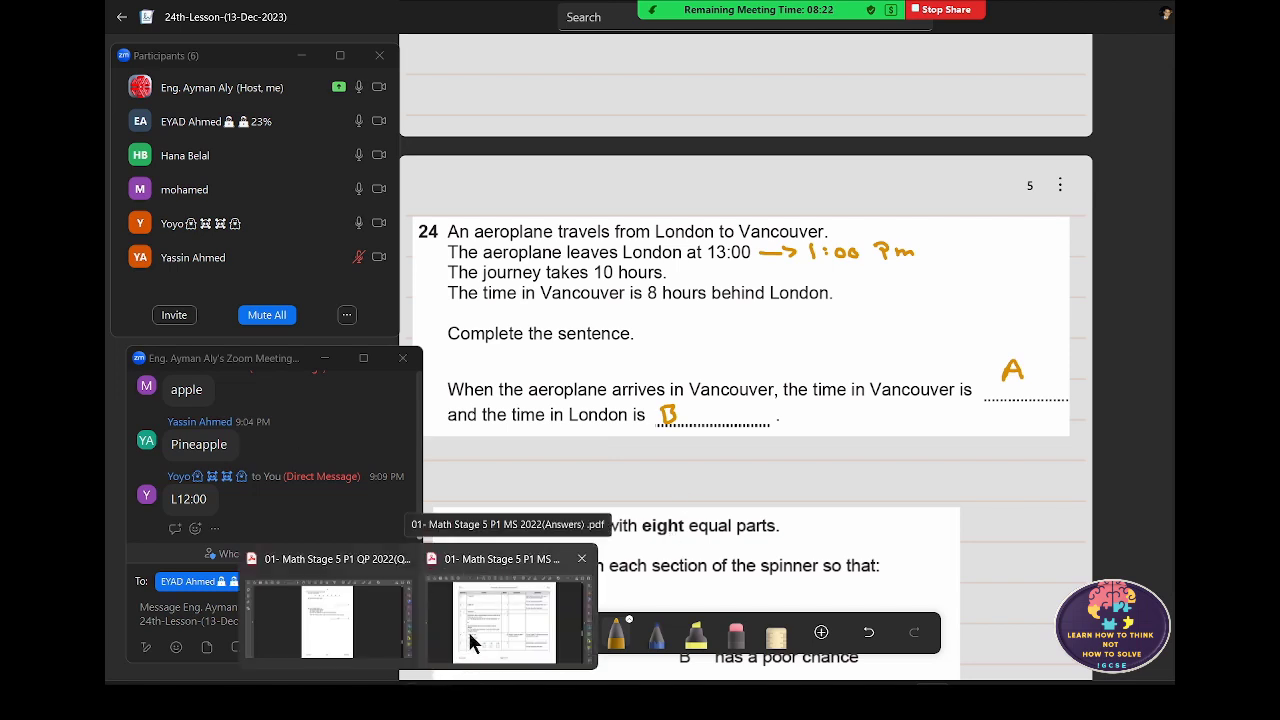
{"action": "left_click", "coordinate": [469, 640]}
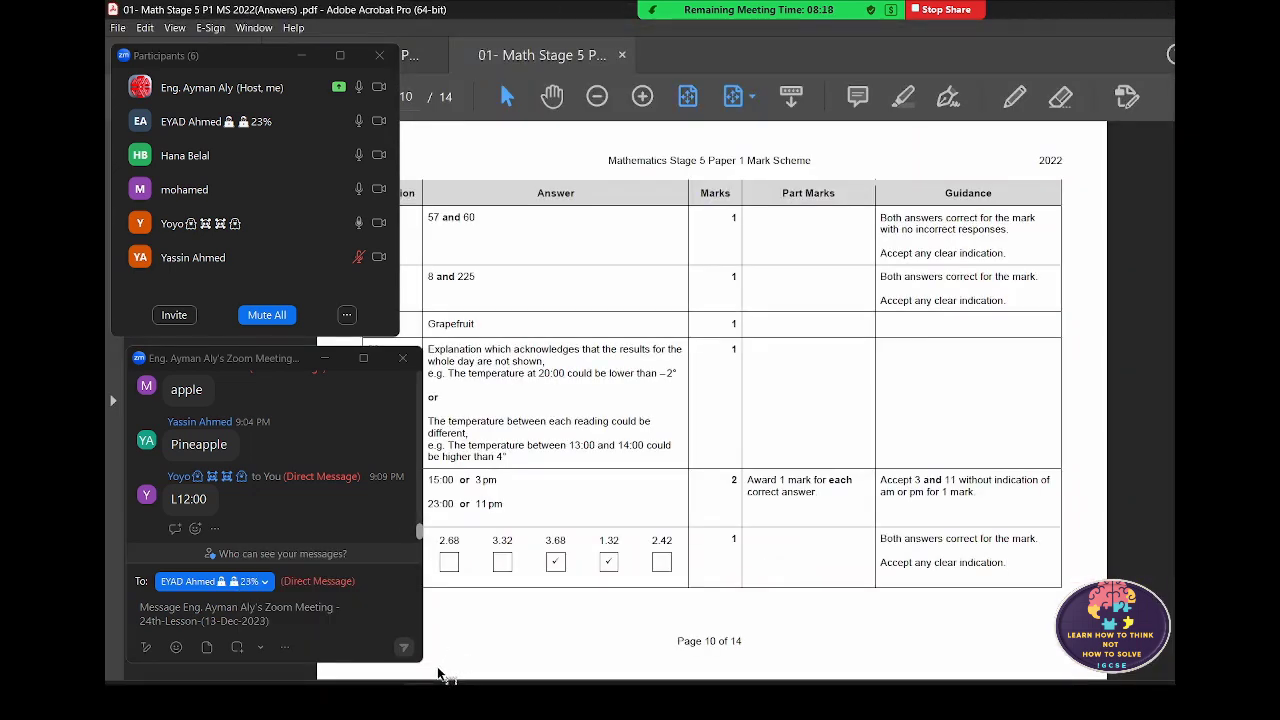
{"action": "mouse_move", "coordinate": [442, 683]}
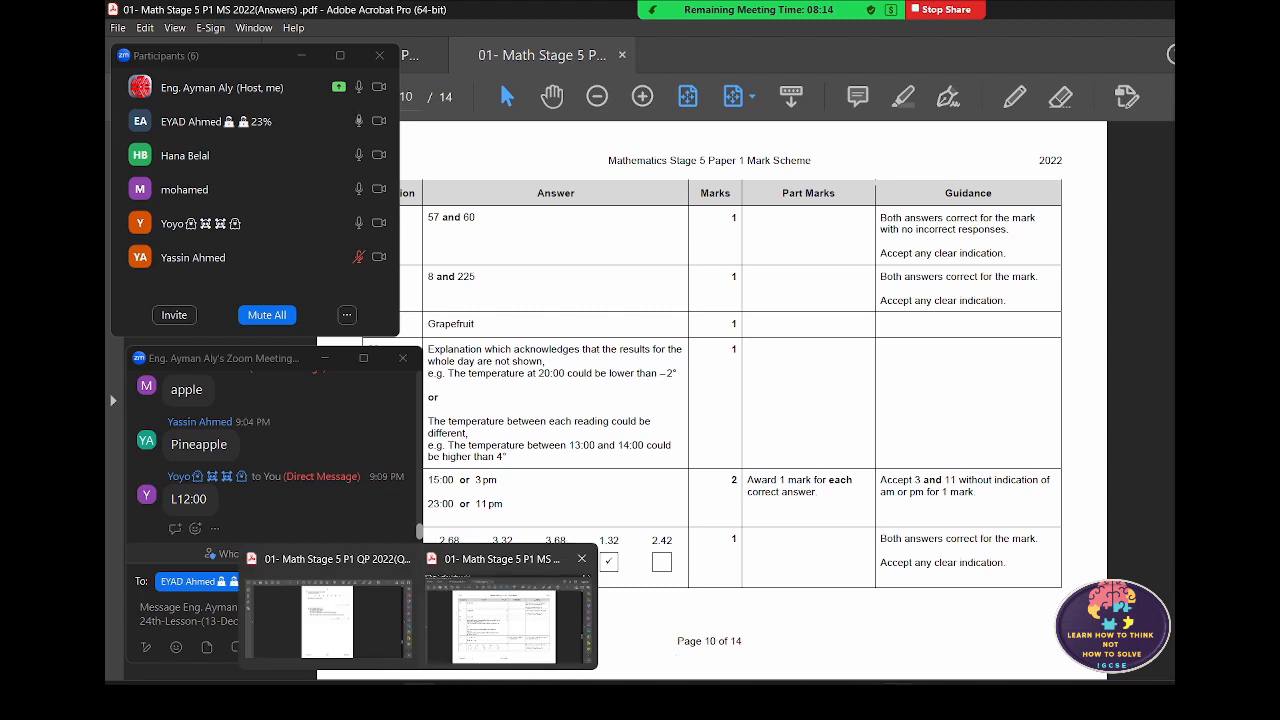
{"action": "key", "text": "alt+Tab"}
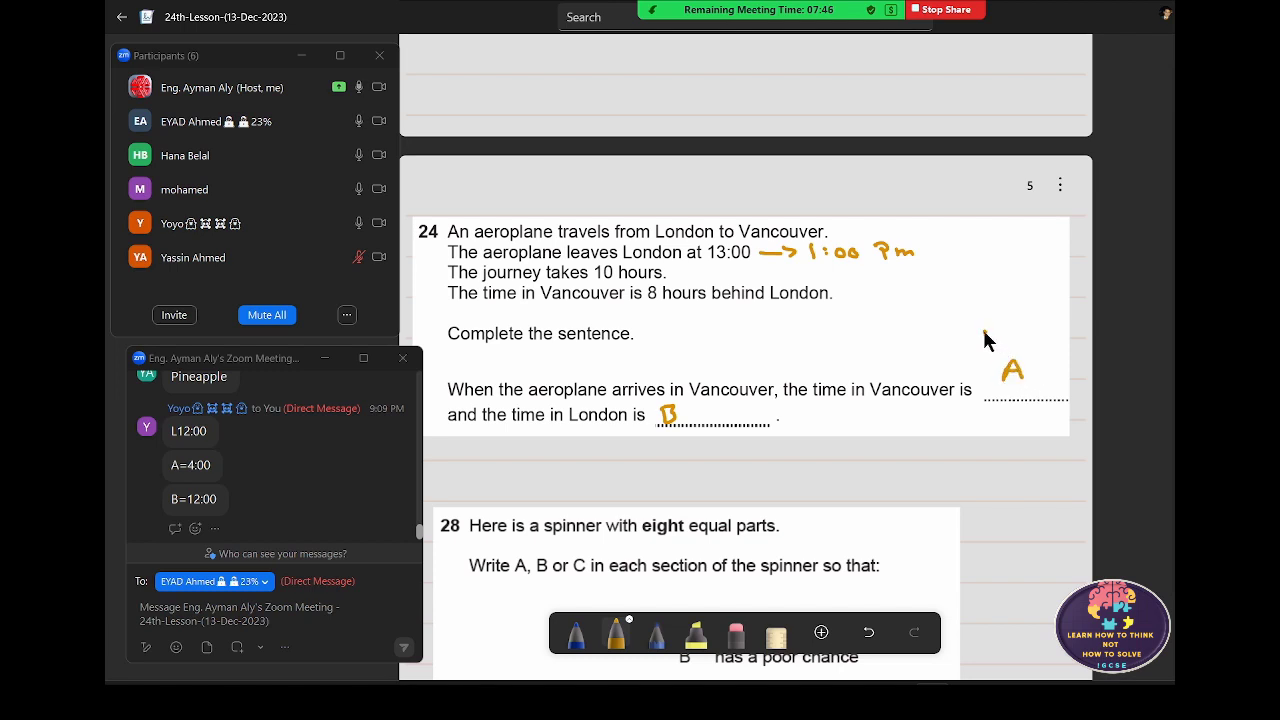
- Handwrite 15:00 above the Vancouver A and 23:00 after B on the London line
{"action": "mouse_move", "coordinate": [985, 332]}
{"action": "left_mouse_down"}
{"action": "mouse_move", "coordinate": [987, 348]}
{"action": "mouse_move", "coordinate": [1008, 332]}
{"action": "mouse_move", "coordinate": [1035, 346]}
{"action": "left_mouse_up"}
{"action": "left_click", "coordinate": [1012, 337]}
{"action": "left_click", "coordinate": [1012, 347]}
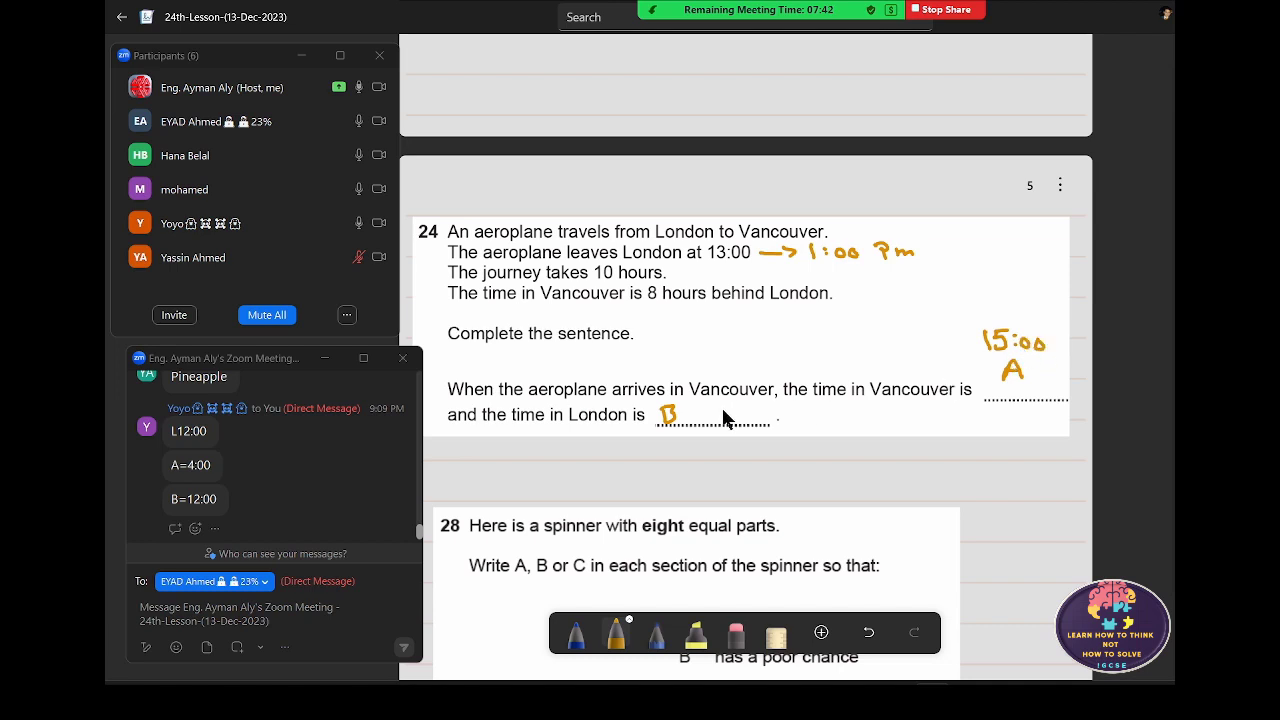
{"action": "mouse_move", "coordinate": [737, 411]}
{"action": "left_mouse_down"}
{"action": "mouse_move", "coordinate": [752, 427]}
{"action": "mouse_move", "coordinate": [815, 428]}
{"action": "left_mouse_up"}
{"action": "left_click", "coordinate": [783, 417]}
{"action": "left_click", "coordinate": [783, 426]}
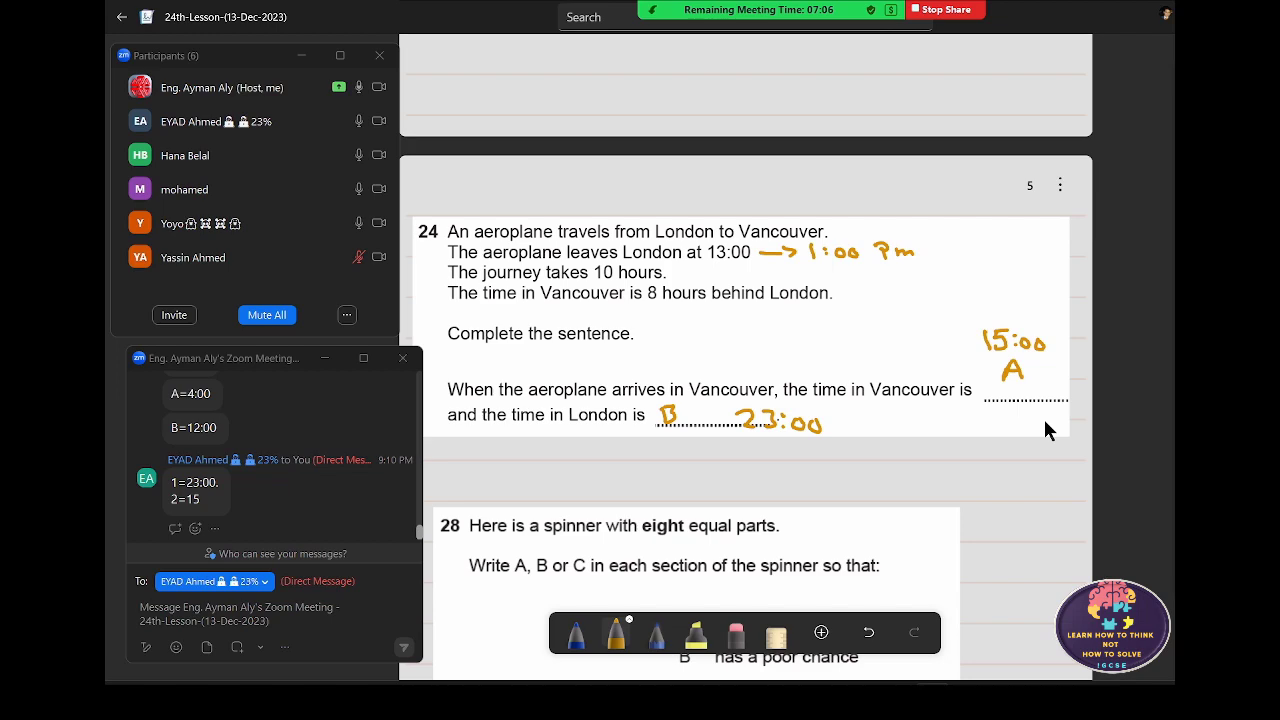
- Scroll down to question 28's eight-part spinner diagram
{"action": "scroll", "coordinate": [797, 558], "scroll_direction": "down", "scroll_amount": 2}
{"action": "scroll", "coordinate": [797, 558], "scroll_direction": "down", "scroll_amount": 3}
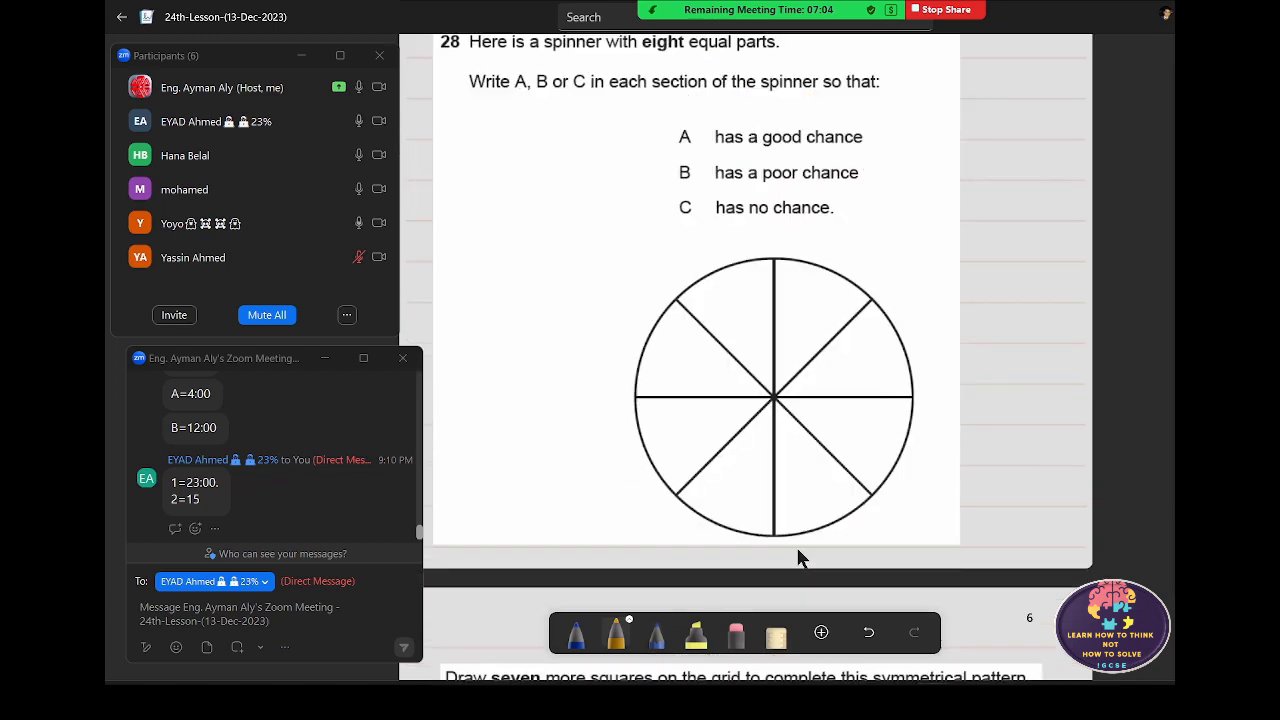
{"action": "scroll", "coordinate": [797, 558], "scroll_direction": "up", "scroll_amount": 2}
{"action": "scroll", "coordinate": [797, 558], "scroll_direction": "down", "scroll_amount": 2}
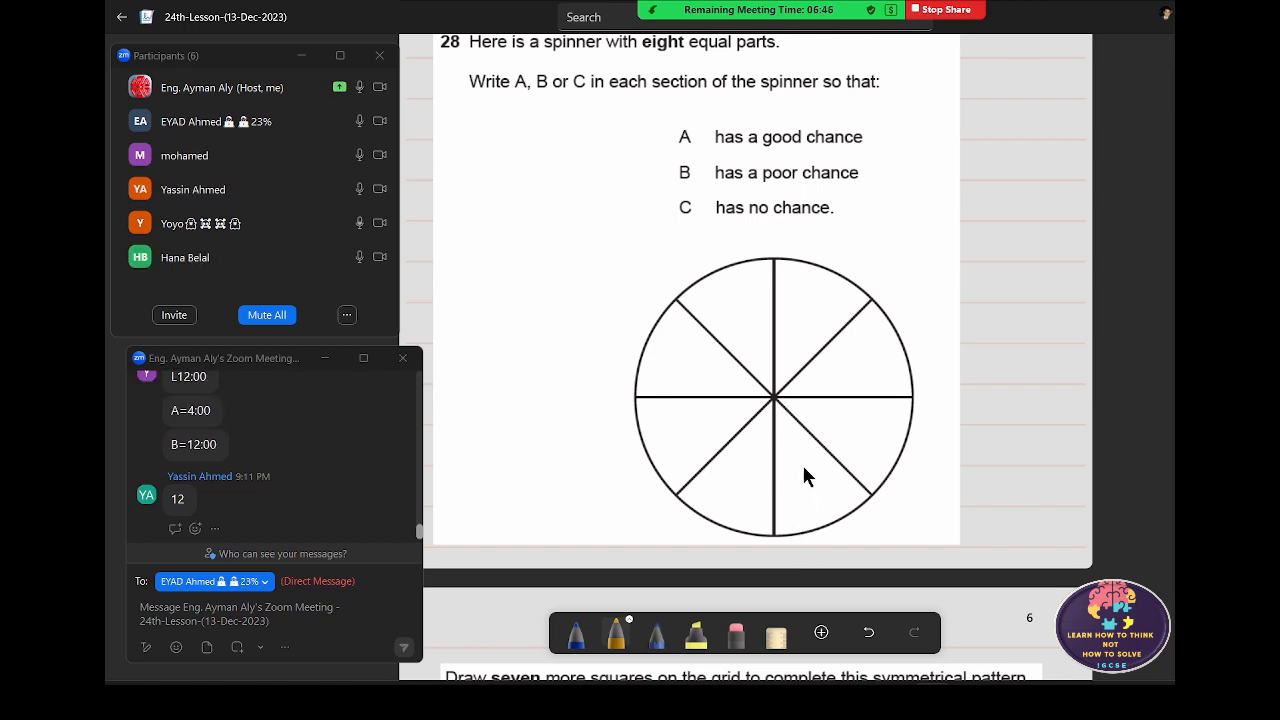
{"action": "scroll", "coordinate": [802, 463], "scroll_direction": "up", "scroll_amount": 3}
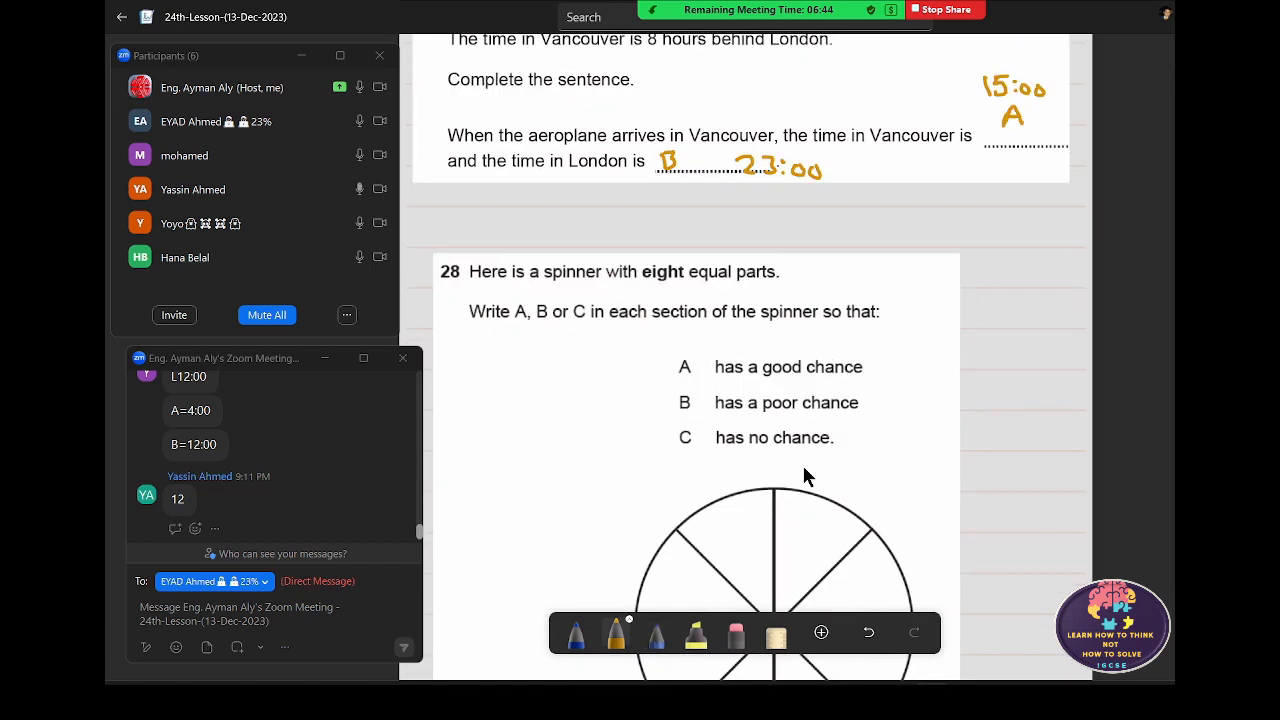
{"action": "scroll", "coordinate": [802, 463], "scroll_direction": "down", "scroll_amount": 3}
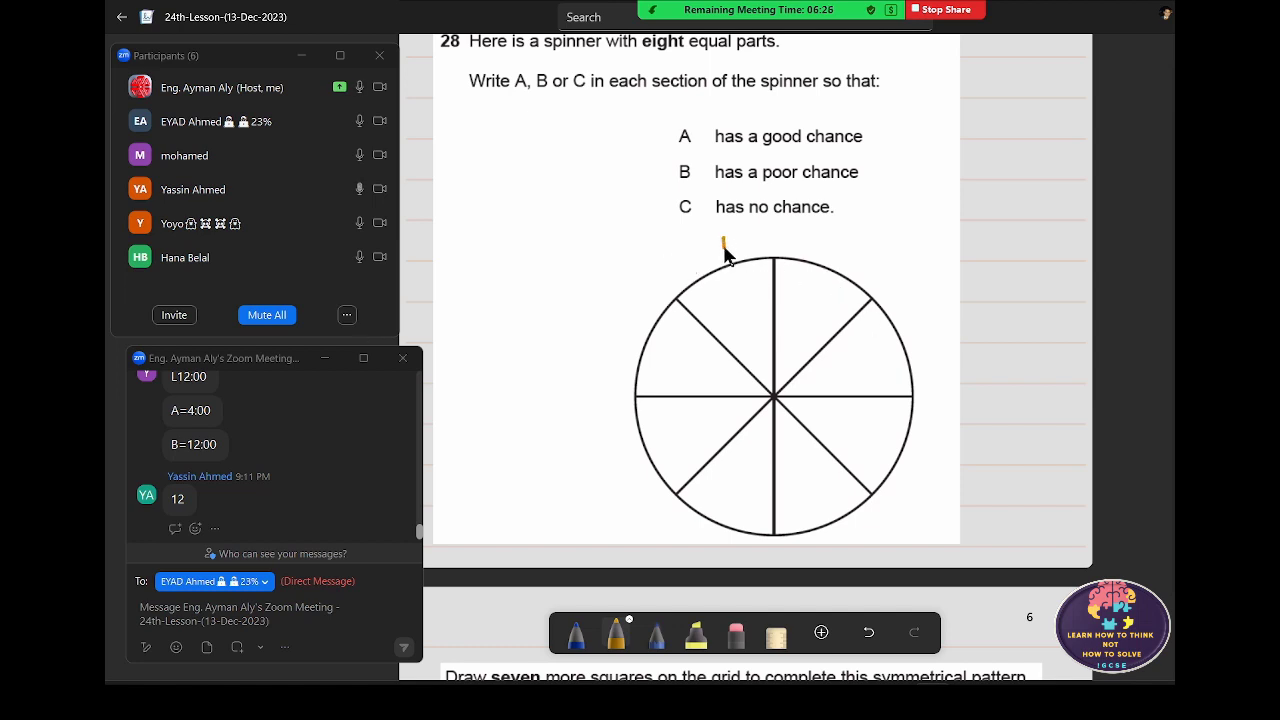
- Write 2, 3, 5, 6, 7 and 8 in orange beside the remaining spinner sections, going clockwise
{"action": "left_click_drag", "start_coordinate": [823, 245], "coordinate": [837, 256]}
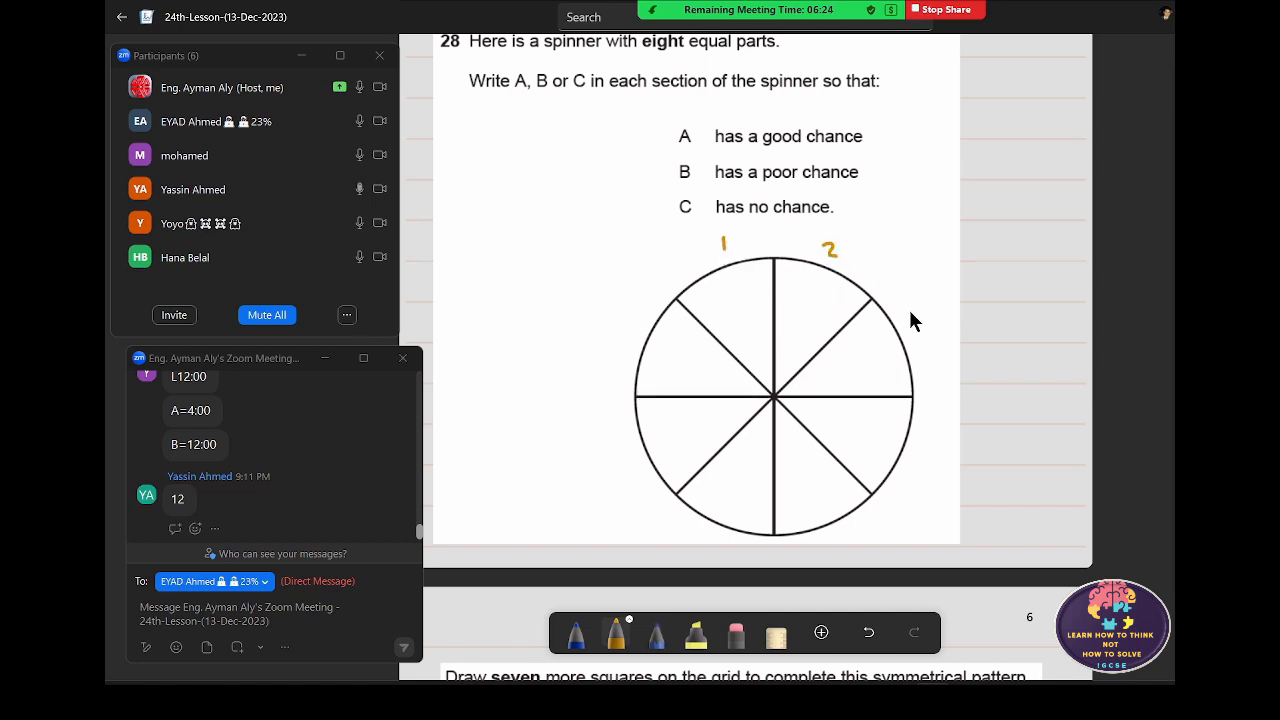
{"action": "left_click_drag", "start_coordinate": [907, 316], "coordinate": [908, 331]}
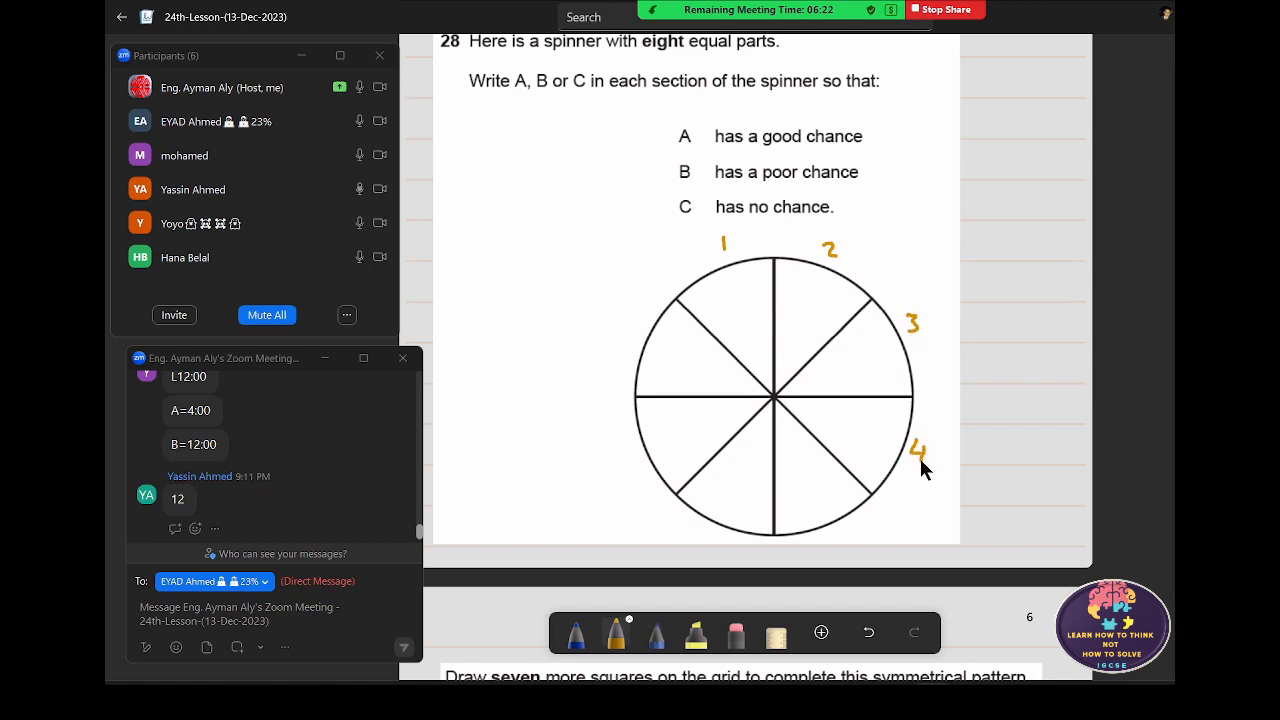
{"action": "left_click_drag", "start_coordinate": [838, 533], "coordinate": [837, 544]}
{"action": "left_click_drag", "start_coordinate": [718, 536], "coordinate": [713, 547]}
{"action": "left_click_drag", "start_coordinate": [611, 454], "coordinate": [620, 470]}
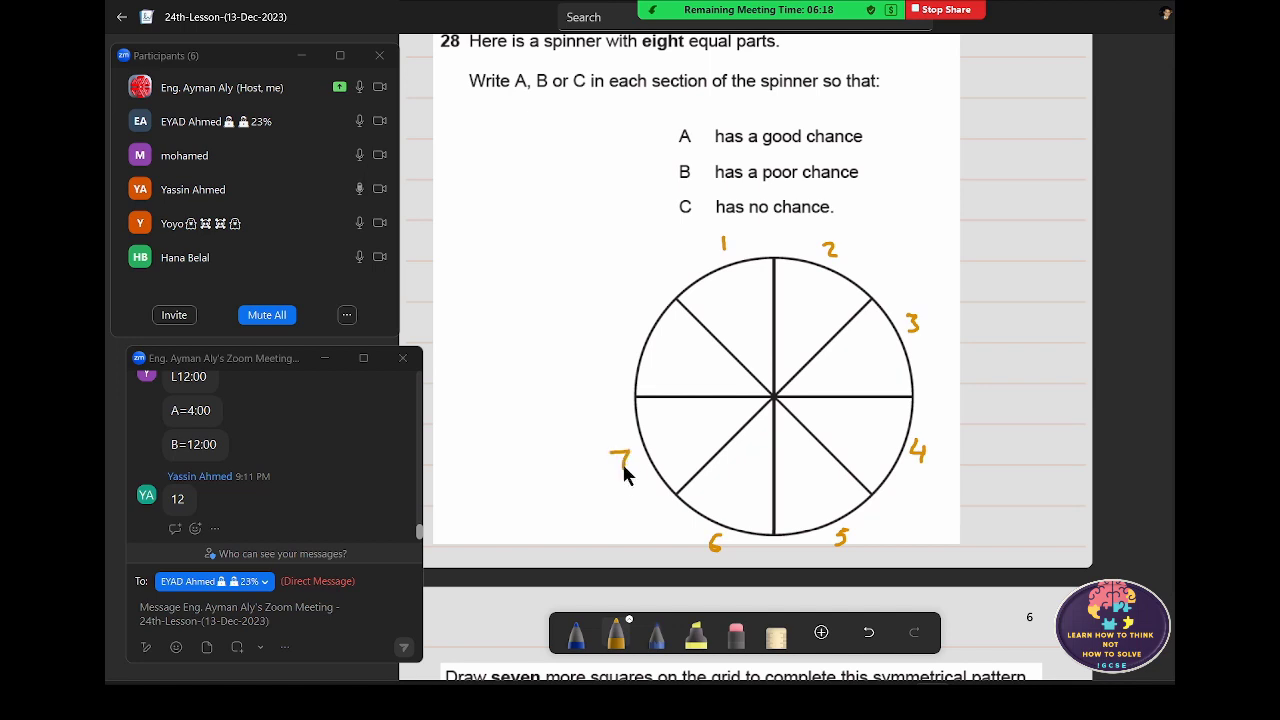
{"action": "left_click_drag", "start_coordinate": [626, 330], "coordinate": [629, 356]}
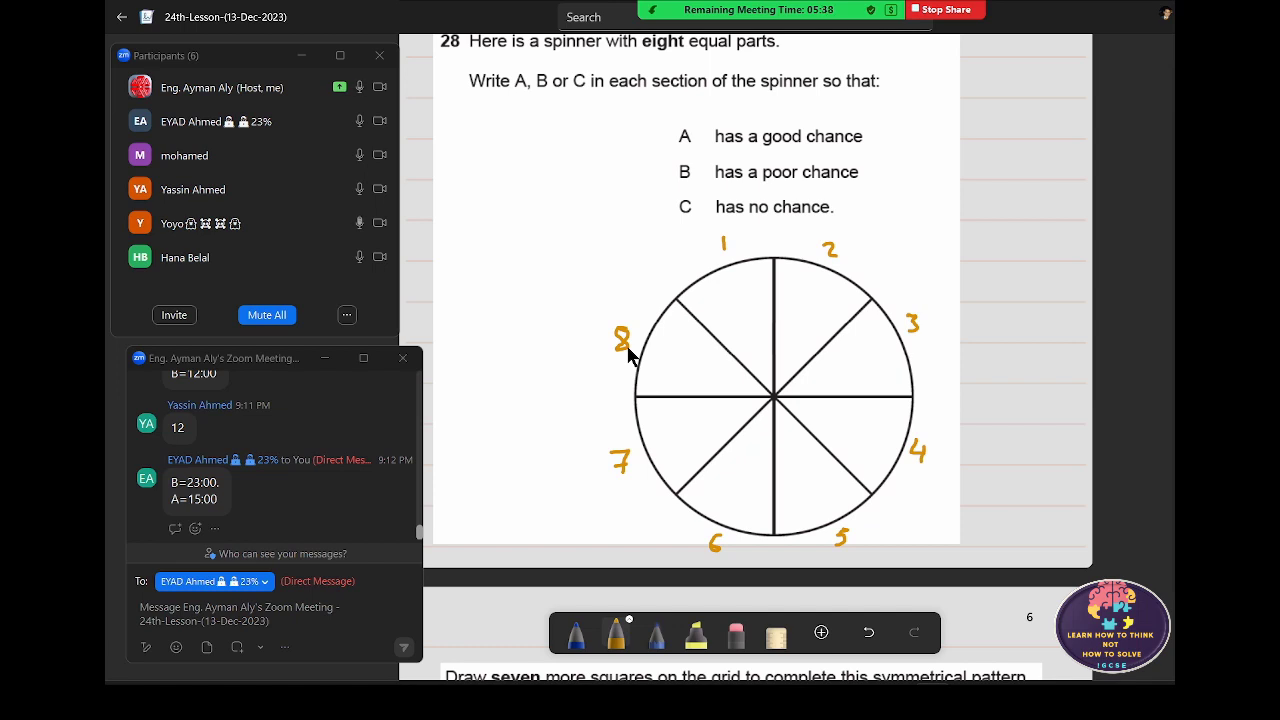
- In blue ink, tick the A and B conditions and cross option C
{"action": "left_click", "coordinate": [583, 640]}
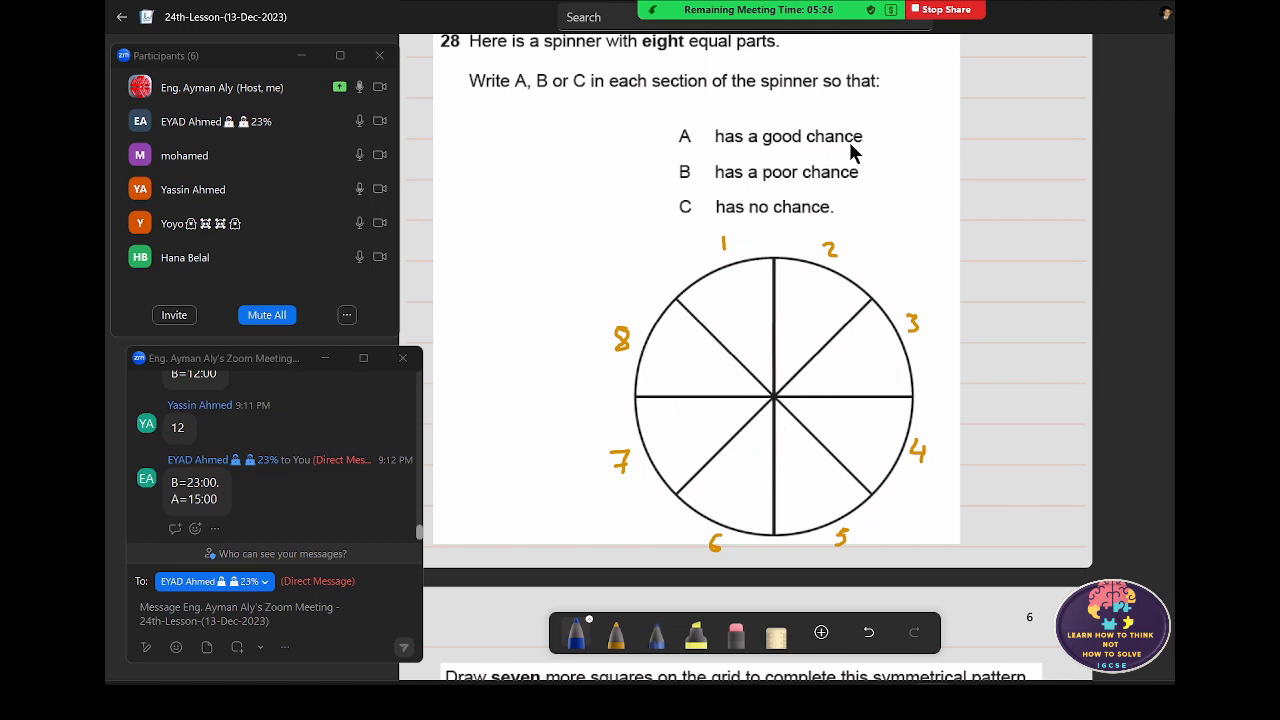
{"action": "left_click_drag", "start_coordinate": [868, 144], "coordinate": [900, 141]}
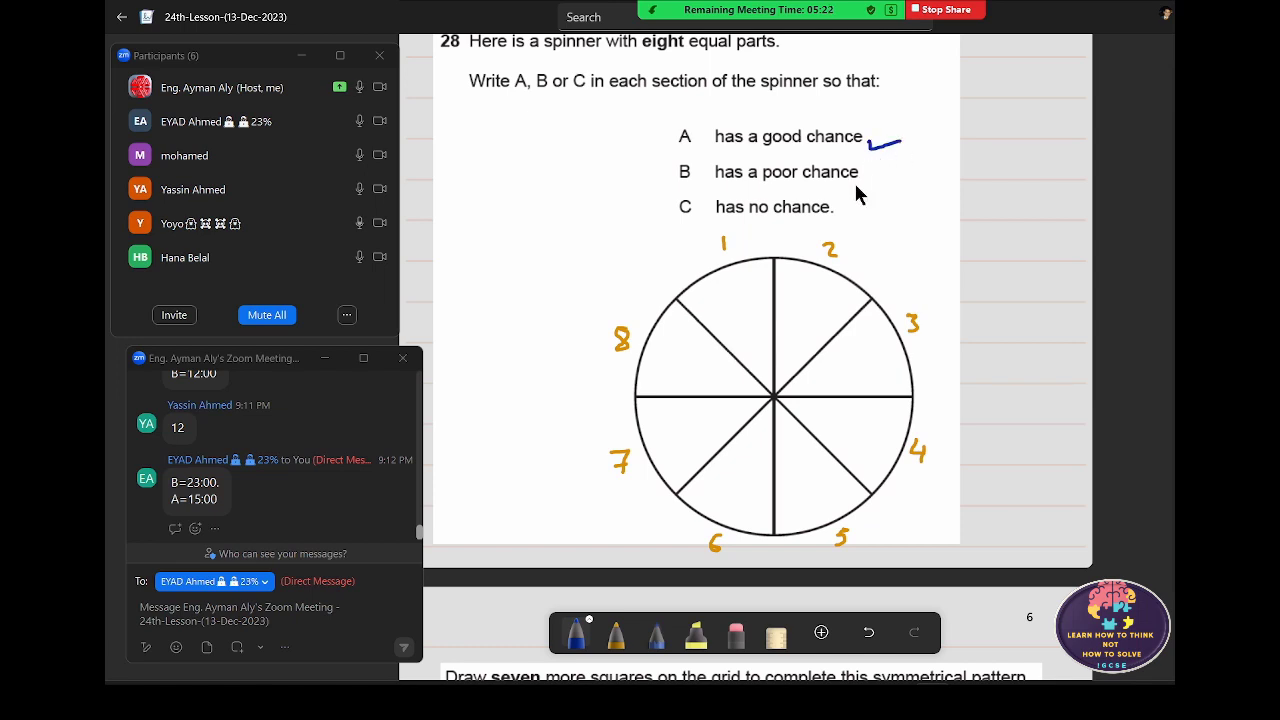
{"action": "left_click_drag", "start_coordinate": [859, 188], "coordinate": [893, 181]}
{"action": "left_click_drag", "start_coordinate": [853, 212], "coordinate": [854, 224]}
- Label spinner sections 1–5 with A and 6–8 with B, and underline 'no chance'
{"action": "left_click_drag", "start_coordinate": [727, 314], "coordinate": [799, 311]}
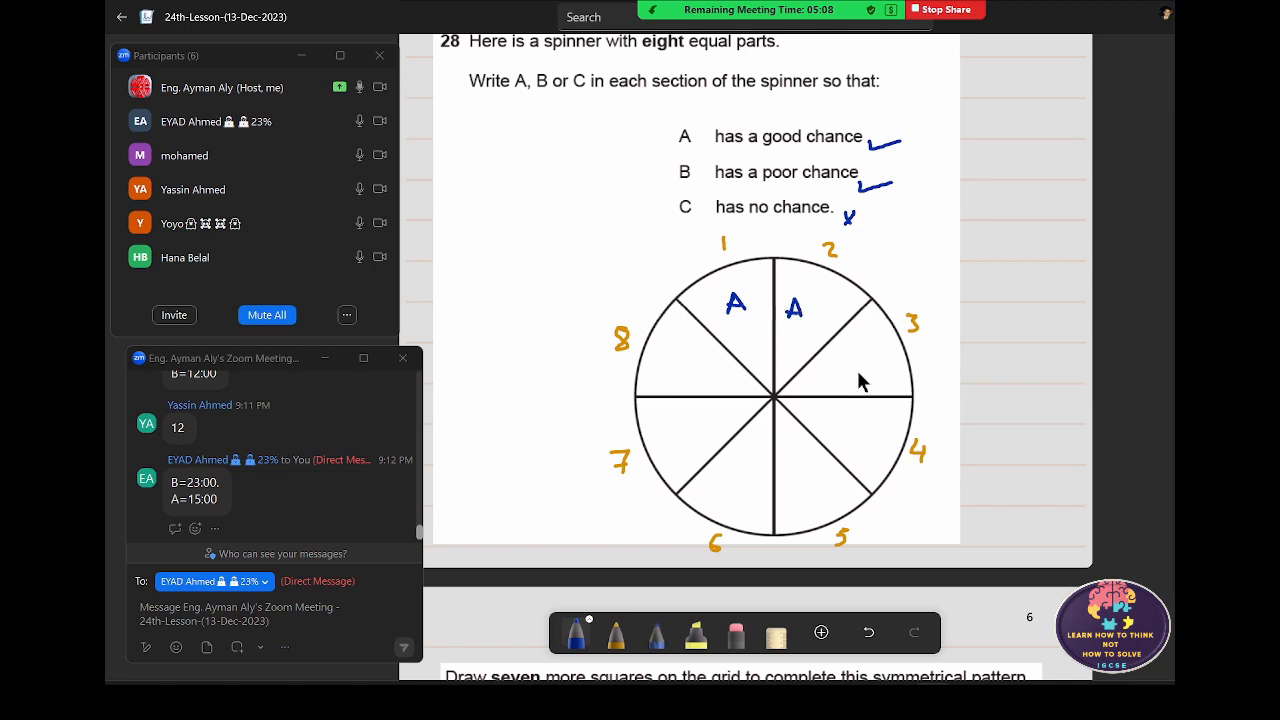
{"action": "left_click_drag", "start_coordinate": [862, 363], "coordinate": [878, 383]}
{"action": "left_click_drag", "start_coordinate": [860, 374], "coordinate": [874, 373]}
{"action": "left_click_drag", "start_coordinate": [855, 448], "coordinate": [870, 447]}
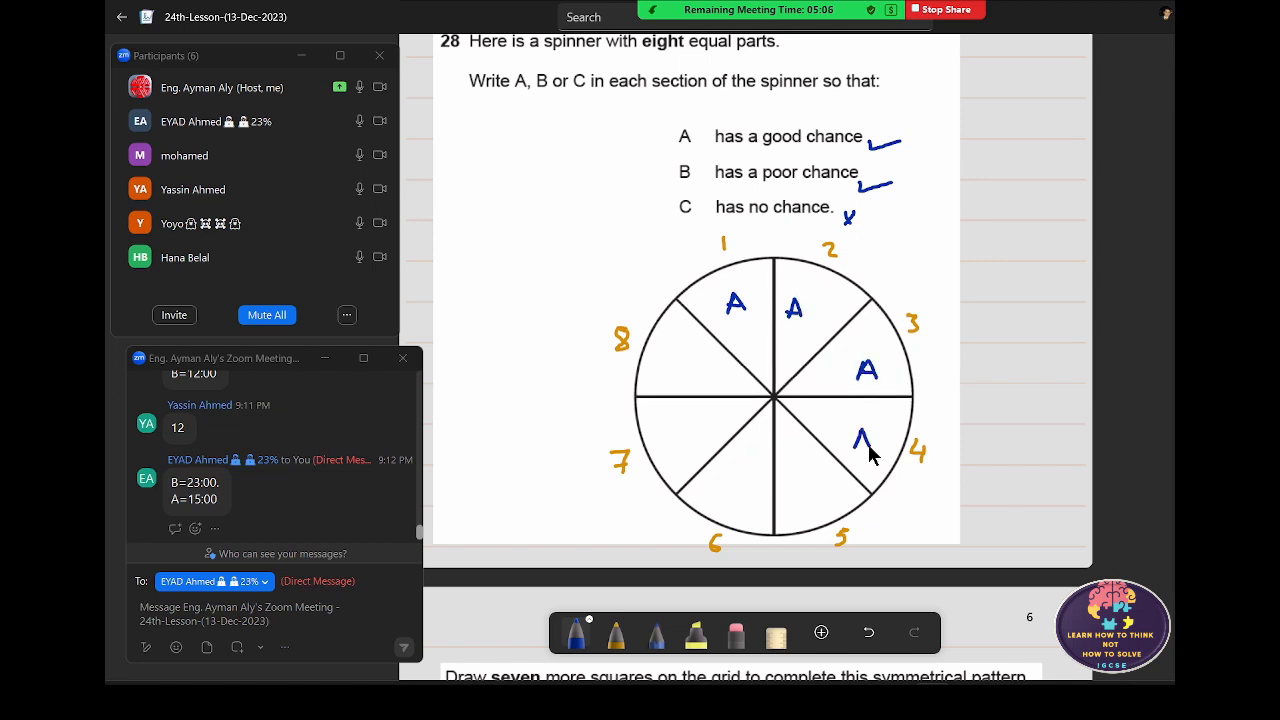
{"action": "mouse_move", "coordinate": [798, 476]}
{"action": "left_mouse_down"}
{"action": "mouse_move", "coordinate": [813, 490]}
{"action": "mouse_move", "coordinate": [798, 485]}
{"action": "left_mouse_up"}
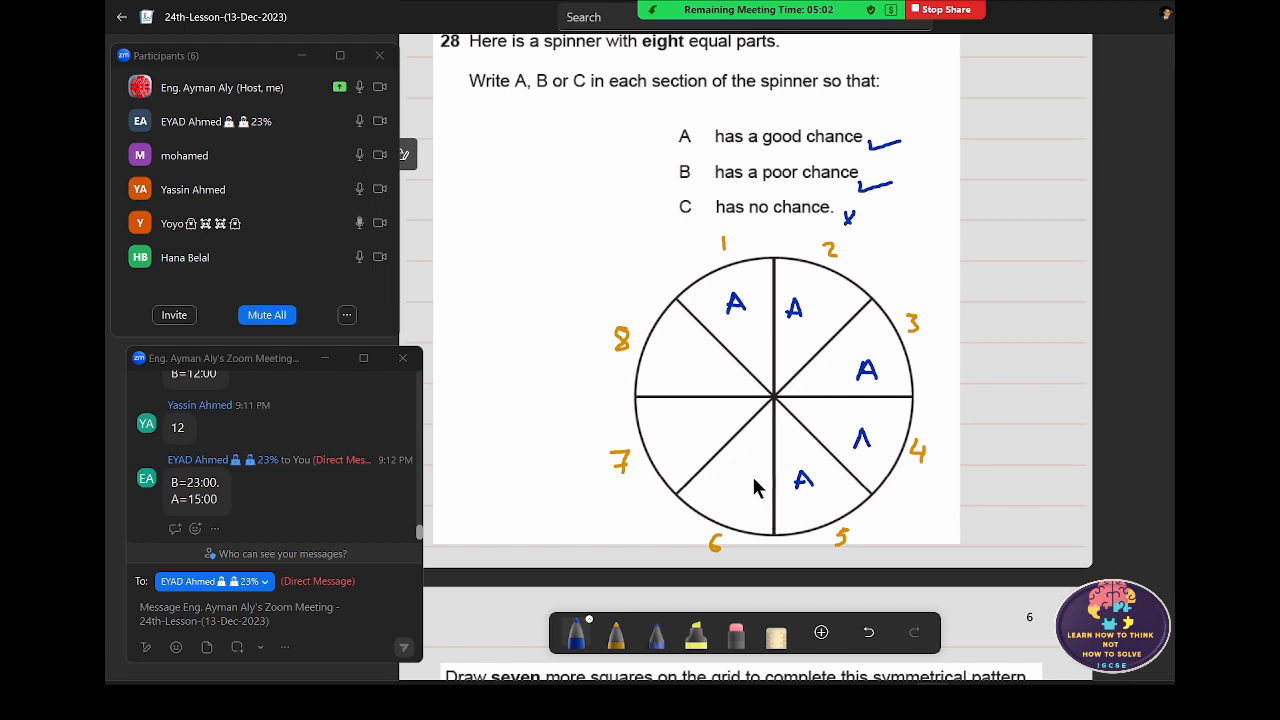
{"action": "left_click_drag", "start_coordinate": [674, 353], "coordinate": [680, 372]}
{"action": "left_click_drag", "start_coordinate": [664, 418], "coordinate": [670, 436]}
{"action": "left_click_drag", "start_coordinate": [726, 474], "coordinate": [731, 498]}
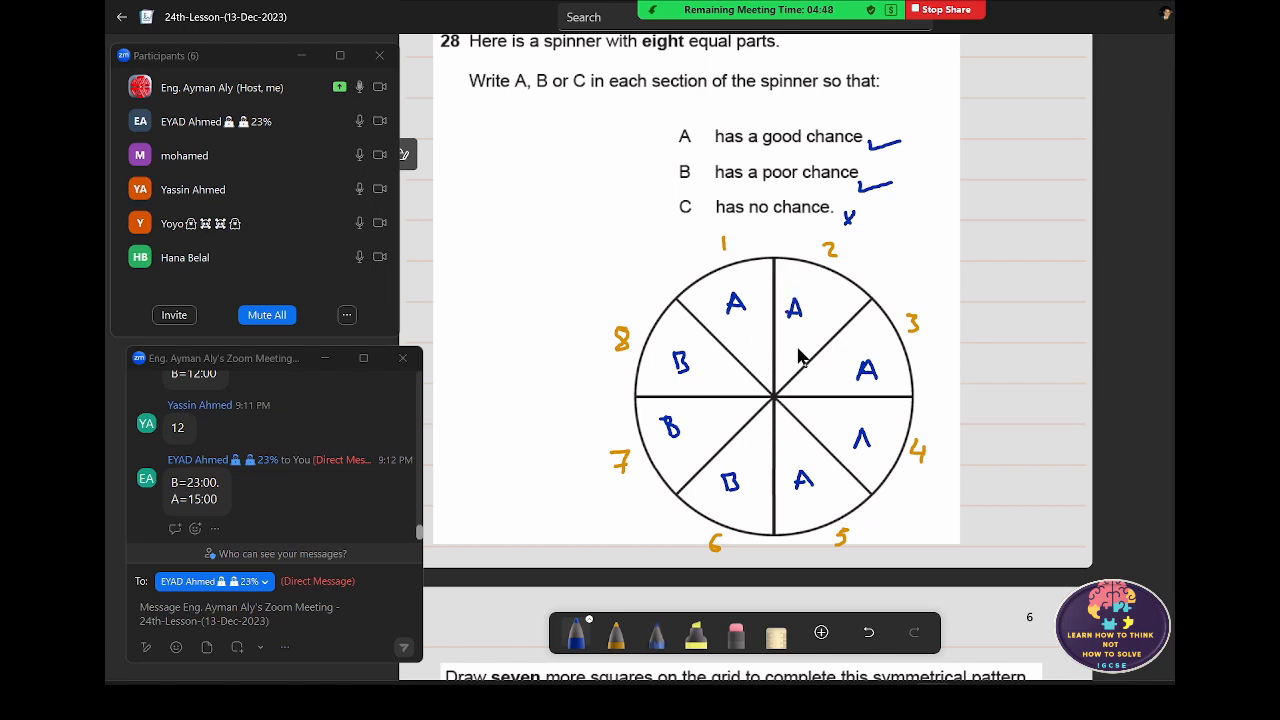
{"action": "left_click_drag", "start_coordinate": [756, 222], "coordinate": [792, 220]}
- Scroll to the full dotted diamond grid of the 'seven more squares' question and mute a Zoom participant
{"action": "scroll", "coordinate": [729, 494], "scroll_direction": "down", "scroll_amount": 2}
{"action": "scroll", "coordinate": [729, 494], "scroll_direction": "down", "scroll_amount": 2}
{"action": "scroll", "coordinate": [729, 494], "scroll_direction": "down", "scroll_amount": 2}
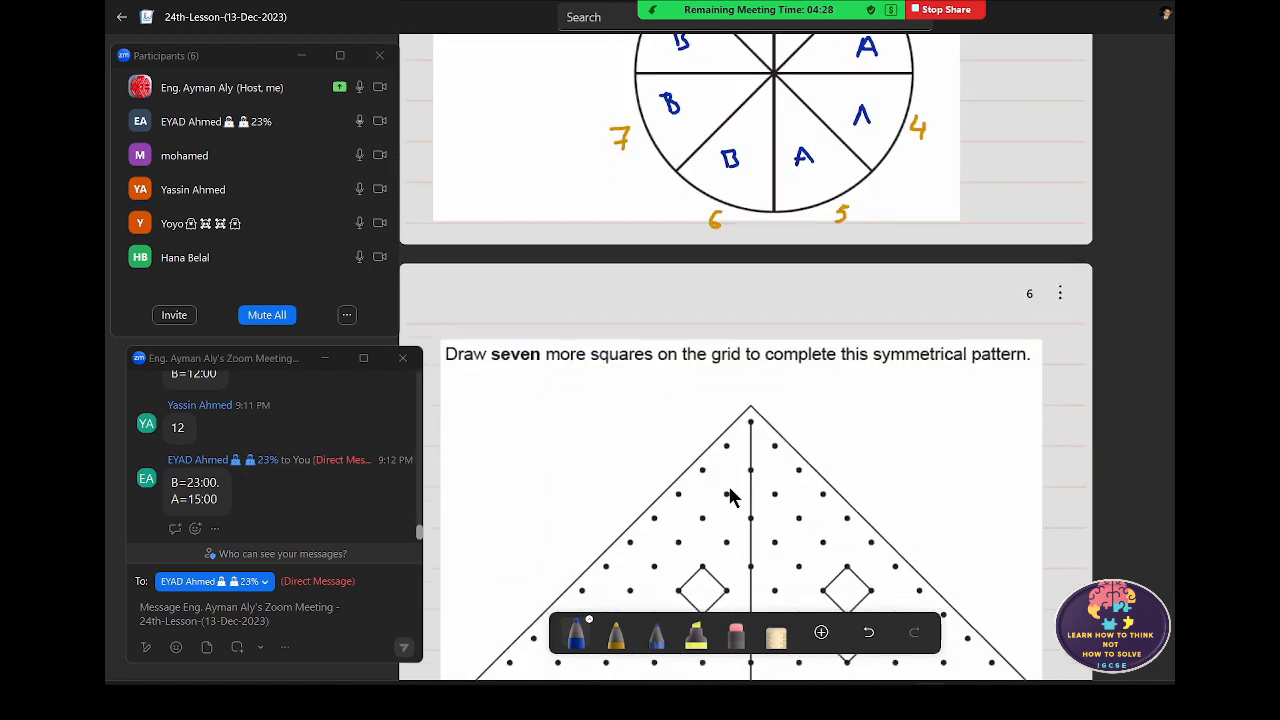
{"action": "scroll", "coordinate": [729, 494], "scroll_direction": "down", "scroll_amount": 6}
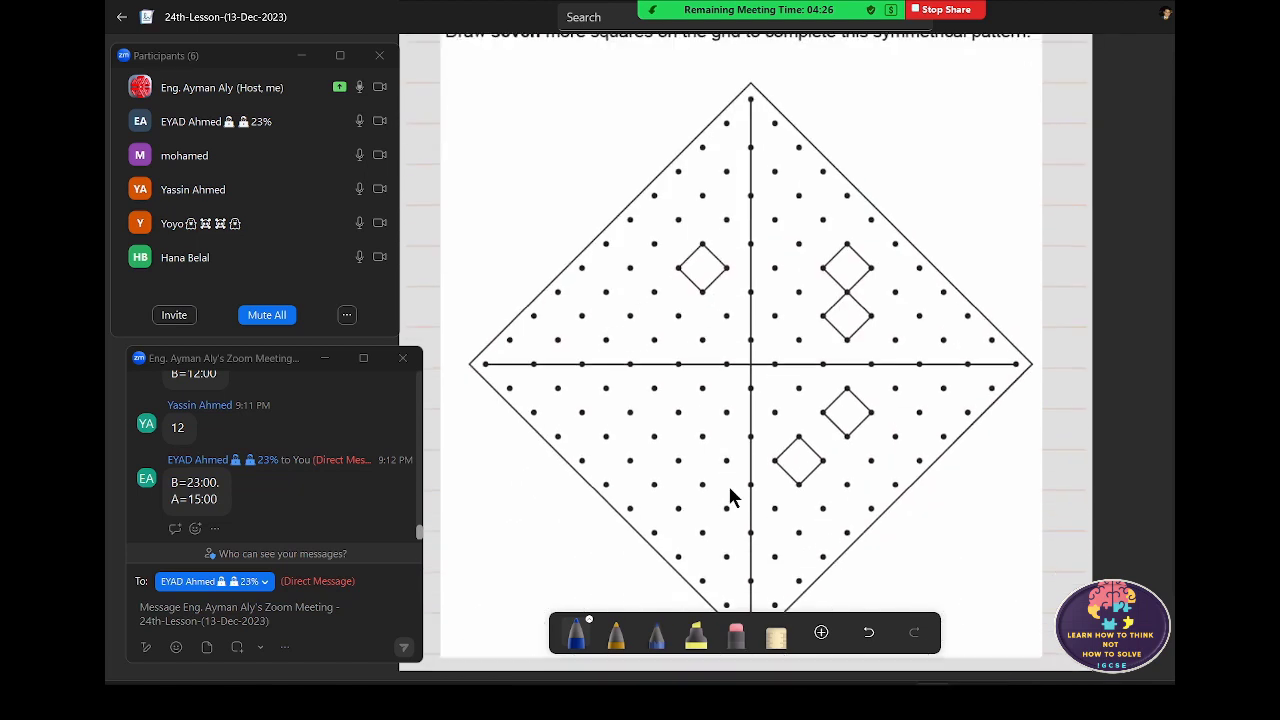
{"action": "scroll", "coordinate": [729, 494], "scroll_direction": "down", "scroll_amount": 3}
{"action": "scroll", "coordinate": [729, 494], "scroll_direction": "up", "scroll_amount": 3}
{"action": "scroll", "coordinate": [729, 494], "scroll_direction": "up", "scroll_amount": 2}
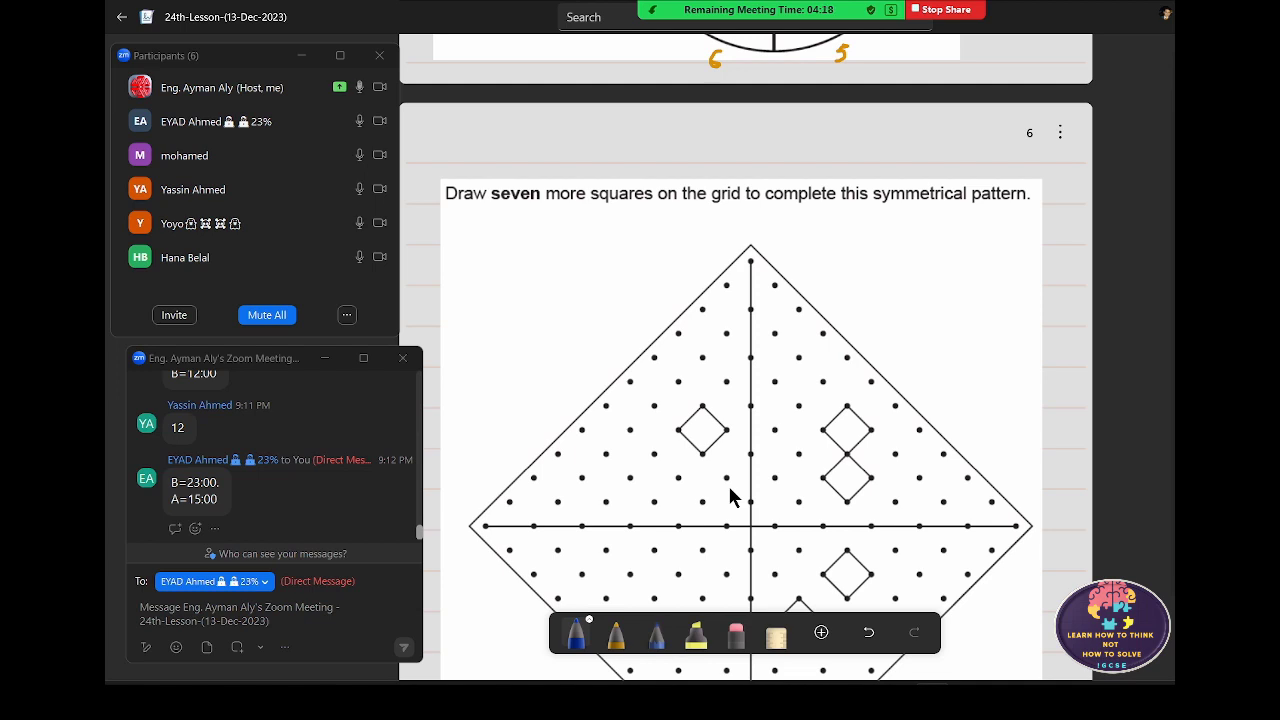
{"action": "scroll", "coordinate": [729, 494], "scroll_direction": "down", "scroll_amount": 1}
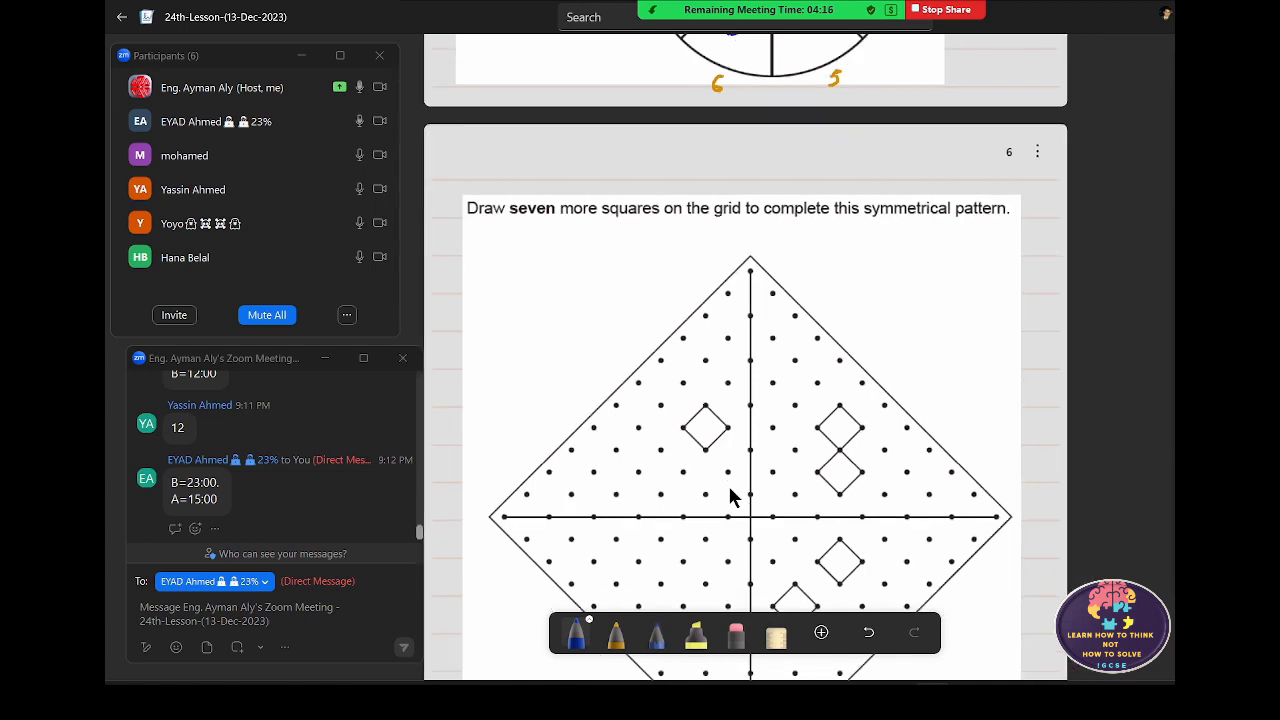
{"action": "scroll", "coordinate": [729, 494], "scroll_direction": "down", "scroll_amount": 2}
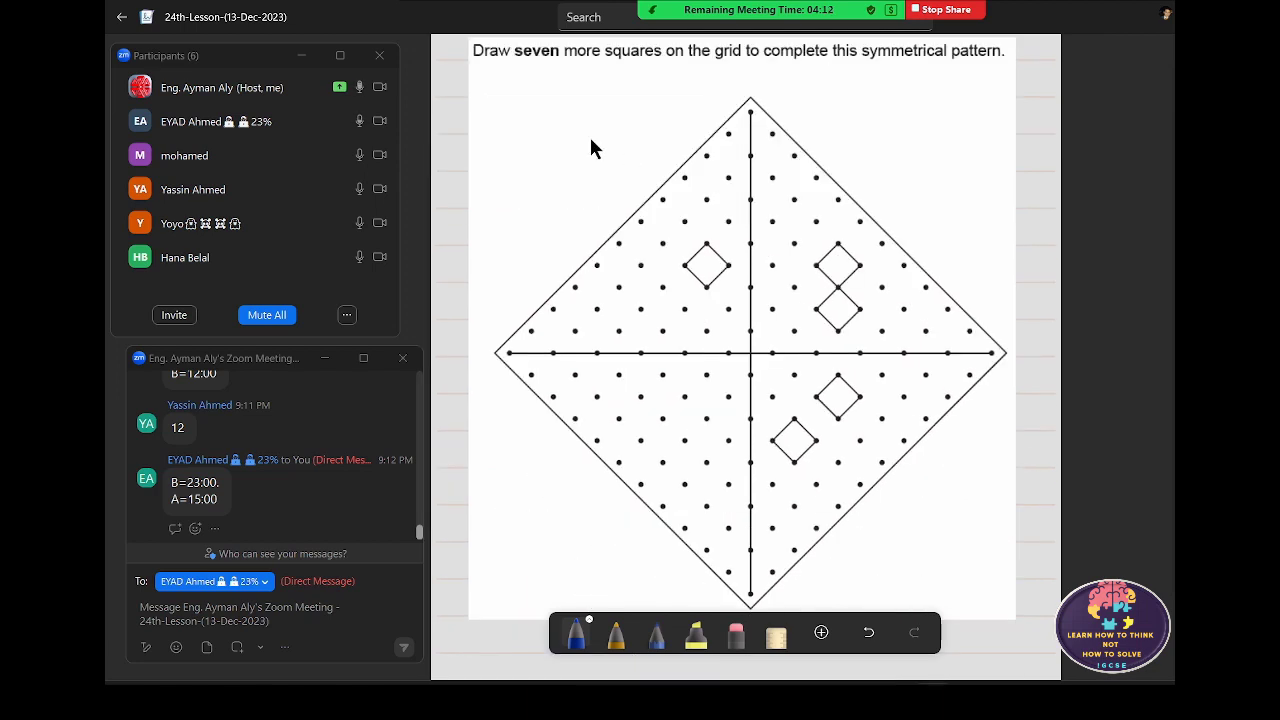
{"action": "left_click", "coordinate": [346, 121]}
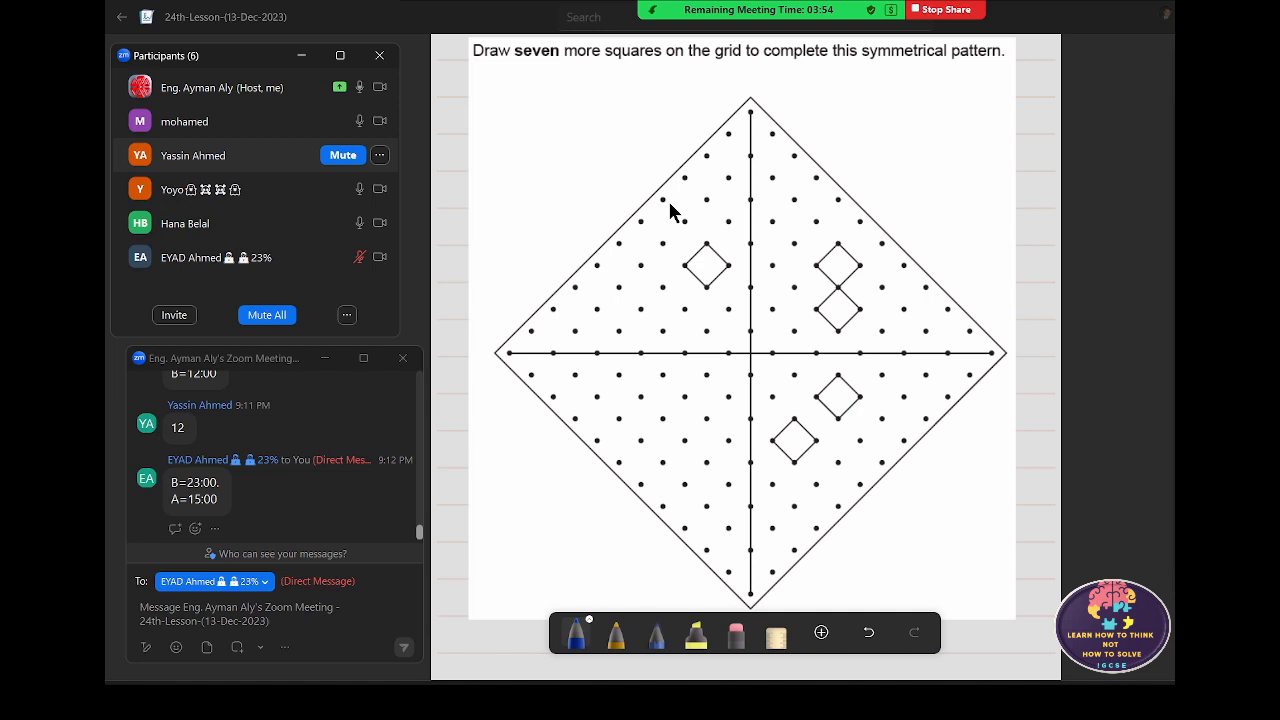
- Underline 'seven' and draw five blue squares in the upper-left, upper-right and lower-left quadrants
{"action": "left_click_drag", "start_coordinate": [514, 62], "coordinate": [544, 72]}
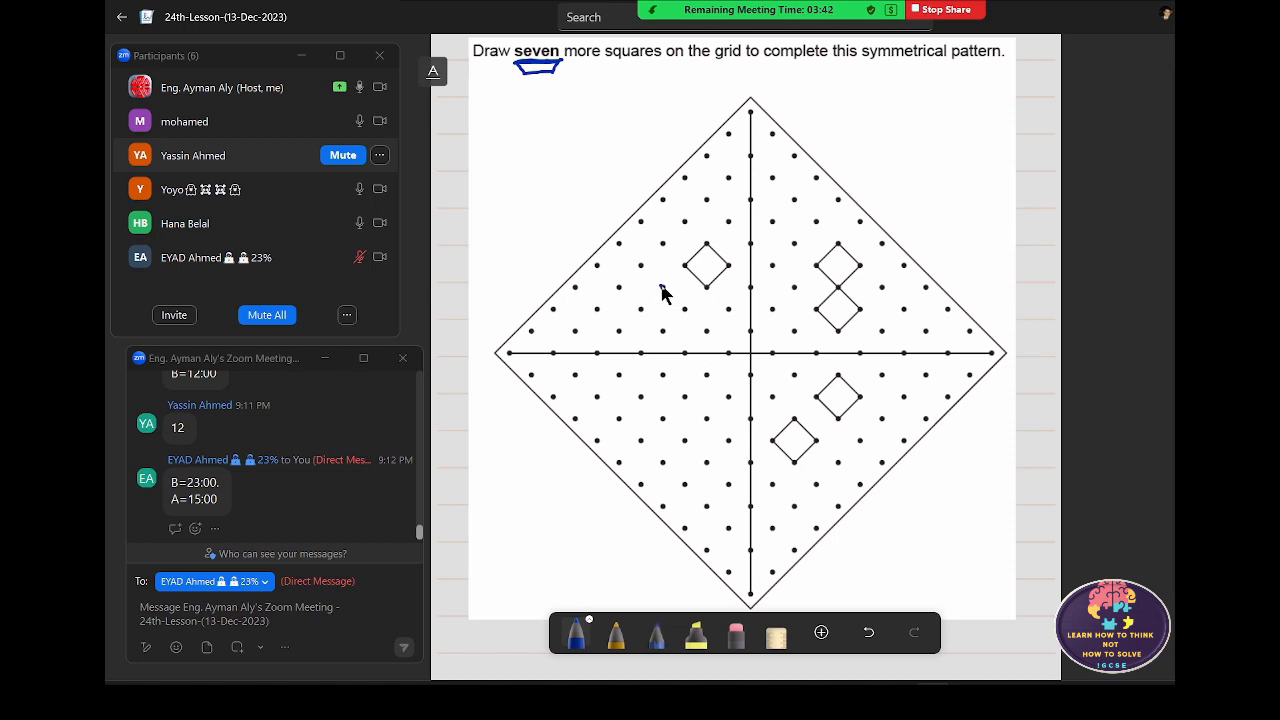
{"action": "mouse_move", "coordinate": [662, 287]}
{"action": "left_mouse_down"}
{"action": "mouse_move", "coordinate": [641, 309]}
{"action": "mouse_move", "coordinate": [680, 304]}
{"action": "mouse_move", "coordinate": [663, 327]}
{"action": "left_mouse_up"}
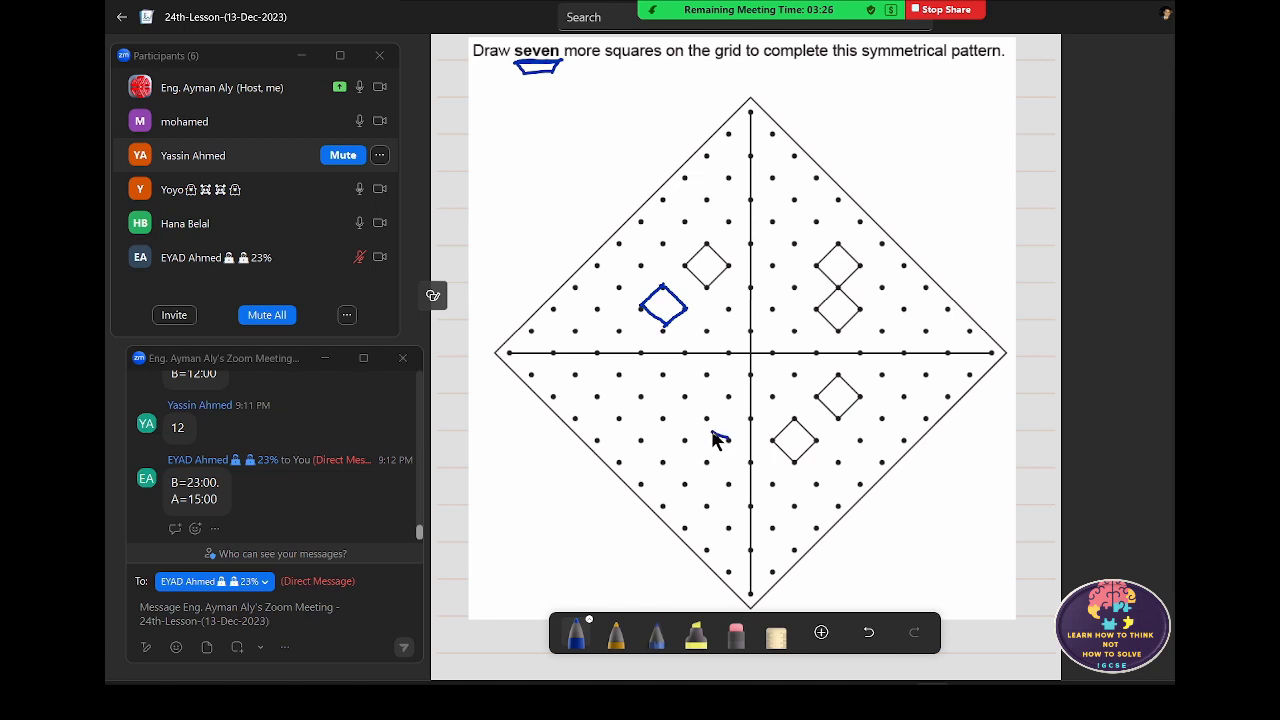
{"action": "mouse_move", "coordinate": [707, 420]}
{"action": "left_mouse_down"}
{"action": "mouse_move", "coordinate": [728, 440]}
{"action": "mouse_move", "coordinate": [707, 461]}
{"action": "mouse_move", "coordinate": [692, 443]}
{"action": "mouse_move", "coordinate": [707, 420]}
{"action": "mouse_move", "coordinate": [660, 463]}
{"action": "mouse_move", "coordinate": [684, 440]}
{"action": "left_mouse_up"}
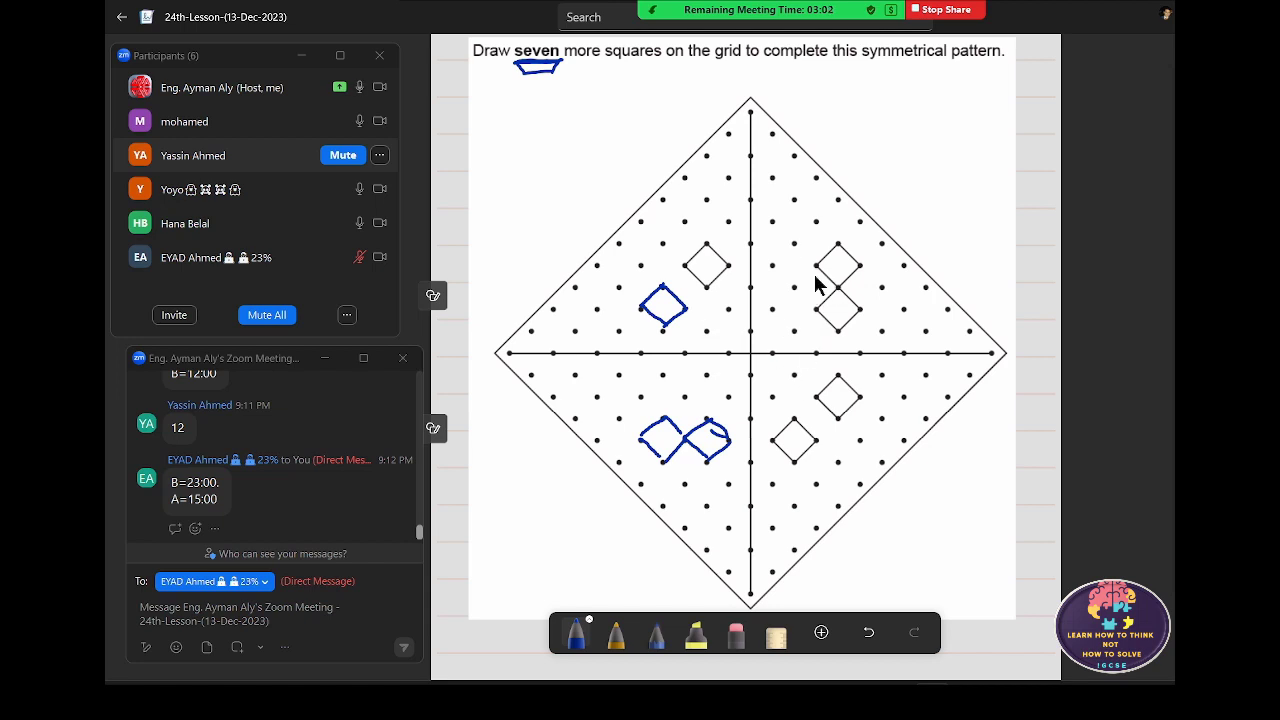
{"action": "left_click", "coordinate": [795, 243]}
{"action": "mouse_move", "coordinate": [798, 246]}
{"action": "left_mouse_down"}
{"action": "mouse_move", "coordinate": [793, 288]}
{"action": "mouse_move", "coordinate": [772, 266]}
{"action": "mouse_move", "coordinate": [790, 250]}
{"action": "left_mouse_up"}
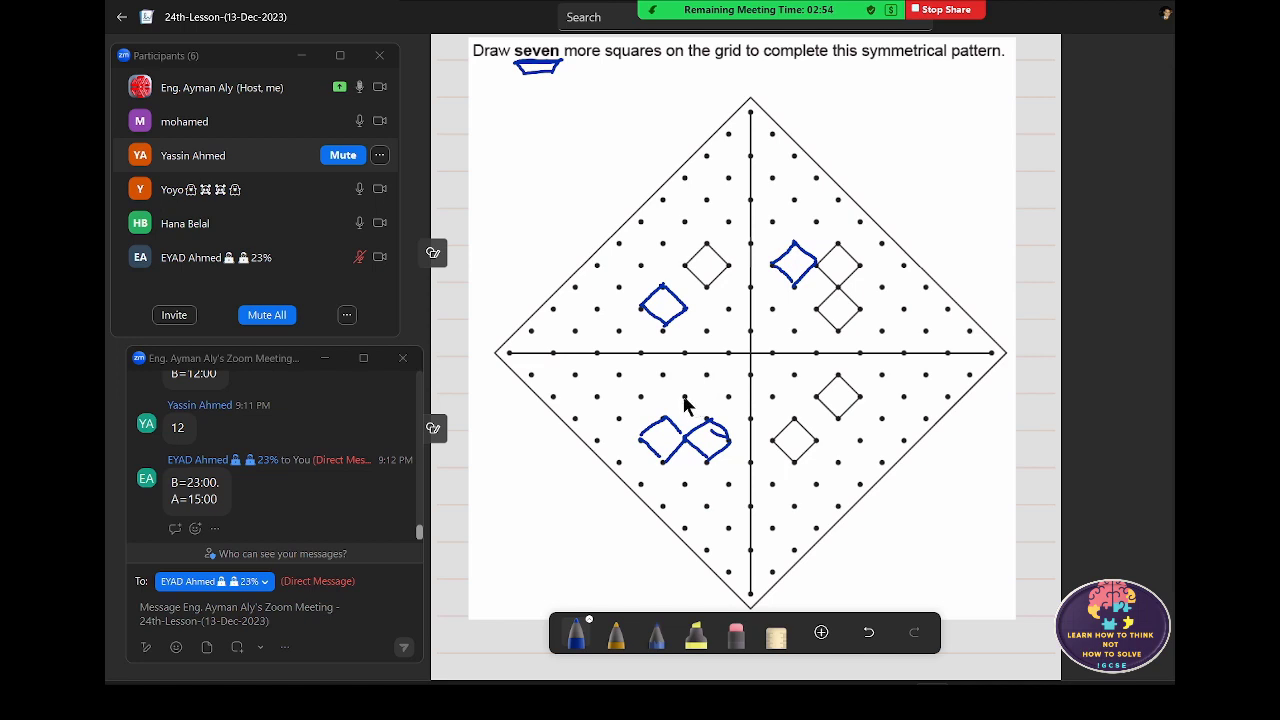
{"action": "mouse_move", "coordinate": [664, 418]}
{"action": "left_mouse_down"}
{"action": "mouse_move", "coordinate": [642, 401]}
{"action": "mouse_move", "coordinate": [666, 377]}
{"action": "mouse_move", "coordinate": [690, 396]}
{"action": "mouse_move", "coordinate": [665, 416]}
{"action": "left_mouse_up"}
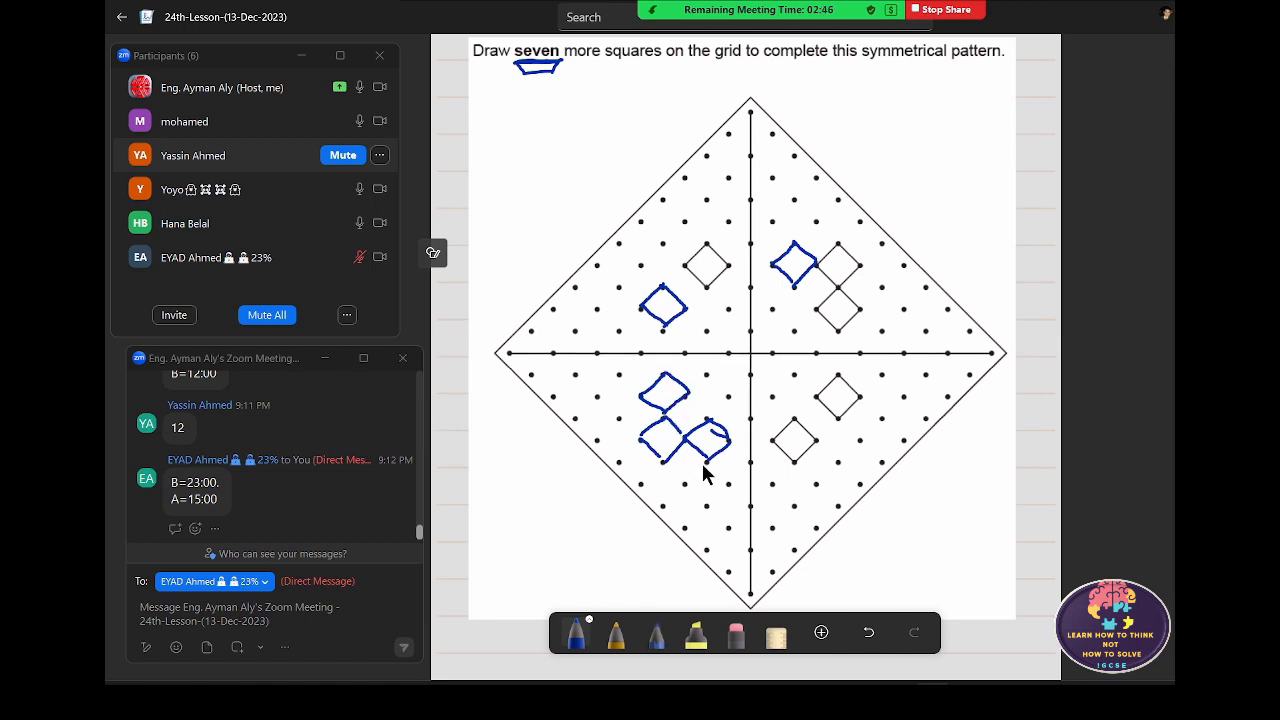
- Number the five new squares 1 to 5 with the yellow pen
{"action": "left_click", "coordinate": [615, 634]}
{"action": "left_click_drag", "start_coordinate": [660, 300], "coordinate": [661, 309]}
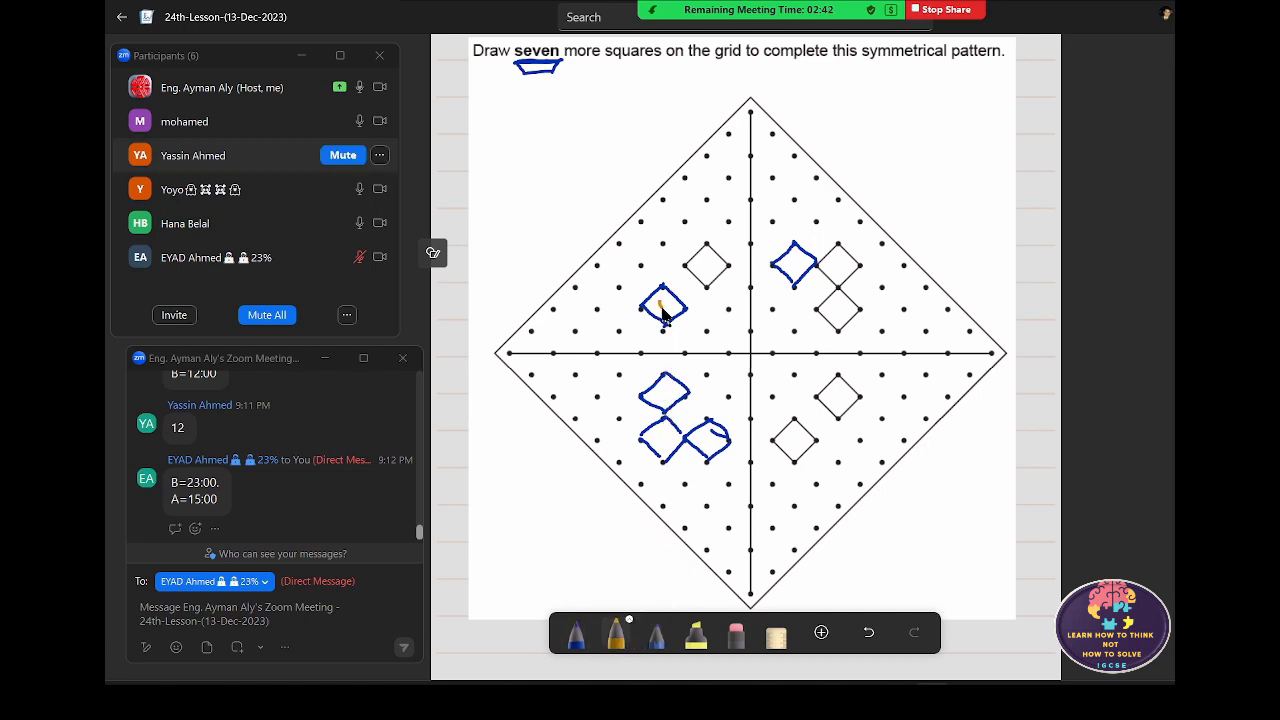
{"action": "left_click_drag", "start_coordinate": [789, 262], "coordinate": [797, 276]}
{"action": "mouse_move", "coordinate": [706, 432]}
{"action": "left_mouse_down"}
{"action": "mouse_move", "coordinate": [712, 452]}
{"action": "mouse_move", "coordinate": [660, 448]}
{"action": "mouse_move", "coordinate": [664, 458]}
{"action": "left_mouse_up"}
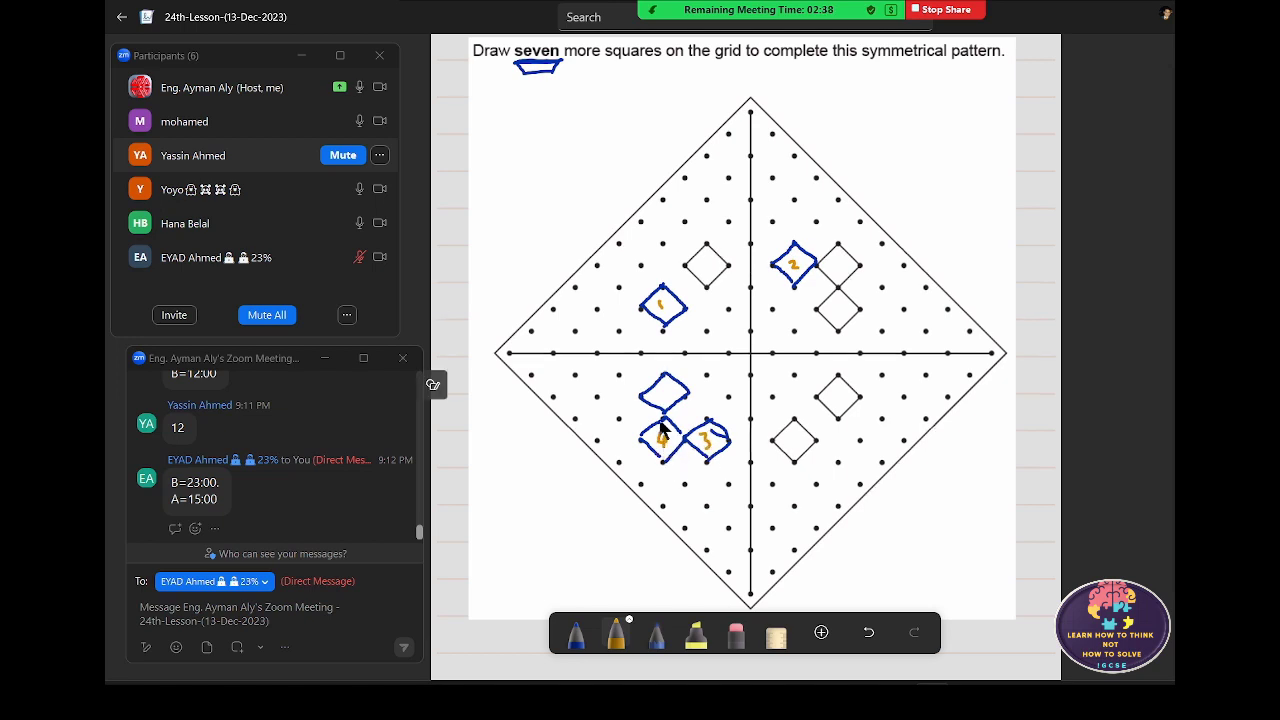
{"action": "left_click_drag", "start_coordinate": [667, 387], "coordinate": [657, 403]}
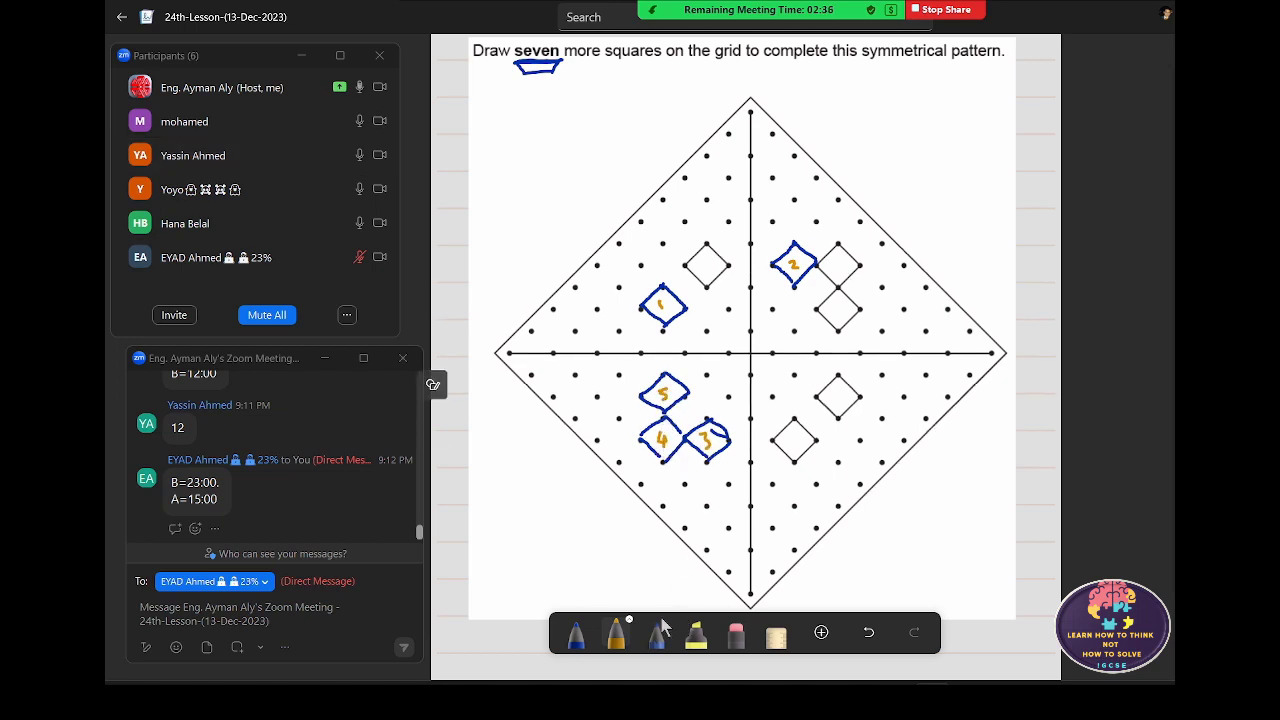
- Draw blue squares in the lower-right and above square 1, numbering them 6 and 7
{"action": "left_click", "coordinate": [576, 635]}
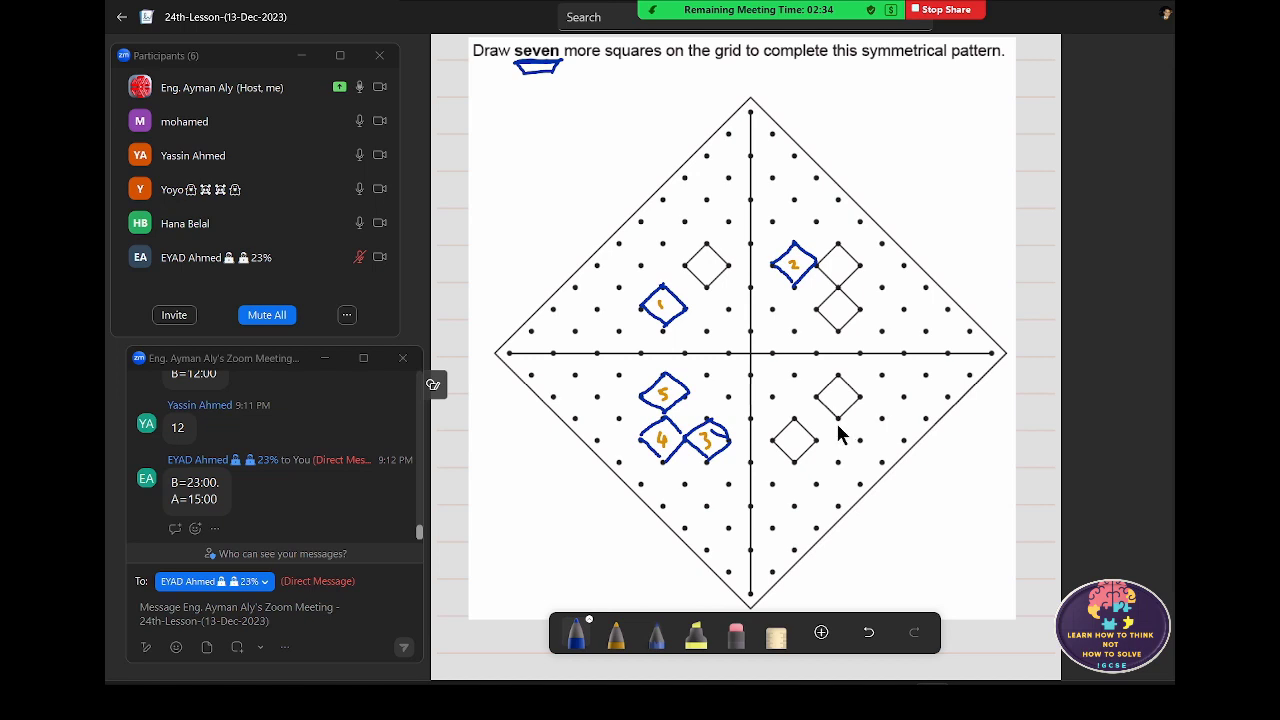
{"action": "mouse_move", "coordinate": [838, 420]}
{"action": "left_mouse_down"}
{"action": "mouse_move", "coordinate": [860, 443]}
{"action": "mouse_move", "coordinate": [818, 450]}
{"action": "mouse_move", "coordinate": [838, 420]}
{"action": "left_mouse_up"}
{"action": "mouse_move", "coordinate": [640, 266]}
{"action": "left_mouse_down"}
{"action": "mouse_move", "coordinate": [686, 266]}
{"action": "mouse_move", "coordinate": [639, 268]}
{"action": "left_mouse_up"}
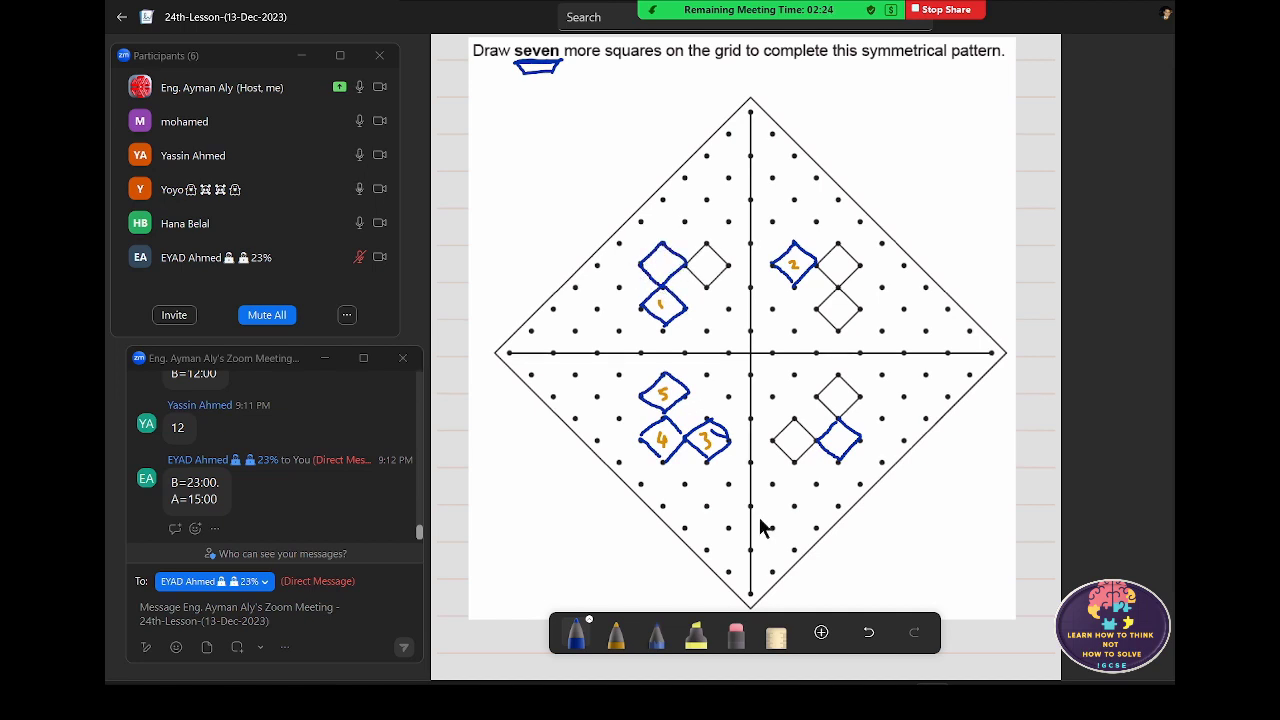
{"action": "left_click", "coordinate": [616, 632]}
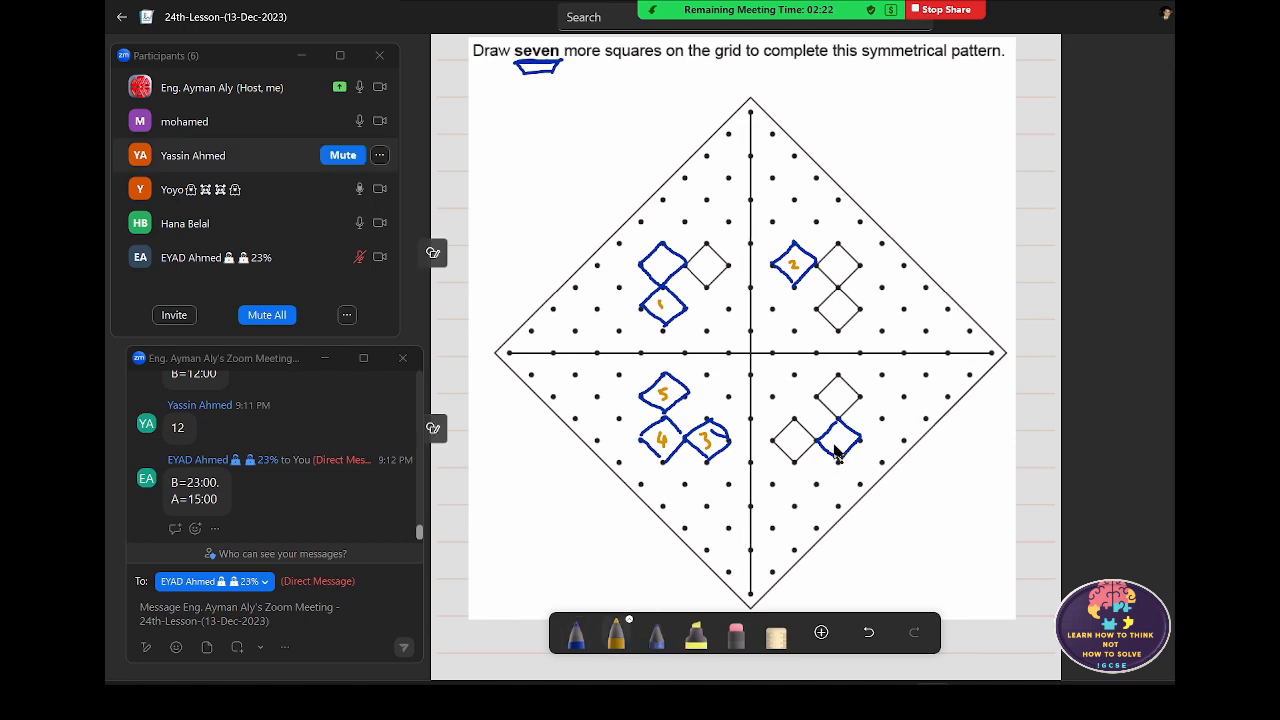
{"action": "left_click_drag", "start_coordinate": [843, 432], "coordinate": [837, 444]}
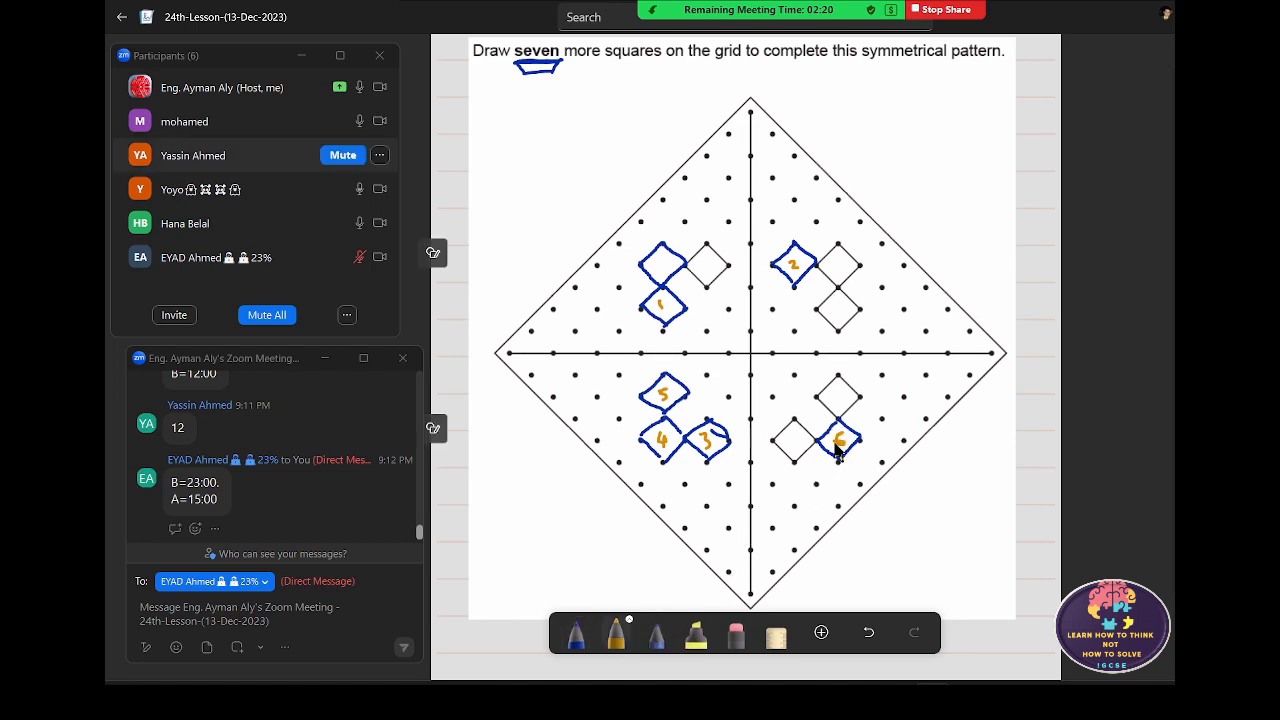
{"action": "left_click_drag", "start_coordinate": [651, 259], "coordinate": [657, 278]}
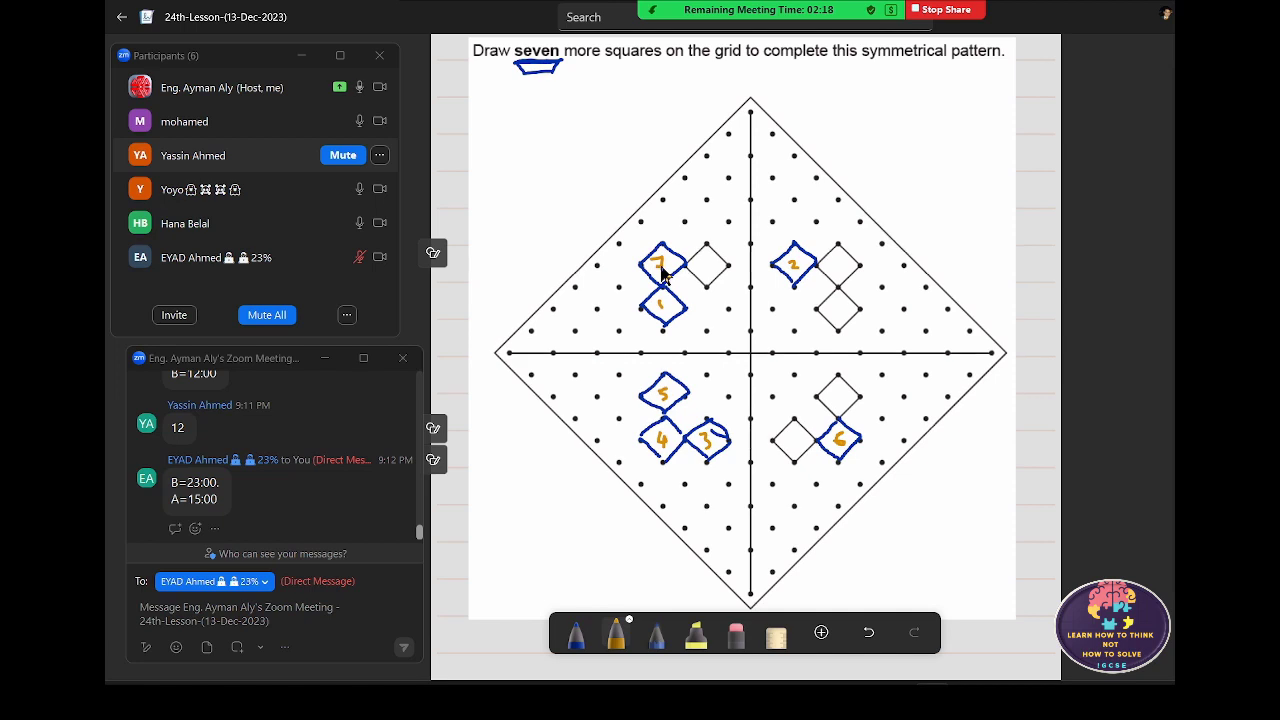